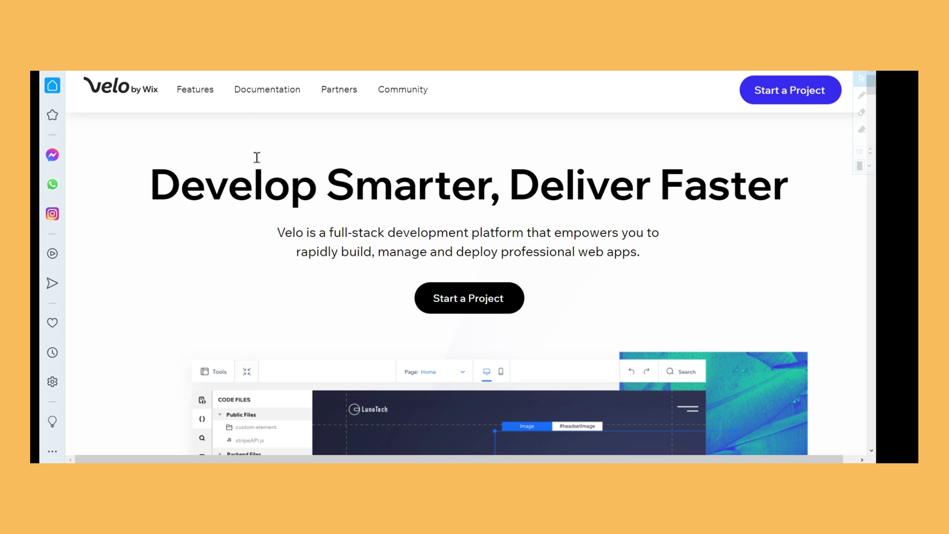
Scroll the Velo homepage from the top hero to the Forum, Events, Blog and YouTube cards
{"action": "mouse_move", "coordinate": [291, 90]}
{"action": "scroll", "coordinate": [555, 324], "scroll_direction": "down", "scroll_amount": 5}
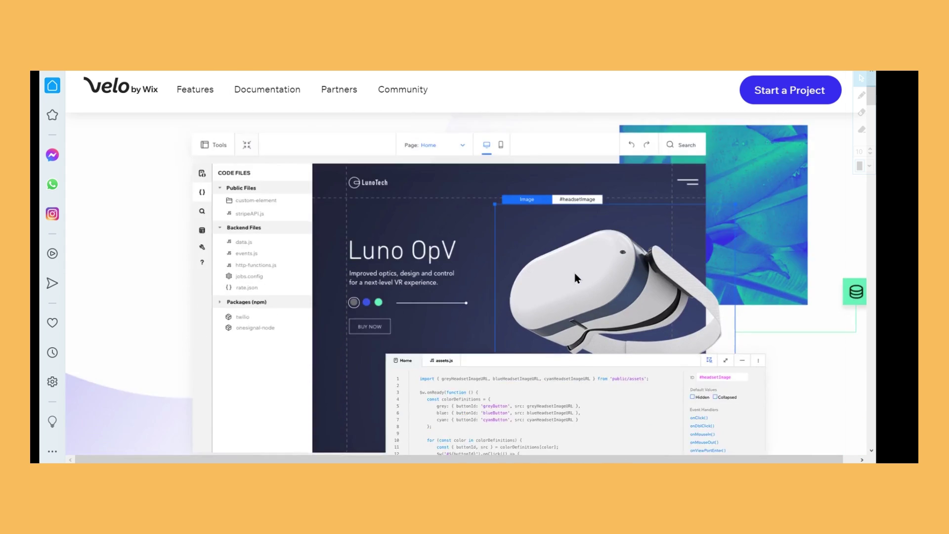
{"action": "scroll", "coordinate": [575, 275], "scroll_direction": "down", "scroll_amount": 7}
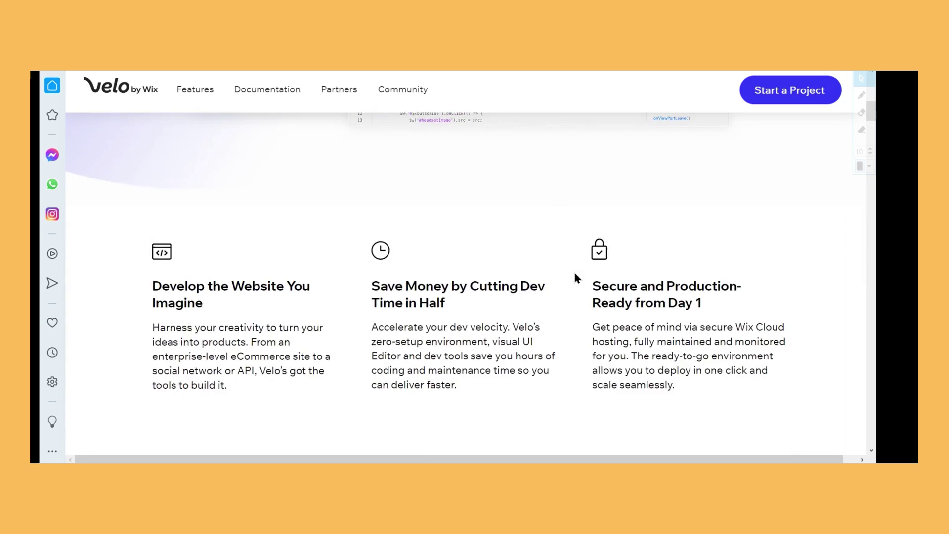
{"action": "scroll", "coordinate": [575, 277], "scroll_direction": "down", "scroll_amount": 7}
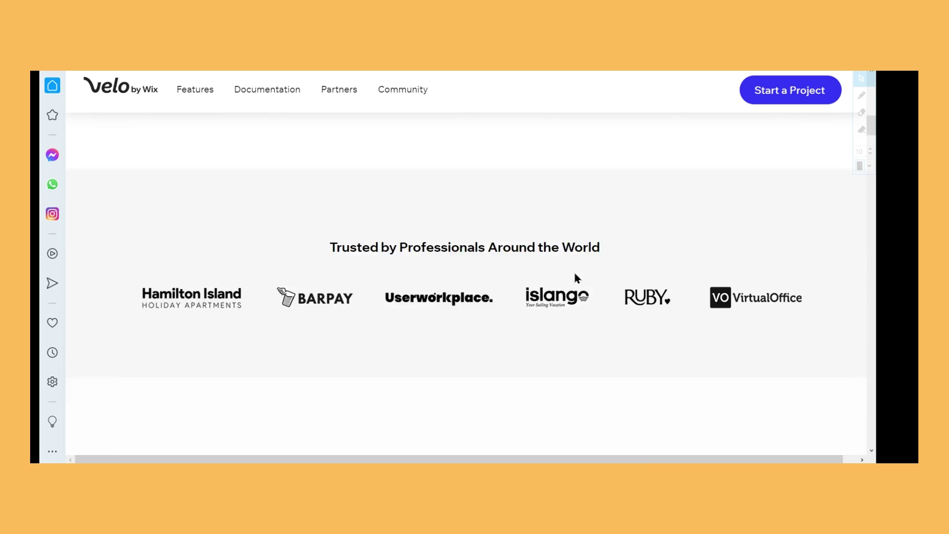
{"action": "scroll", "coordinate": [573, 269], "scroll_direction": "down", "scroll_amount": 7}
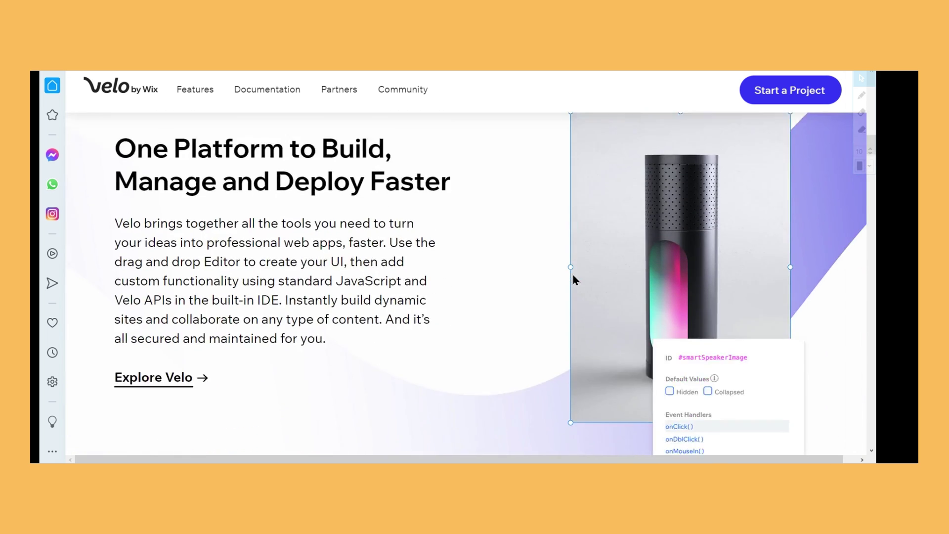
{"action": "scroll", "coordinate": [573, 275], "scroll_direction": "down", "scroll_amount": 10}
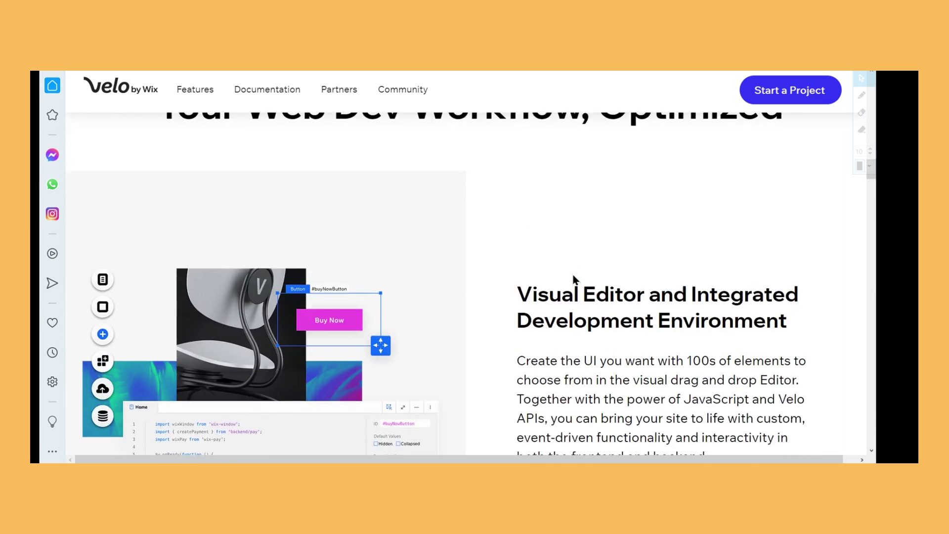
{"action": "scroll", "coordinate": [574, 280], "scroll_direction": "down", "scroll_amount": 15}
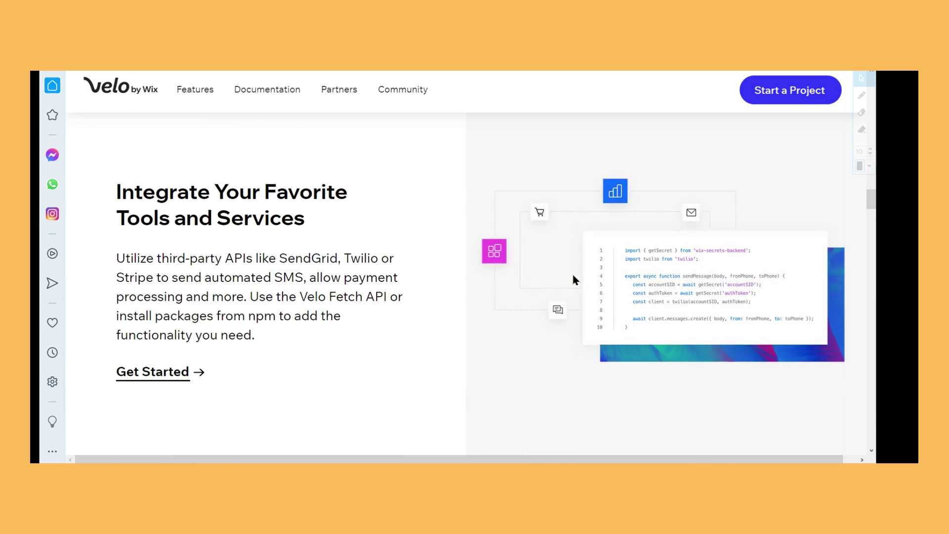
{"action": "scroll", "coordinate": [497, 328], "scroll_direction": "down", "scroll_amount": 9}
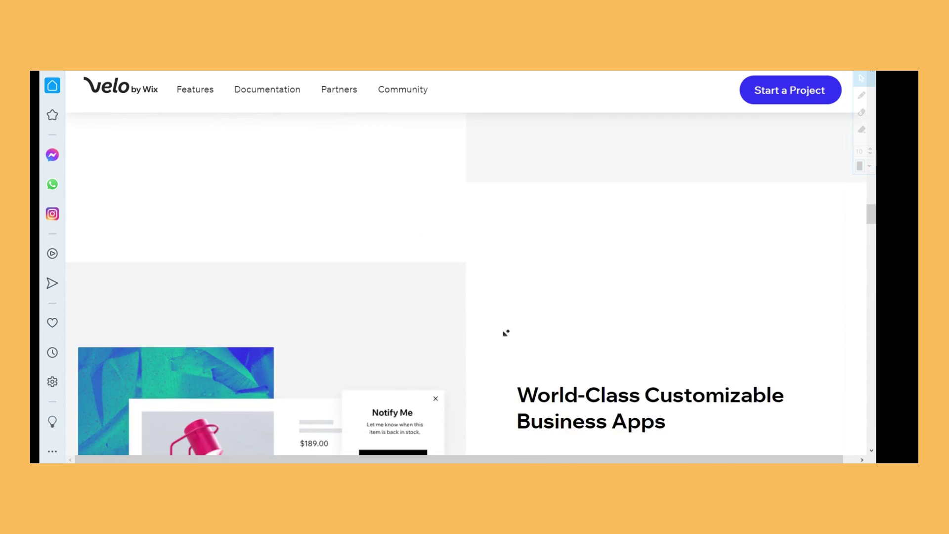
{"action": "scroll", "coordinate": [506, 333], "scroll_direction": "down", "scroll_amount": 5}
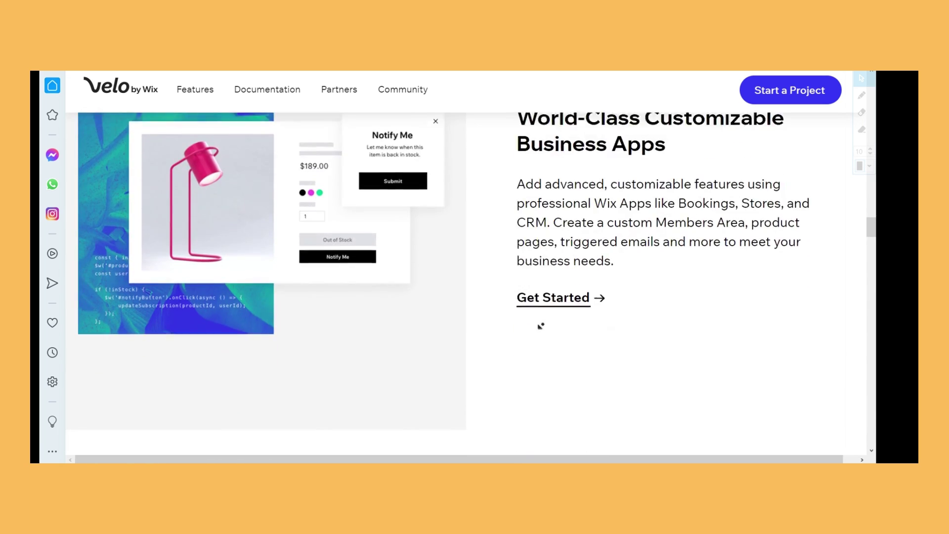
{"action": "scroll", "coordinate": [541, 326], "scroll_direction": "down", "scroll_amount": 8}
{"action": "scroll", "coordinate": [542, 327], "scroll_direction": "down", "scroll_amount": 7}
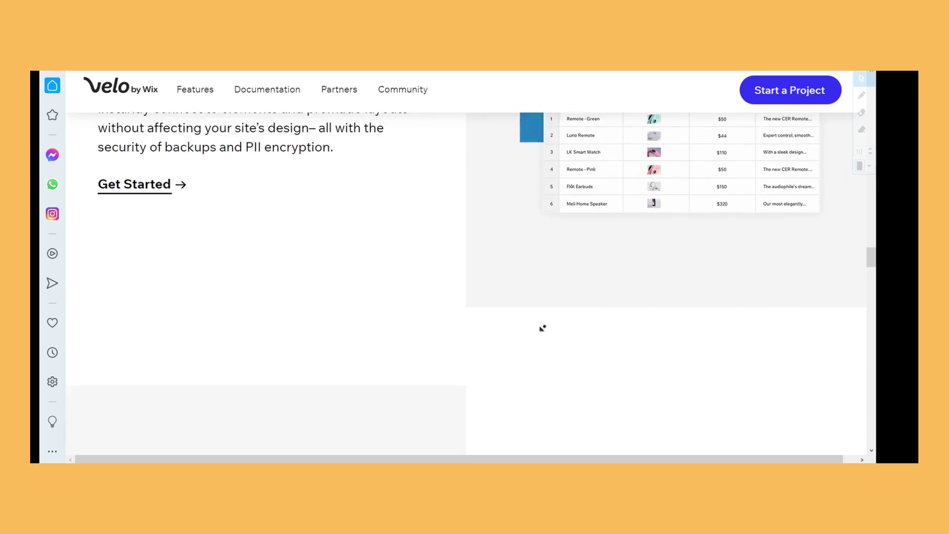
{"action": "scroll", "coordinate": [542, 328], "scroll_direction": "down", "scroll_amount": 7}
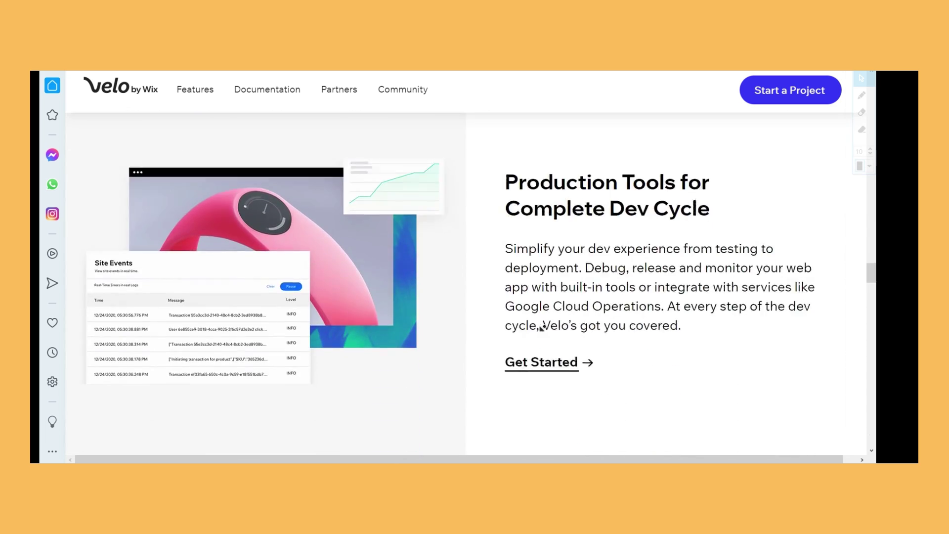
{"action": "scroll", "coordinate": [542, 328], "scroll_direction": "down", "scroll_amount": 7}
{"action": "scroll", "coordinate": [529, 337], "scroll_direction": "down", "scroll_amount": 7}
{"action": "scroll", "coordinate": [426, 326], "scroll_direction": "down", "scroll_amount": 1}
{"action": "scroll", "coordinate": [492, 305], "scroll_direction": "up", "scroll_amount": 3}
{"action": "scroll", "coordinate": [449, 362], "scroll_direction": "down", "scroll_amount": 2}
{"action": "scroll", "coordinate": [561, 360], "scroll_direction": "down", "scroll_amount": 8}
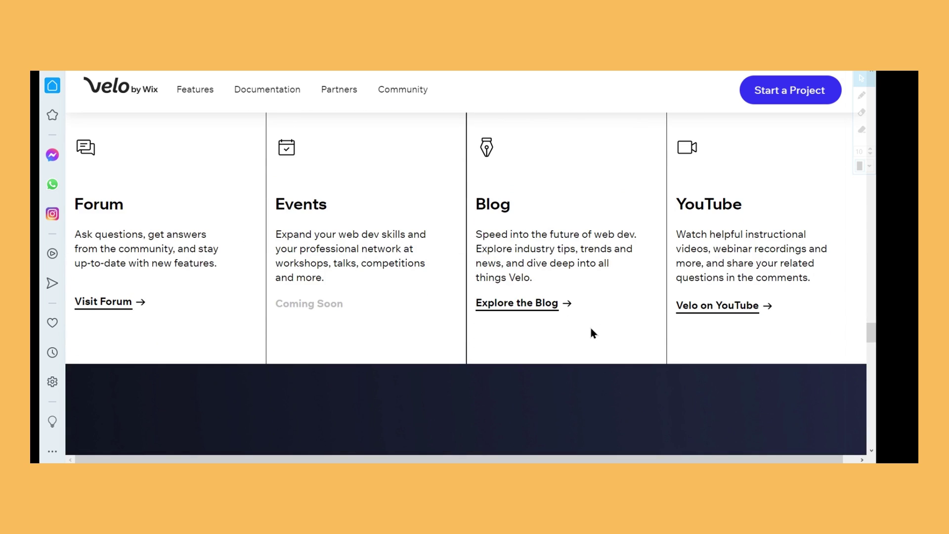
{"action": "scroll", "coordinate": [514, 326], "scroll_direction": "up", "scroll_amount": 2}
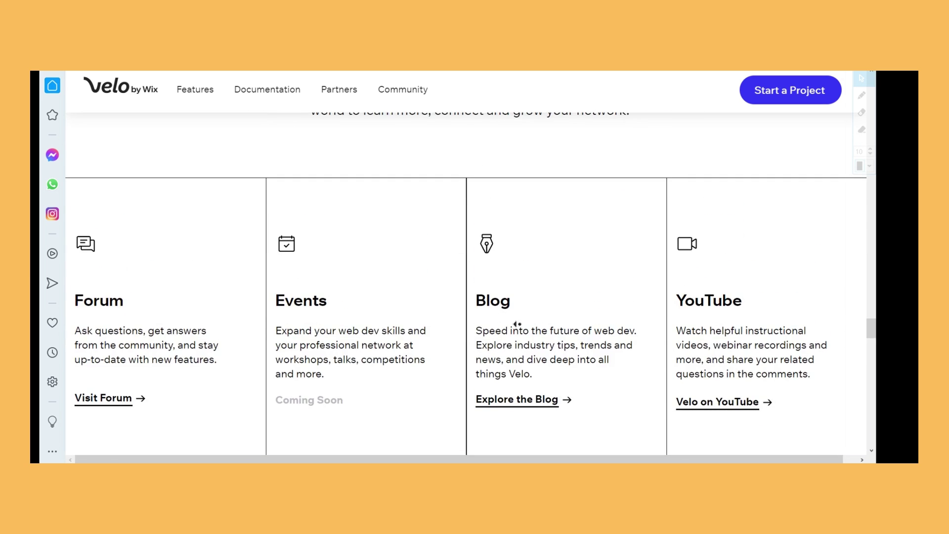
{"action": "scroll", "coordinate": [472, 360], "scroll_direction": "down", "scroll_amount": 1}
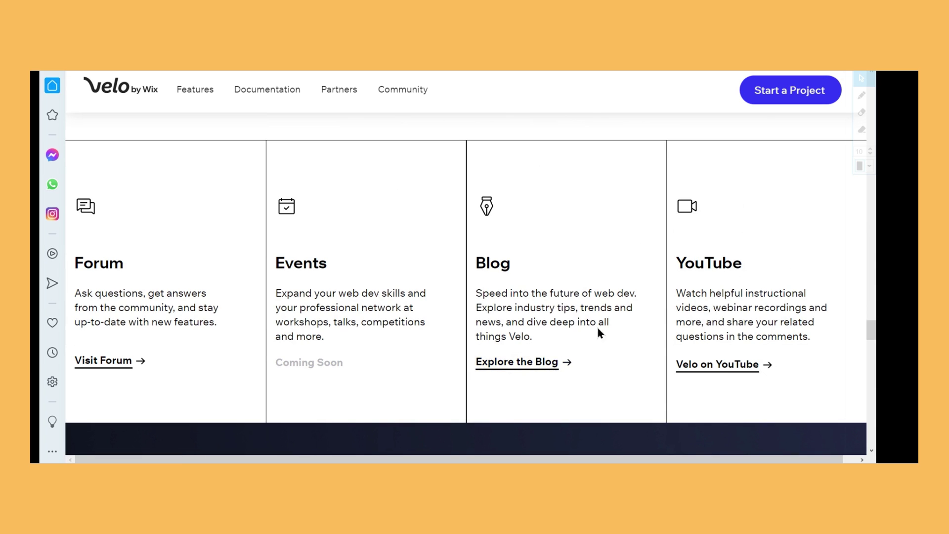
Visit the Velo on YouTube page, then return to the Velo homepage
{"action": "left_click", "coordinate": [737, 367]}
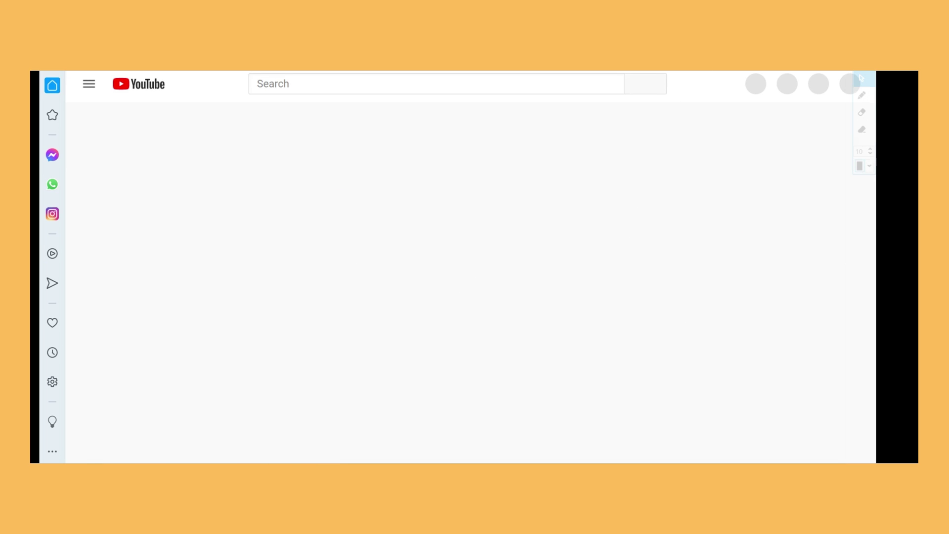
{"action": "left_click", "coordinate": [682, 72]}
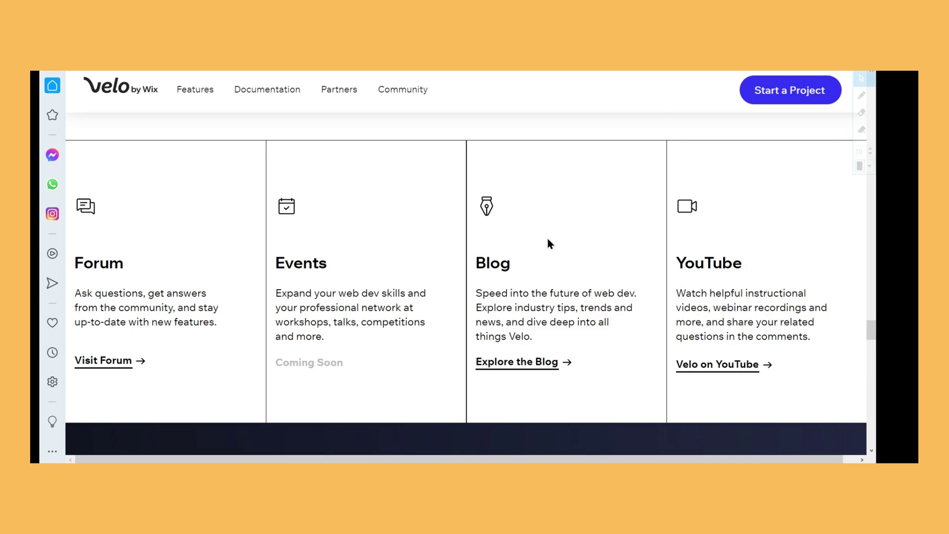
{"action": "scroll", "coordinate": [549, 241], "scroll_direction": "up", "scroll_amount": 5}
Scroll through the testimonial and Start a New Project sections to the footer, then back to the hero
{"action": "scroll", "coordinate": [586, 310], "scroll_direction": "down", "scroll_amount": 4}
{"action": "scroll", "coordinate": [267, 376], "scroll_direction": "down", "scroll_amount": 2}
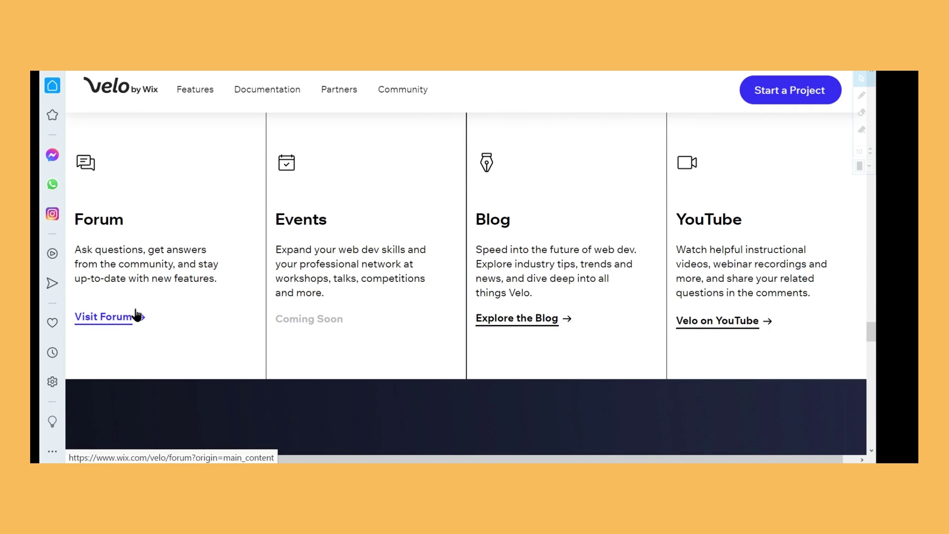
{"action": "scroll", "coordinate": [319, 305], "scroll_direction": "down", "scroll_amount": 7}
{"action": "scroll", "coordinate": [344, 322], "scroll_direction": "up", "scroll_amount": 2}
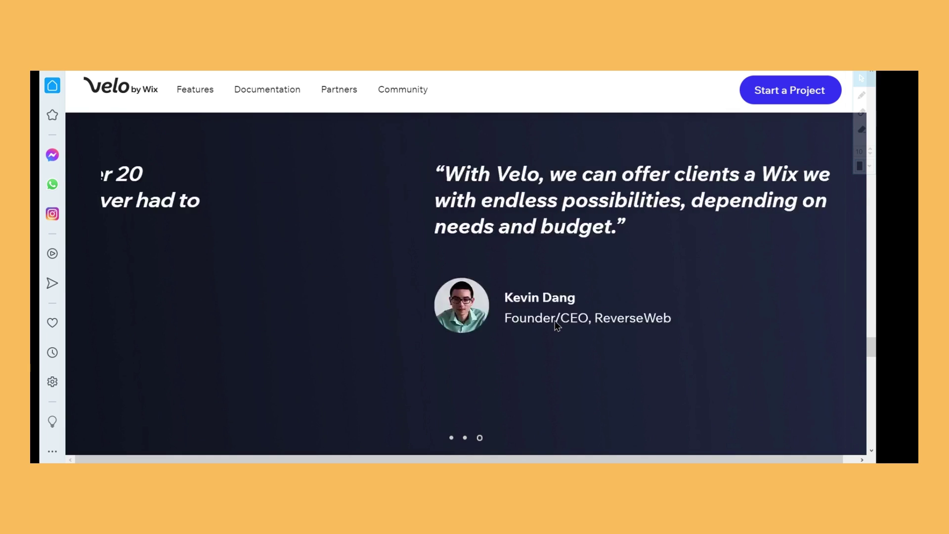
{"action": "scroll", "coordinate": [549, 324], "scroll_direction": "up", "scroll_amount": 2}
{"action": "scroll", "coordinate": [542, 324], "scroll_direction": "down", "scroll_amount": 4}
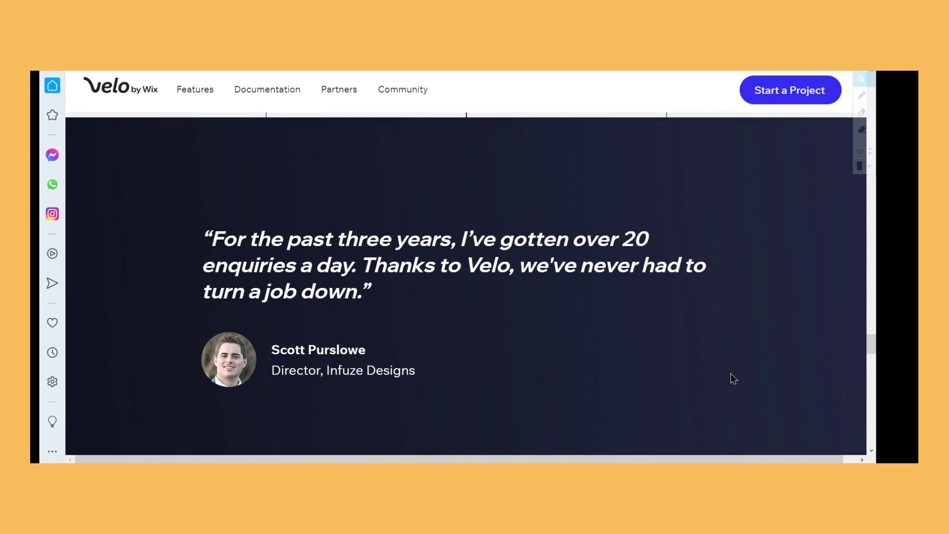
{"action": "scroll", "coordinate": [740, 371], "scroll_direction": "down", "scroll_amount": 7}
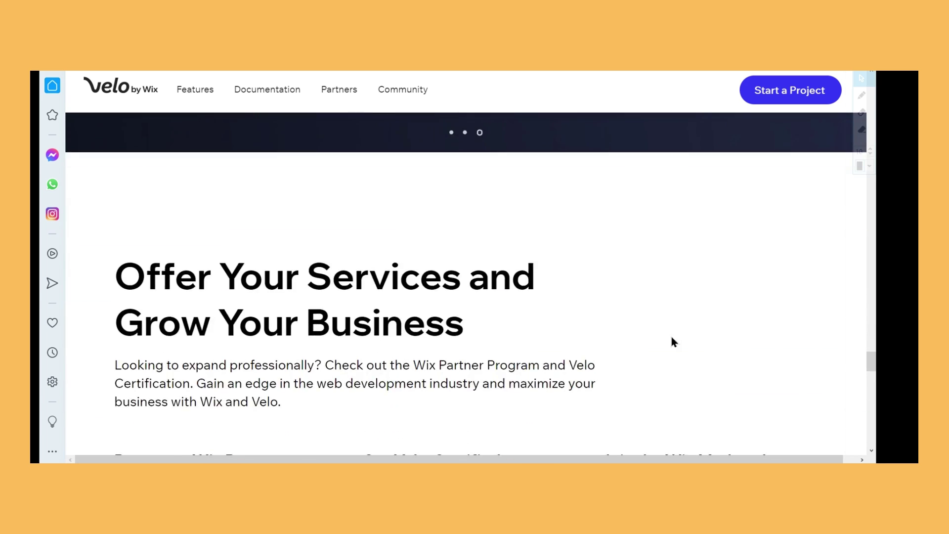
{"action": "scroll", "coordinate": [502, 378], "scroll_direction": "down", "scroll_amount": 10}
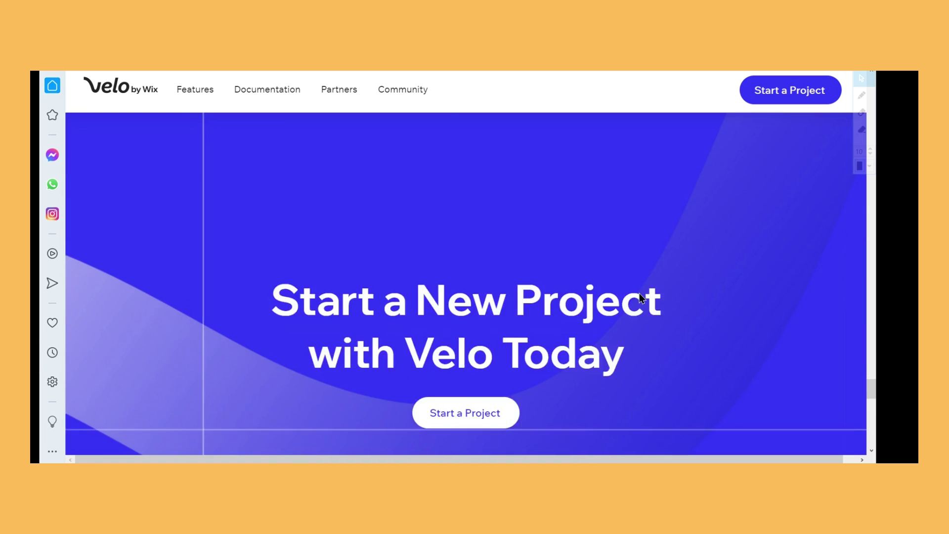
{"action": "scroll", "coordinate": [618, 306], "scroll_direction": "down", "scroll_amount": 8}
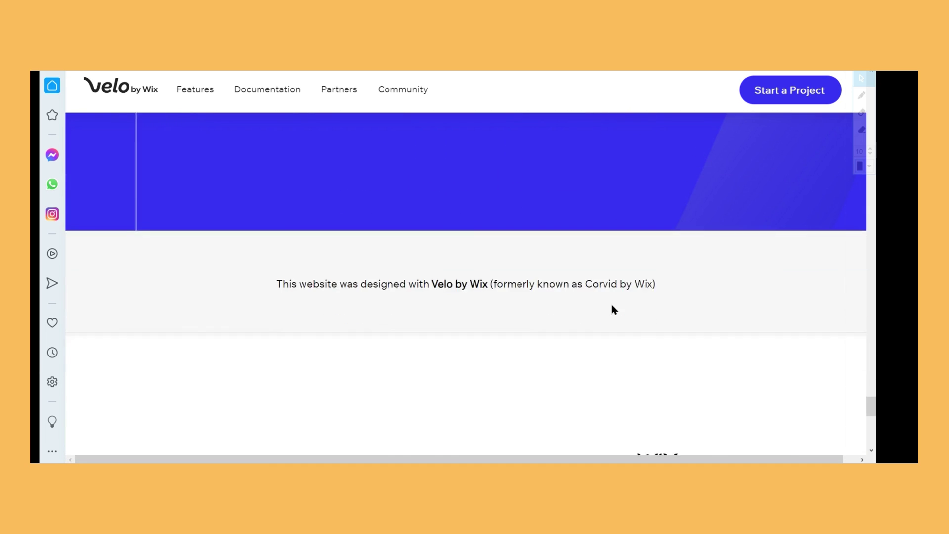
{"action": "scroll", "coordinate": [612, 309], "scroll_direction": "down", "scroll_amount": 3}
{"action": "scroll", "coordinate": [612, 310], "scroll_direction": "up", "scroll_amount": 20}
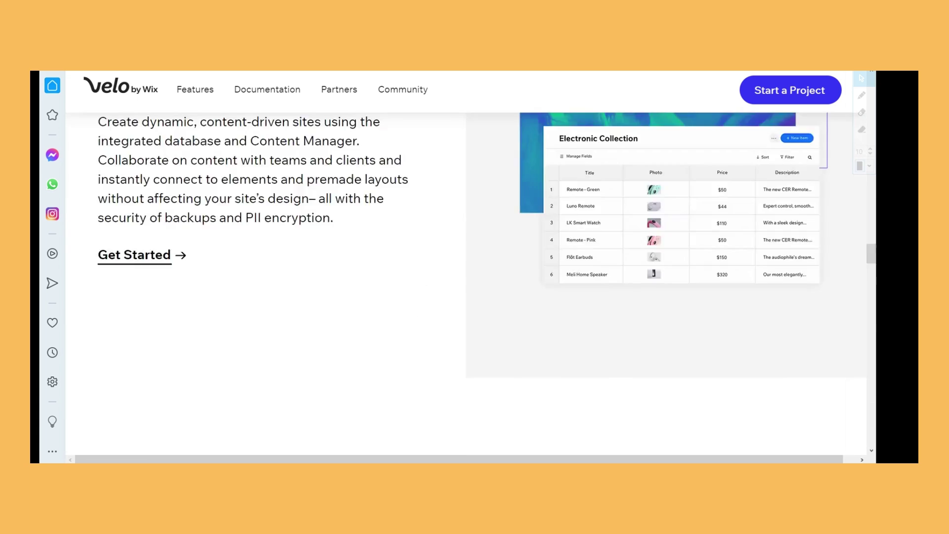
{"action": "scroll", "coordinate": [465, 197], "scroll_direction": "up", "scroll_amount": 5}
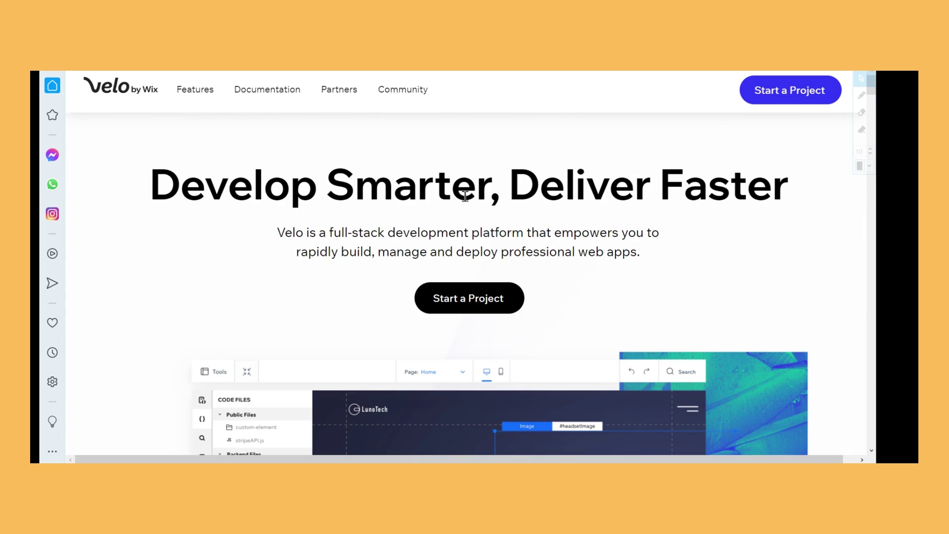
Go to wix.com/ and choose the Dashboard | Wix.com suggestion to reach Partner Home
{"action": "mouse_move", "coordinate": [384, 101]}
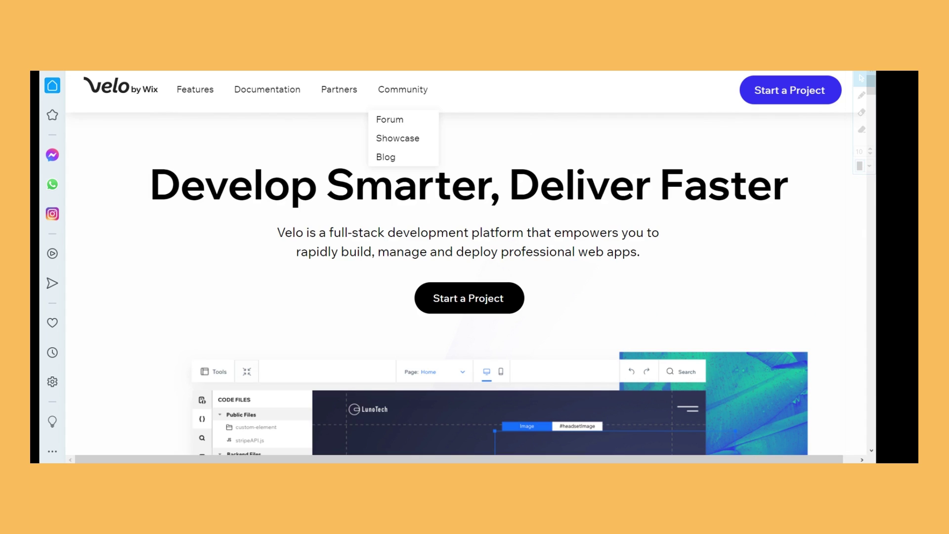
{"action": "type", "text": "wix.com/"}
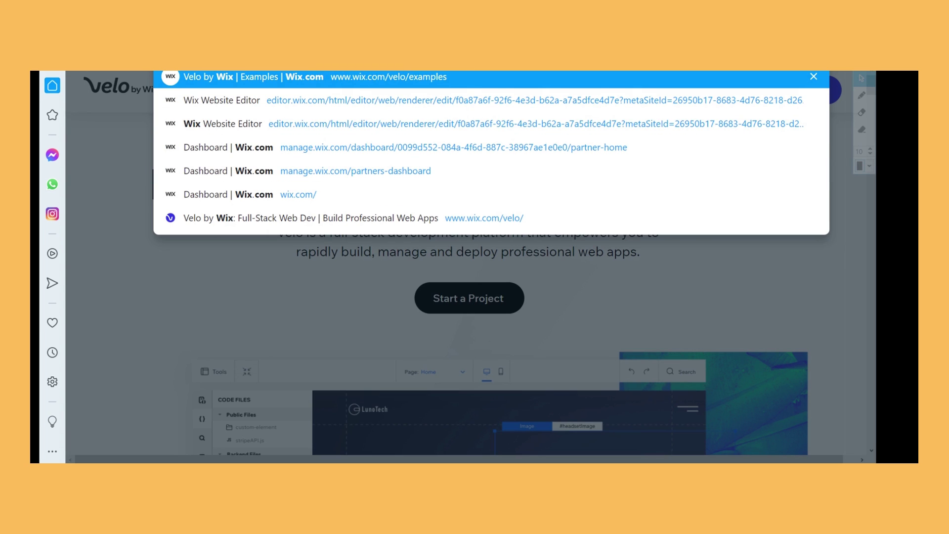
{"action": "left_click", "coordinate": [392, 133]}
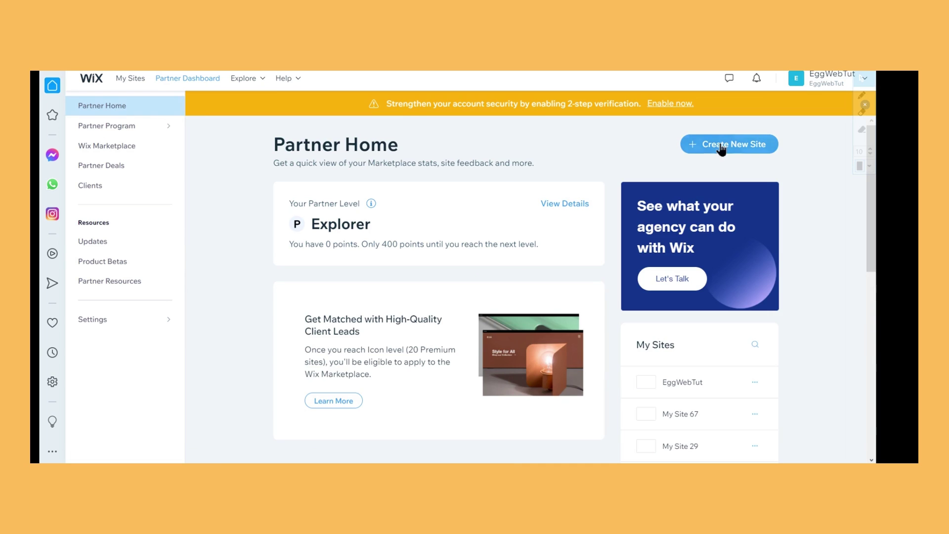
Start a new site on the standard Wix platform with website type Other
{"action": "left_click", "coordinate": [732, 148]}
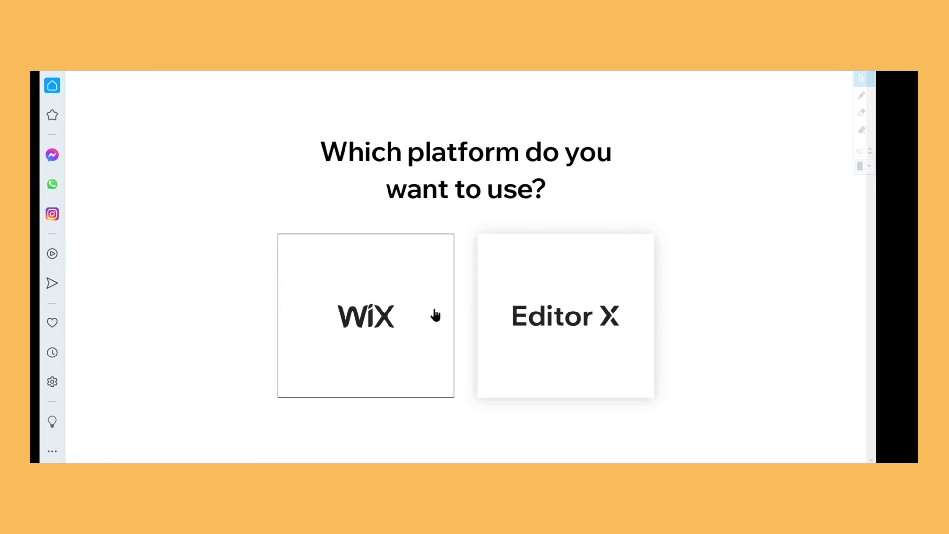
{"action": "left_click", "coordinate": [435, 314]}
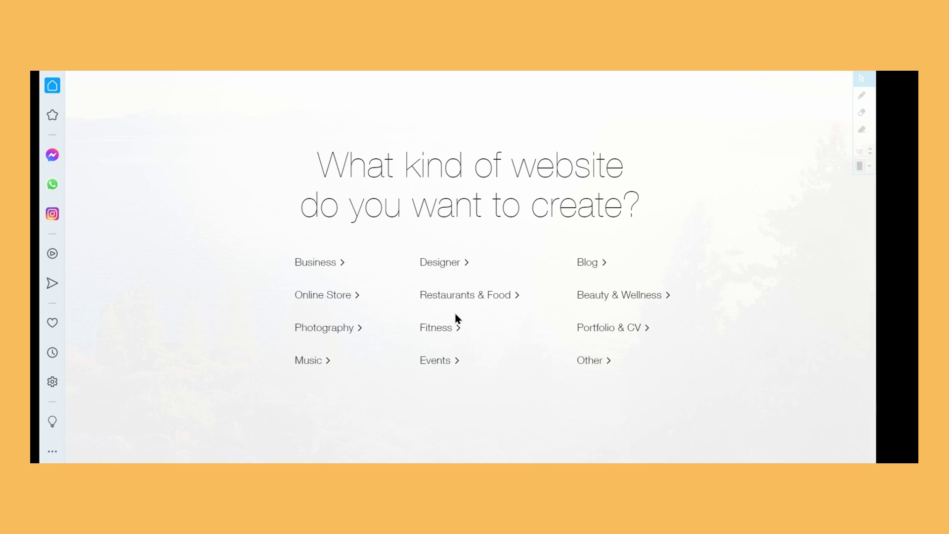
{"action": "left_click", "coordinate": [614, 365]}
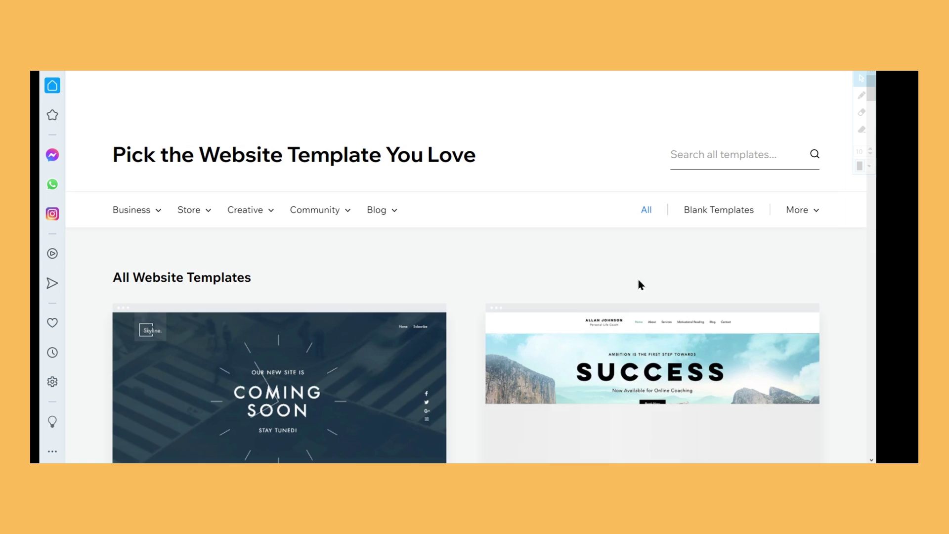
Filter to Blank Website Templates and open the first blank template in the editor
{"action": "left_click", "coordinate": [729, 213]}
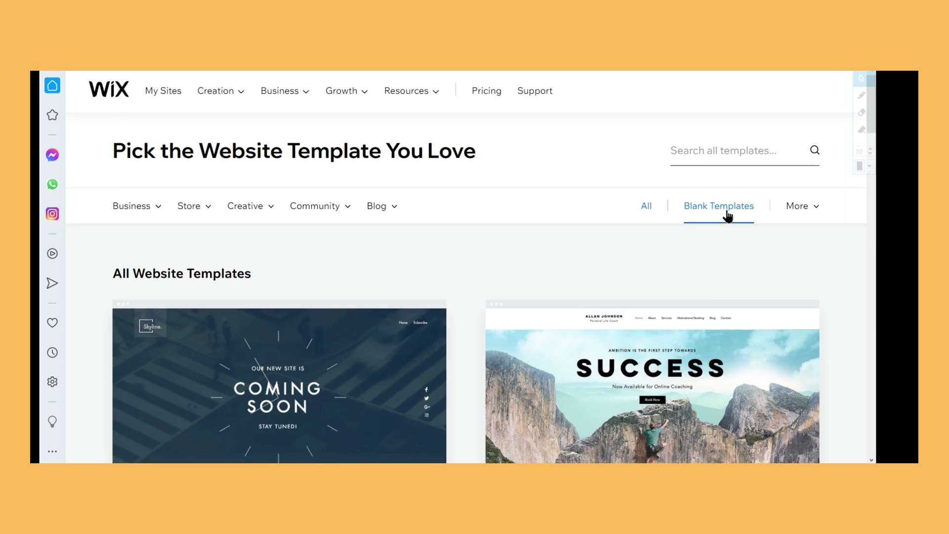
{"action": "scroll", "coordinate": [728, 213], "scroll_direction": "down", "scroll_amount": 1}
{"action": "mouse_move", "coordinate": [392, 314]}
{"action": "left_click", "coordinate": [272, 346]}
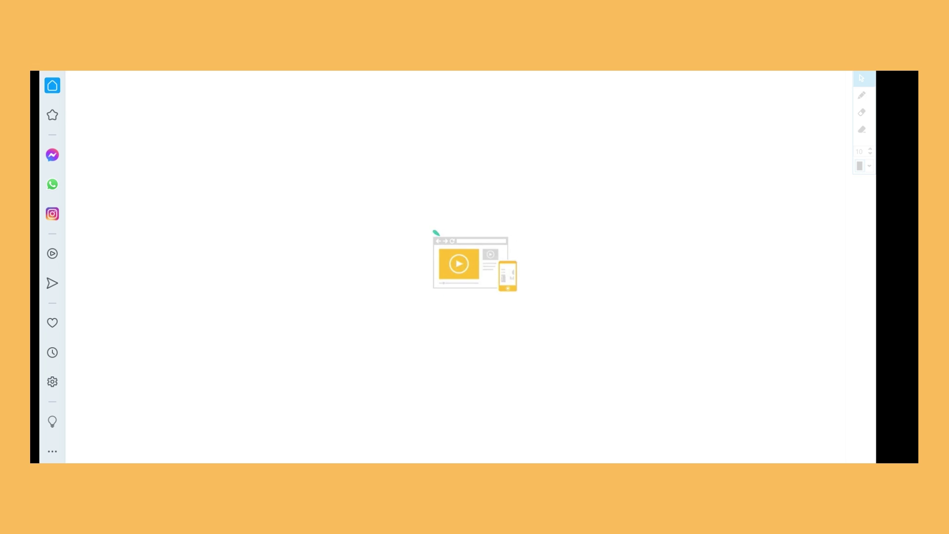
Let the Wix Editor finish loading the blank template's empty HOME page
{"action": "mouse_move", "coordinate": [572, 463]}
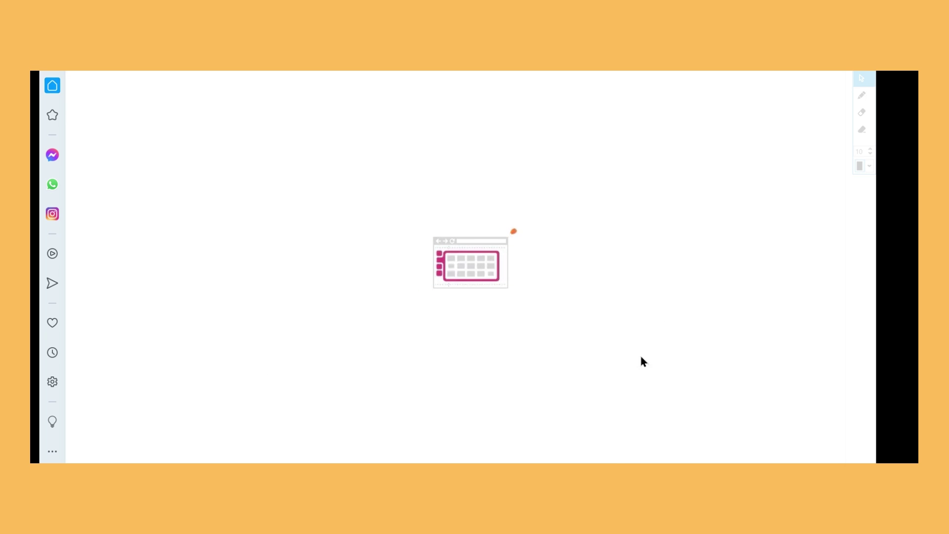
{"action": "left_click", "coordinate": [591, 462]}
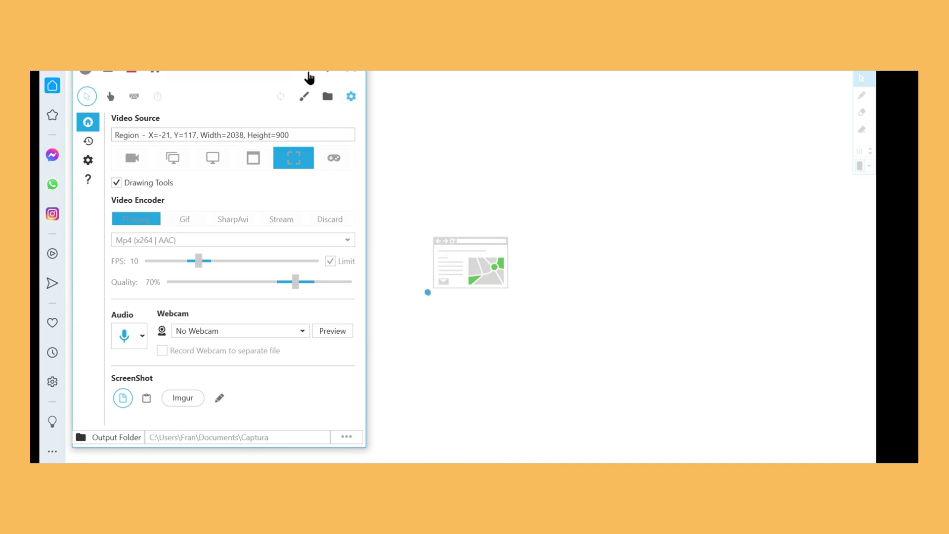
{"action": "left_click", "coordinate": [309, 75]}
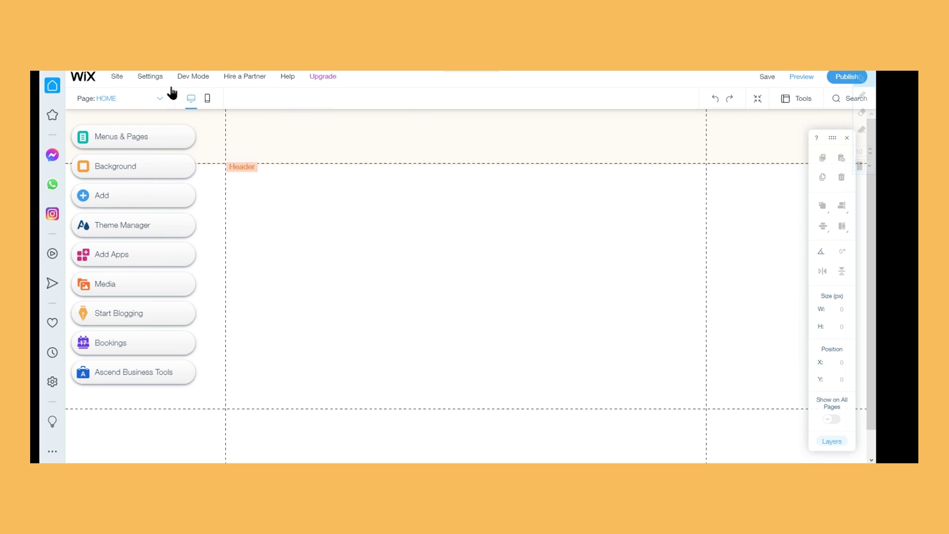
{"action": "mouse_move", "coordinate": [194, 82]}
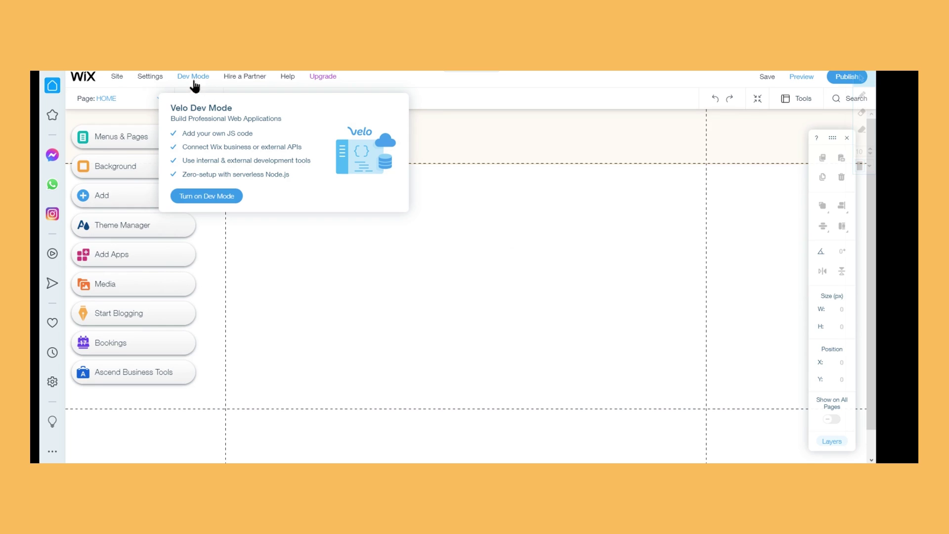
Turn on Dev Mode so the HOME page onReady starter code appears
{"action": "left_click", "coordinate": [188, 197]}
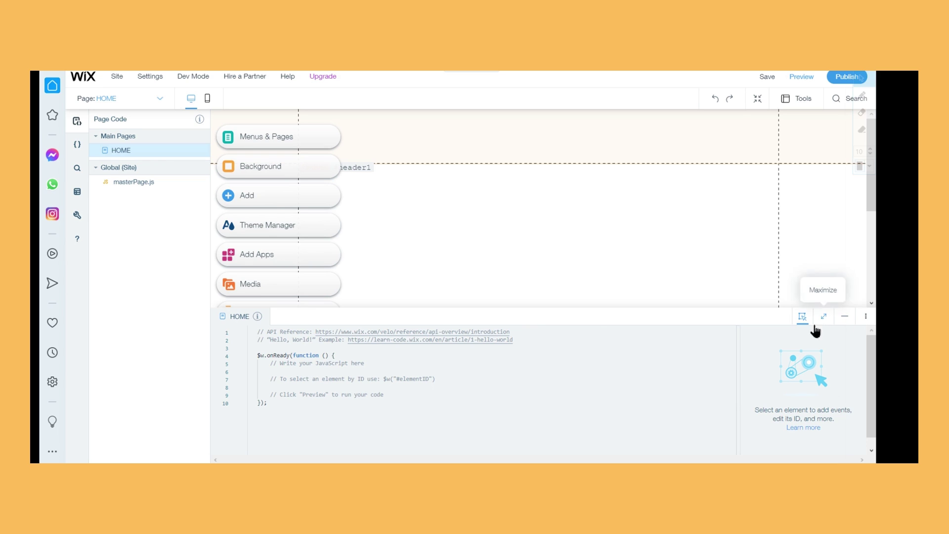
Drag a Classic Title text element from Add > Text onto the HOME page
{"action": "left_click", "coordinate": [278, 205]}
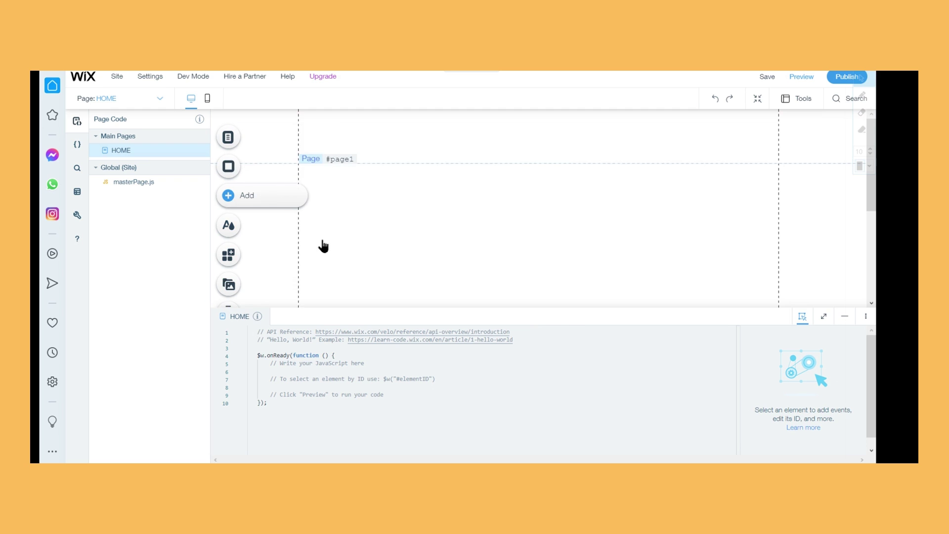
{"action": "left_click", "coordinate": [263, 170]}
{"action": "left_click", "coordinate": [278, 184]}
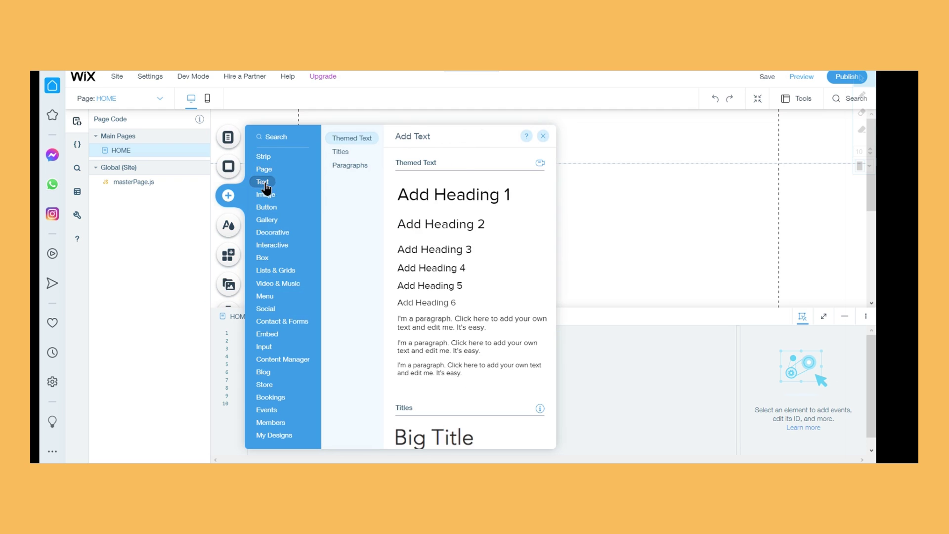
{"action": "scroll", "coordinate": [478, 221], "scroll_direction": "down", "scroll_amount": 5}
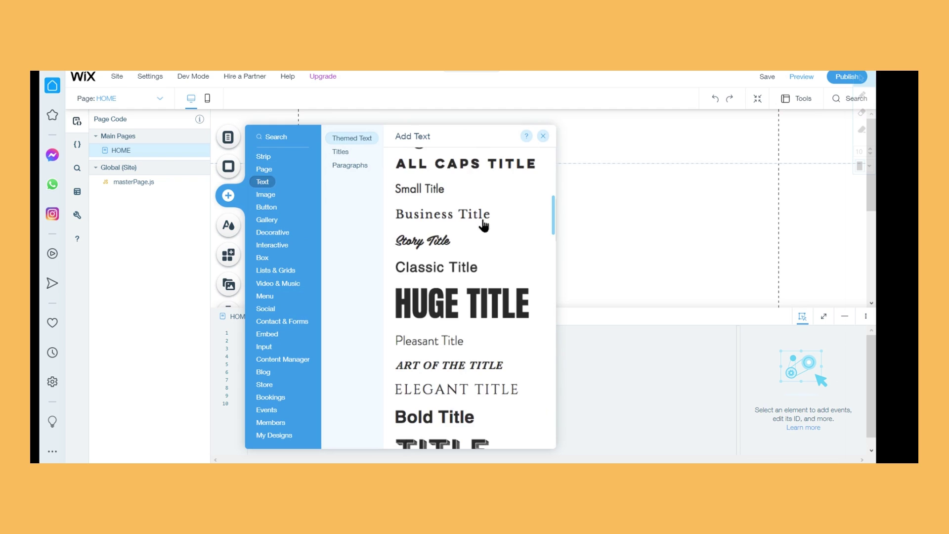
{"action": "left_click_drag", "start_coordinate": [442, 270], "coordinate": [622, 218]}
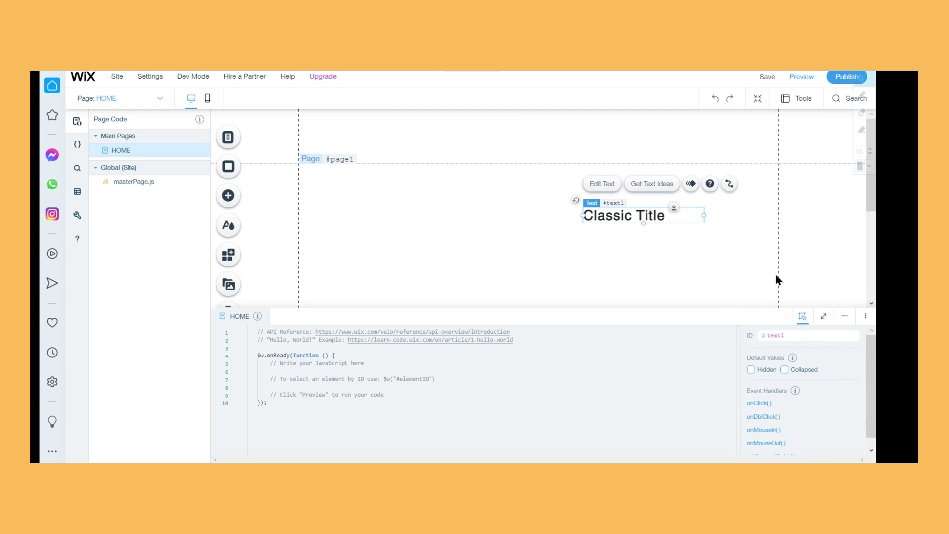
Rename the title's ID from text1 to exampleText
{"action": "left_click", "coordinate": [822, 319]}
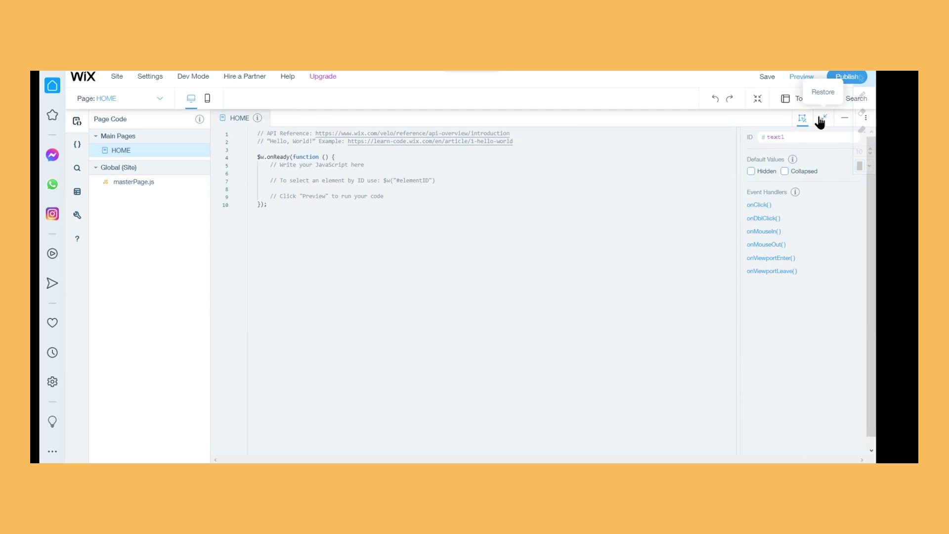
{"action": "left_click", "coordinate": [822, 120]}
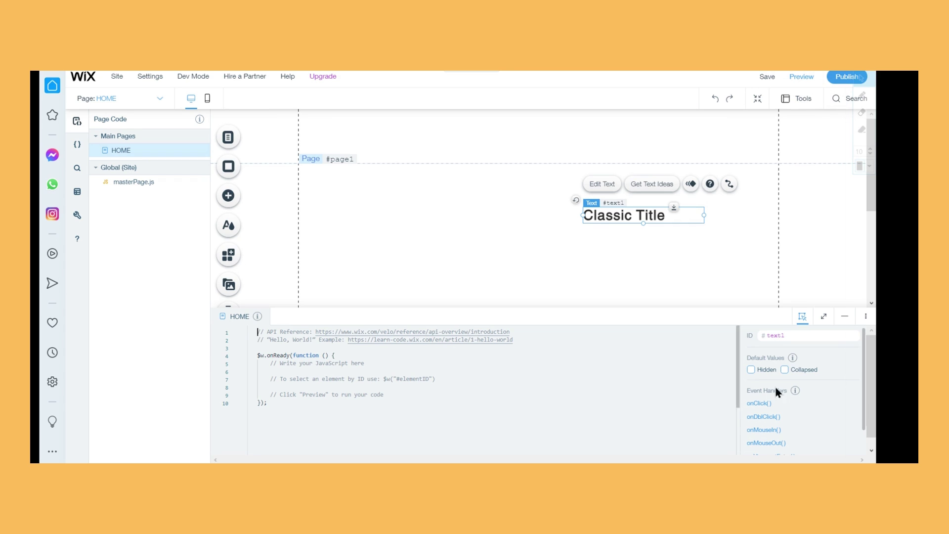
{"action": "left_click", "coordinate": [824, 335]}
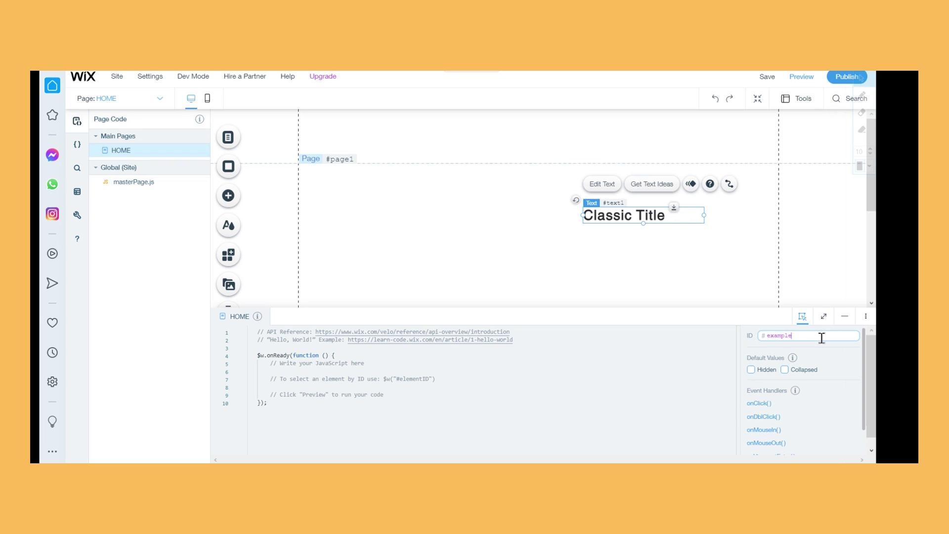
{"action": "key", "text": "Return"}
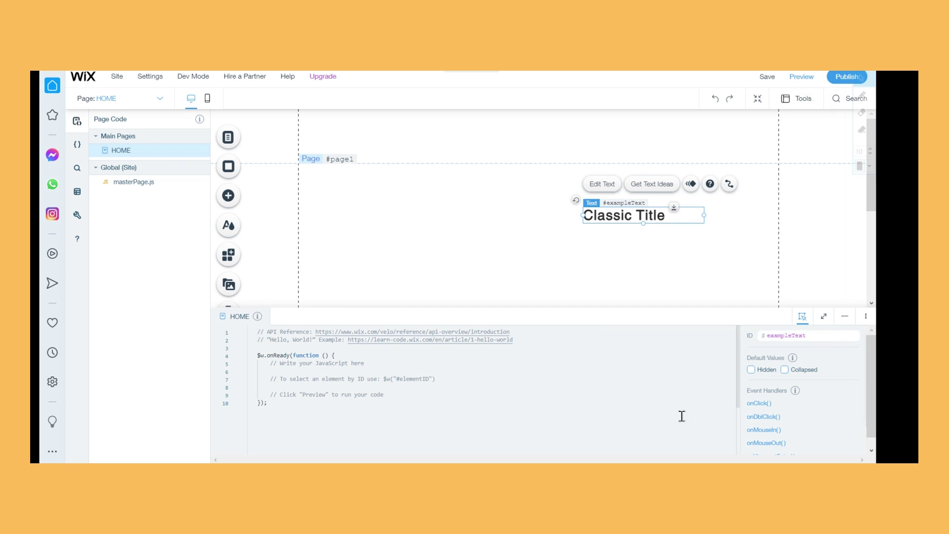
Make exampleText Hidden but not Collapsed by default, check the empty preview, then reselect it
{"action": "scroll", "coordinate": [829, 379], "scroll_direction": "down", "scroll_amount": 1}
{"action": "scroll", "coordinate": [820, 374], "scroll_direction": "up", "scroll_amount": 1}
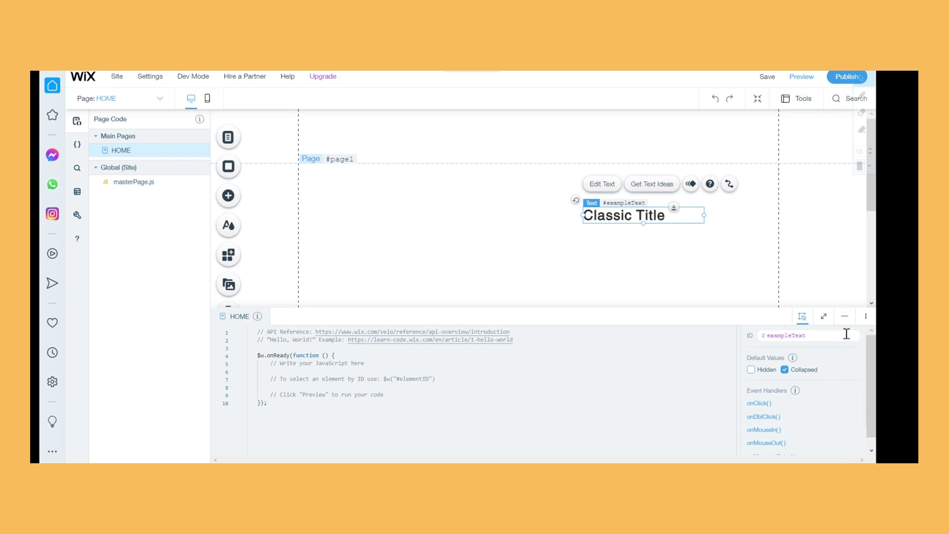
{"action": "left_click", "coordinate": [751, 369]}
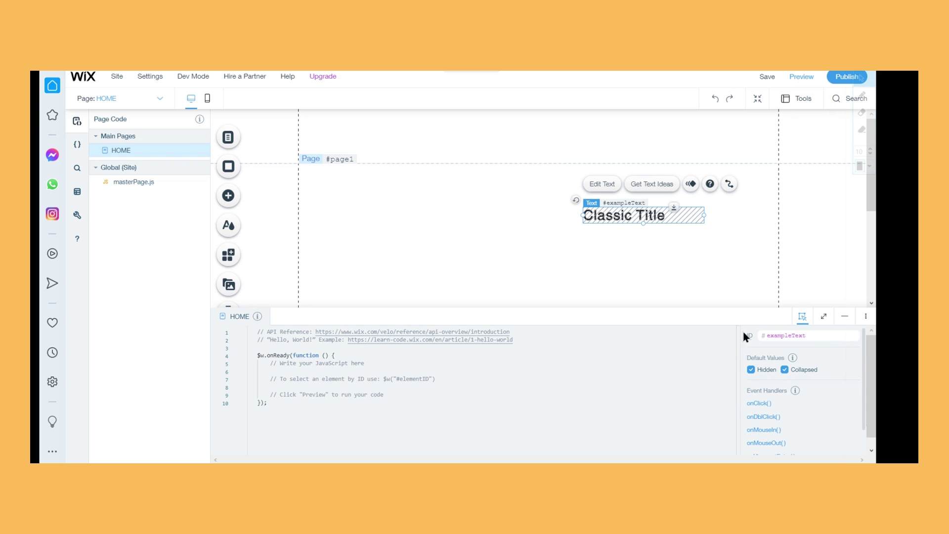
{"action": "left_click", "coordinate": [792, 370]}
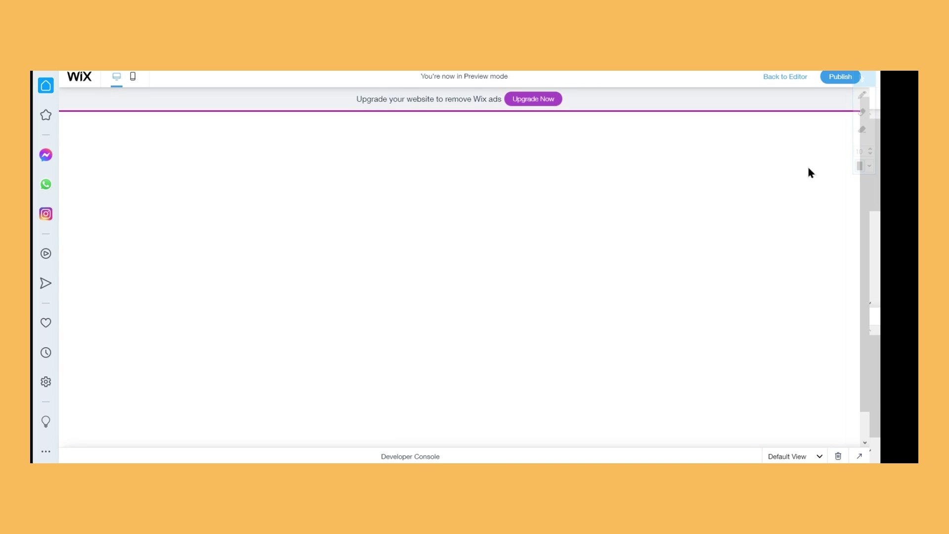
{"action": "left_click", "coordinate": [792, 78]}
{"action": "left_click", "coordinate": [644, 220]}
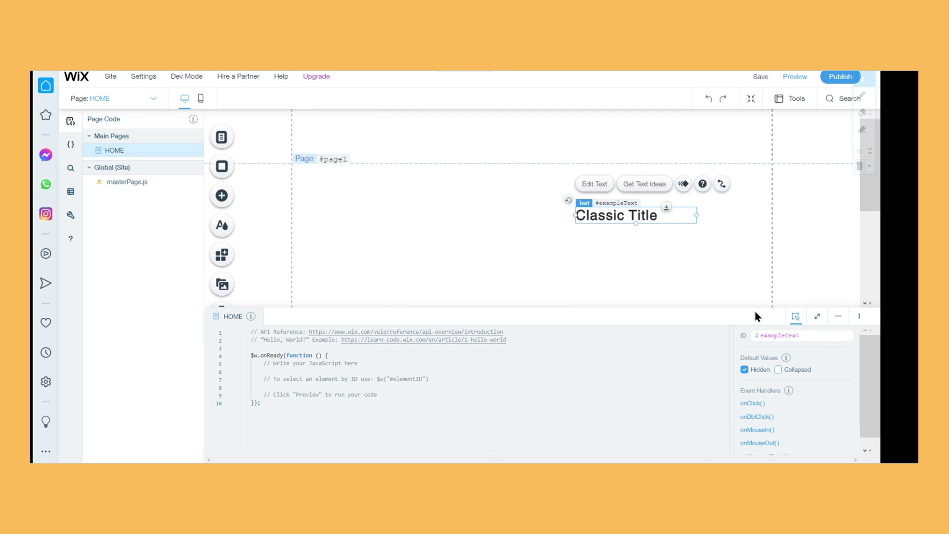
Add an onClick event handler named exampleText_click to the title
{"action": "scroll", "coordinate": [764, 381], "scroll_direction": "down", "scroll_amount": 2}
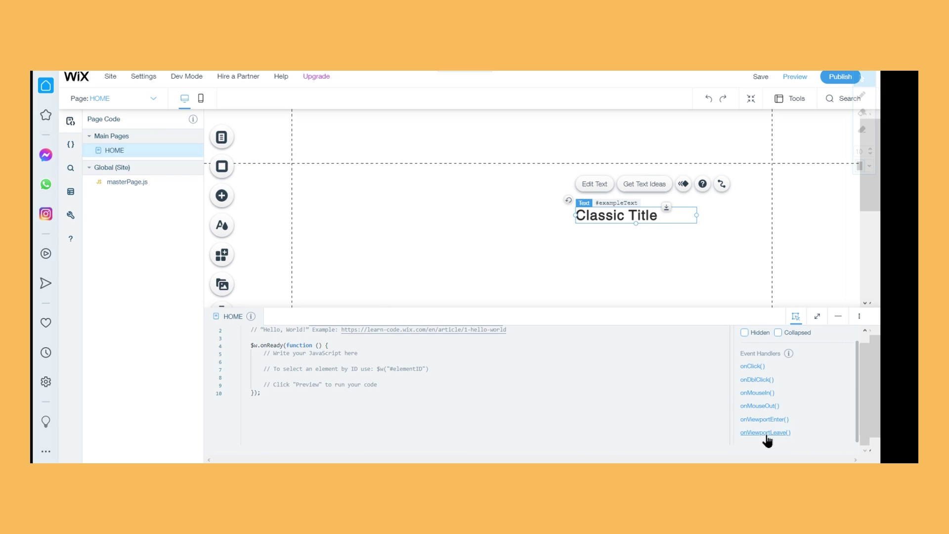
{"action": "left_click", "coordinate": [754, 368]}
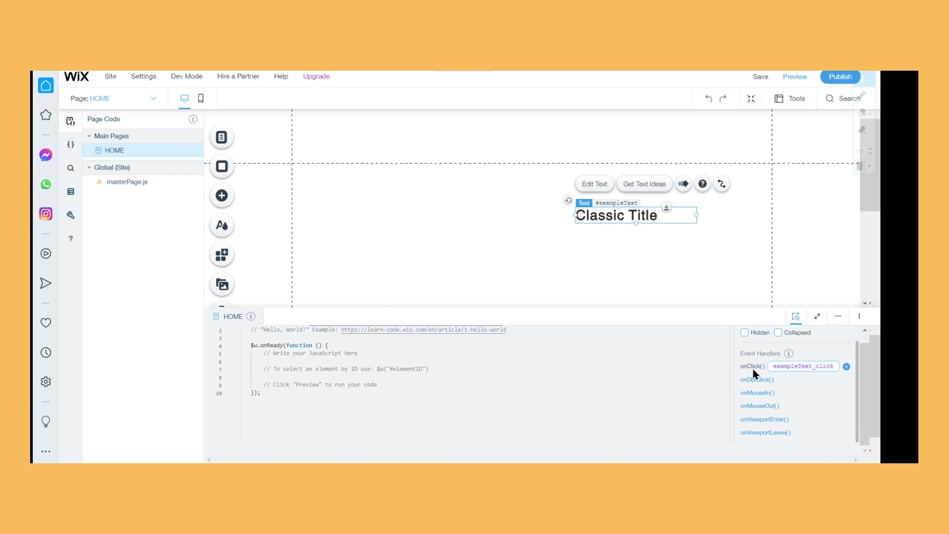
{"action": "left_click", "coordinate": [846, 366]}
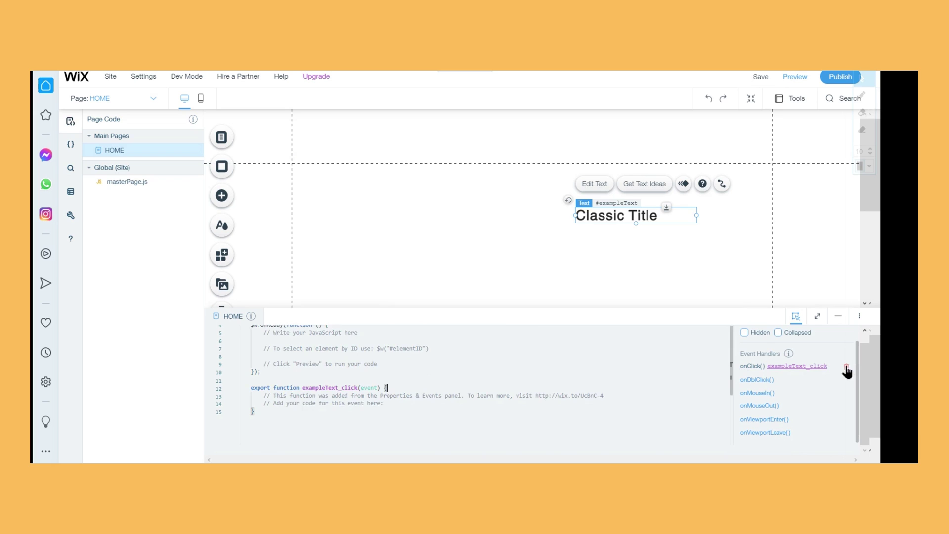
Delete the generated exampleText_click function from the HOME page code
{"action": "scroll", "coordinate": [593, 423], "scroll_direction": "up", "scroll_amount": 1}
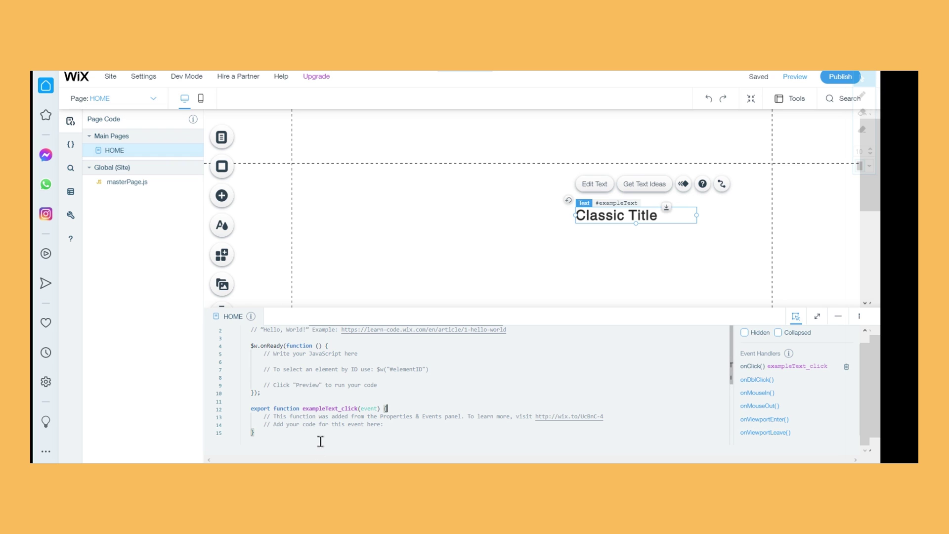
{"action": "left_click_drag", "start_coordinate": [326, 433], "coordinate": [251, 400]}
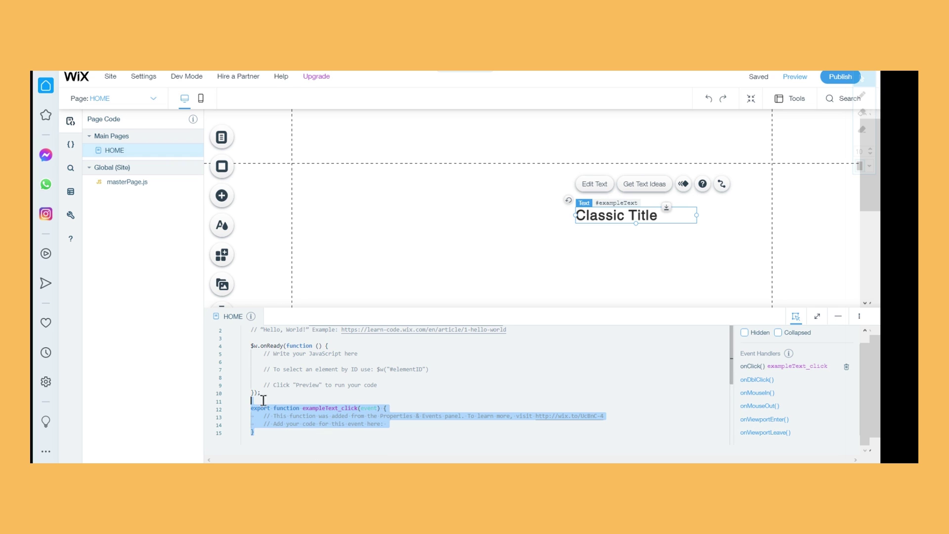
{"action": "scroll", "coordinate": [797, 357], "scroll_direction": "up", "scroll_amount": 3}
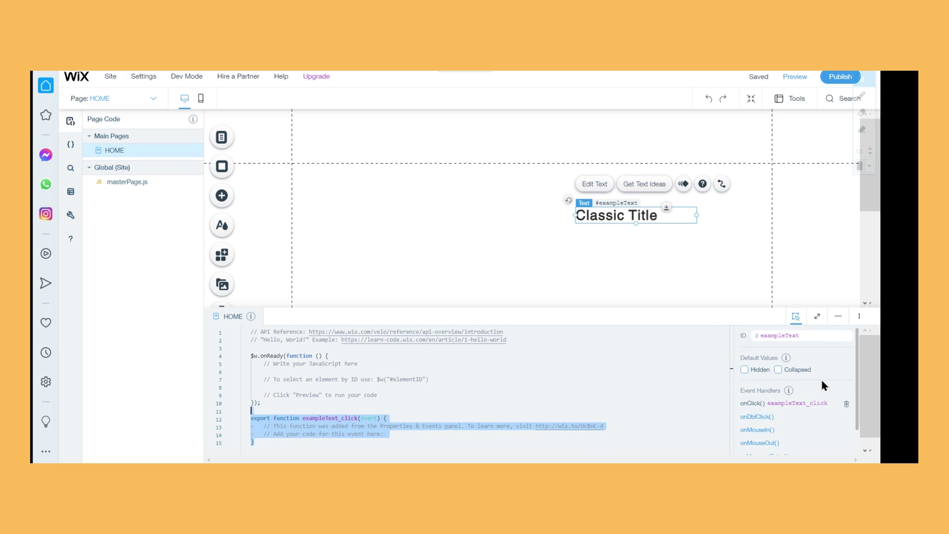
{"action": "key", "text": "BackSpace"}
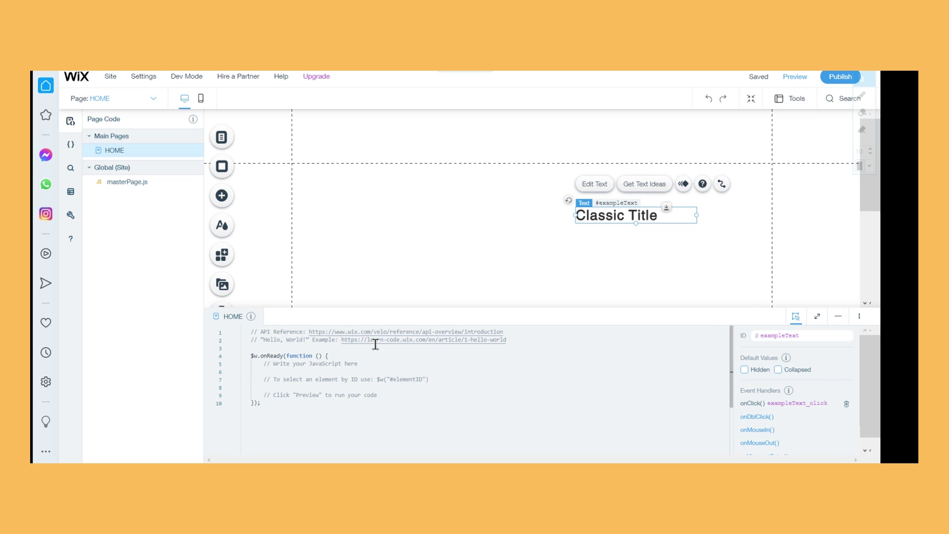
Deselect the Classic Title and collapse the HOME code panel to reveal the page
{"action": "left_click", "coordinate": [817, 316]}
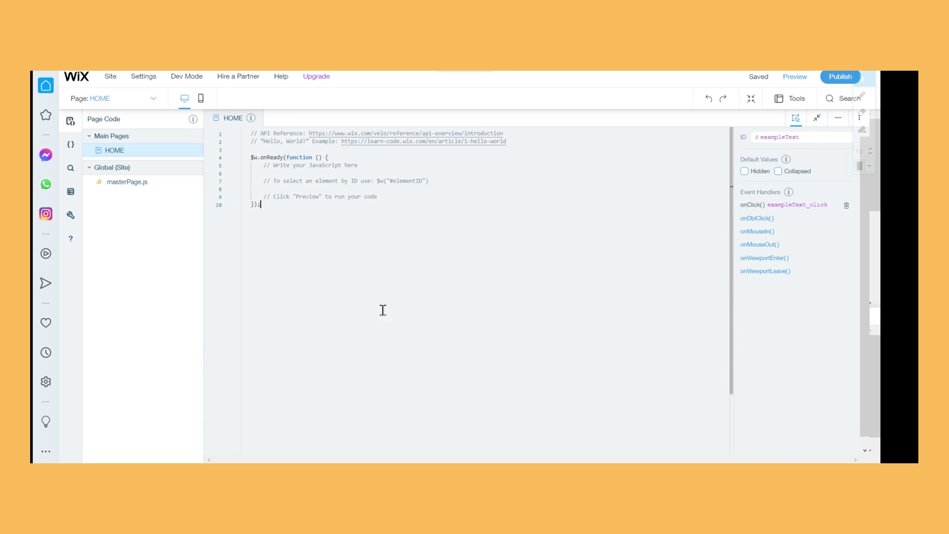
{"action": "left_click", "coordinate": [809, 128]}
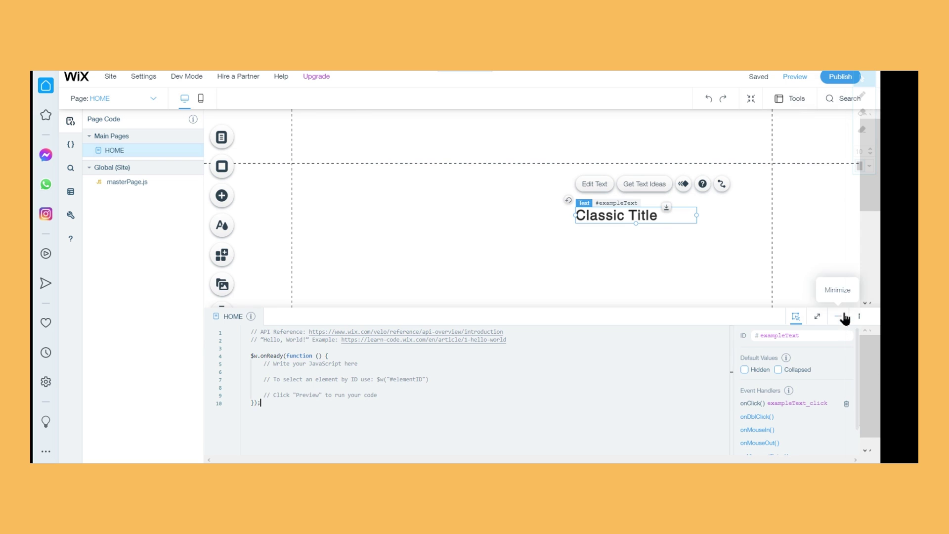
{"action": "left_click", "coordinate": [842, 317]}
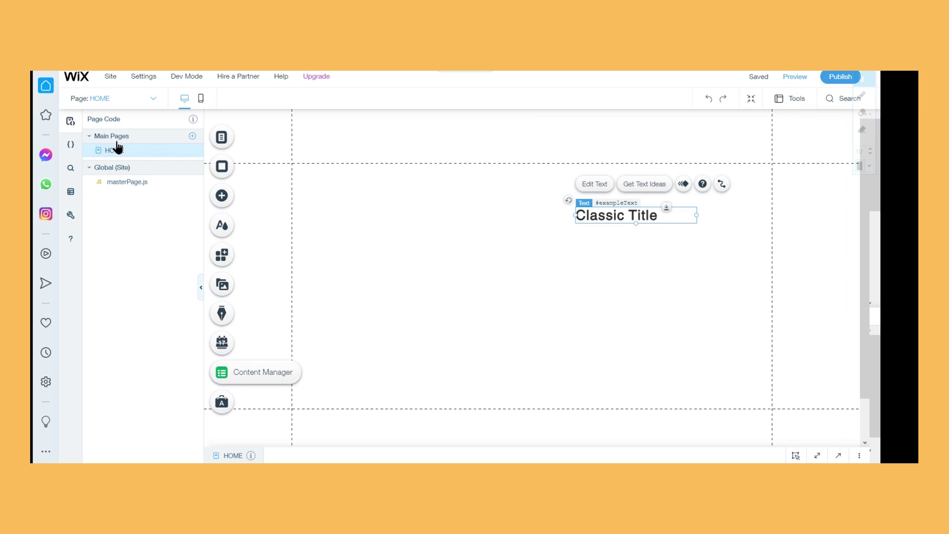
{"action": "left_click", "coordinate": [452, 354]}
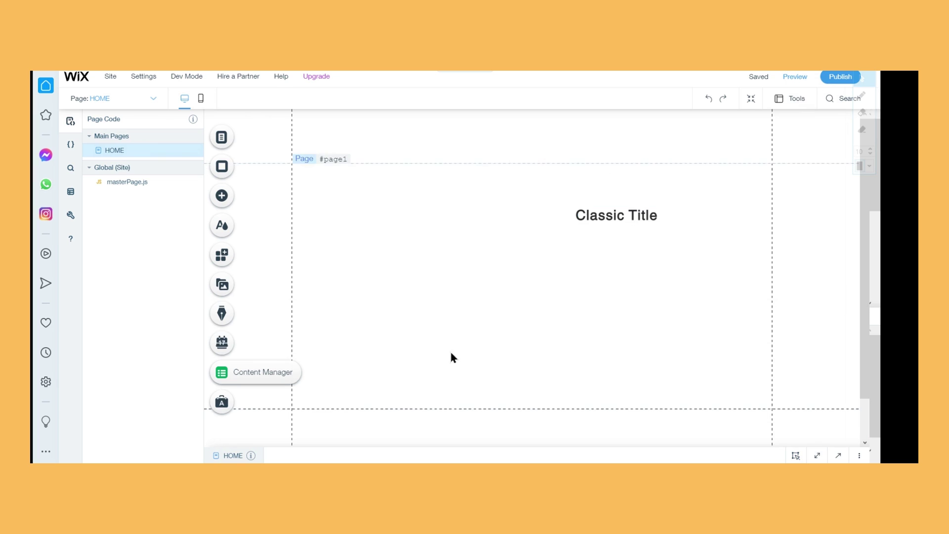
{"action": "left_click", "coordinate": [816, 454]}
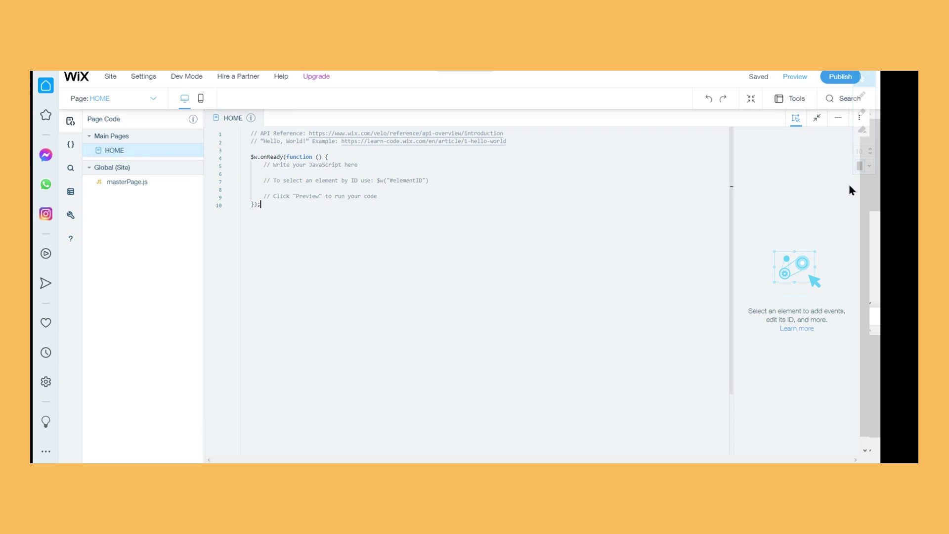
{"action": "left_click", "coordinate": [838, 118]}
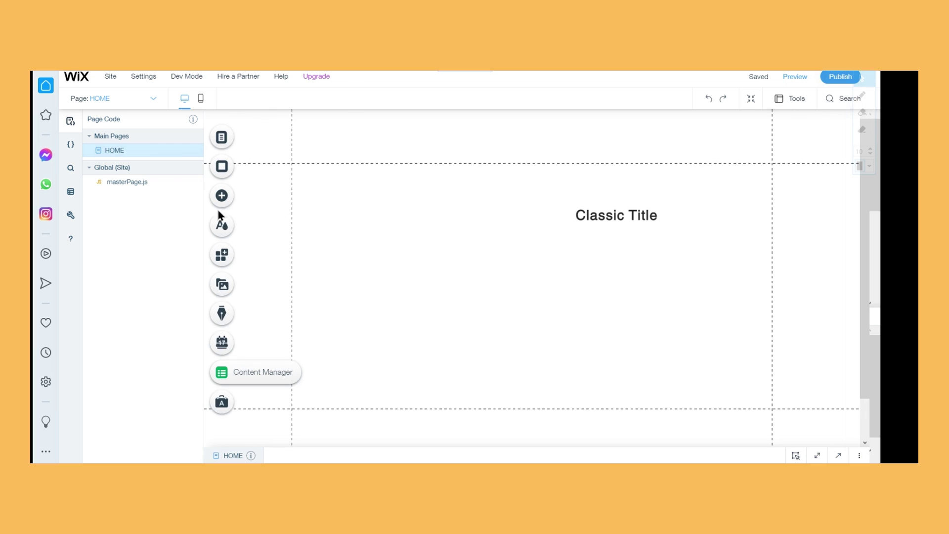
Open the site-wide masterPage.js code, then show the Public and Backend code files list
{"action": "left_click", "coordinate": [146, 183]}
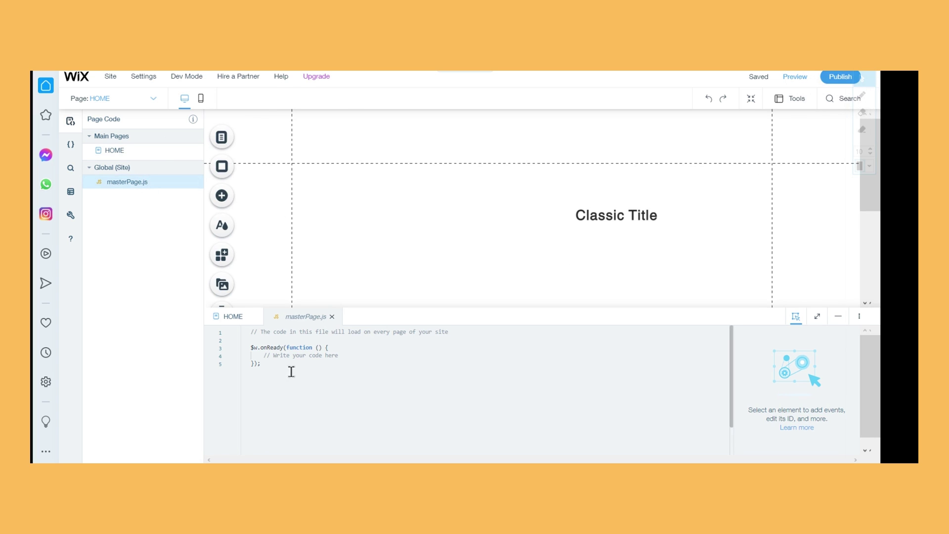
{"action": "left_click_drag", "start_coordinate": [282, 367], "coordinate": [250, 330]}
{"action": "left_click", "coordinate": [558, 356]}
{"action": "left_click", "coordinate": [818, 318]}
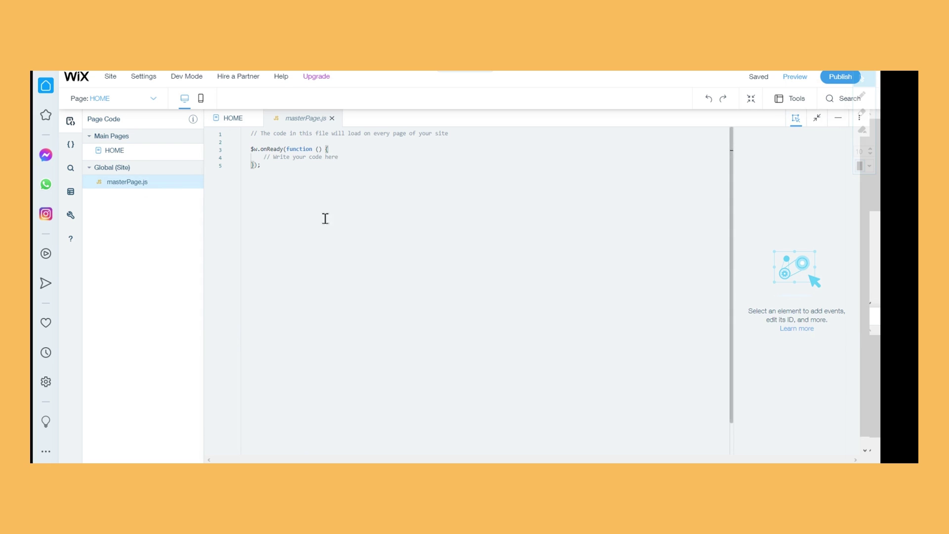
{"action": "left_click", "coordinate": [816, 119]}
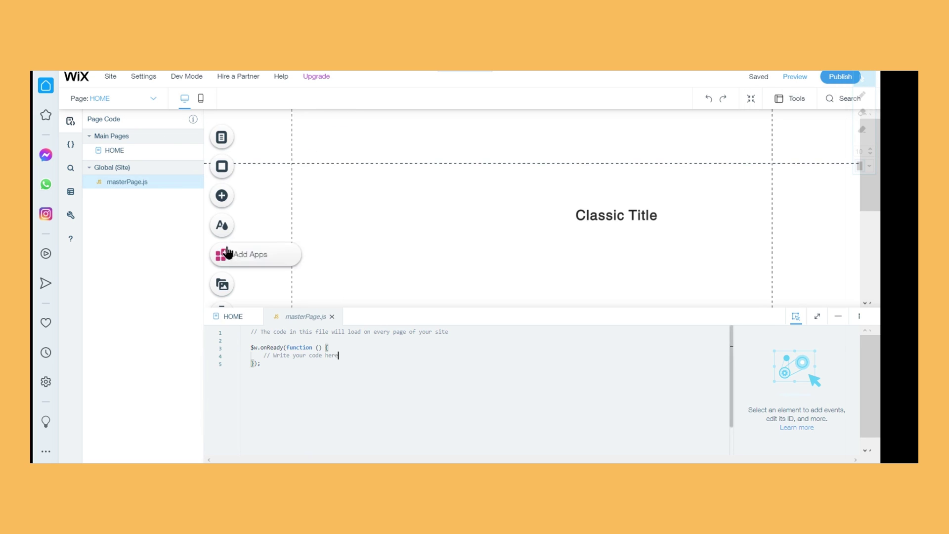
{"action": "left_click", "coordinate": [71, 146]}
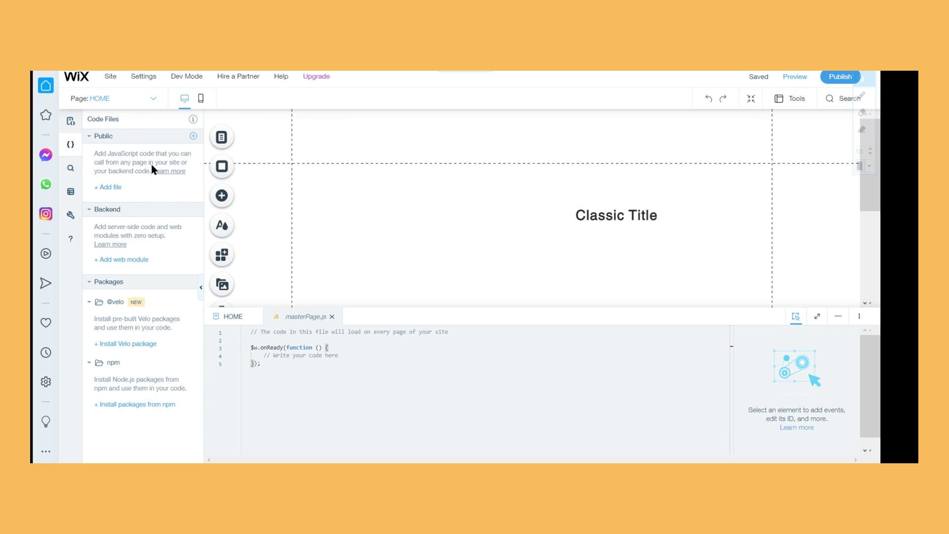
Create a public file new-file.js, delete it, then open and close the Backend add menu
{"action": "left_click", "coordinate": [108, 188]}
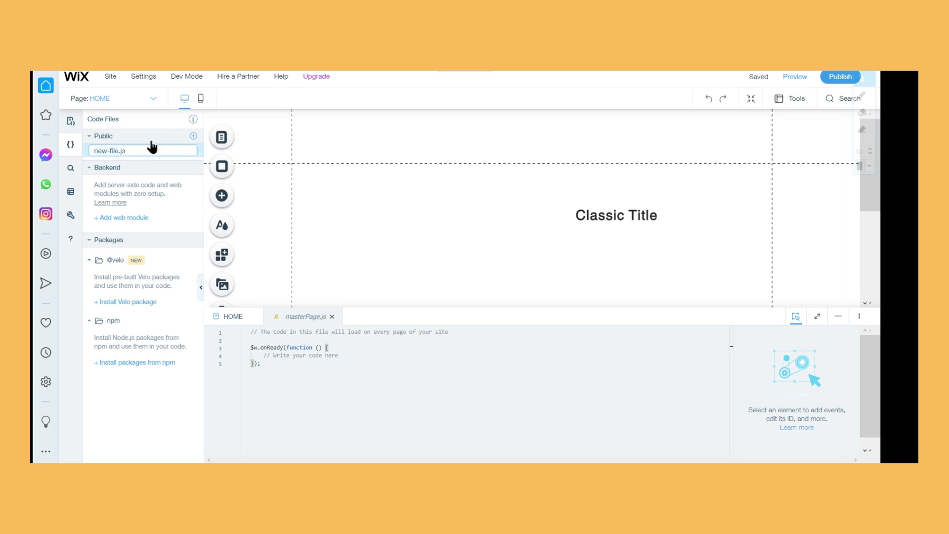
{"action": "key", "text": "Return"}
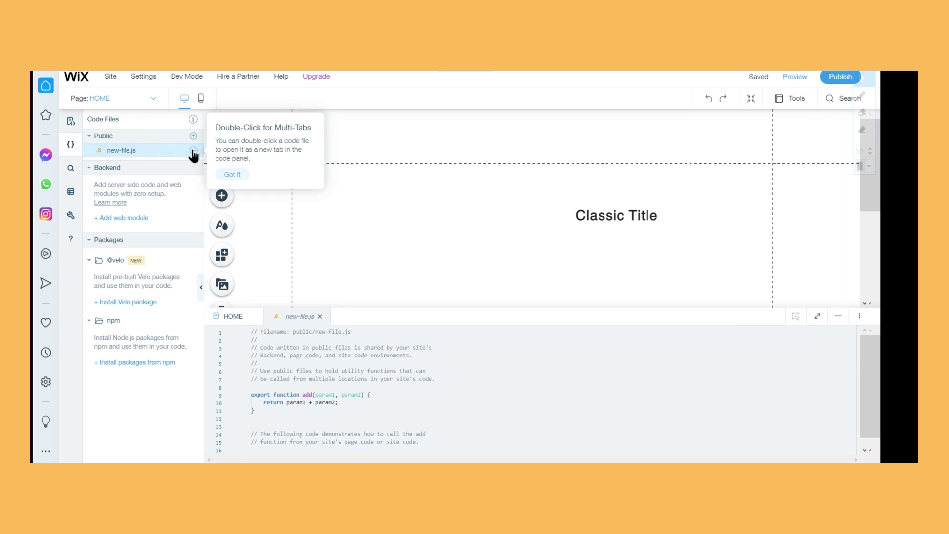
{"action": "left_click", "coordinate": [237, 176]}
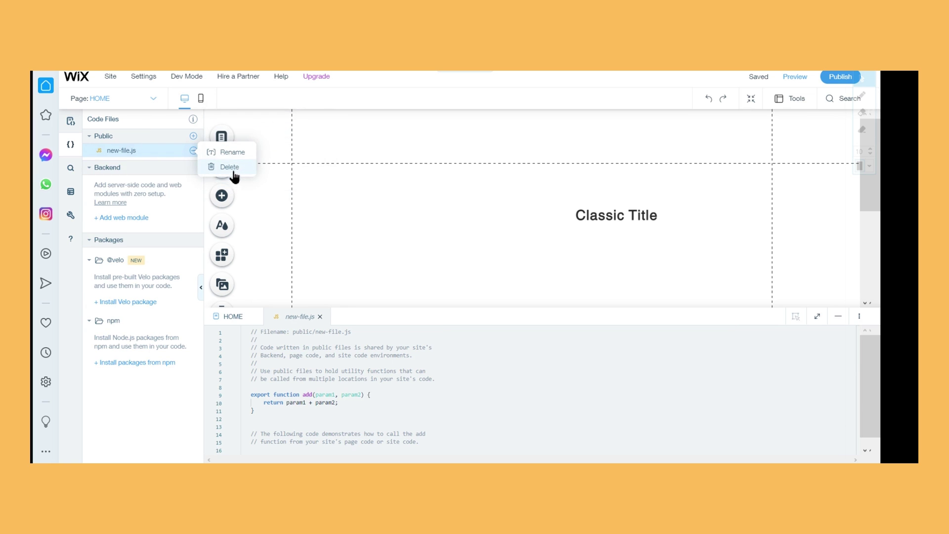
{"action": "left_click", "coordinate": [227, 165]}
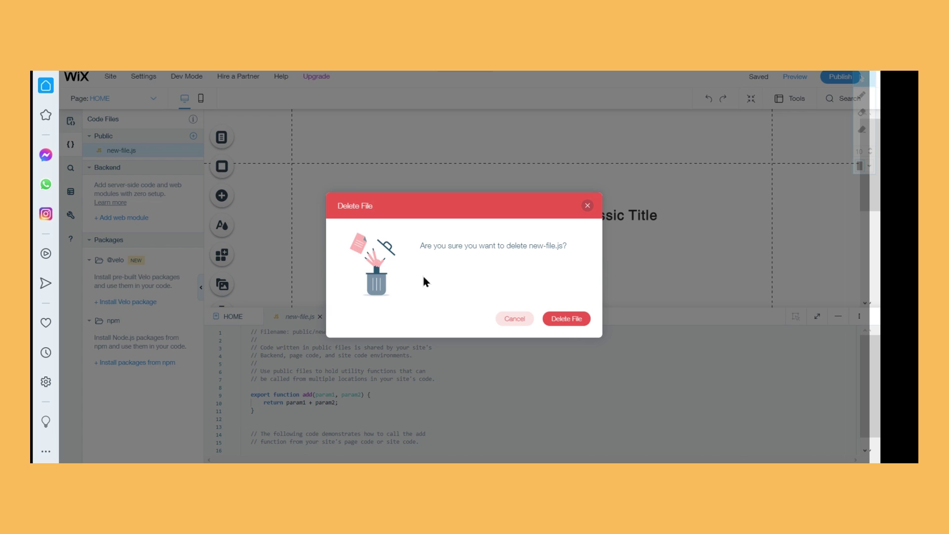
{"action": "left_click", "coordinate": [572, 319]}
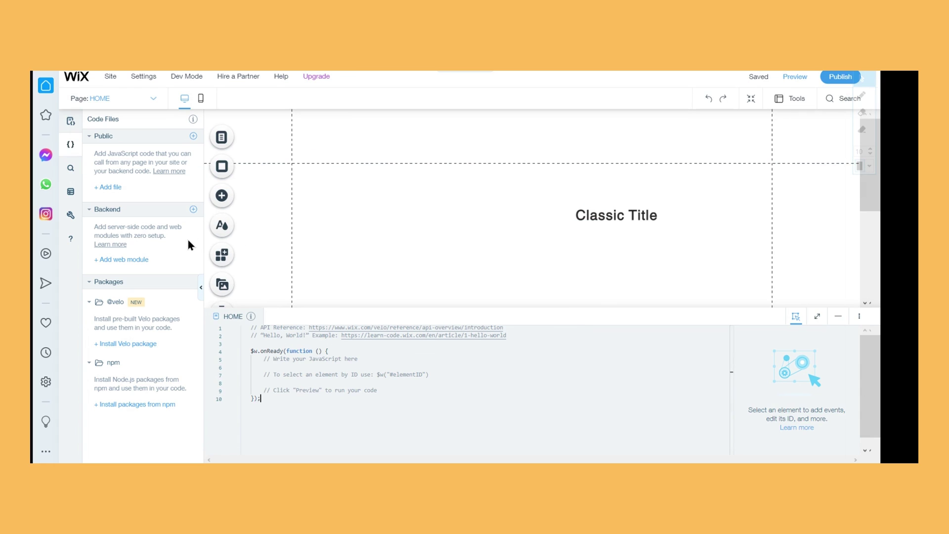
{"action": "left_click", "coordinate": [193, 210]}
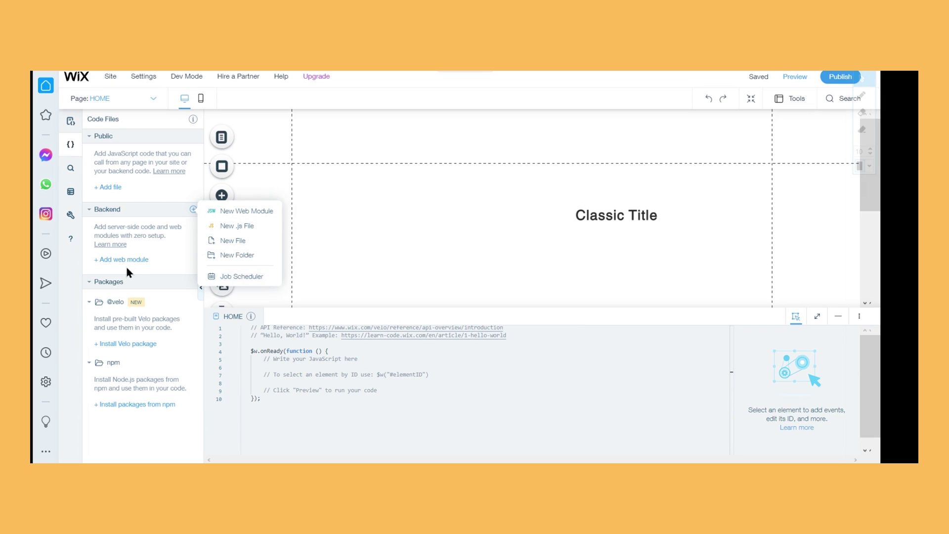
{"action": "left_click", "coordinate": [159, 260]}
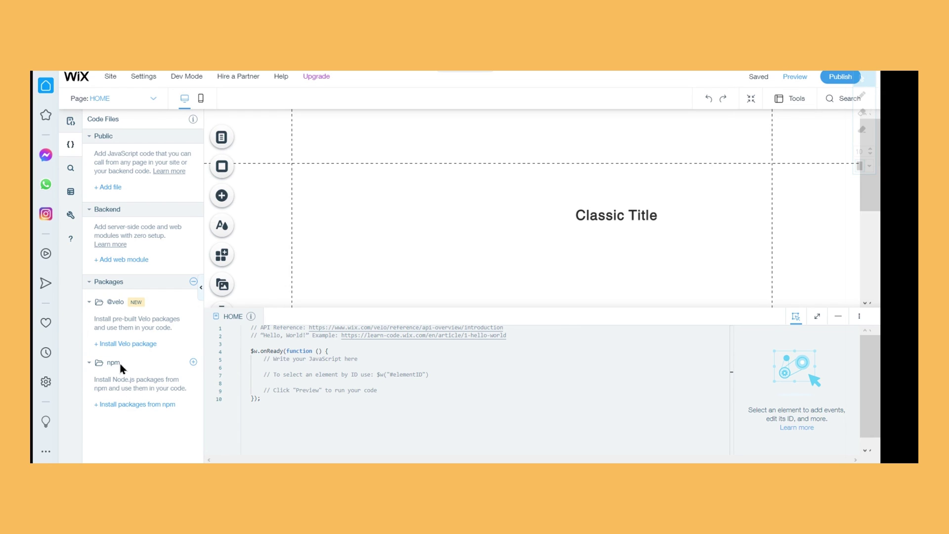
Browse the Search, Databases, Velo Tools and Help sidebar panels
{"action": "left_click", "coordinate": [81, 168]}
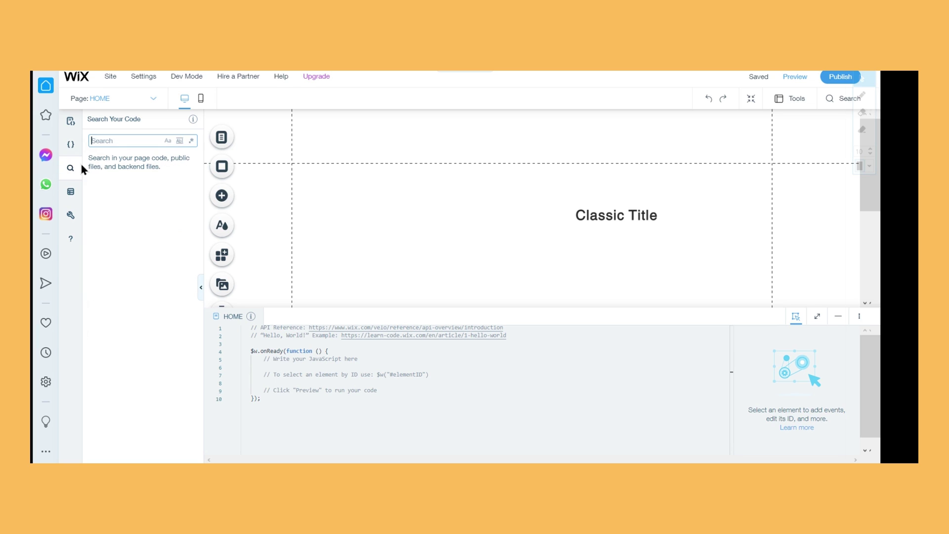
{"action": "left_click", "coordinate": [127, 143]}
{"action": "left_click", "coordinate": [156, 264]}
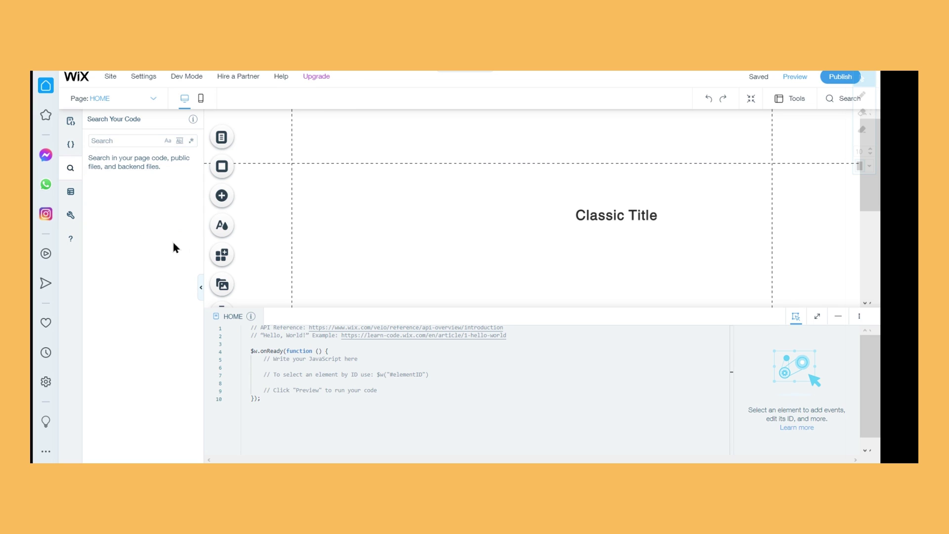
{"action": "left_click", "coordinate": [70, 193]}
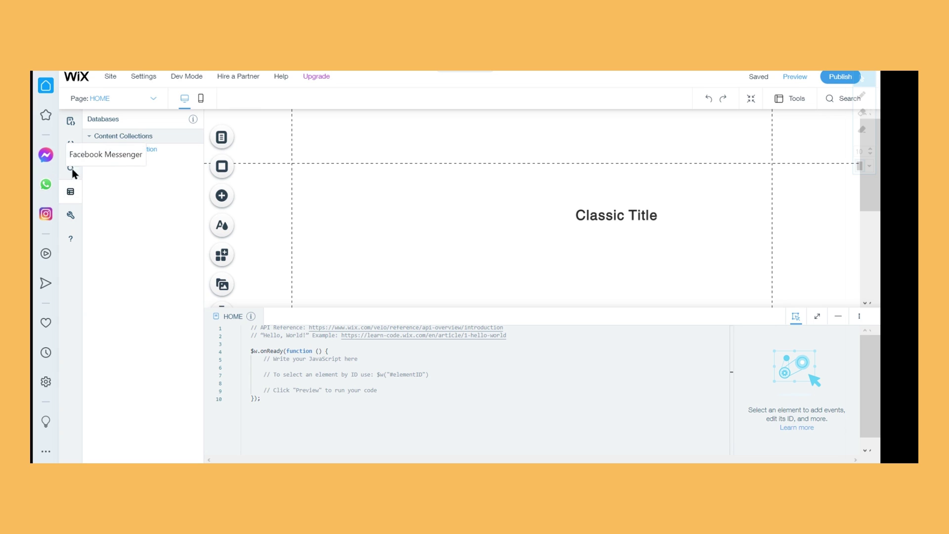
{"action": "left_click", "coordinate": [69, 218]}
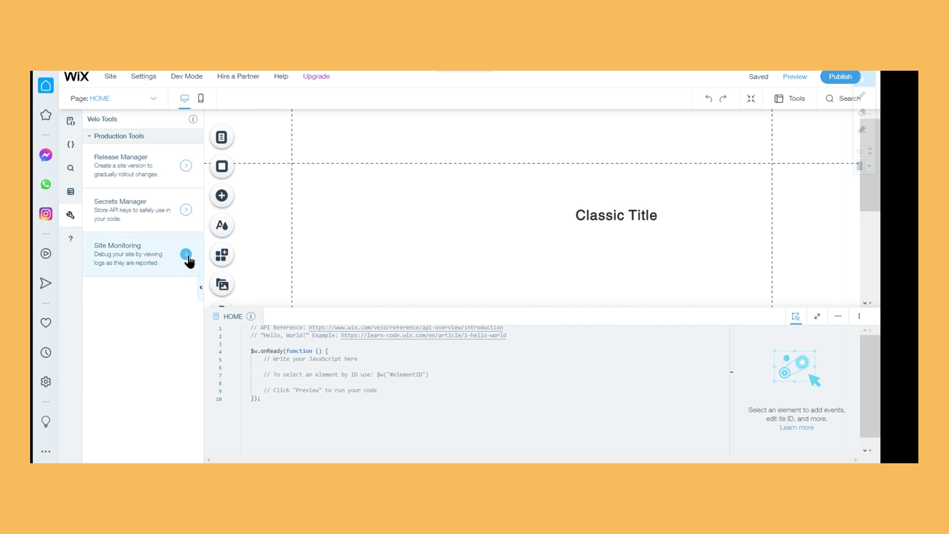
{"action": "left_click", "coordinate": [70, 241]}
{"action": "left_click", "coordinate": [70, 217]}
{"action": "left_click", "coordinate": [73, 242]}
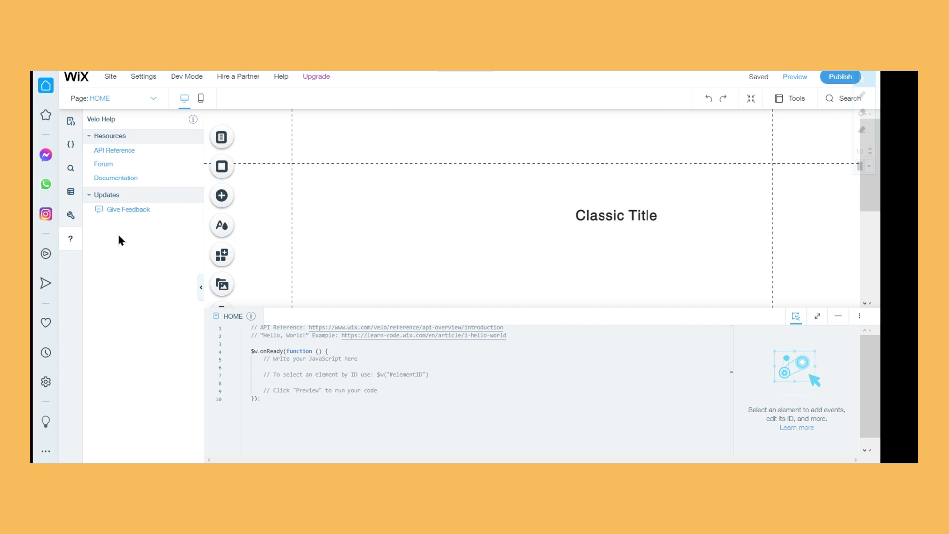
Return to the Page Code list and select the Classic Title text on the canvas
{"action": "left_click", "coordinate": [70, 144]}
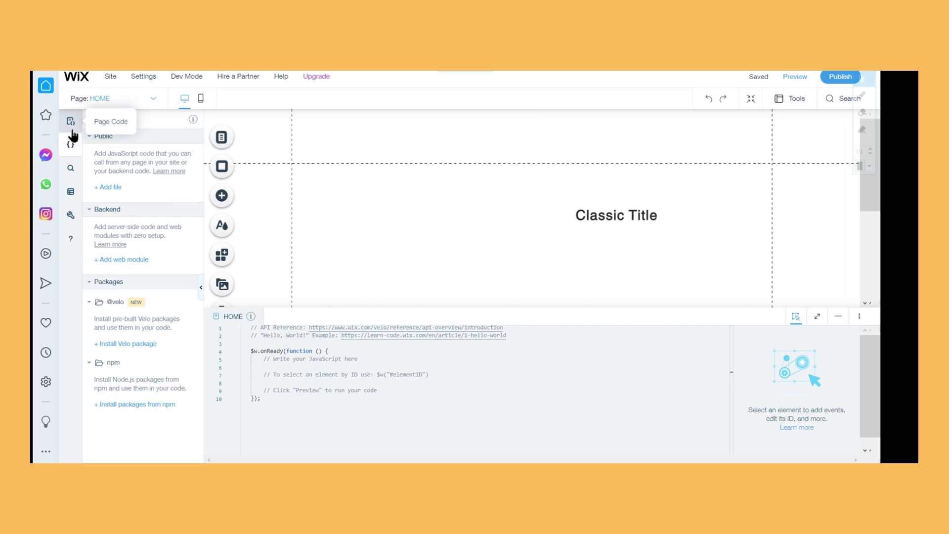
{"action": "left_click", "coordinate": [70, 121]}
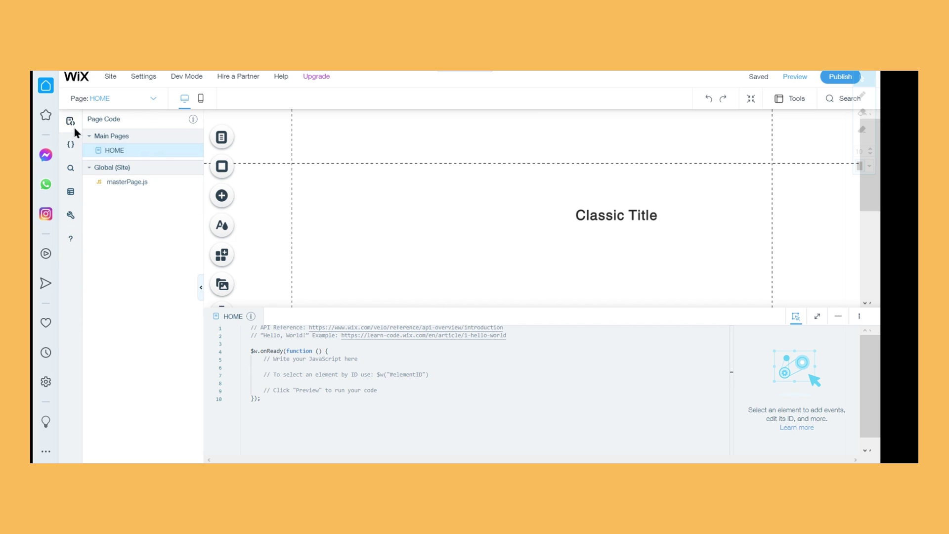
{"action": "left_click", "coordinate": [81, 192]}
{"action": "left_click", "coordinate": [616, 216]}
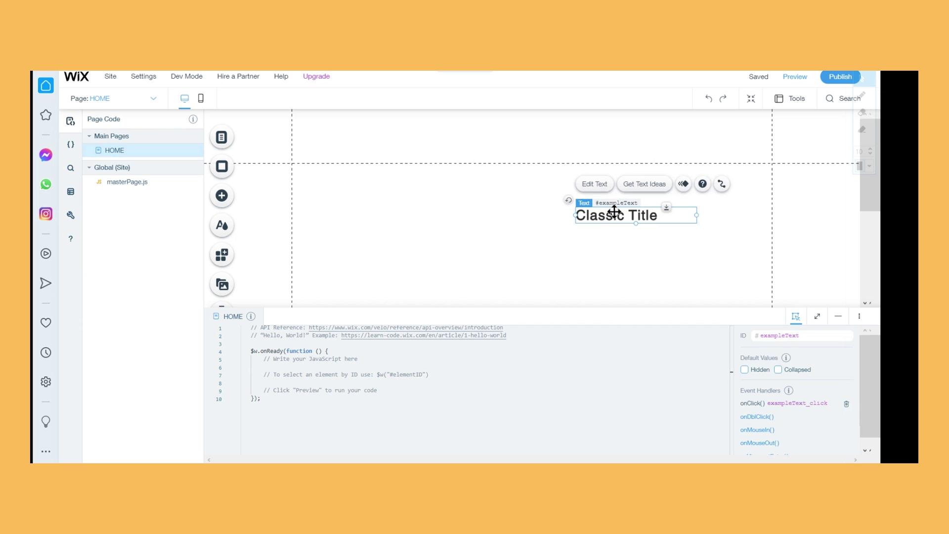
Delete the Classic Title text and start a new blank content collection from scratch
{"action": "key", "text": "Delete"}
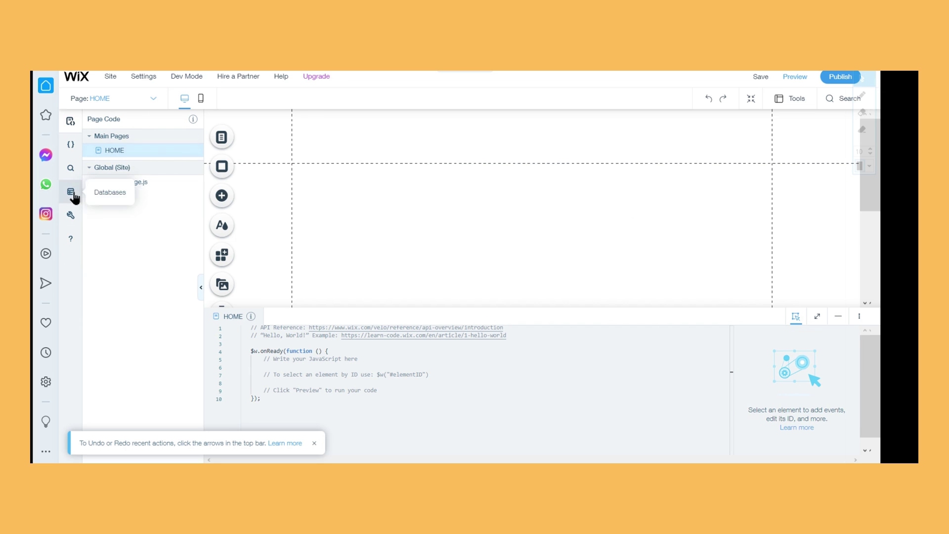
{"action": "left_click", "coordinate": [73, 194]}
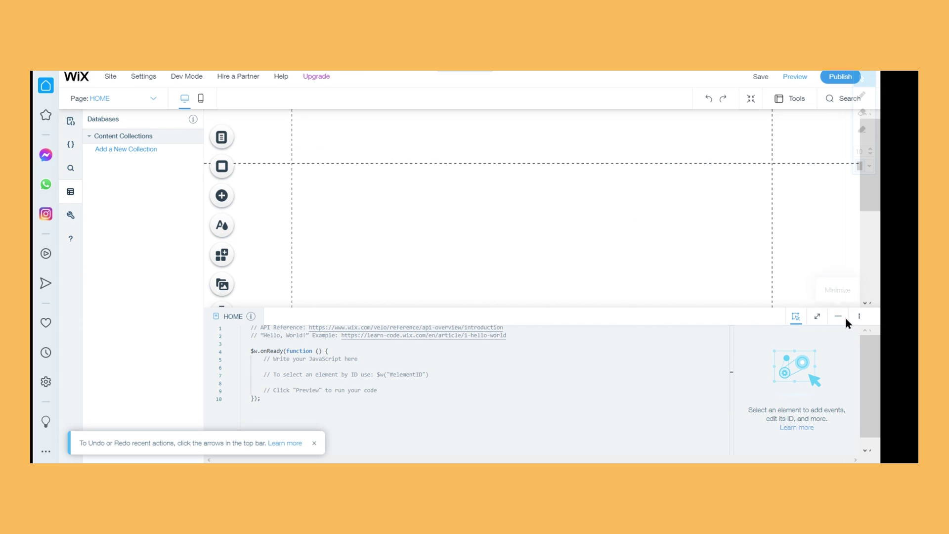
{"action": "left_click", "coordinate": [118, 152]}
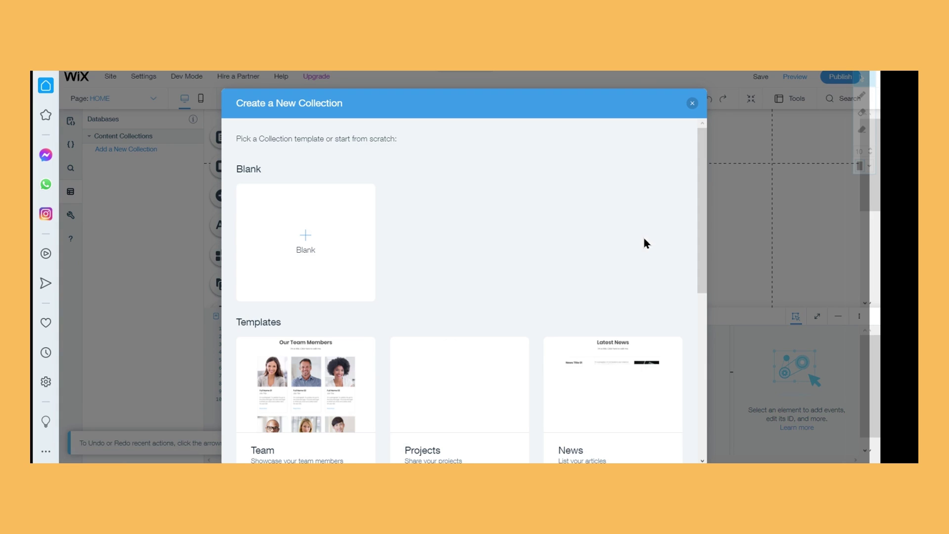
{"action": "scroll", "coordinate": [657, 294], "scroll_direction": "down", "scroll_amount": 3}
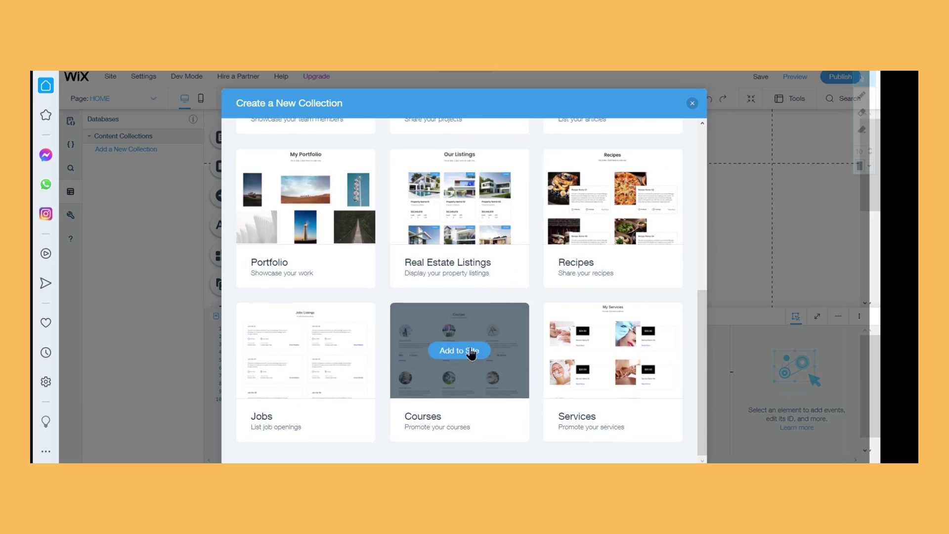
{"action": "scroll", "coordinate": [472, 225], "scroll_direction": "up", "scroll_amount": 5}
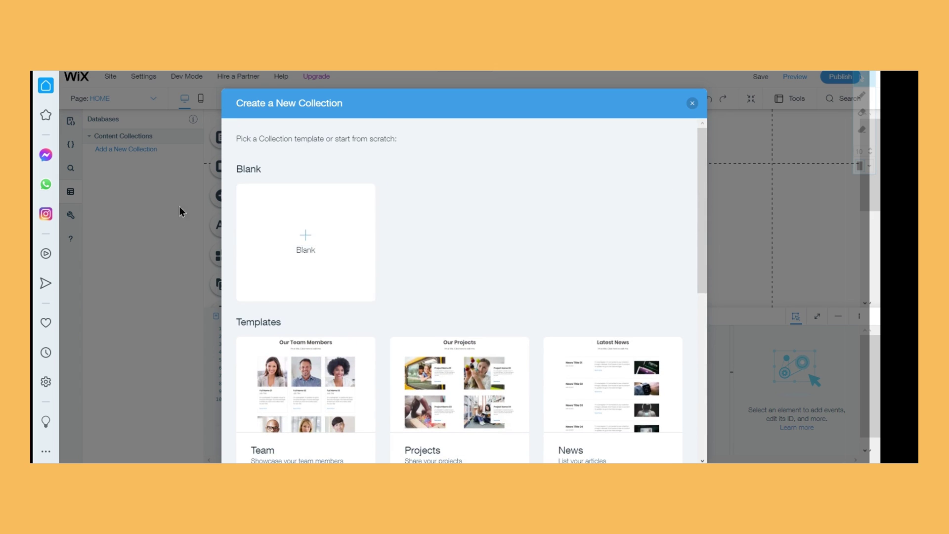
{"action": "left_click", "coordinate": [303, 224]}
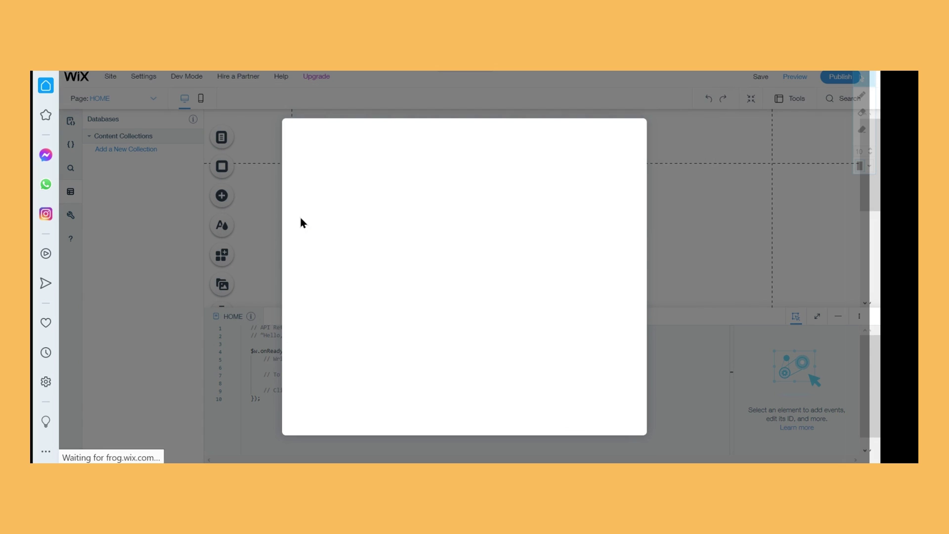
{"action": "left_click", "coordinate": [411, 255]}
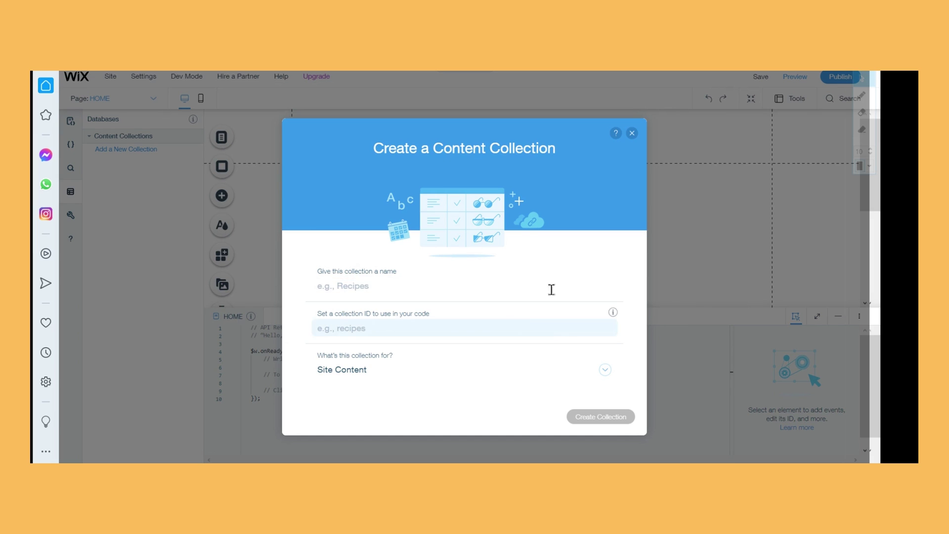
Name the new collection Database, replacing the initial 'Example'
{"action": "left_click", "coordinate": [551, 289]}
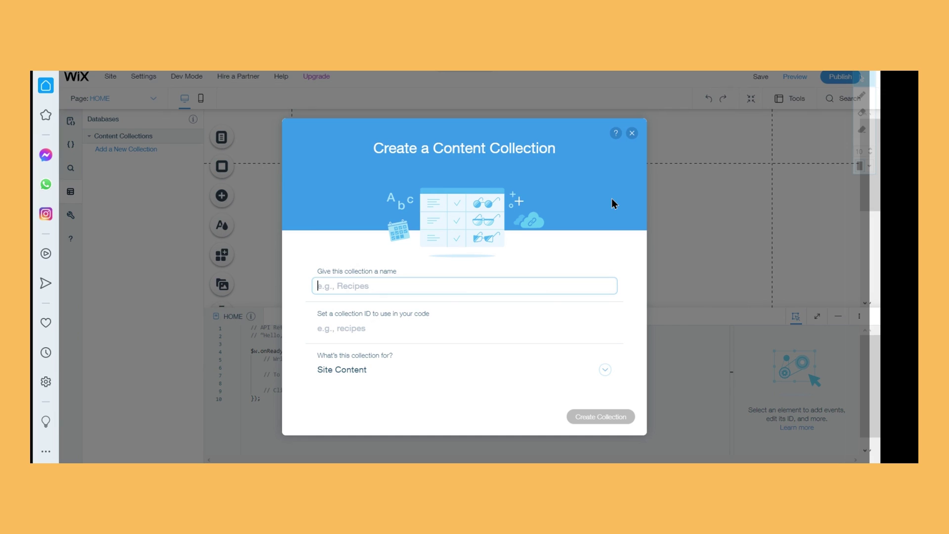
{"action": "type", "text": "Example"}
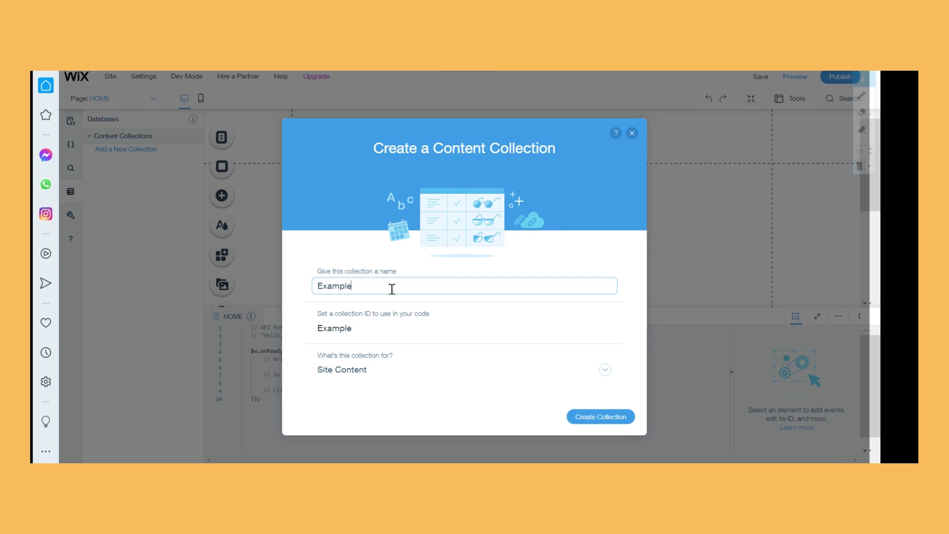
{"action": "key", "text": "ctrl+a"}
{"action": "type", "text": "Databas"}
{"action": "left_click", "coordinate": [473, 204]}
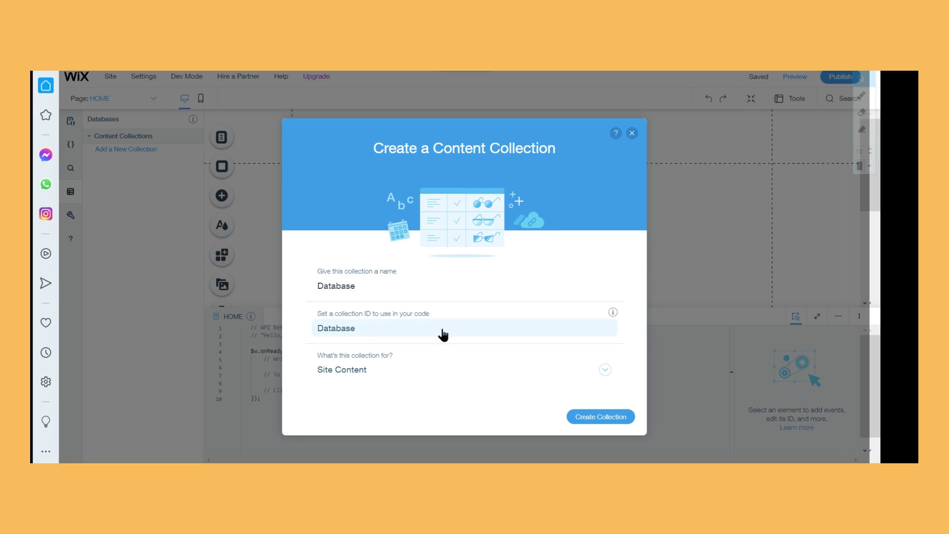
Set the collection's purpose to Custom Use and proceed to custom permissions
{"action": "left_click", "coordinate": [389, 372]}
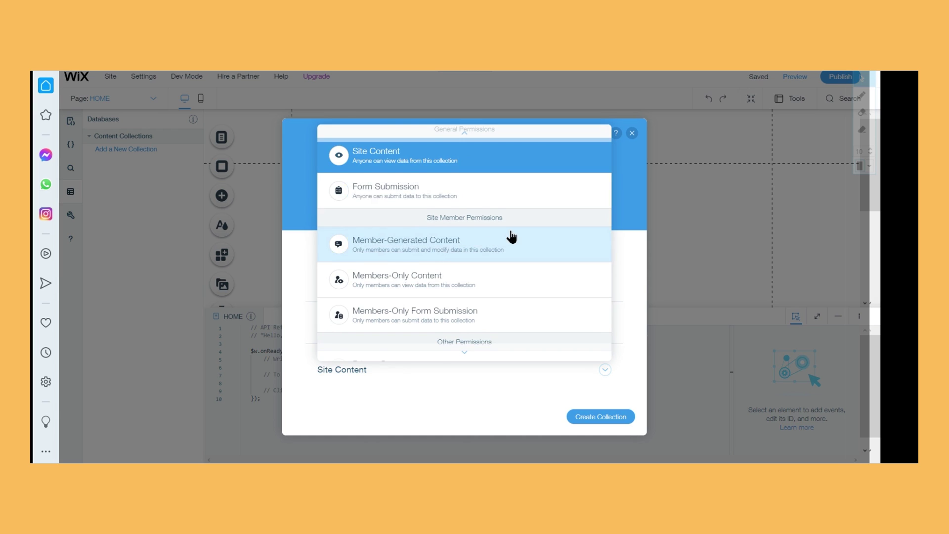
{"action": "scroll", "coordinate": [509, 236], "scroll_direction": "down", "scroll_amount": 1}
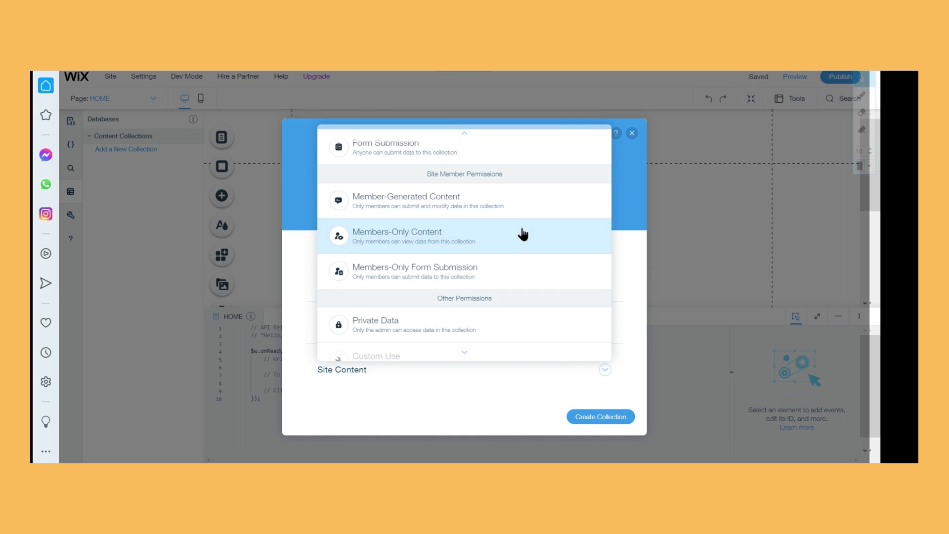
{"action": "scroll", "coordinate": [490, 277], "scroll_direction": "down", "scroll_amount": 1}
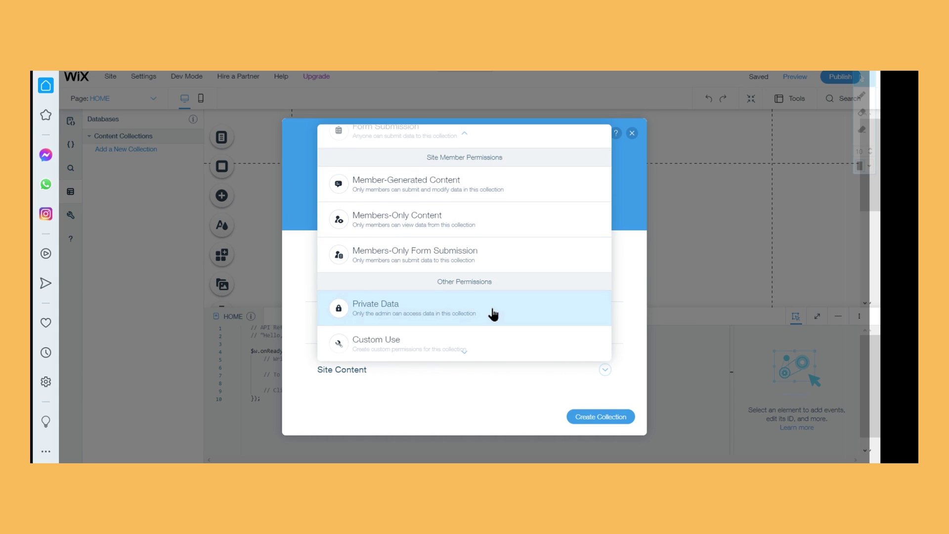
{"action": "left_click", "coordinate": [472, 357]}
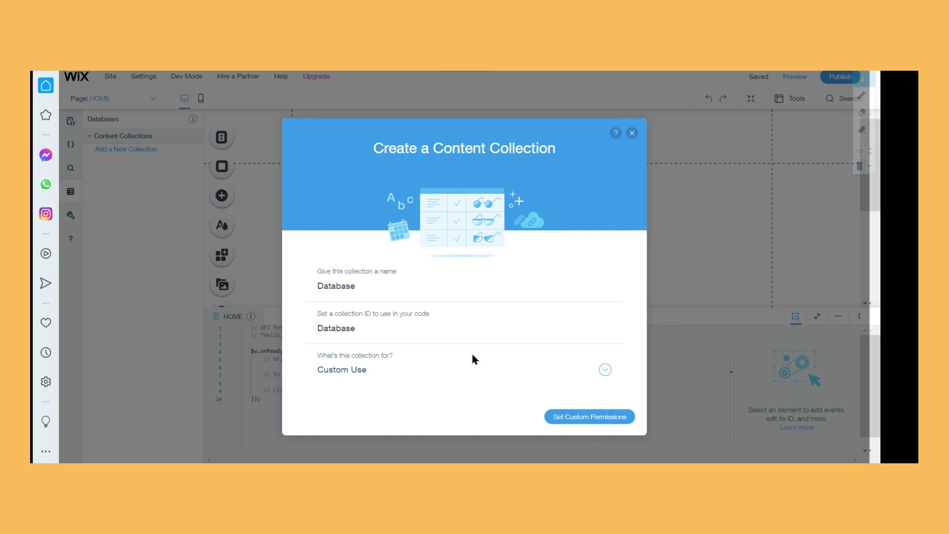
{"action": "left_click", "coordinate": [574, 420]}
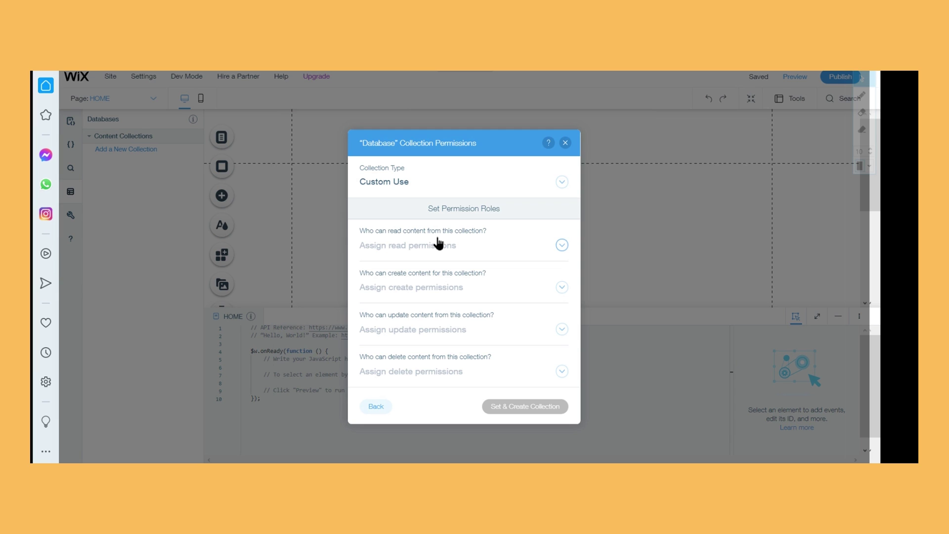
Set Read to Anyone and Create, Update, Delete to Admin, then create the Database collection
{"action": "left_click", "coordinate": [437, 243]}
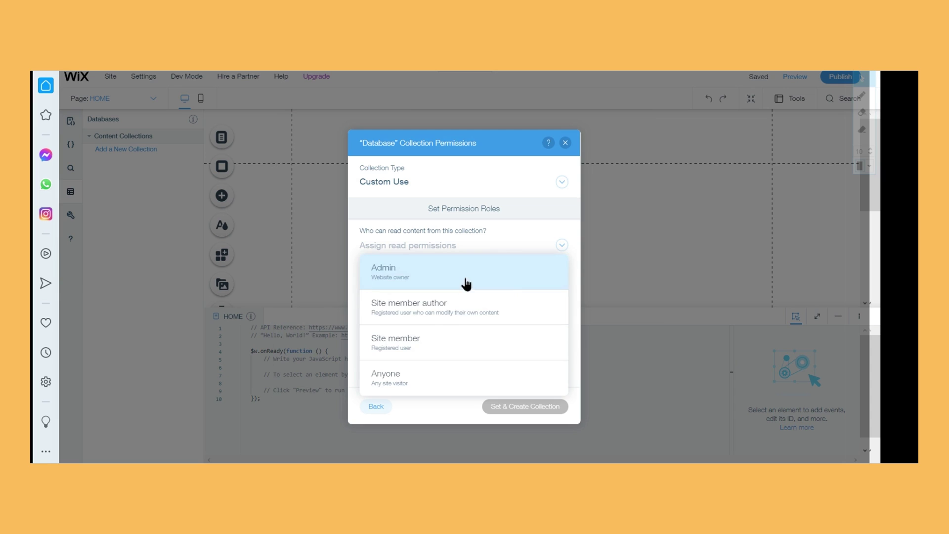
{"action": "left_click", "coordinate": [458, 372]}
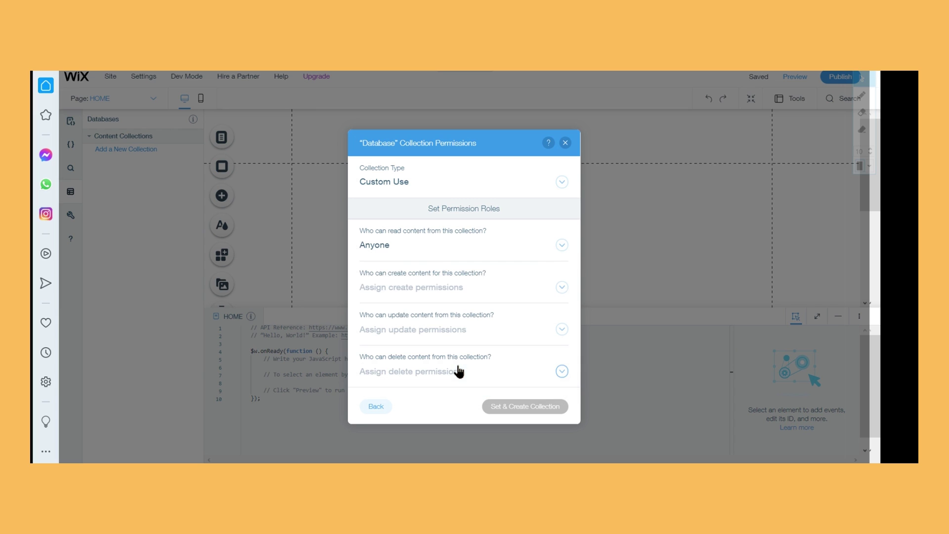
{"action": "left_click", "coordinate": [436, 252]}
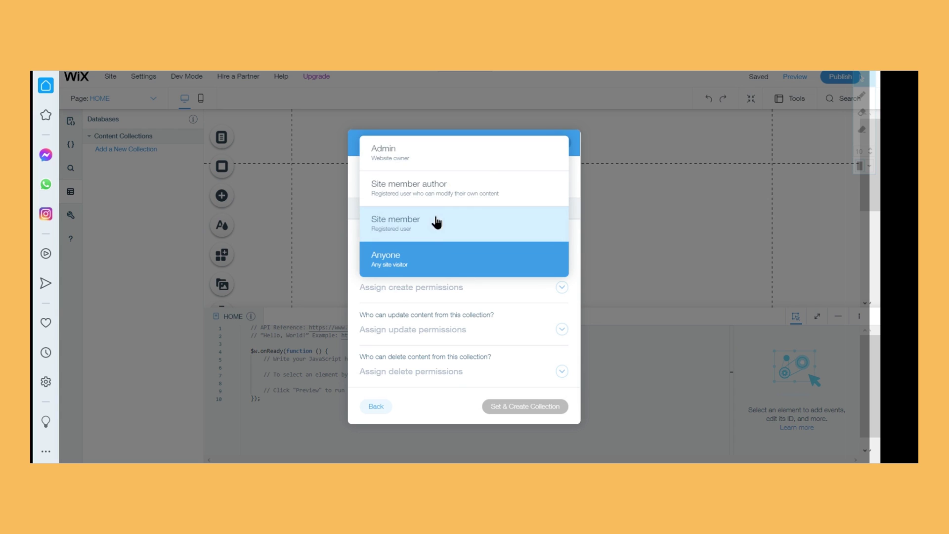
{"action": "left_click", "coordinate": [448, 273]}
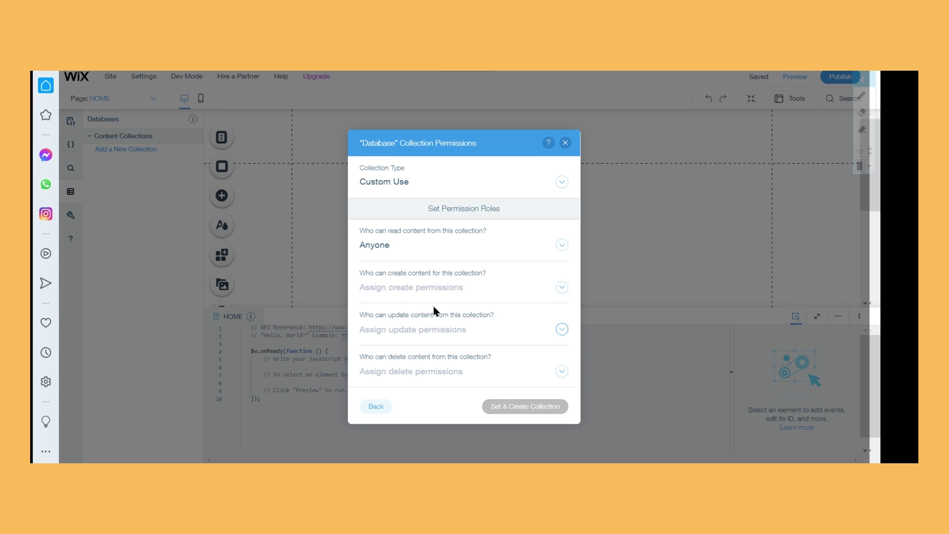
{"action": "left_click", "coordinate": [496, 285]}
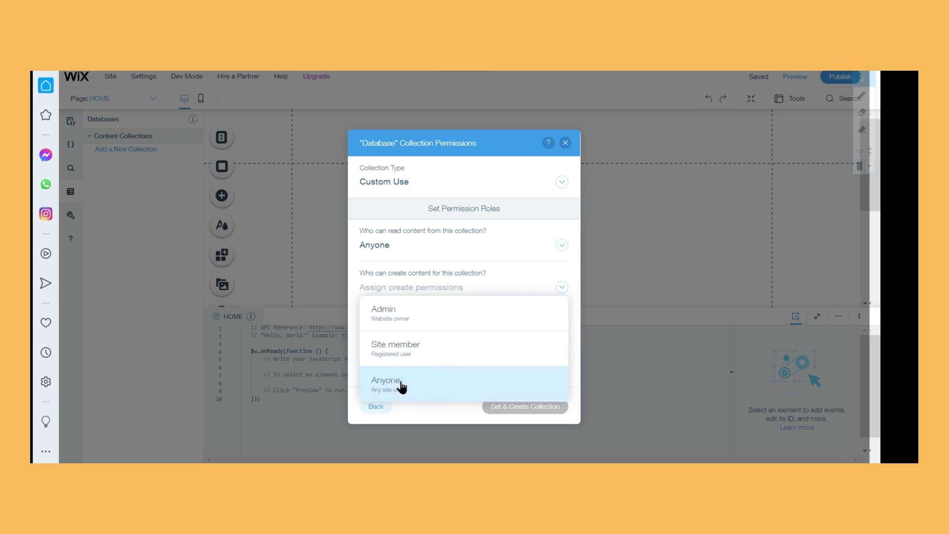
{"action": "left_click", "coordinate": [514, 316]}
{"action": "left_click", "coordinate": [477, 330]}
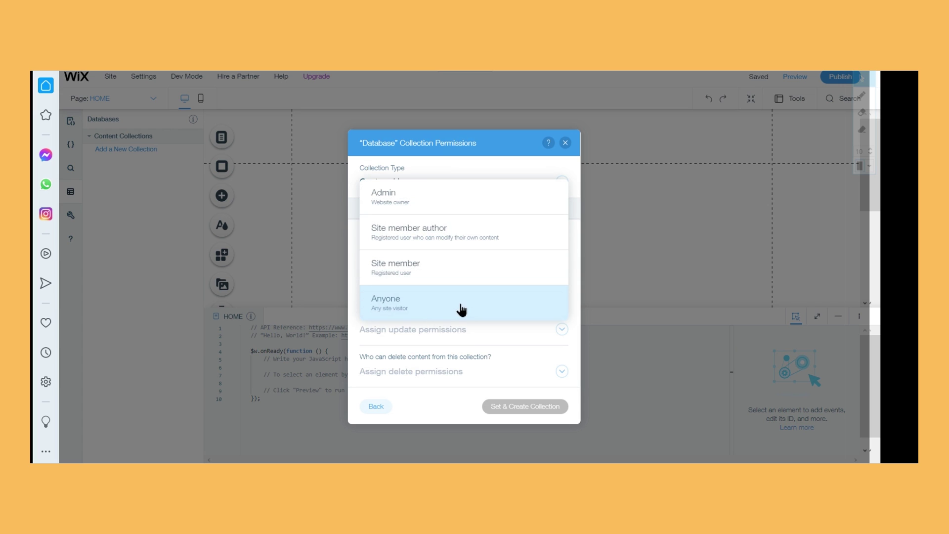
{"action": "left_click", "coordinate": [466, 200]}
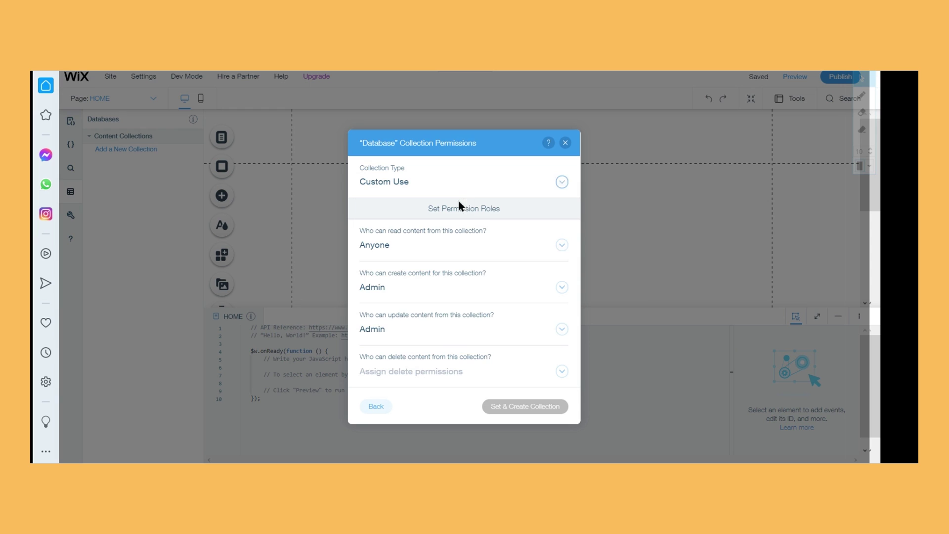
{"action": "left_click", "coordinate": [464, 378]}
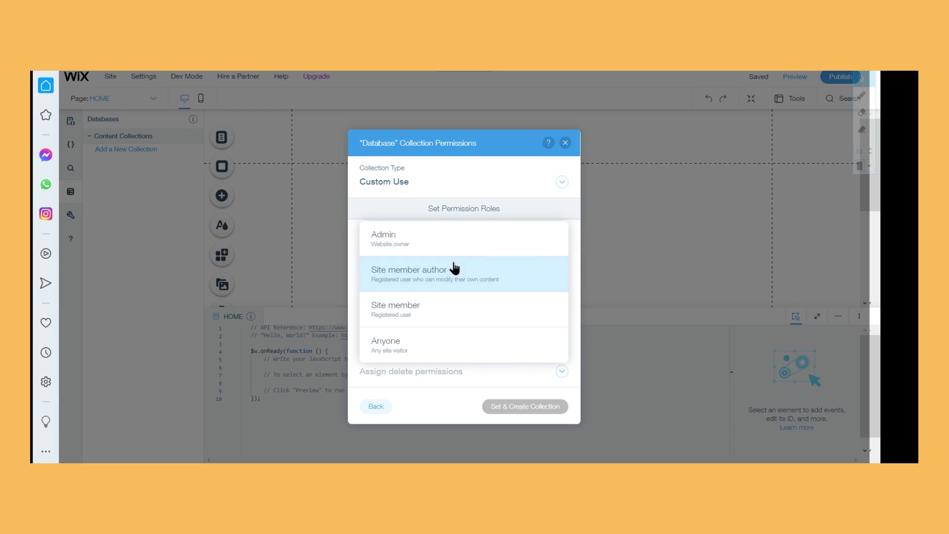
{"action": "left_click", "coordinate": [478, 236]}
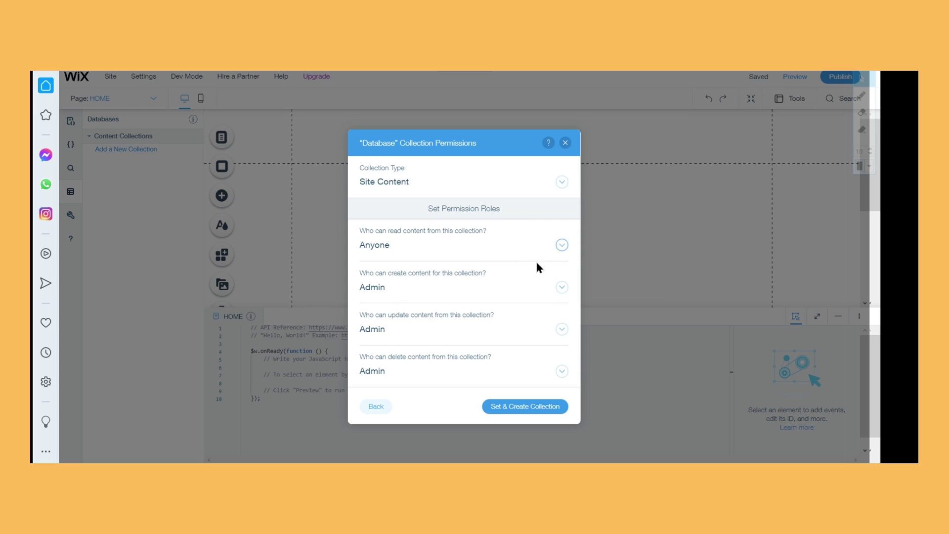
{"action": "left_click", "coordinate": [546, 412]}
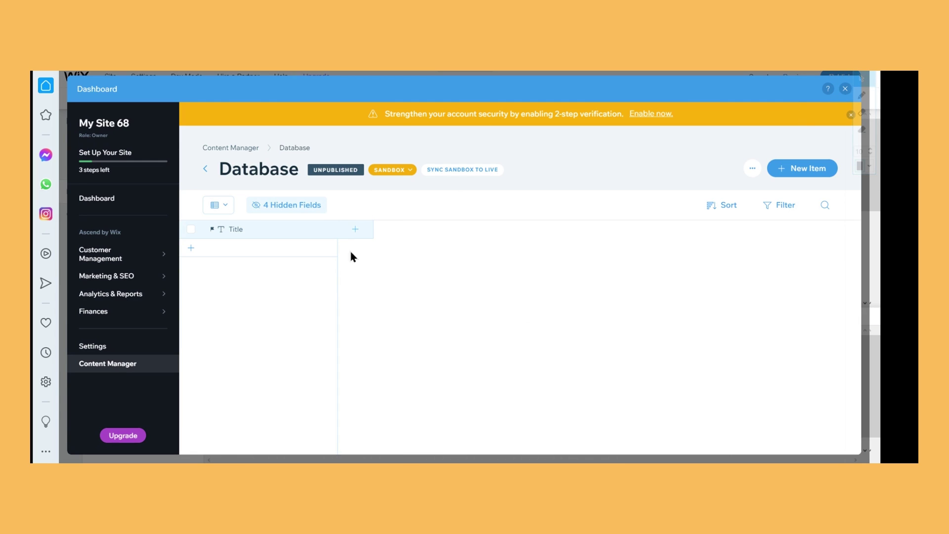
Close the Dashboard overlay to return to the editor's Databases panel
{"action": "left_click", "coordinate": [846, 89]}
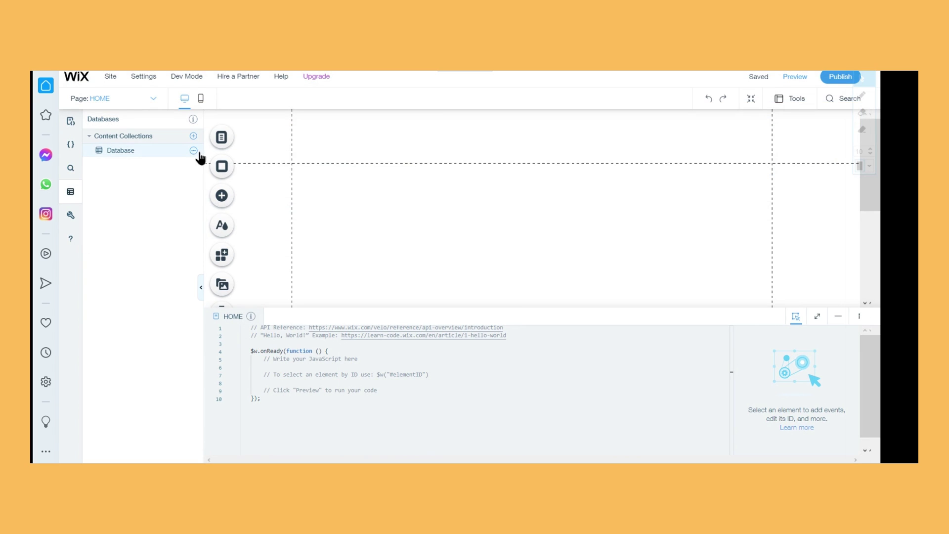
Open the Database collection's settings, choose Custom Use and proceed to custom permissions
{"action": "left_click", "coordinate": [194, 151]}
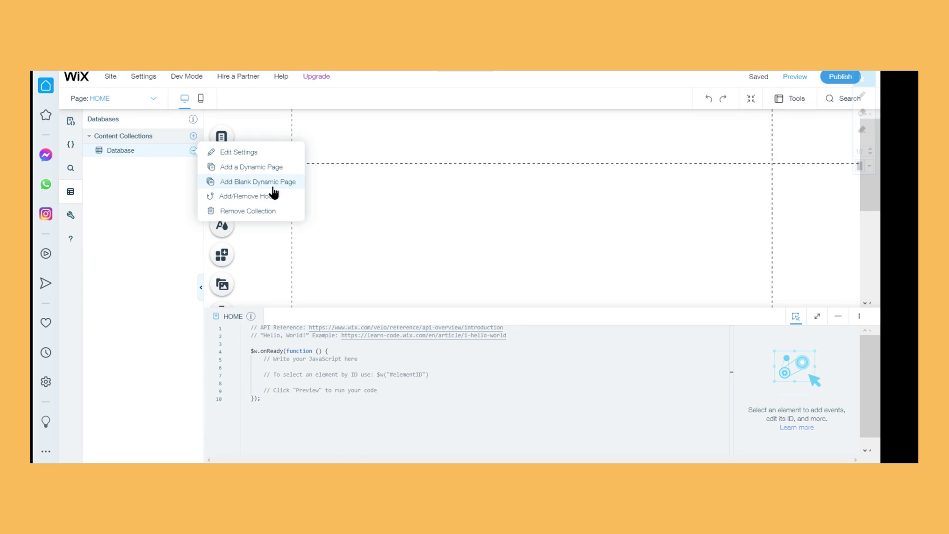
{"action": "left_click", "coordinate": [257, 152]}
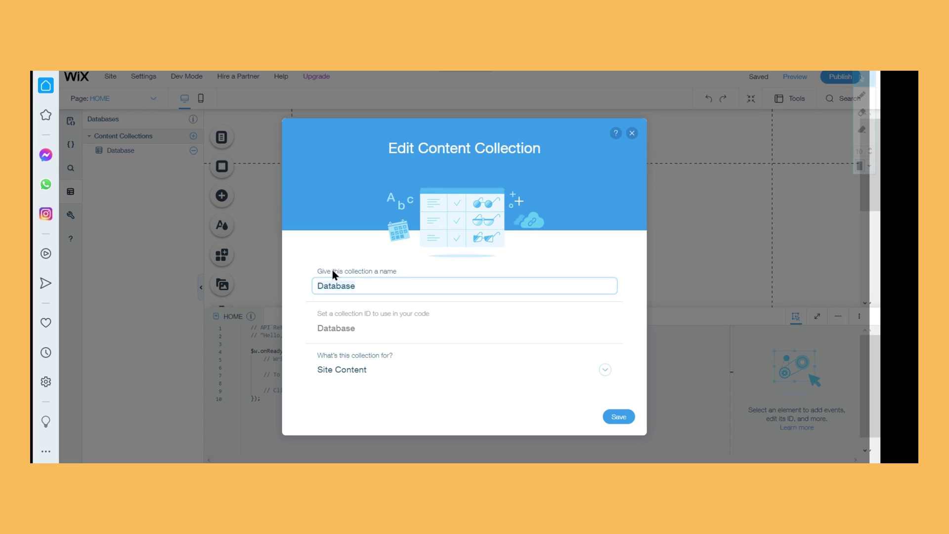
{"action": "left_click", "coordinate": [328, 294]}
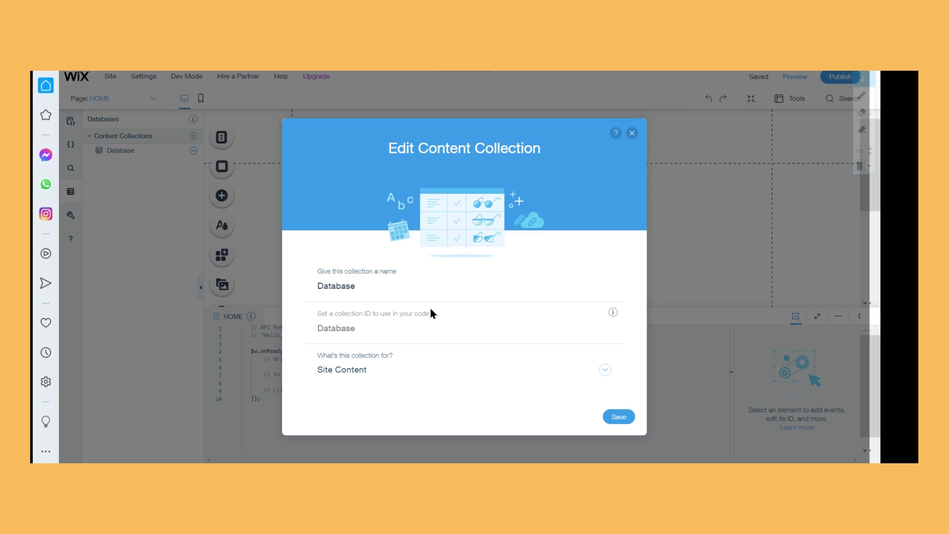
{"action": "left_click", "coordinate": [383, 372]}
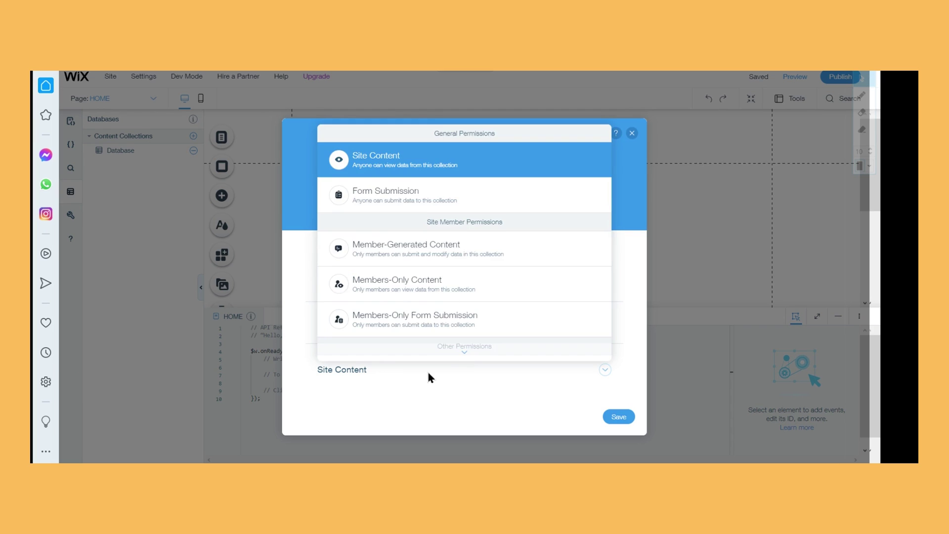
{"action": "scroll", "coordinate": [453, 272], "scroll_direction": "down", "scroll_amount": 2}
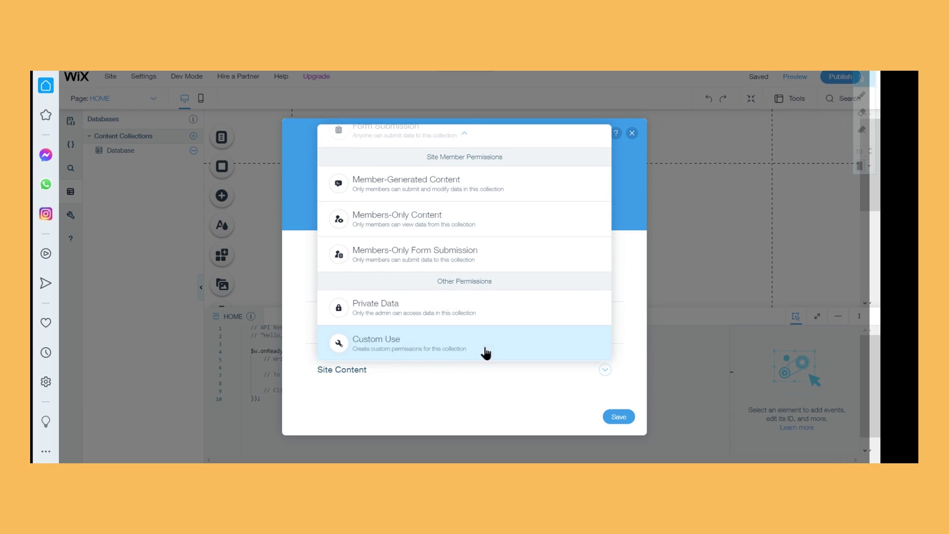
{"action": "left_click", "coordinate": [483, 352]}
{"action": "left_click", "coordinate": [591, 418]}
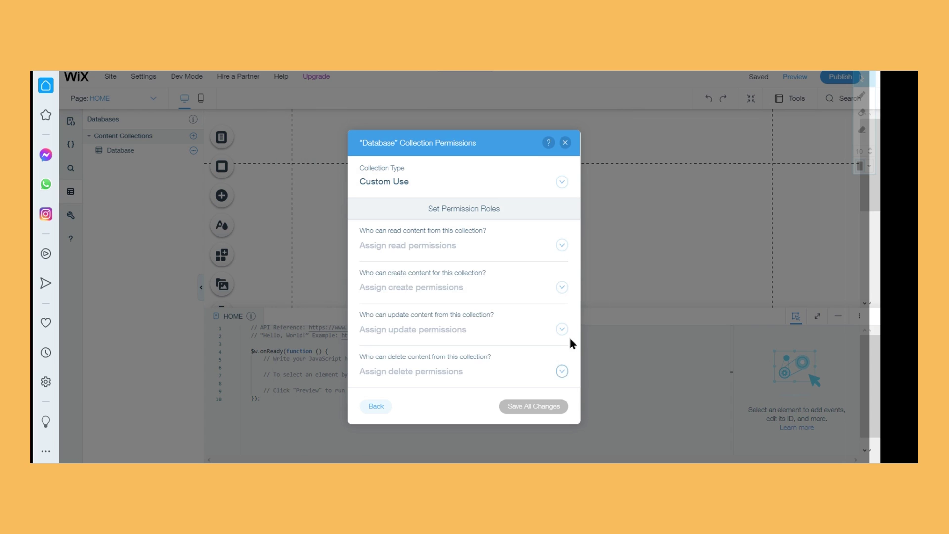
Set Read Admin, Create Anyone, Update and Delete Admin, keep Form Submission, and save
{"action": "left_click", "coordinate": [474, 242]}
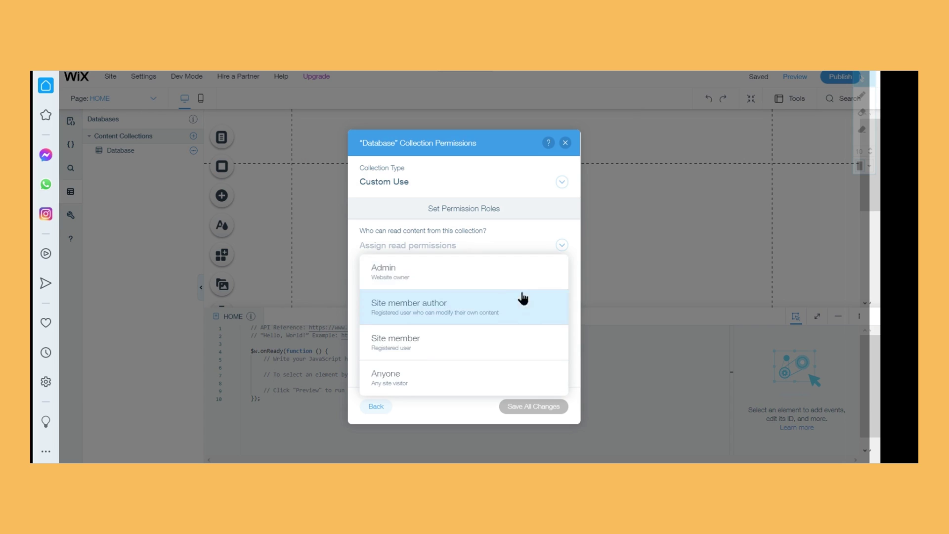
{"action": "left_click", "coordinate": [502, 267]}
{"action": "left_click", "coordinate": [441, 294]}
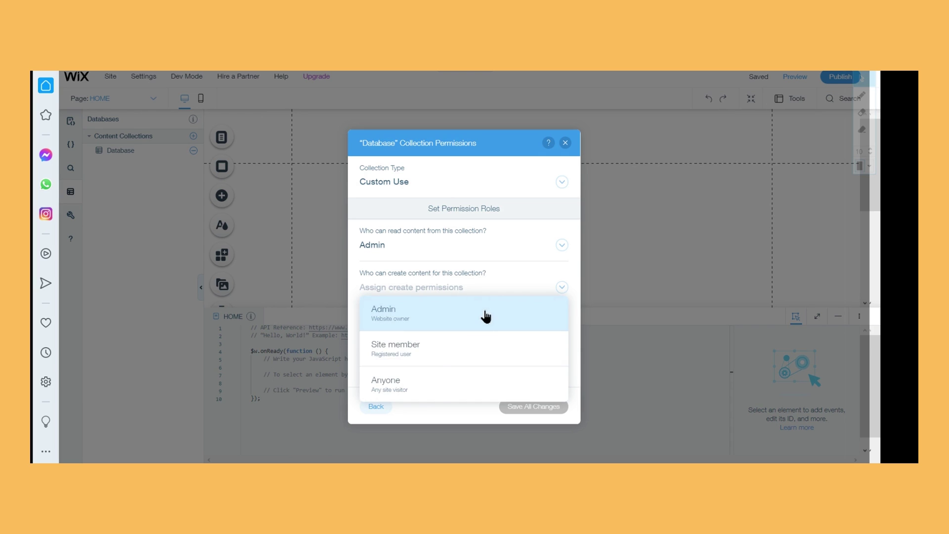
{"action": "left_click", "coordinate": [431, 387]}
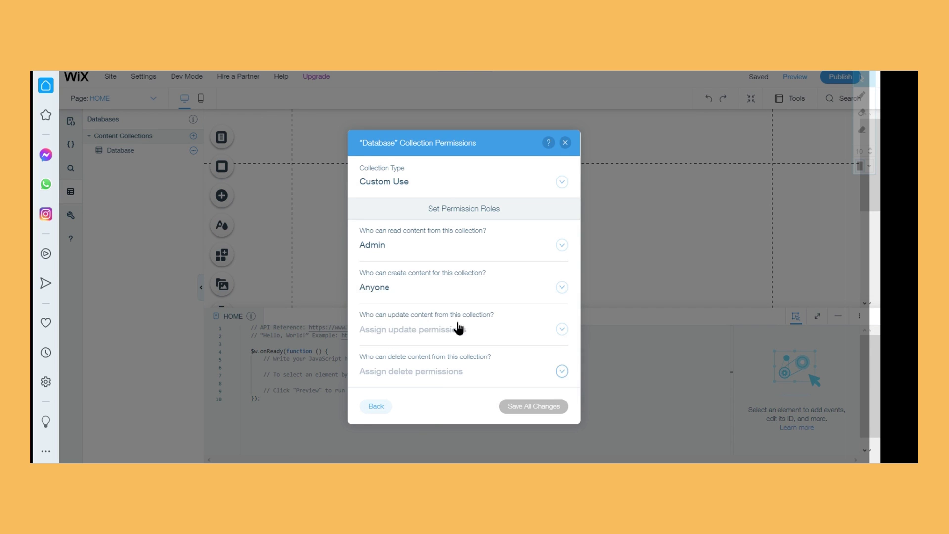
{"action": "left_click", "coordinate": [420, 339]}
{"action": "left_click", "coordinate": [492, 198]}
{"action": "left_click", "coordinate": [420, 369]}
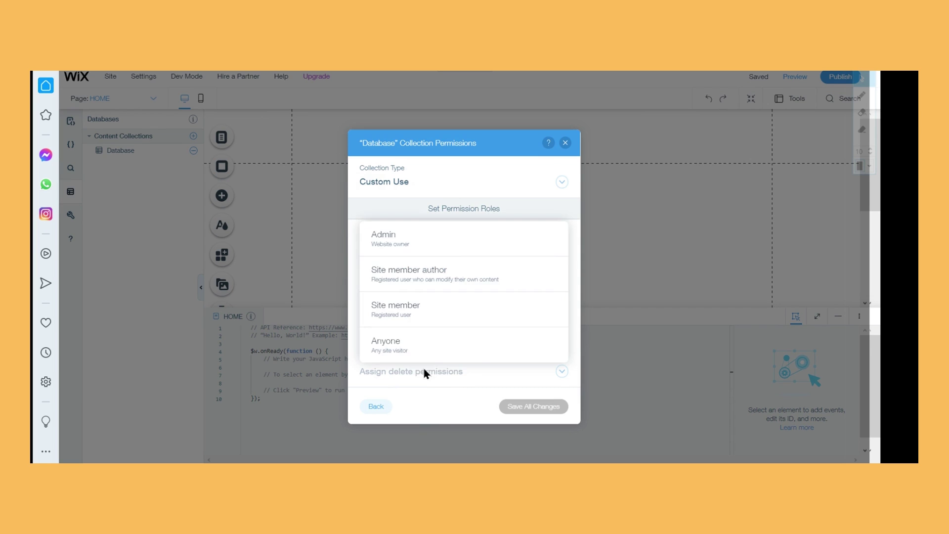
{"action": "left_click", "coordinate": [451, 255]}
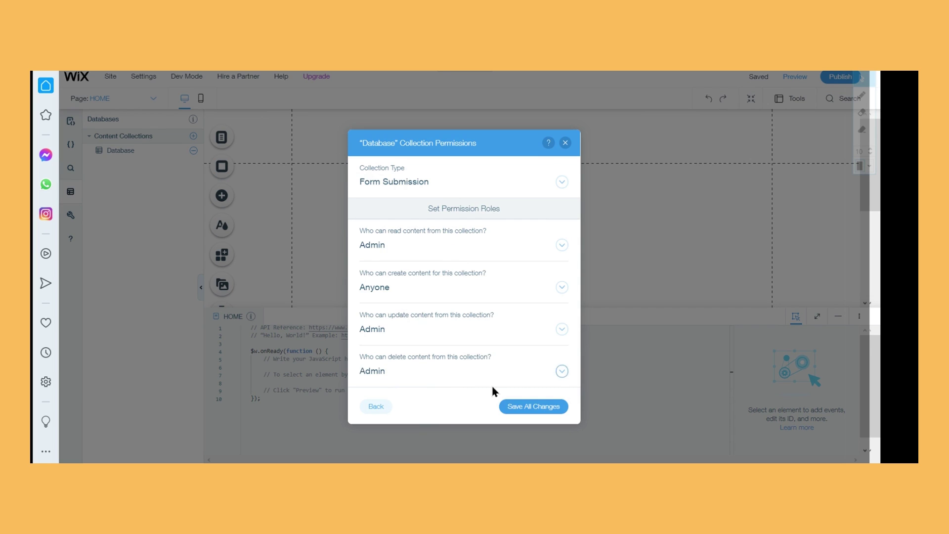
{"action": "left_click", "coordinate": [433, 191]}
{"action": "left_click", "coordinate": [449, 195]}
{"action": "left_click", "coordinate": [547, 409]}
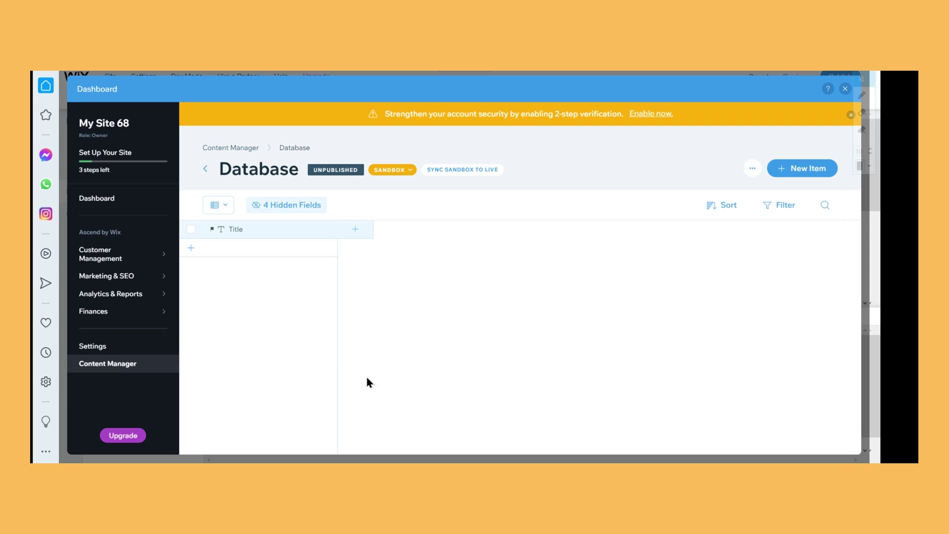
{"action": "left_click", "coordinate": [271, 207]}
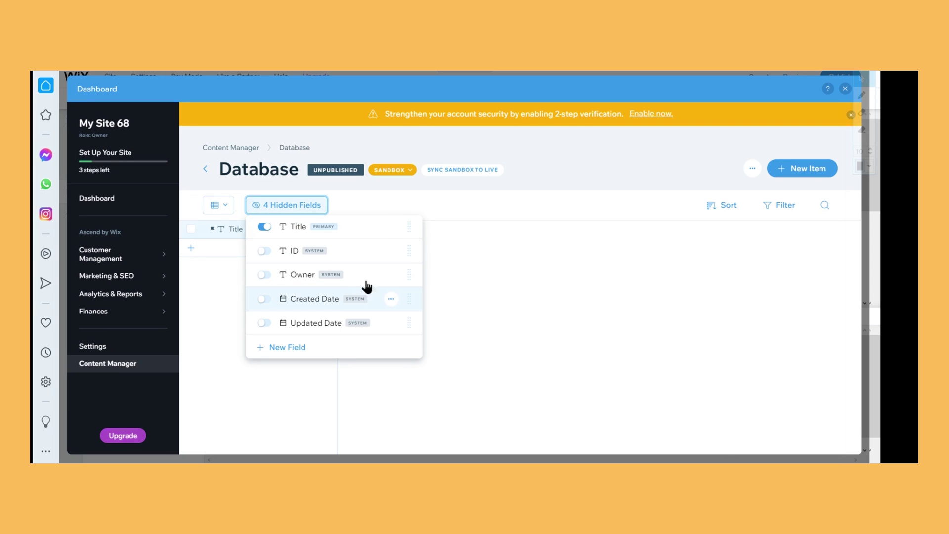
{"action": "left_click", "coordinate": [265, 228]}
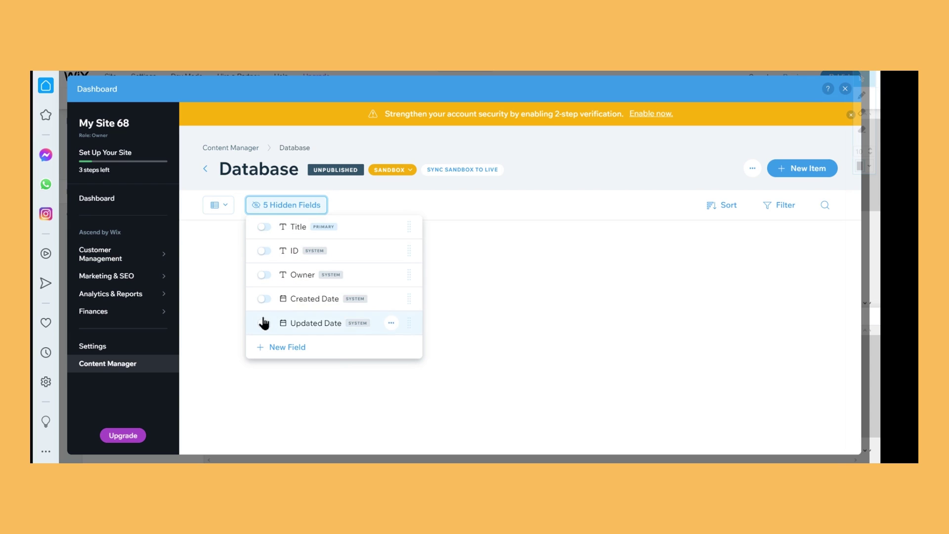
{"action": "left_click", "coordinate": [729, 324]}
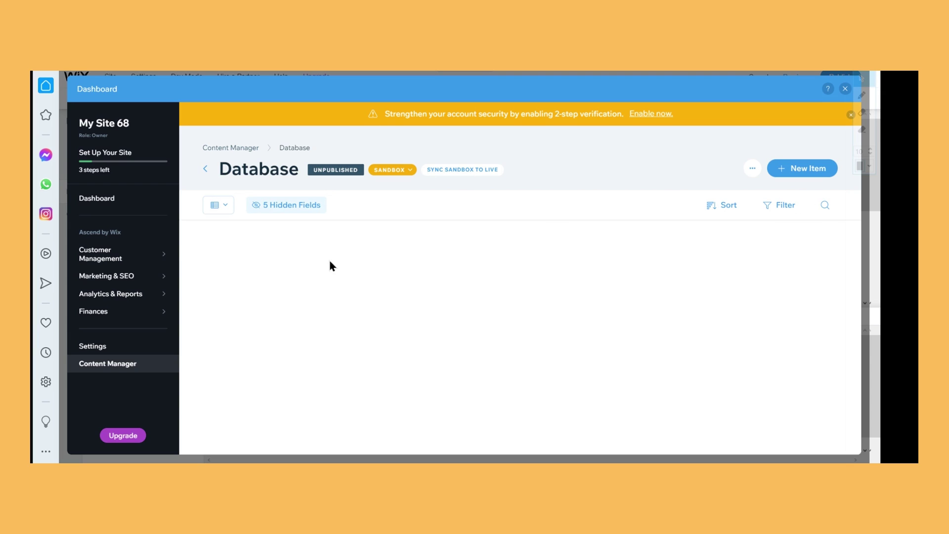
{"action": "left_click", "coordinate": [222, 205]}
{"action": "left_click", "coordinate": [288, 206]}
{"action": "left_click", "coordinate": [265, 227]}
{"action": "left_click", "coordinate": [449, 285]}
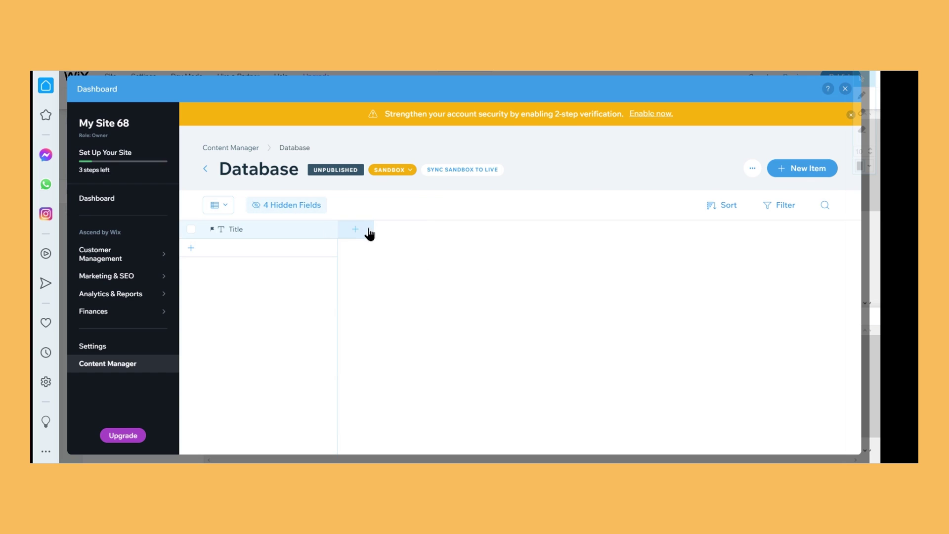
{"action": "left_click", "coordinate": [190, 251]}
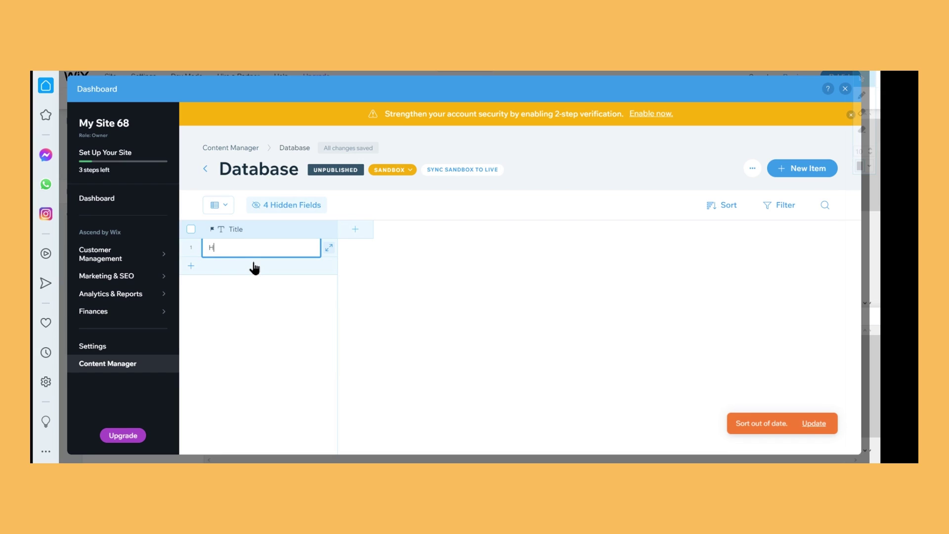
{"action": "key", "text": "BackSpace"}
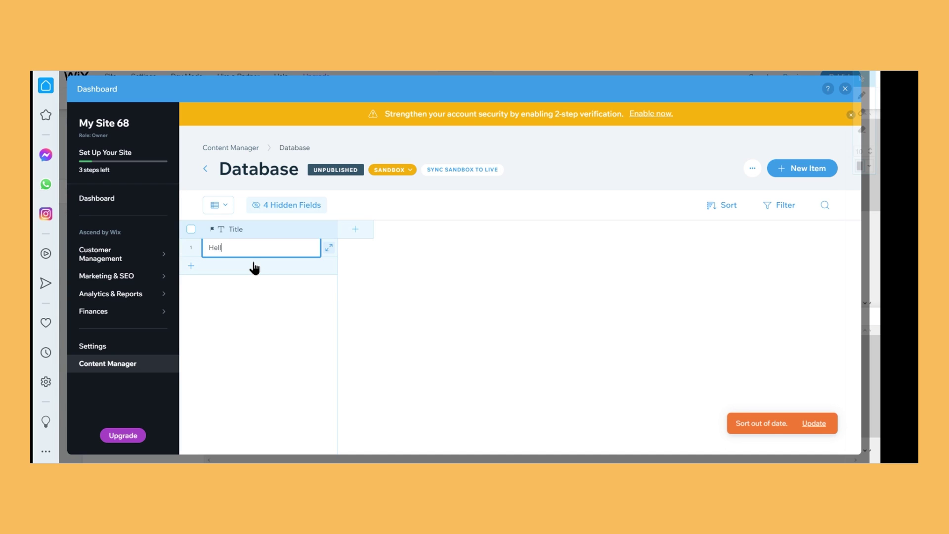
{"action": "left_click", "coordinate": [432, 269]}
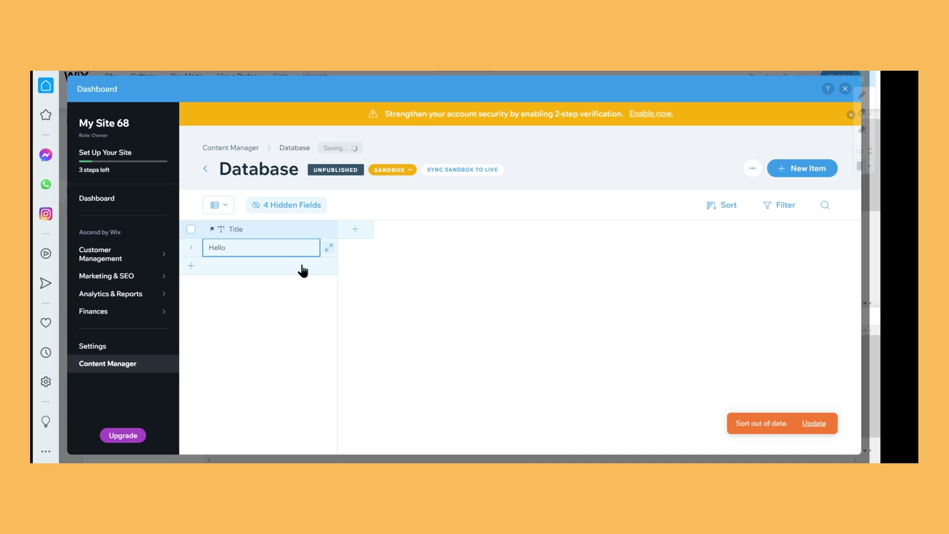
{"action": "mouse_move", "coordinate": [167, 247]}
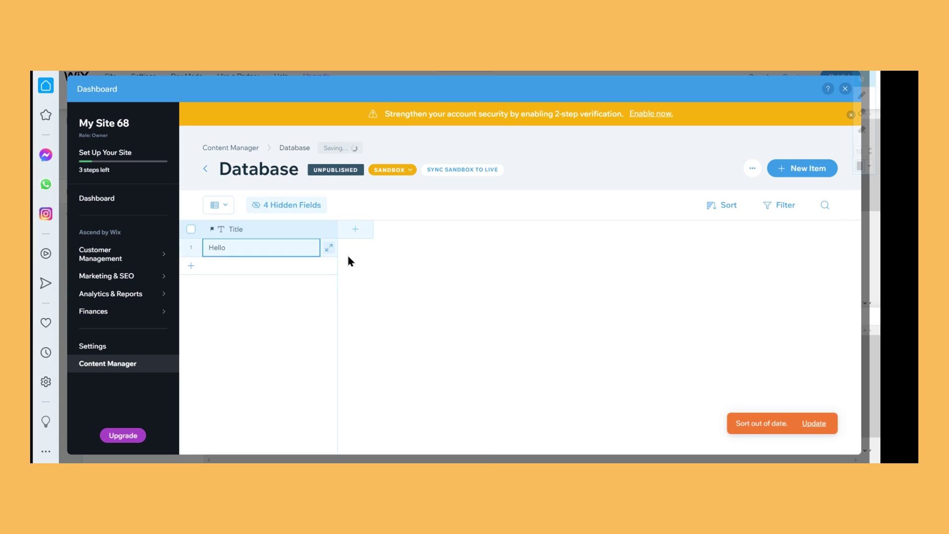
{"action": "left_click", "coordinate": [192, 251]}
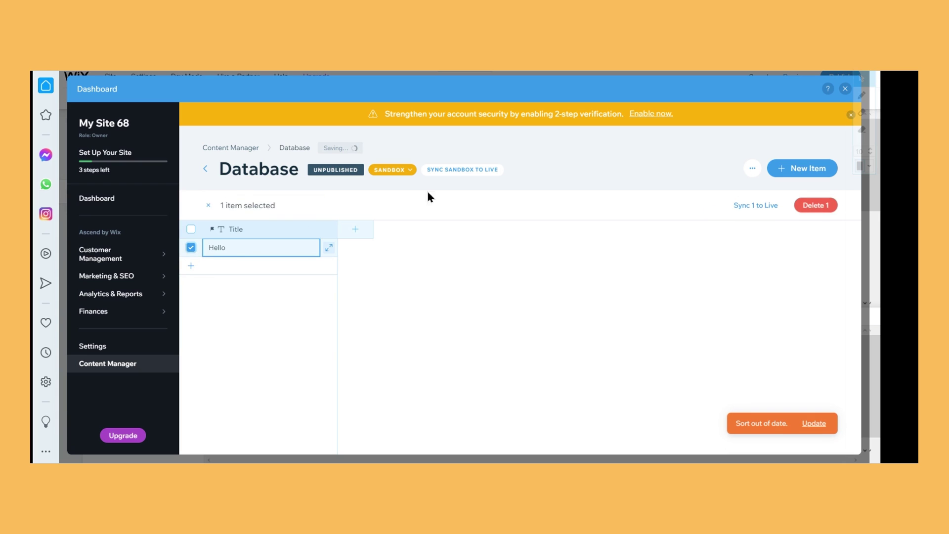
{"action": "left_click", "coordinate": [825, 205]}
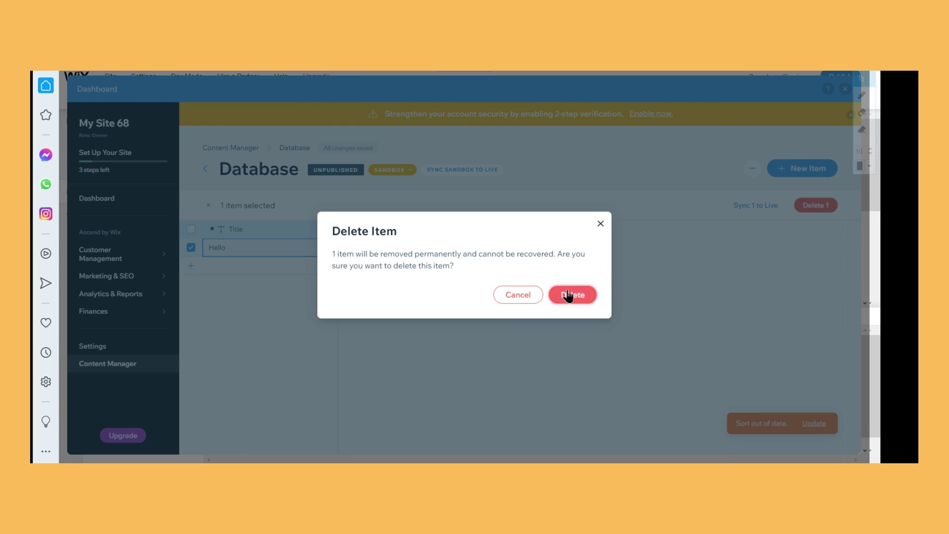
{"action": "left_click", "coordinate": [573, 294]}
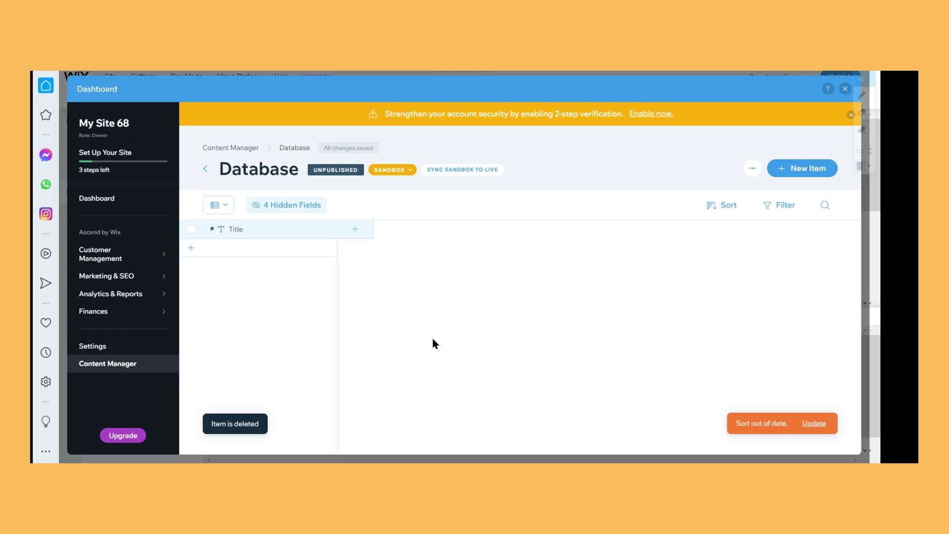
Add a Text field named Name to the Database collection
{"action": "left_click", "coordinate": [361, 229]}
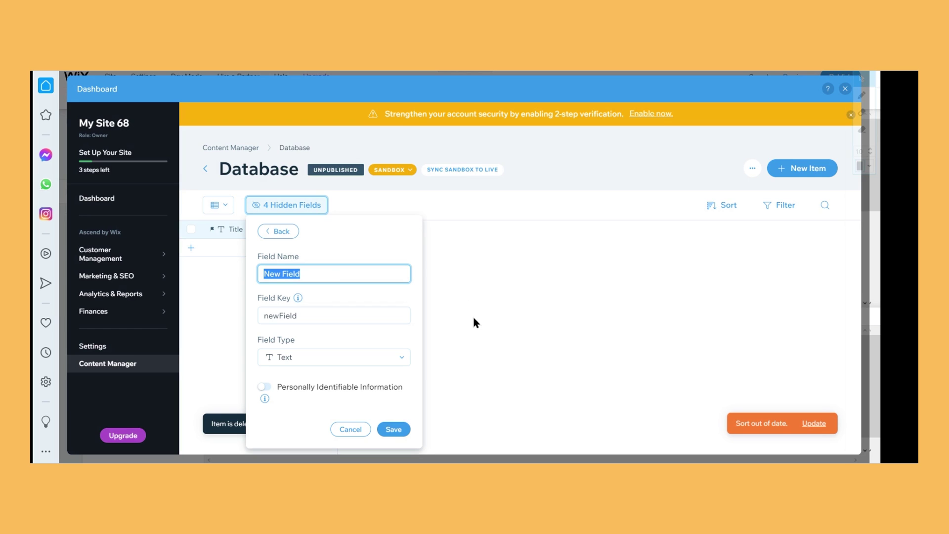
{"action": "type", "text": "Name"}
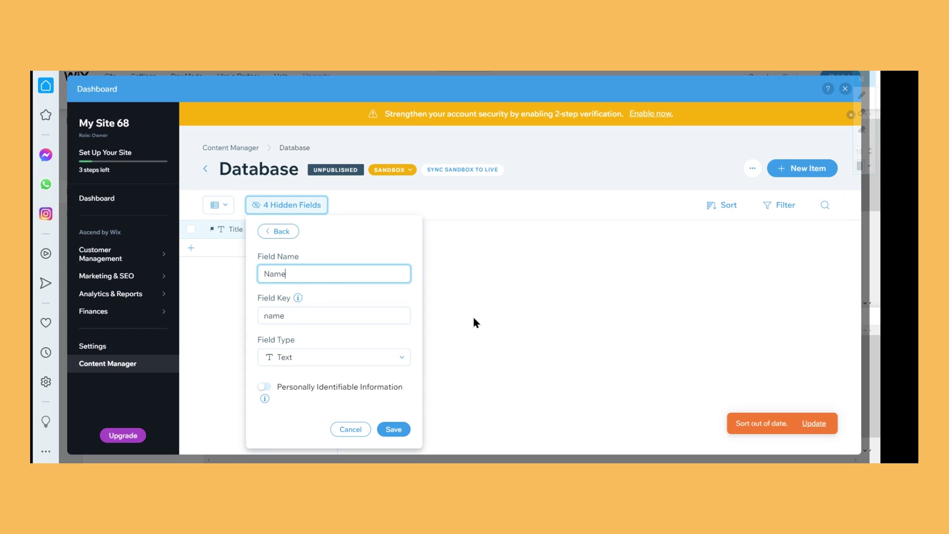
{"action": "left_click", "coordinate": [380, 359]}
{"action": "left_click", "coordinate": [372, 375]}
{"action": "left_click", "coordinate": [394, 430]}
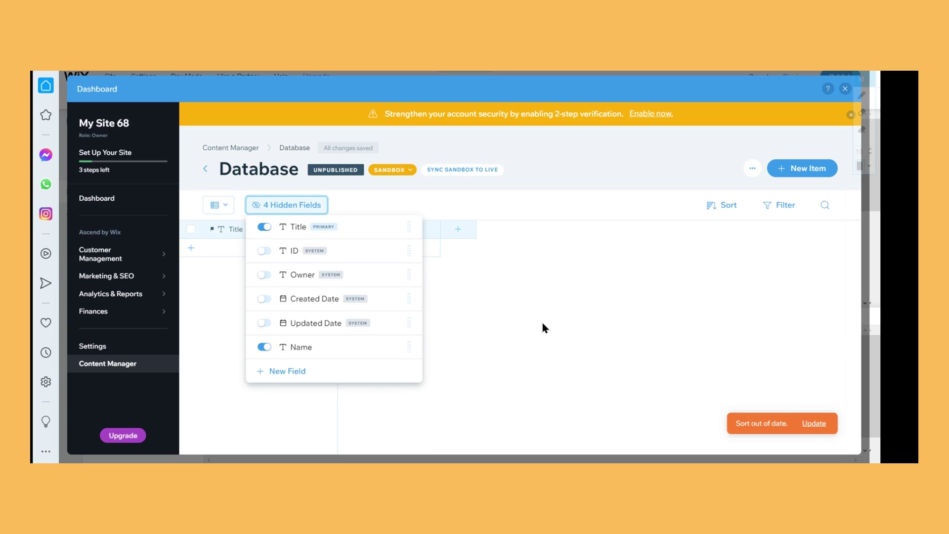
{"action": "left_click", "coordinate": [544, 292]}
Add a Text field named Email and close the field list
{"action": "left_click", "coordinate": [452, 229]}
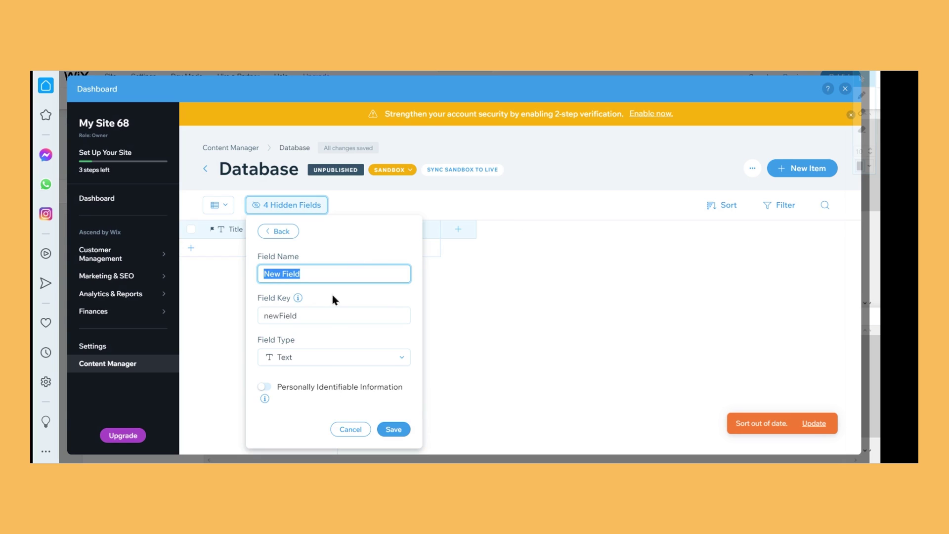
{"action": "type", "text": "E"}
{"action": "key", "text": "BackSpace"}
{"action": "type", "text": "Email"}
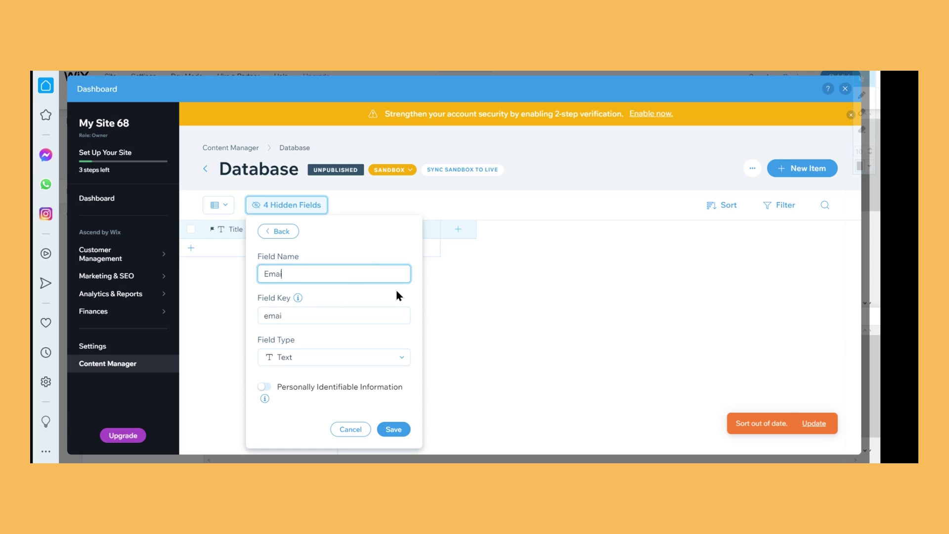
{"action": "left_click", "coordinate": [373, 365]}
{"action": "scroll", "coordinate": [367, 382], "scroll_direction": "down", "scroll_amount": 5}
{"action": "scroll", "coordinate": [342, 399], "scroll_direction": "down", "scroll_amount": 1}
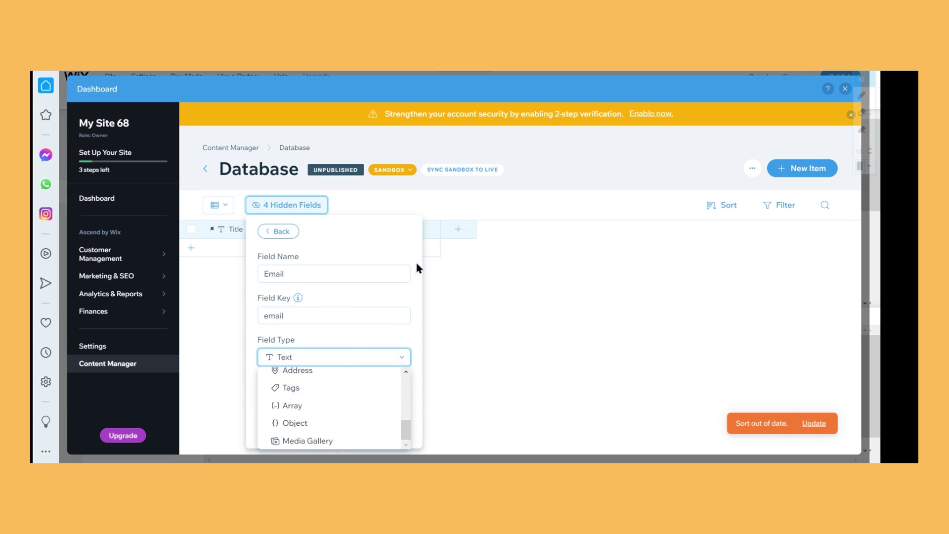
{"action": "left_click", "coordinate": [366, 327]}
{"action": "left_click", "coordinate": [391, 429]}
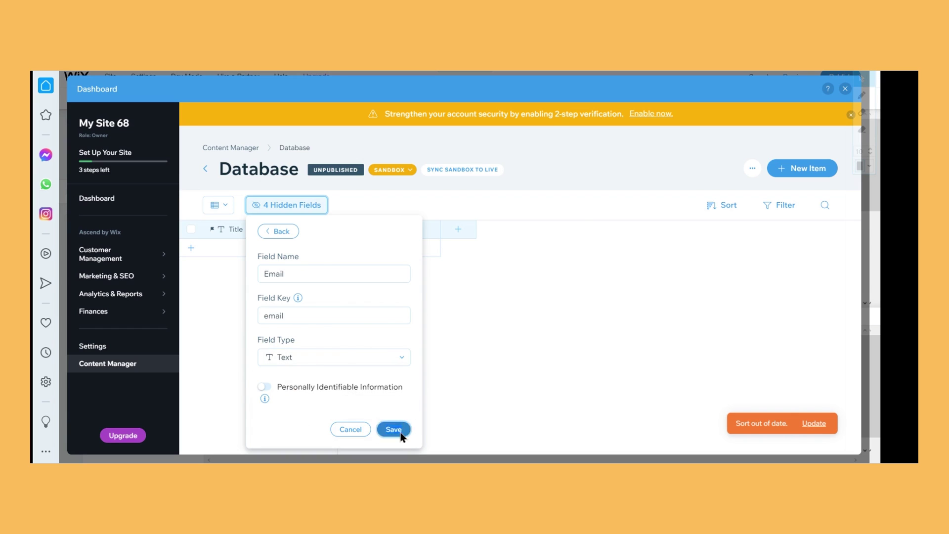
{"action": "left_click", "coordinate": [564, 262]}
Add a Text field named Message, then shrink the code panel to show the HOME page
{"action": "left_click", "coordinate": [561, 230]}
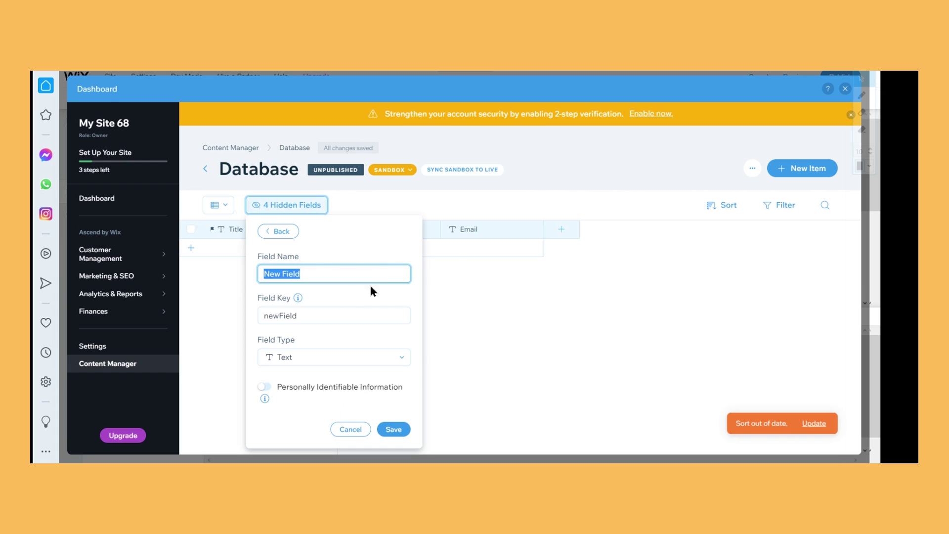
{"action": "type", "text": "Message"}
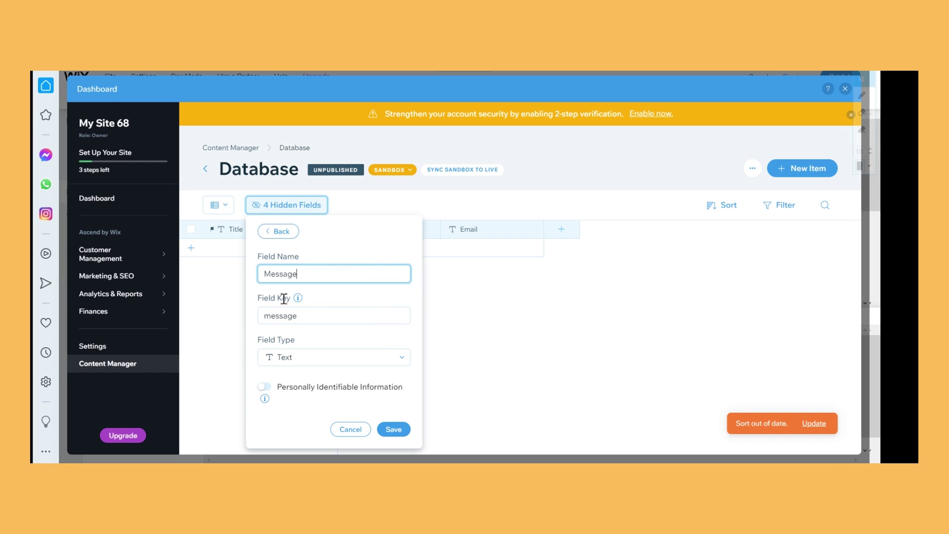
{"action": "mouse_move", "coordinate": [295, 302]}
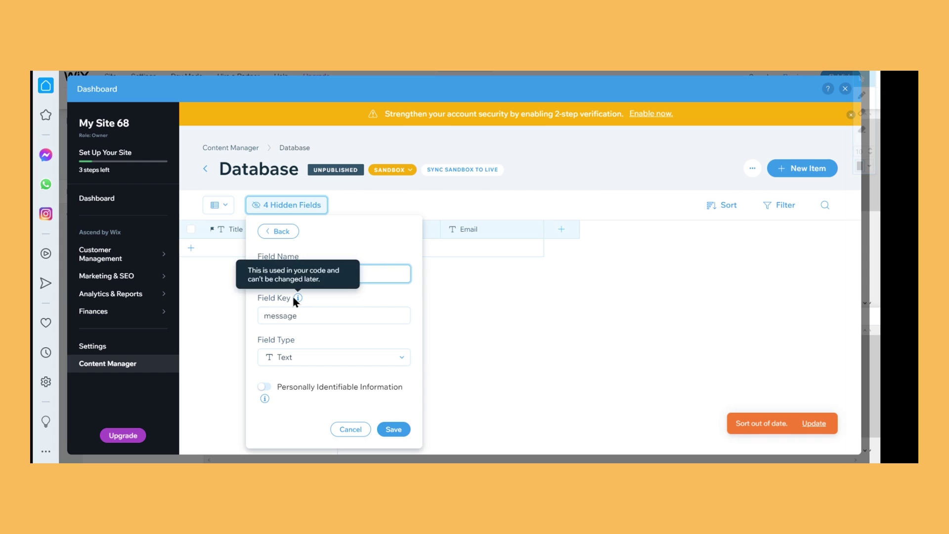
{"action": "left_click", "coordinate": [366, 296]}
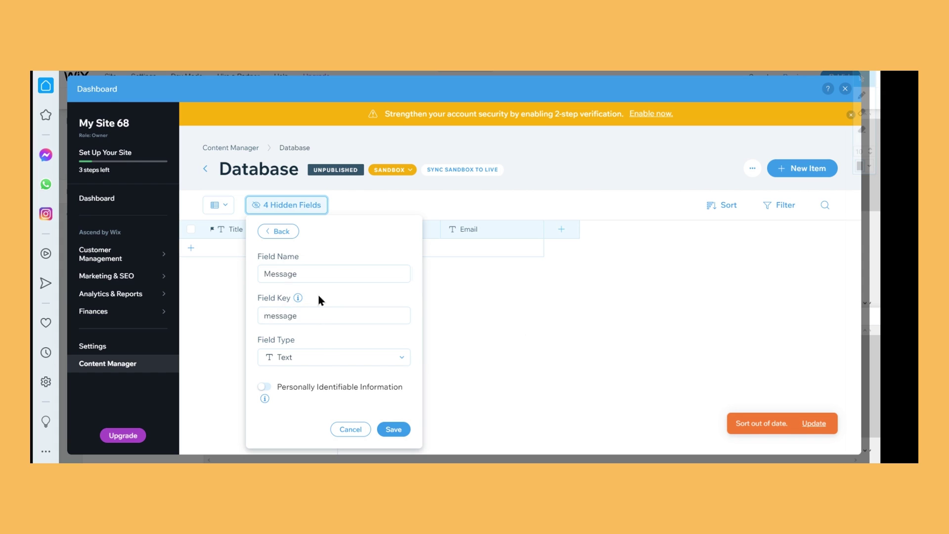
{"action": "left_click", "coordinate": [305, 366]}
{"action": "left_click", "coordinate": [307, 373]}
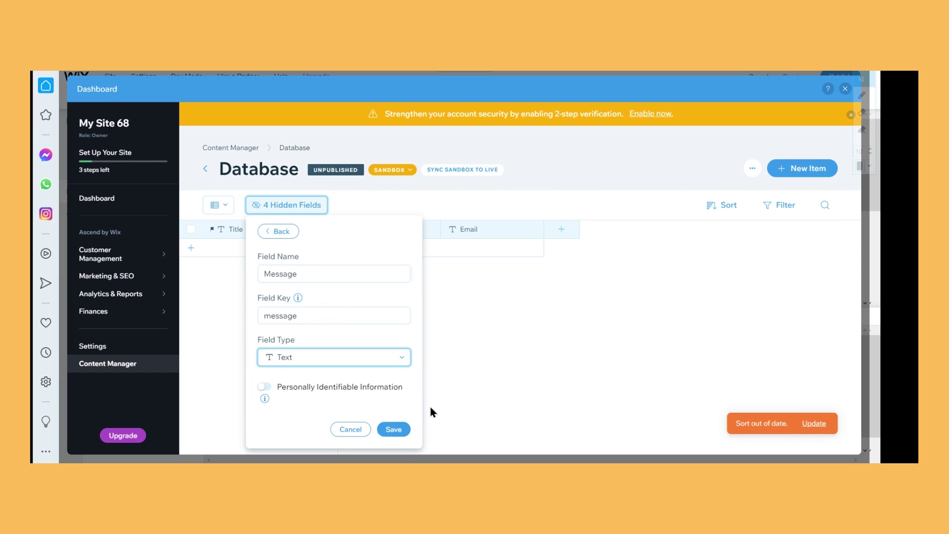
{"action": "left_click", "coordinate": [390, 429]}
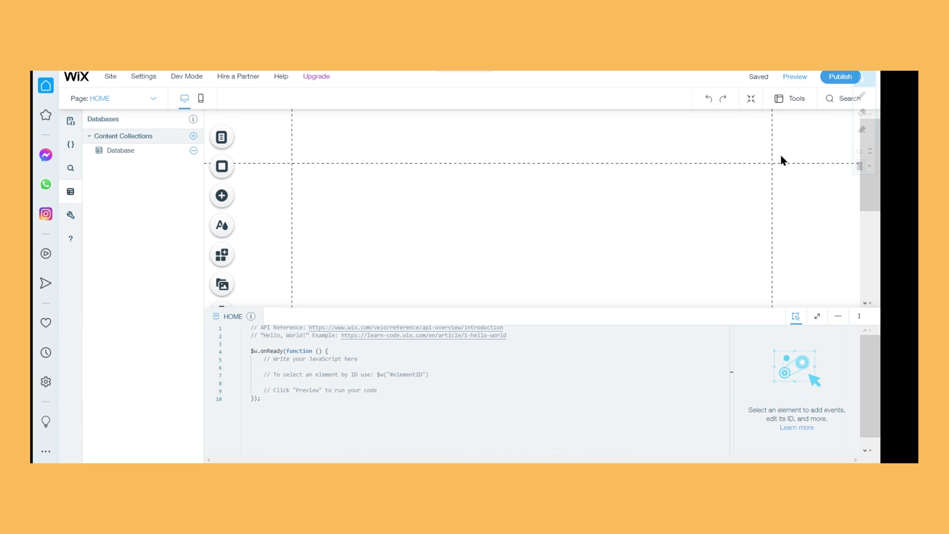
{"action": "left_click", "coordinate": [839, 318]}
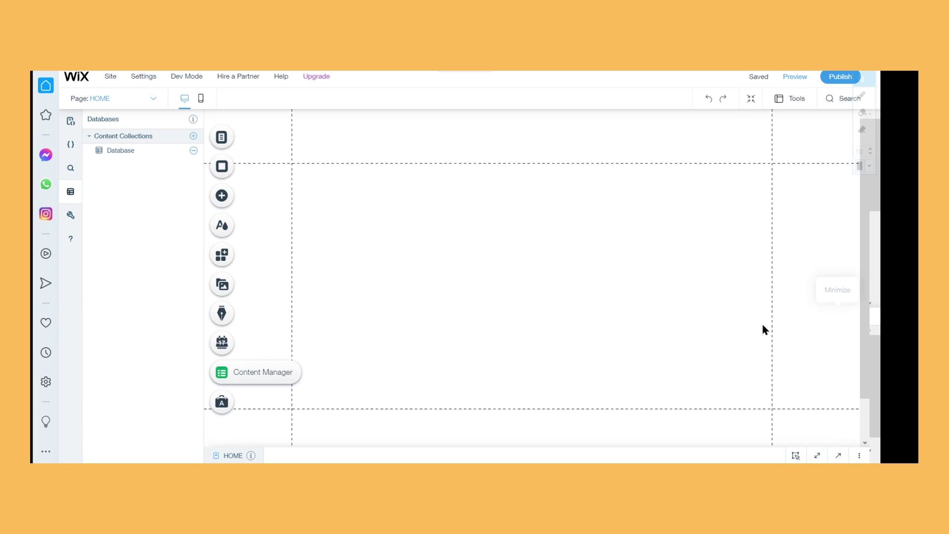
Open the Add panel's Input category to show the Text Input designs
{"action": "left_click", "coordinate": [245, 201]}
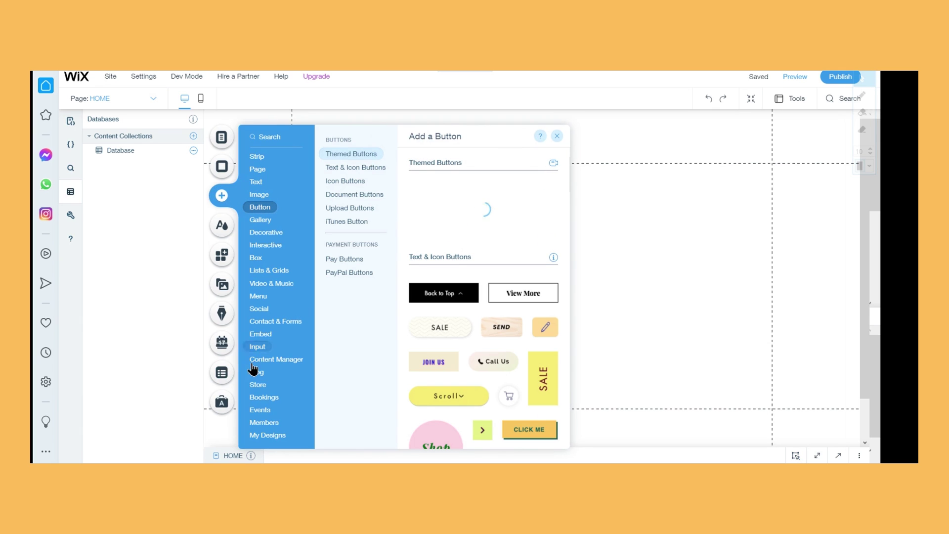
{"action": "mouse_move", "coordinate": [266, 350]}
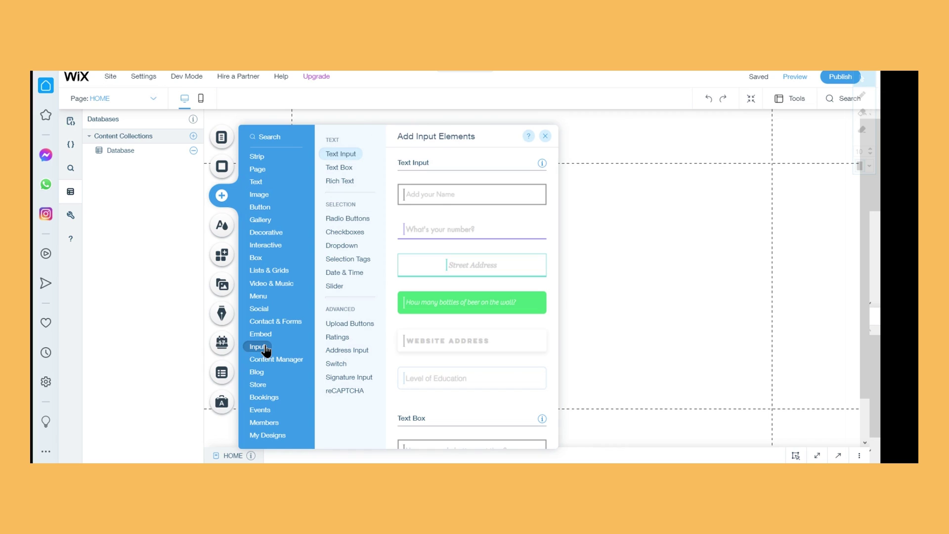
{"action": "left_click", "coordinate": [340, 180]}
Place the 'Add your Name' input on the page and center it horizontally
{"action": "left_click_drag", "start_coordinate": [483, 199], "coordinate": [662, 215]}
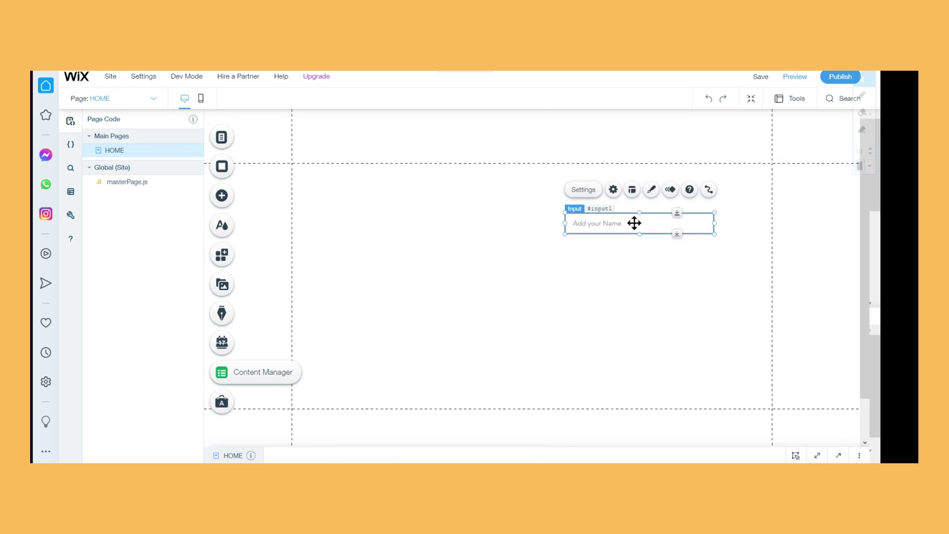
{"action": "left_click_drag", "start_coordinate": [578, 218], "coordinate": [543, 219]}
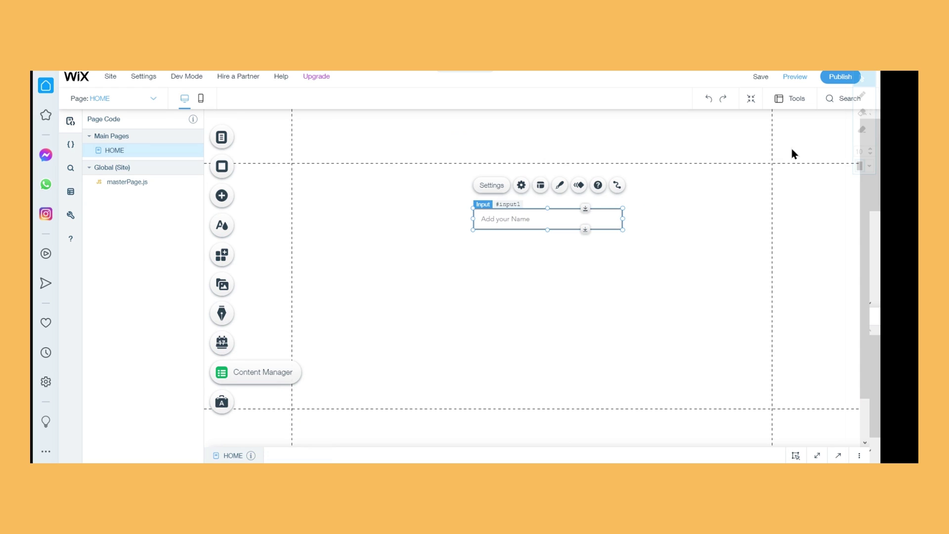
{"action": "left_click", "coordinate": [789, 100]}
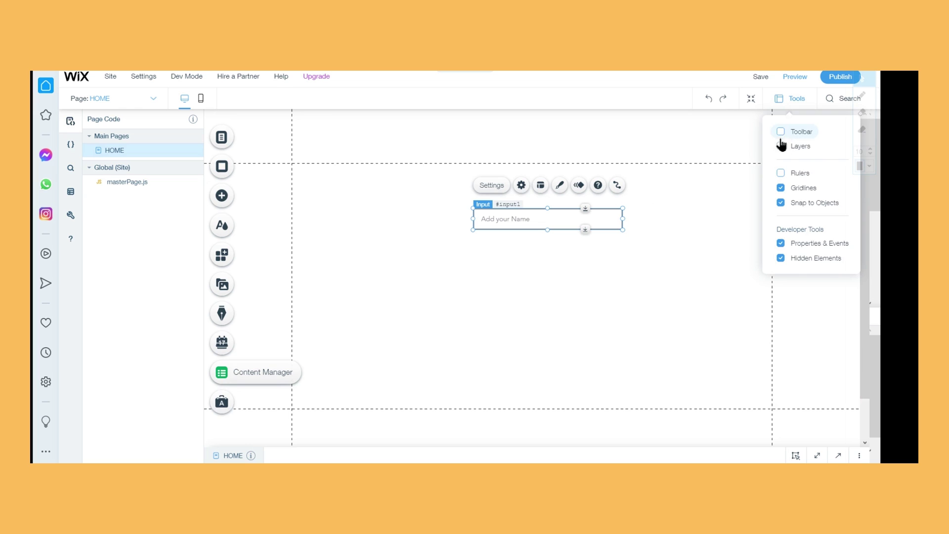
{"action": "left_click", "coordinate": [781, 136]}
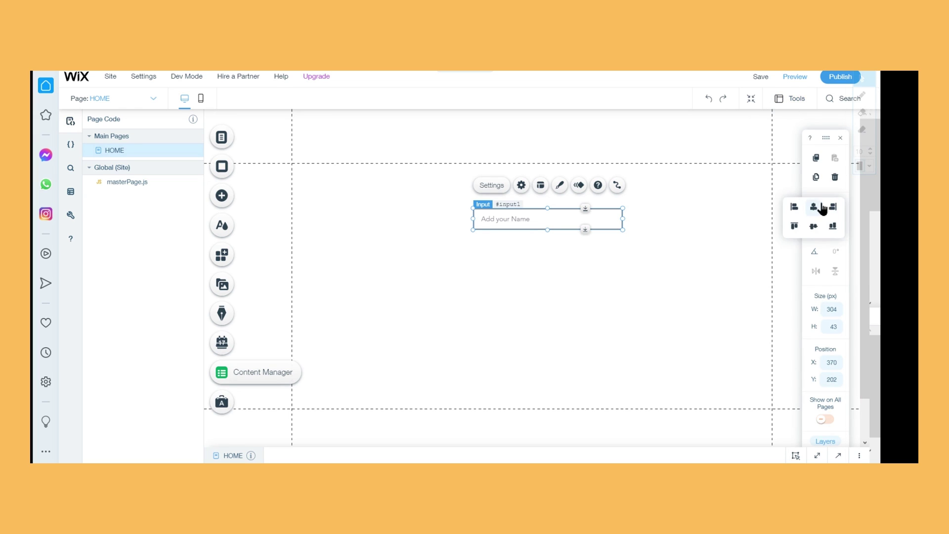
{"action": "left_click", "coordinate": [823, 209]}
Duplicate the name input and position the copy directly below the original
{"action": "right_click", "coordinate": [559, 216]}
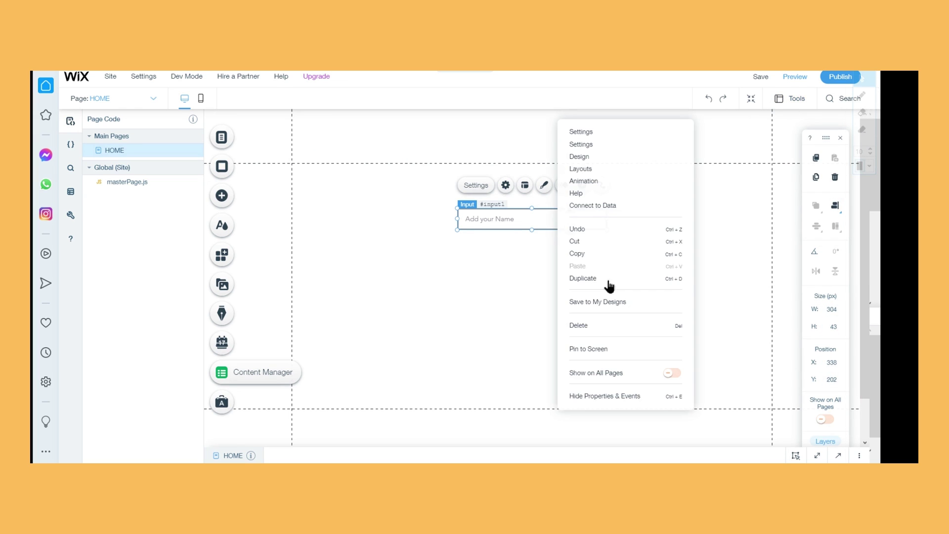
{"action": "left_click", "coordinate": [582, 278]}
{"action": "left_click_drag", "start_coordinate": [510, 232], "coordinate": [501, 248]}
{"action": "left_click", "coordinate": [712, 217]}
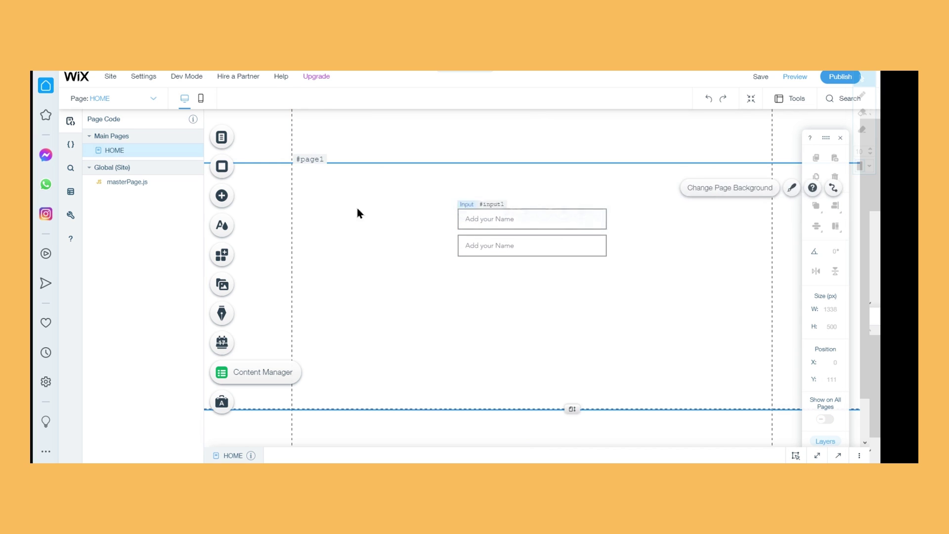
Add a multi-line text box below the two inputs and stretch it taller, to about 304×258
{"action": "left_click", "coordinate": [224, 197]}
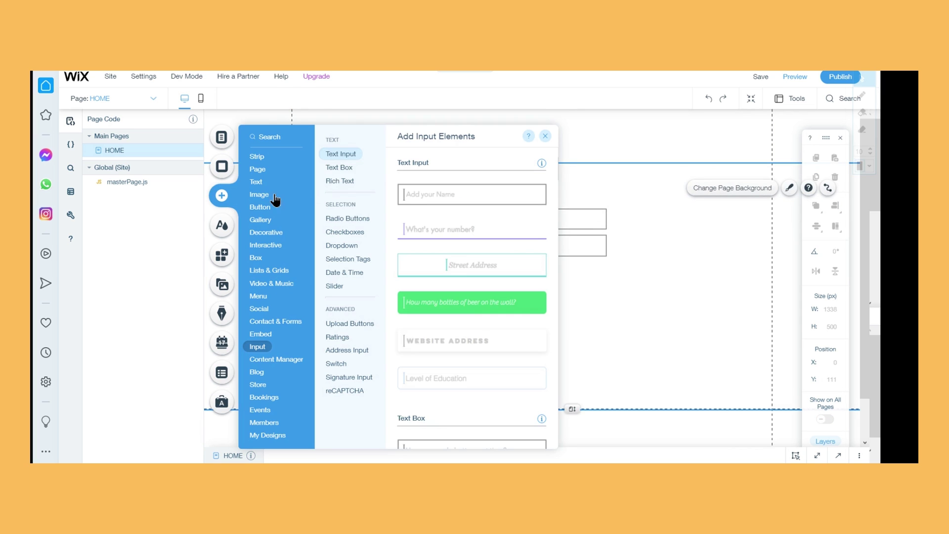
{"action": "left_click", "coordinate": [341, 168]}
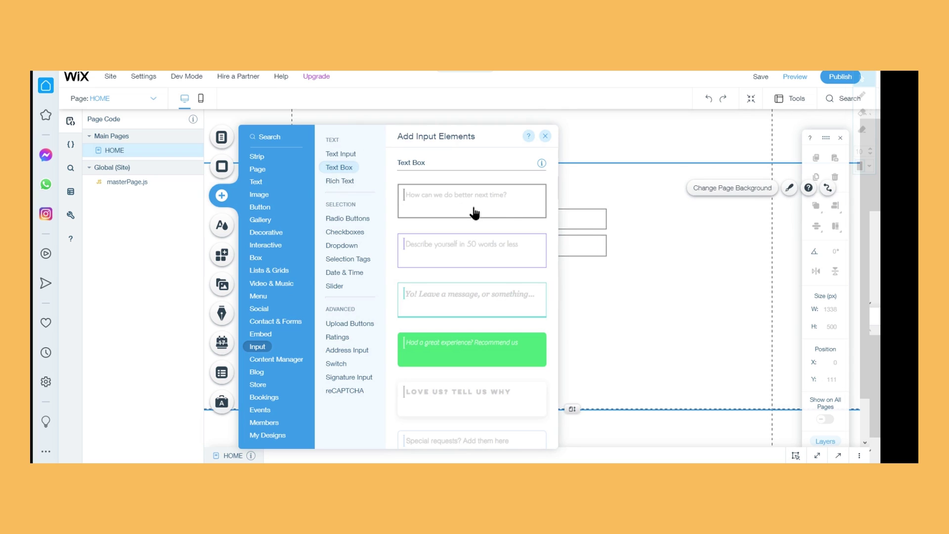
{"action": "left_click", "coordinate": [692, 305]}
{"action": "left_click_drag", "start_coordinate": [674, 299], "coordinate": [540, 290]}
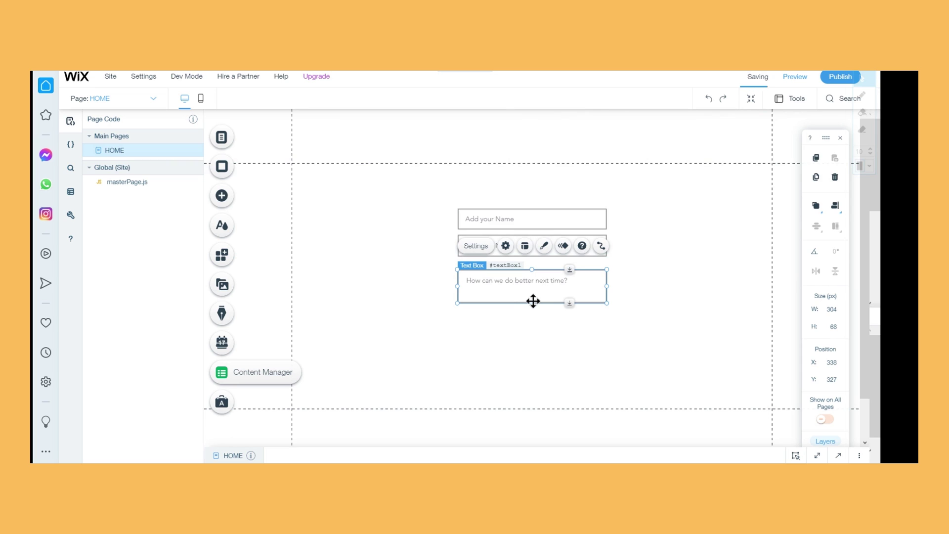
{"action": "left_click_drag", "start_coordinate": [532, 304], "coordinate": [442, 397]}
Set the text box's placeholder text to 'Message'
{"action": "left_click", "coordinate": [505, 246]}
{"action": "left_click", "coordinate": [675, 322]}
{"action": "type", "text": "Message"}
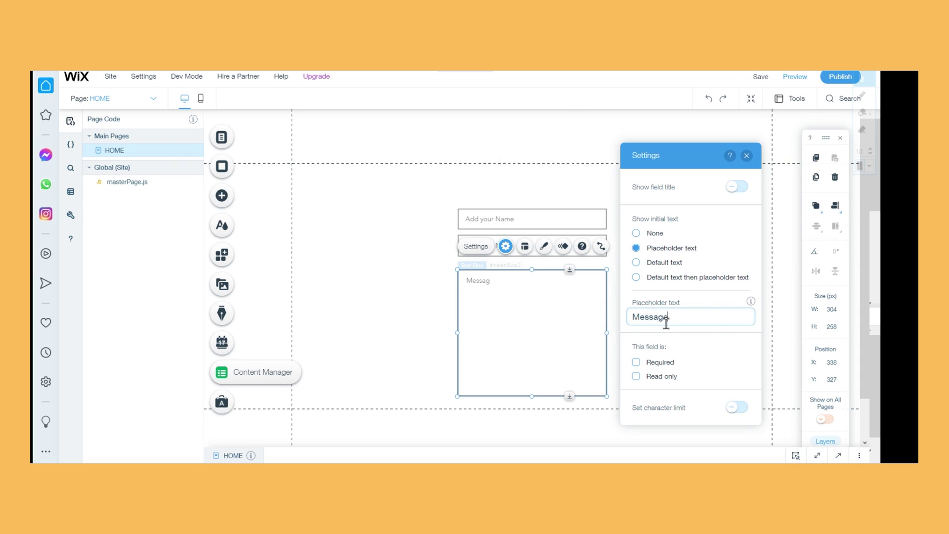
Finish the 'Message' placeholder and mark the Message box as required
{"action": "left_click", "coordinate": [707, 386]}
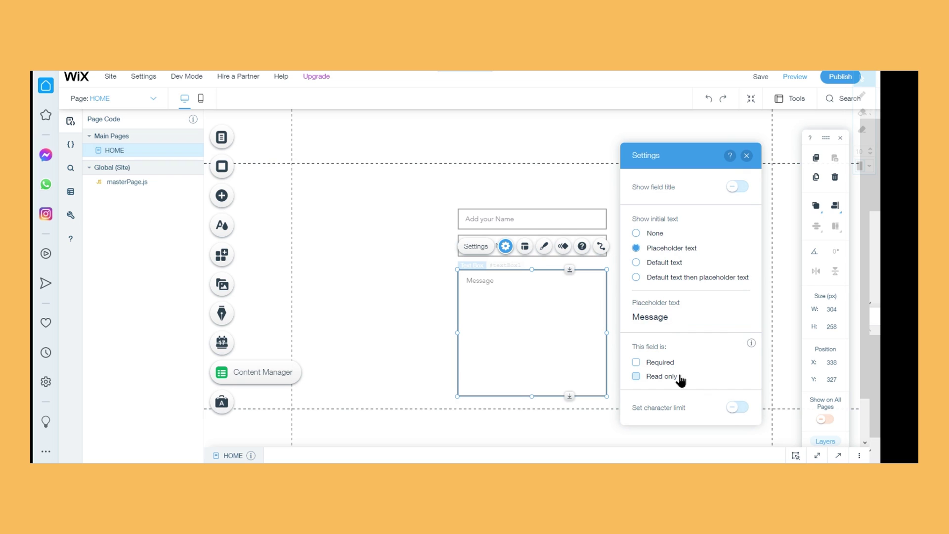
{"action": "left_click", "coordinate": [636, 363]}
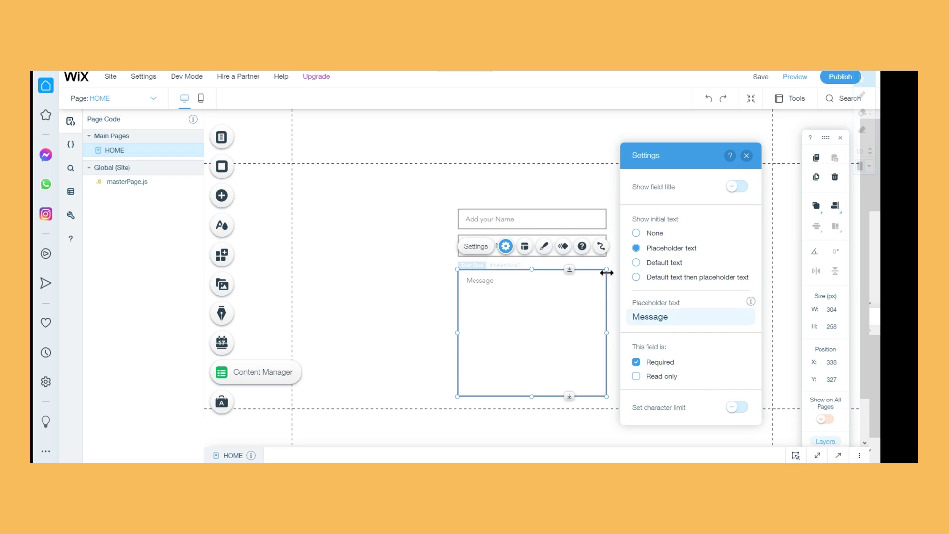
{"action": "left_click", "coordinate": [579, 206]}
Make the first name input optional by unchecking Required
{"action": "left_click", "coordinate": [536, 223]}
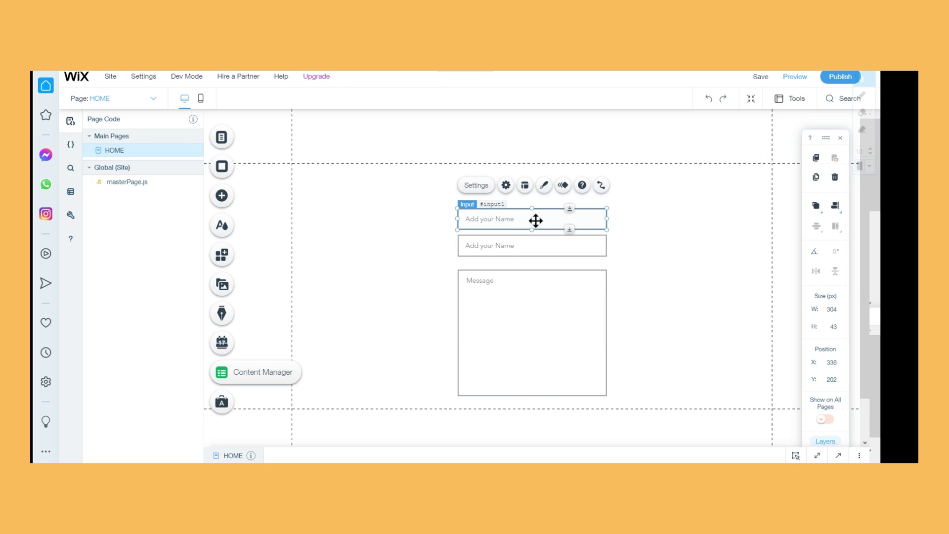
{"action": "left_click", "coordinate": [475, 187]}
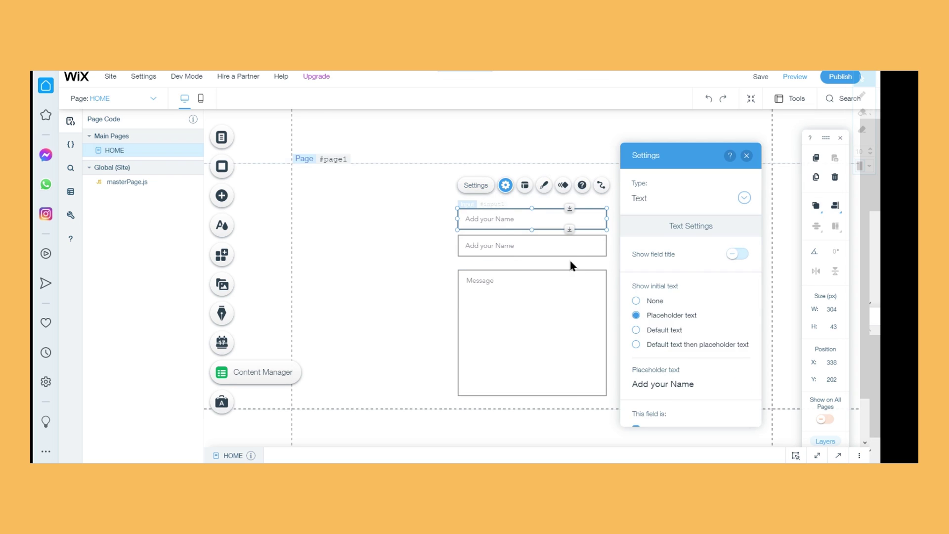
{"action": "scroll", "coordinate": [655, 378], "scroll_direction": "down", "scroll_amount": 2}
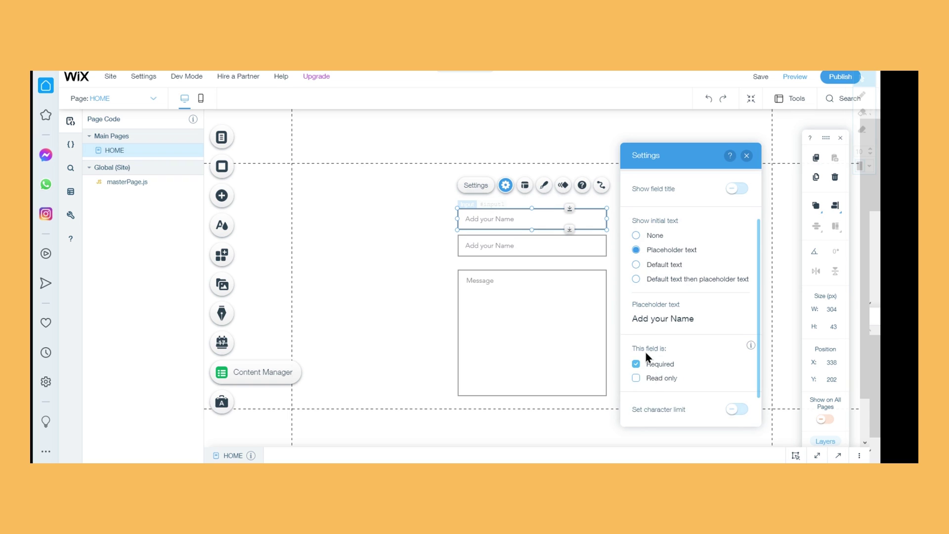
{"action": "left_click", "coordinate": [655, 371]}
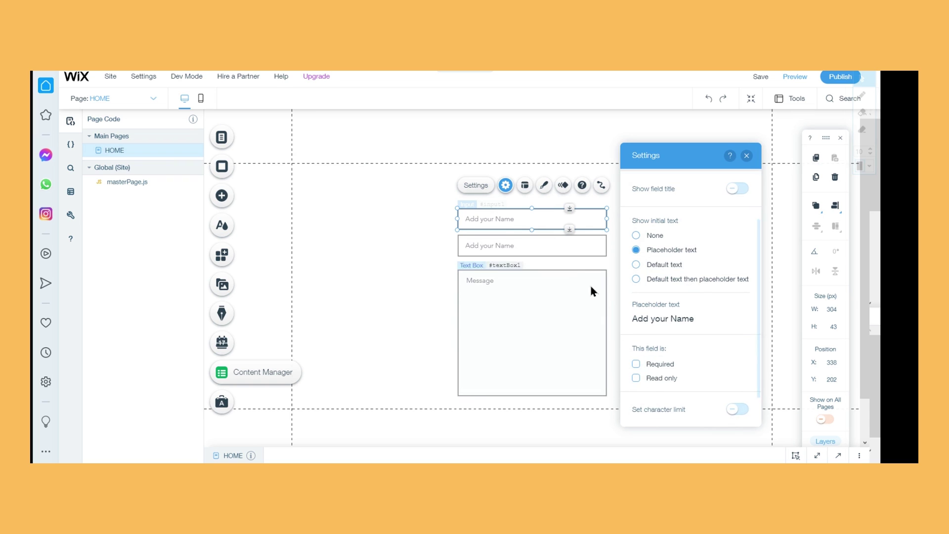
Review the second name input's settings, leaving its required setting unchanged
{"action": "left_click", "coordinate": [544, 236]}
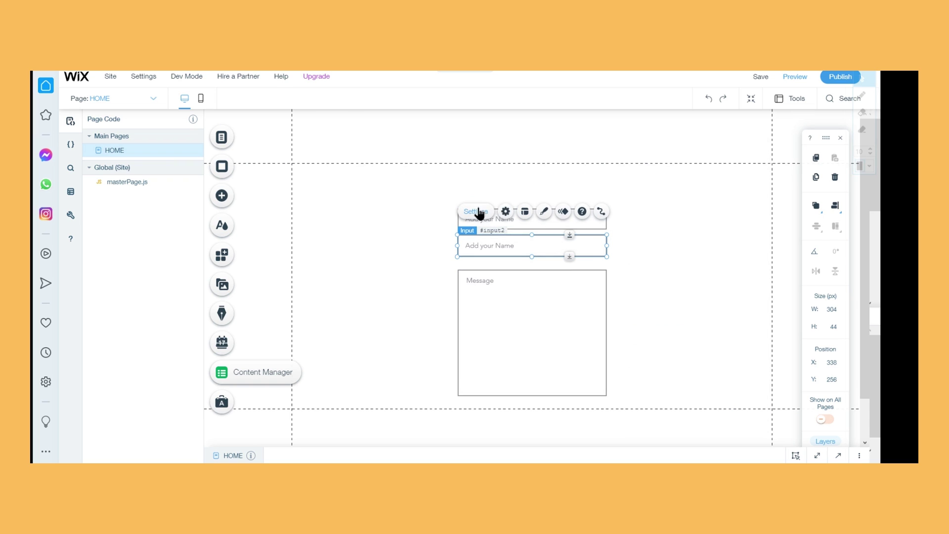
{"action": "left_click", "coordinate": [505, 211]}
{"action": "scroll", "coordinate": [626, 322], "scroll_direction": "down", "scroll_amount": 2}
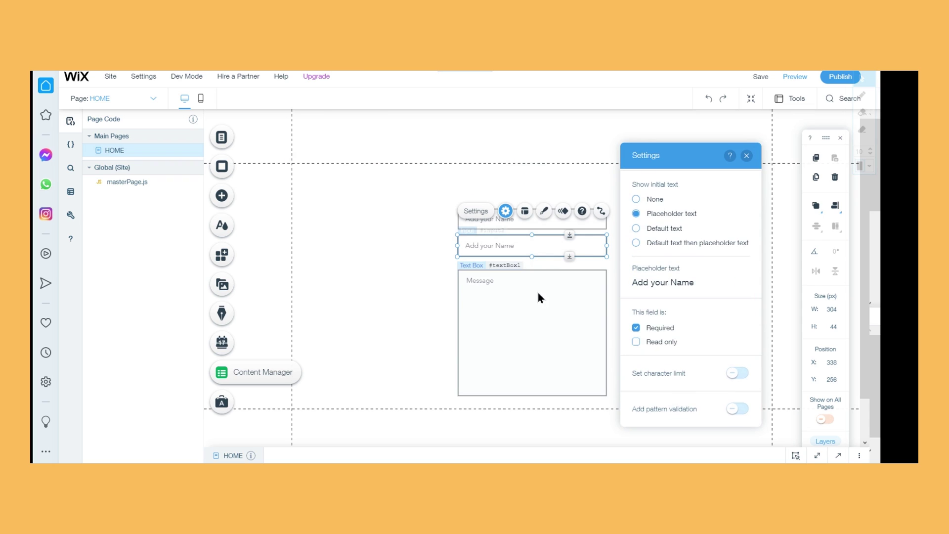
{"action": "scroll", "coordinate": [681, 267], "scroll_direction": "up", "scroll_amount": 2}
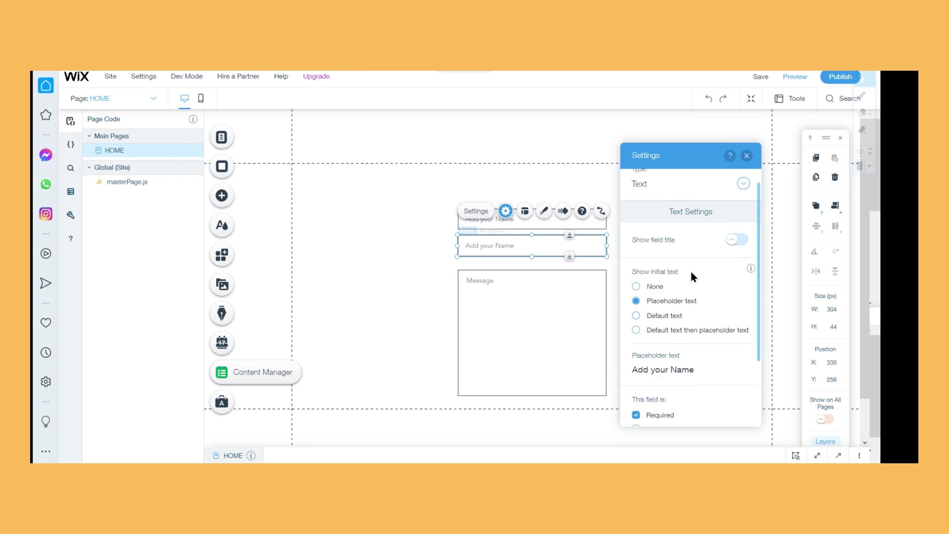
Make the Message box optional again and close its settings
{"action": "left_click", "coordinate": [518, 350]}
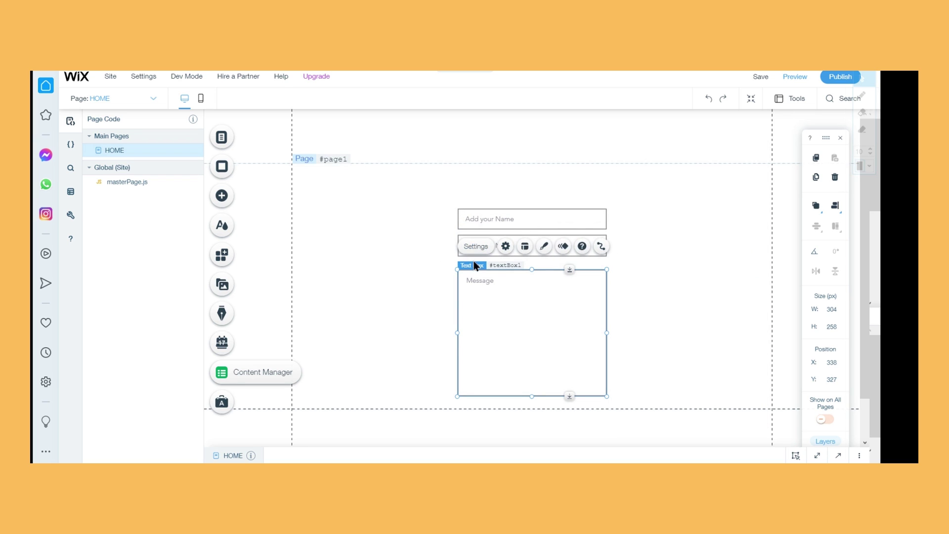
{"action": "left_click", "coordinate": [472, 247]}
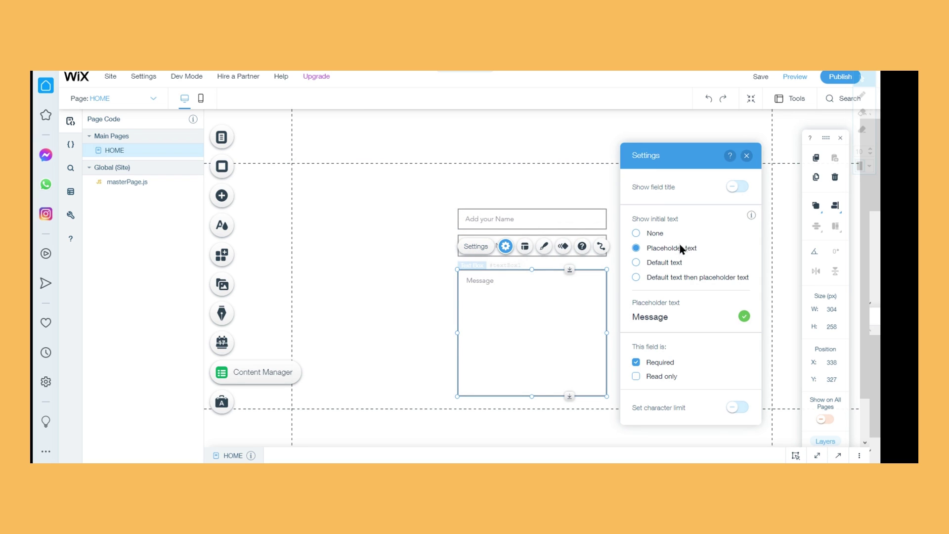
{"action": "left_click", "coordinate": [636, 362]}
{"action": "left_click", "coordinate": [746, 156]}
{"action": "left_click", "coordinate": [557, 217]}
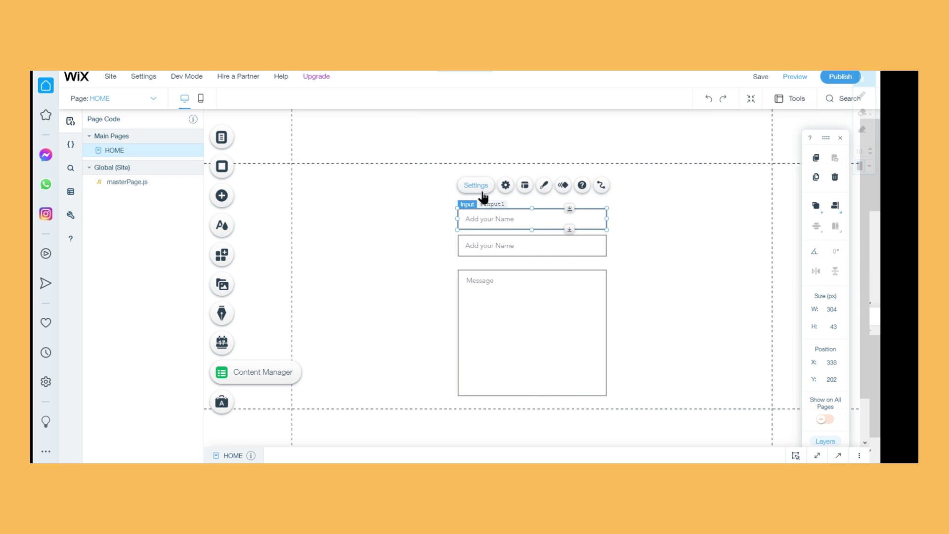
Set the first input's placeholder text to 'Name'
{"action": "left_click", "coordinate": [475, 185]}
{"action": "left_click", "coordinate": [698, 384]}
{"action": "type", "text": "Name"}
{"action": "key", "text": "Return"}
Keep the Name field's type as Text
{"action": "left_click", "coordinate": [673, 208]}
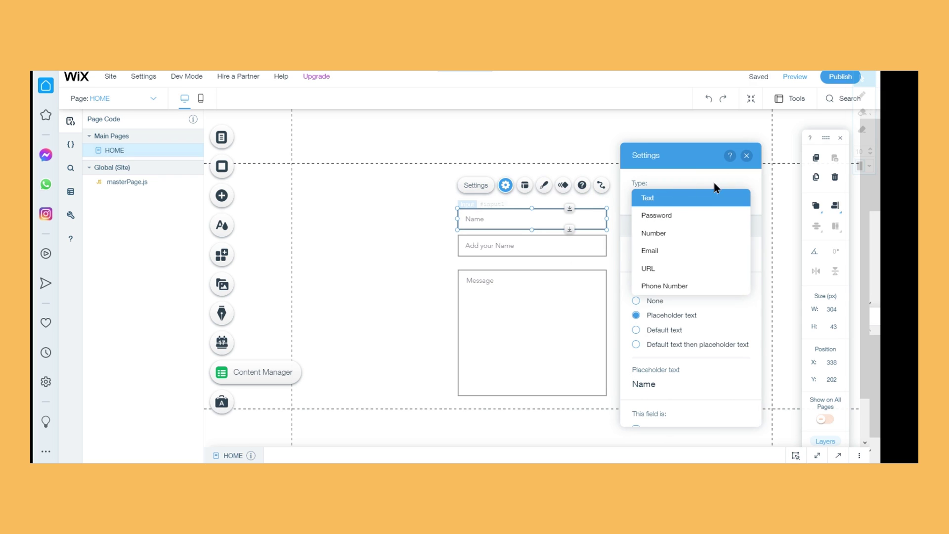
{"action": "left_click", "coordinate": [673, 204]}
{"action": "left_click", "coordinate": [685, 200]}
{"action": "left_click", "coordinate": [710, 320]}
{"action": "scroll", "coordinate": [663, 270], "scroll_direction": "down", "scroll_amount": 3}
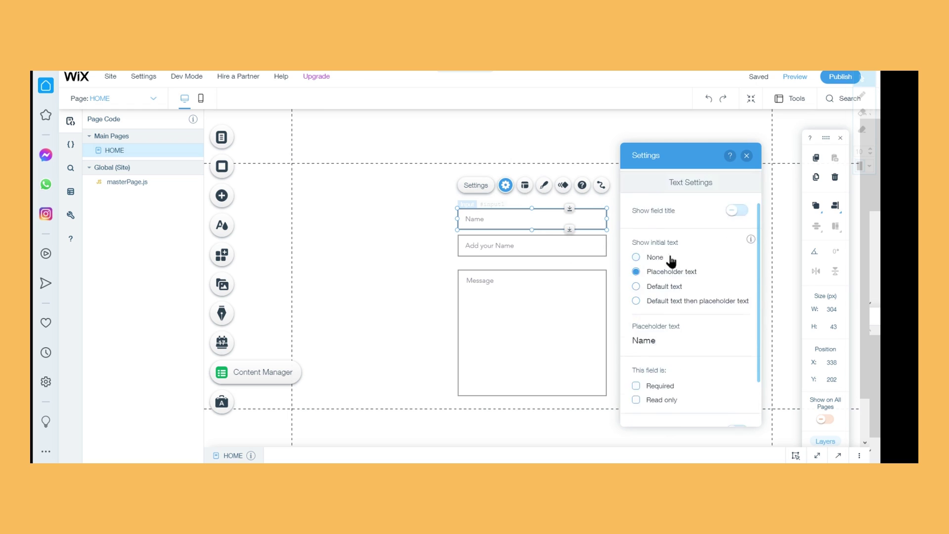
{"action": "scroll", "coordinate": [689, 277], "scroll_direction": "up", "scroll_amount": 2}
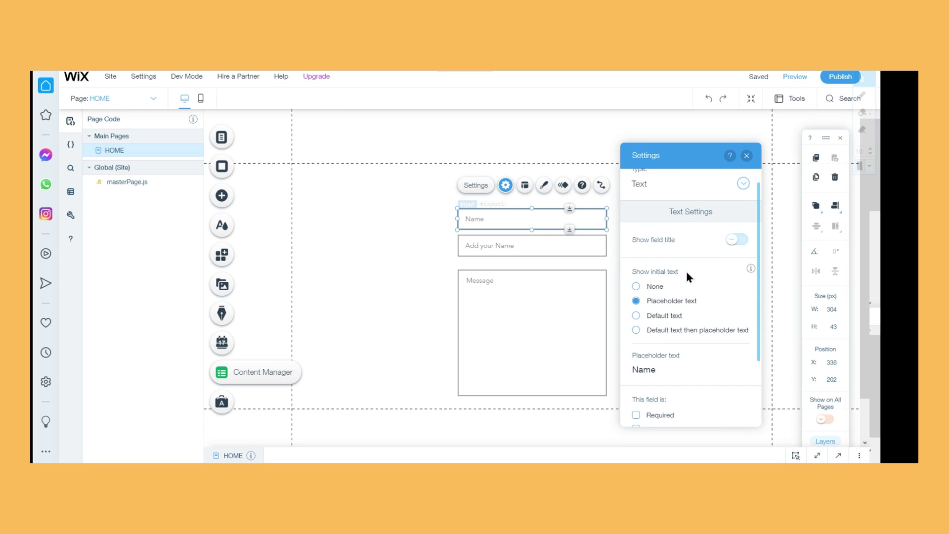
Keep the field title hidden and the placeholder text shown as initial text
{"action": "left_click", "coordinate": [738, 241]}
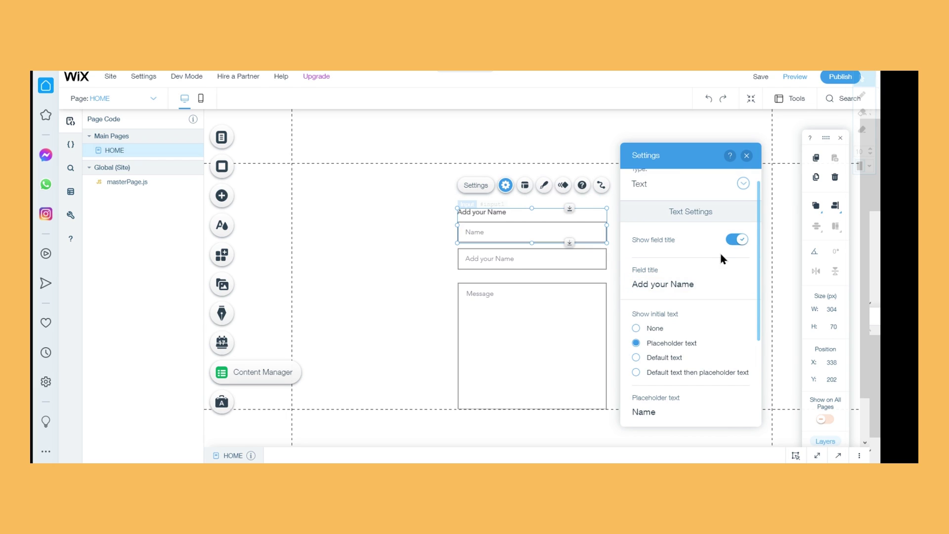
{"action": "left_click", "coordinate": [738, 240]}
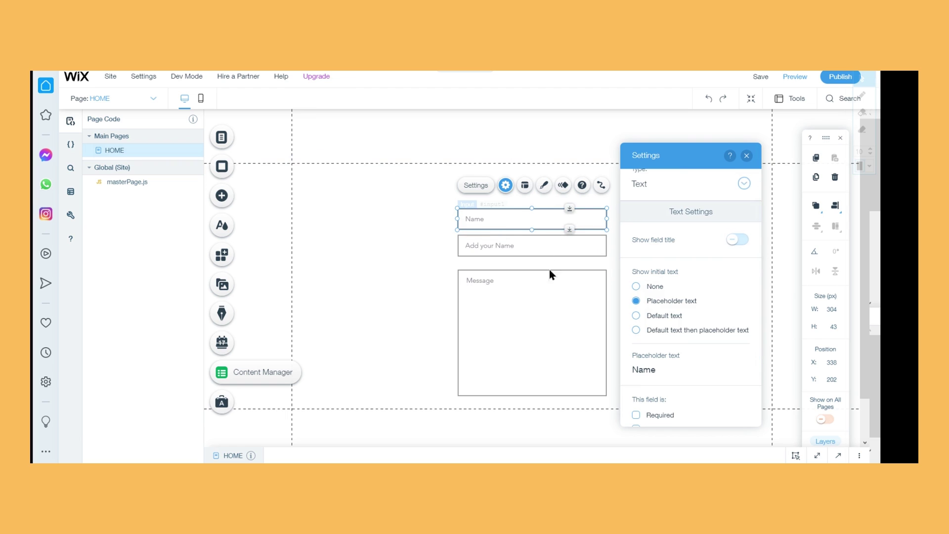
{"action": "scroll", "coordinate": [717, 271], "scroll_direction": "down", "scroll_amount": 1}
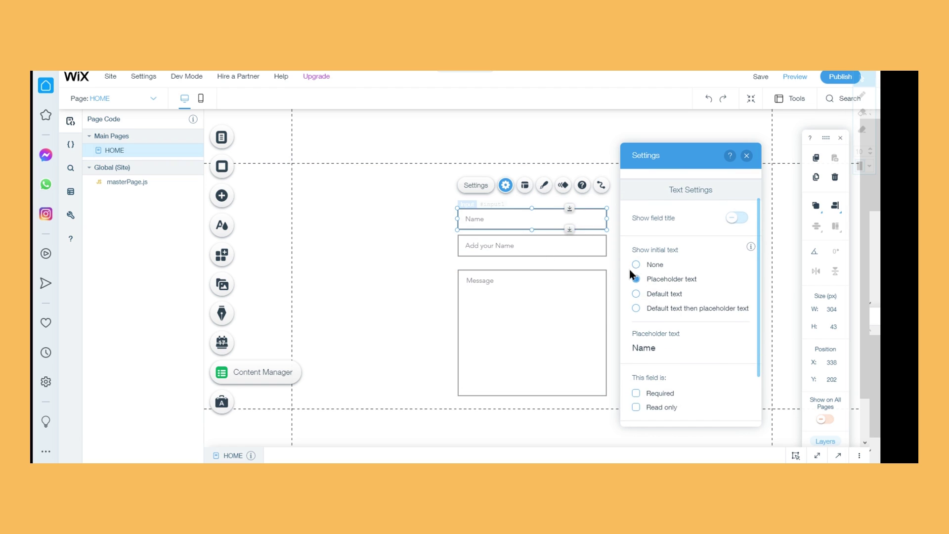
{"action": "left_click", "coordinate": [645, 267]}
{"action": "left_click", "coordinate": [641, 277]}
{"action": "left_click", "coordinate": [638, 294]}
{"action": "left_click", "coordinate": [636, 308]}
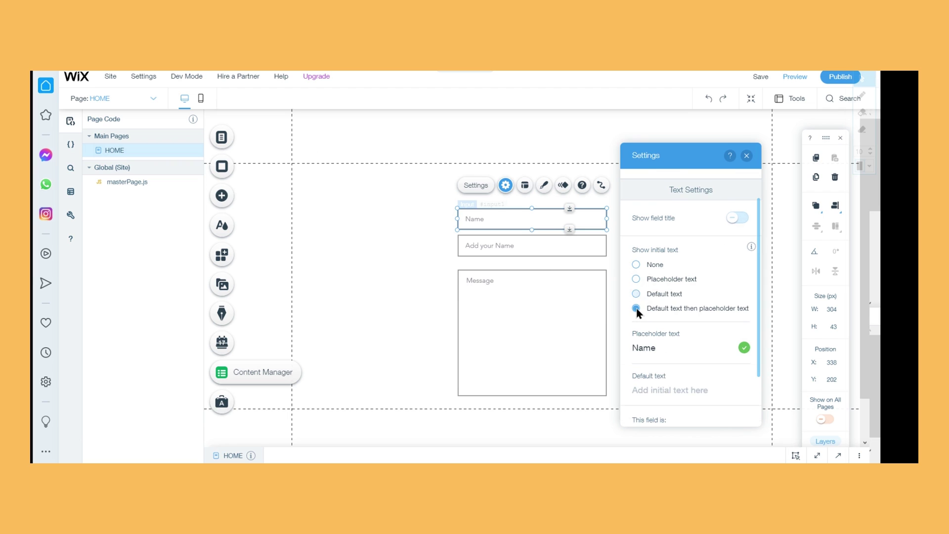
{"action": "left_click", "coordinate": [669, 278]}
Leave the Name field's character limit switched off
{"action": "scroll", "coordinate": [697, 309], "scroll_direction": "down", "scroll_amount": 3}
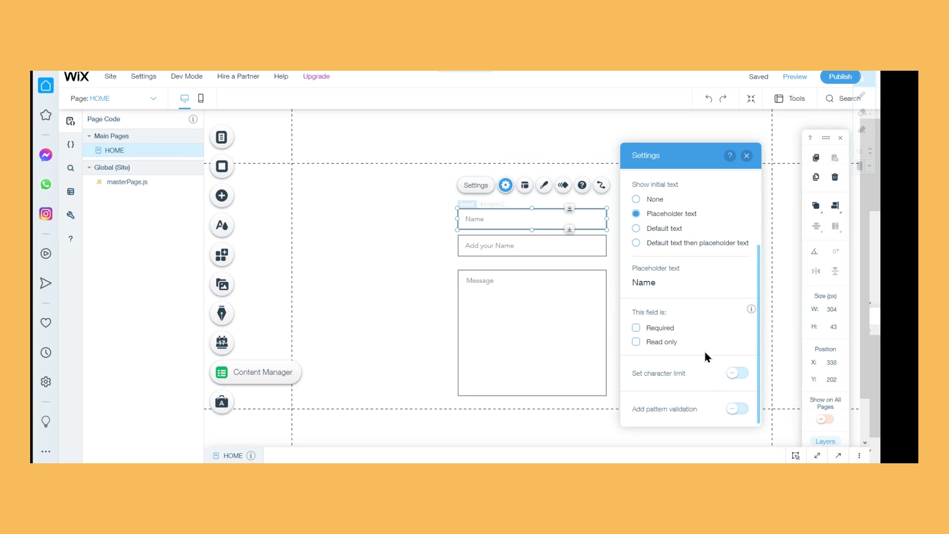
{"action": "left_click", "coordinate": [739, 374]}
{"action": "left_click", "coordinate": [738, 374]}
{"action": "left_click", "coordinate": [739, 374]}
{"action": "scroll", "coordinate": [704, 372], "scroll_direction": "down", "scroll_amount": 1}
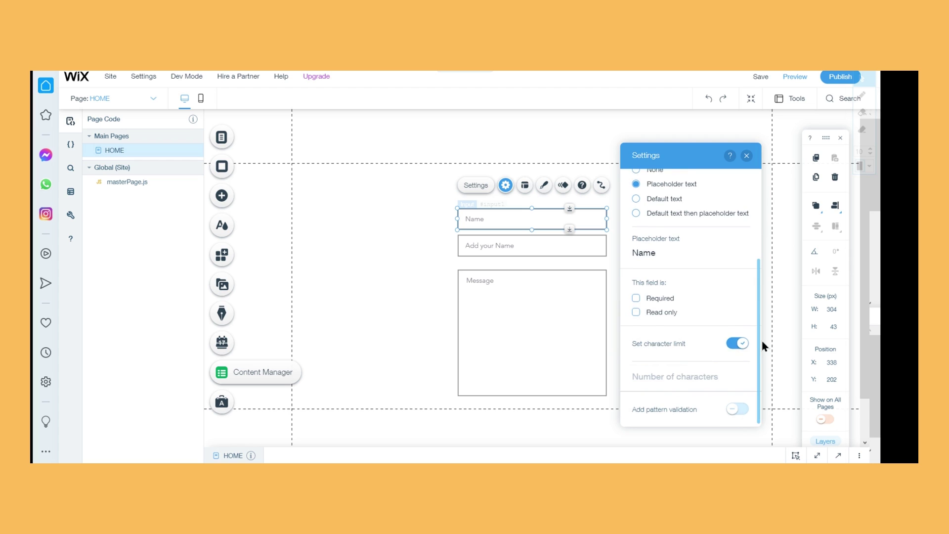
{"action": "left_click", "coordinate": [737, 344]}
Leave pattern validation off, with no regex pattern entered
{"action": "left_click", "coordinate": [738, 408]}
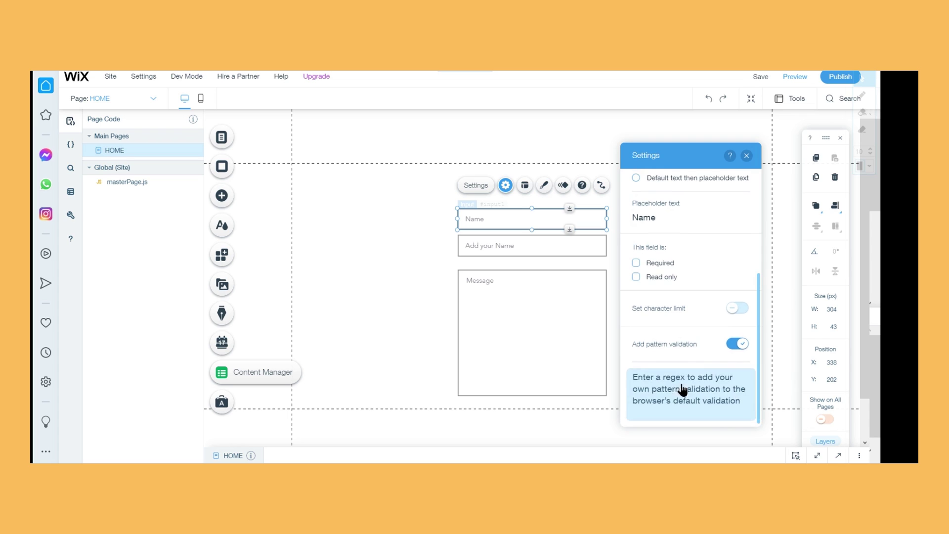
{"action": "left_click", "coordinate": [719, 385]}
{"action": "left_click", "coordinate": [711, 359]}
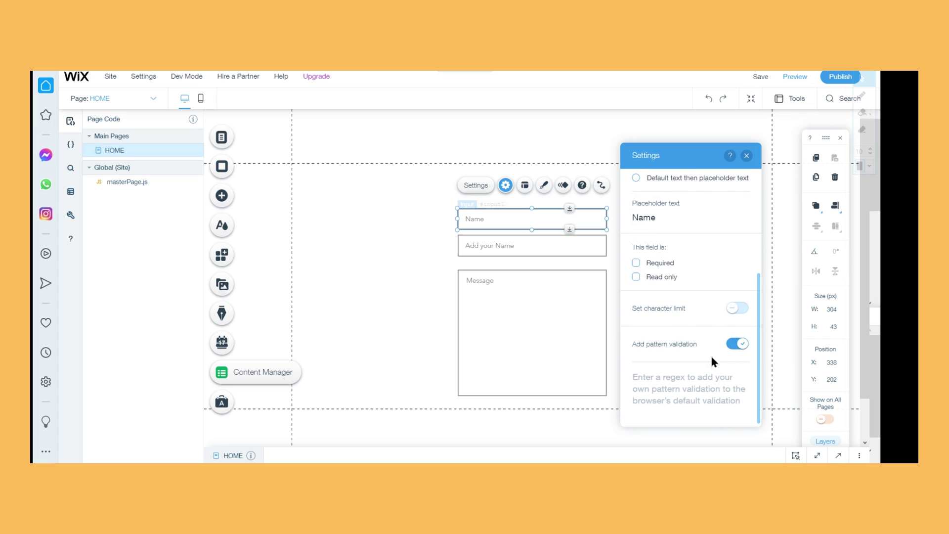
{"action": "left_click", "coordinate": [749, 345]}
{"action": "scroll", "coordinate": [737, 213], "scroll_direction": "up", "scroll_amount": 2}
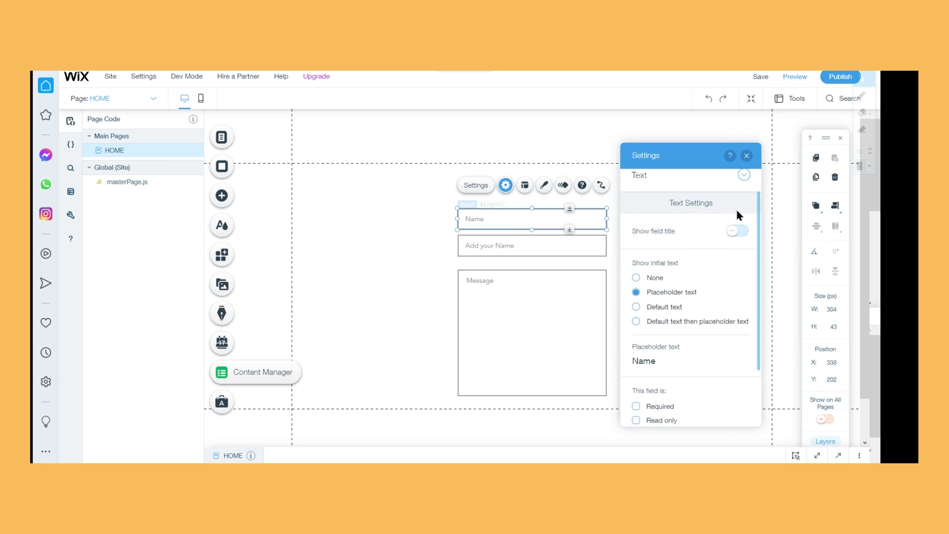
Change the second input's placeholder text to 'Email'
{"action": "left_click", "coordinate": [746, 155]}
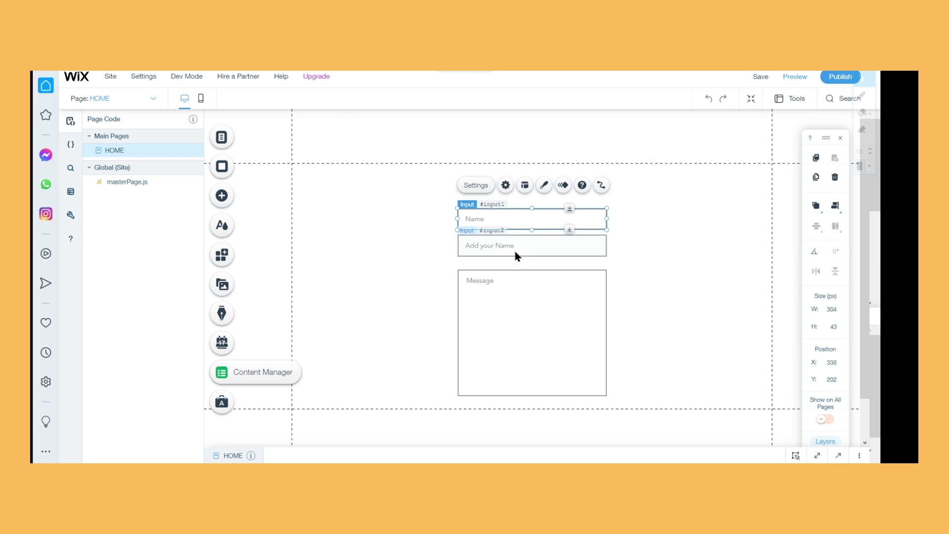
{"action": "left_click", "coordinate": [516, 255]}
{"action": "left_click", "coordinate": [474, 211]}
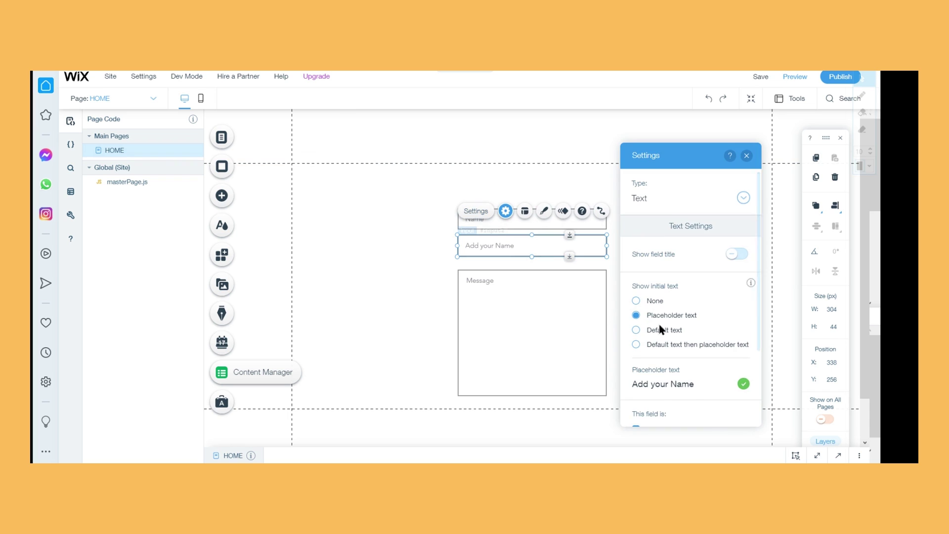
{"action": "left_click", "coordinate": [661, 384]}
{"action": "type", "text": "Email"}
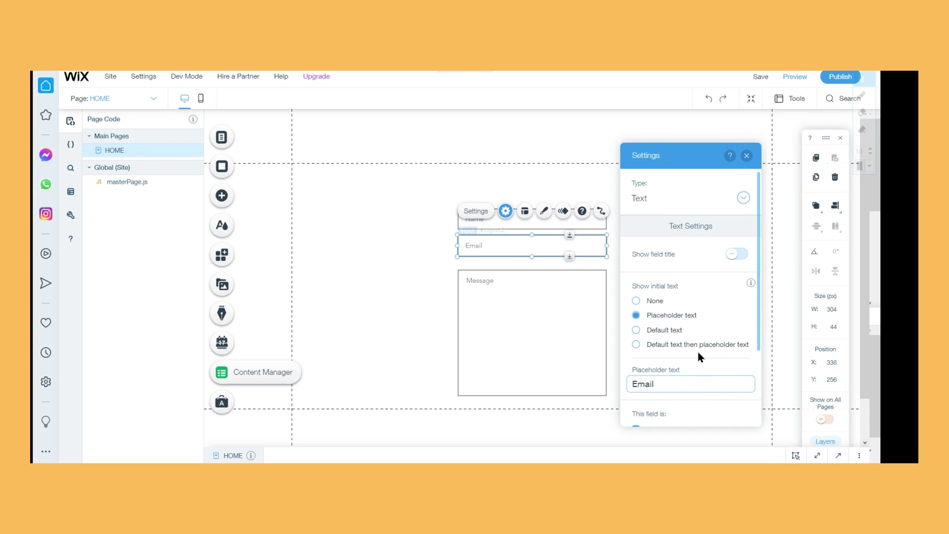
{"action": "left_click", "coordinate": [731, 225]}
Set the second input's type to Email and close its settings
{"action": "left_click", "coordinate": [685, 205]}
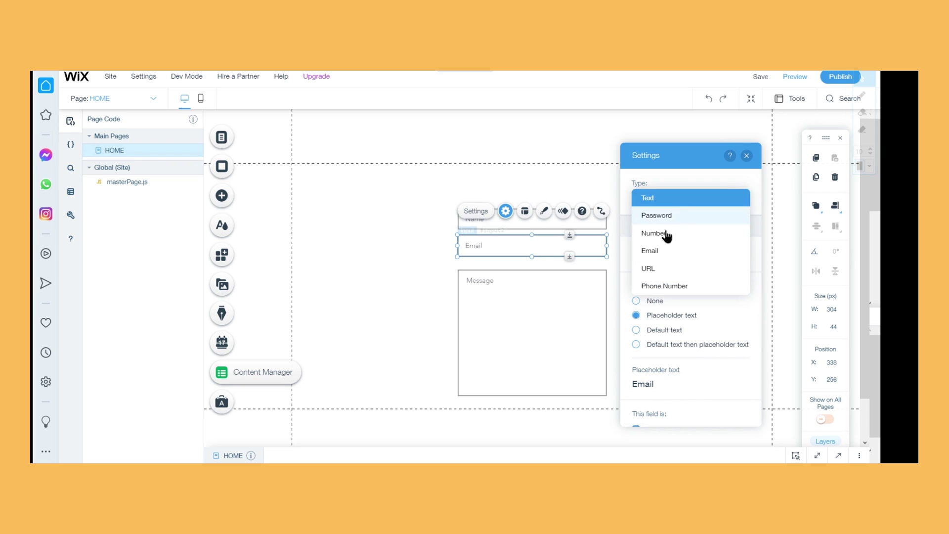
{"action": "left_click", "coordinate": [694, 254]}
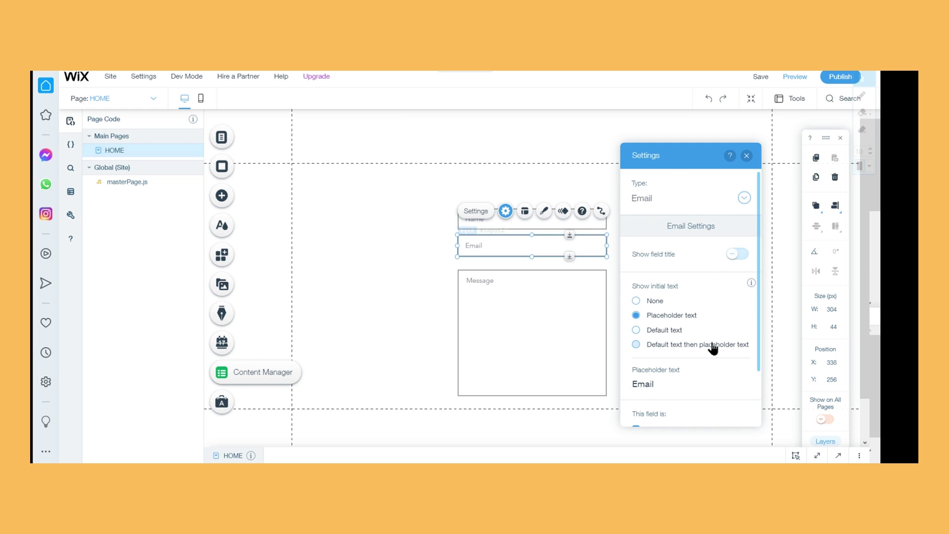
{"action": "scroll", "coordinate": [734, 339], "scroll_direction": "down", "scroll_amount": 2}
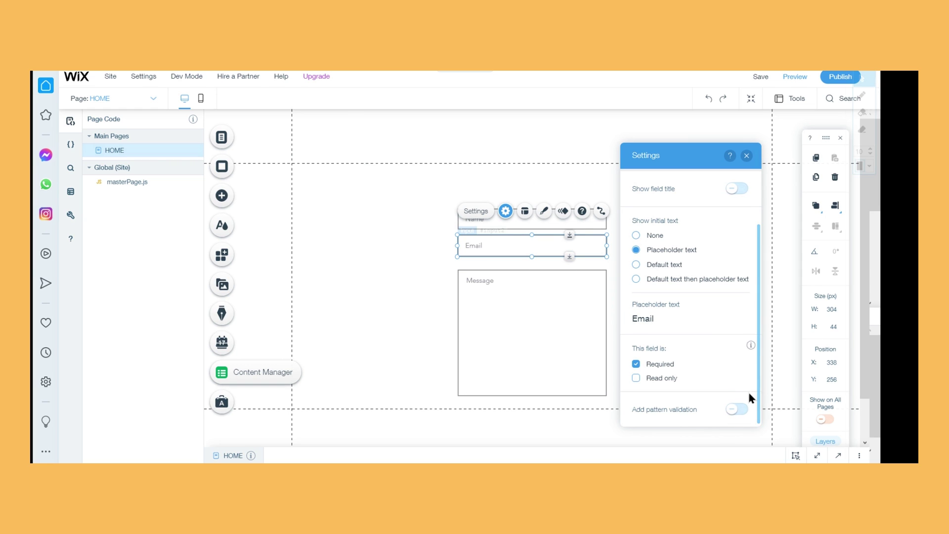
{"action": "left_click", "coordinate": [747, 156]}
{"action": "left_click", "coordinate": [606, 323]}
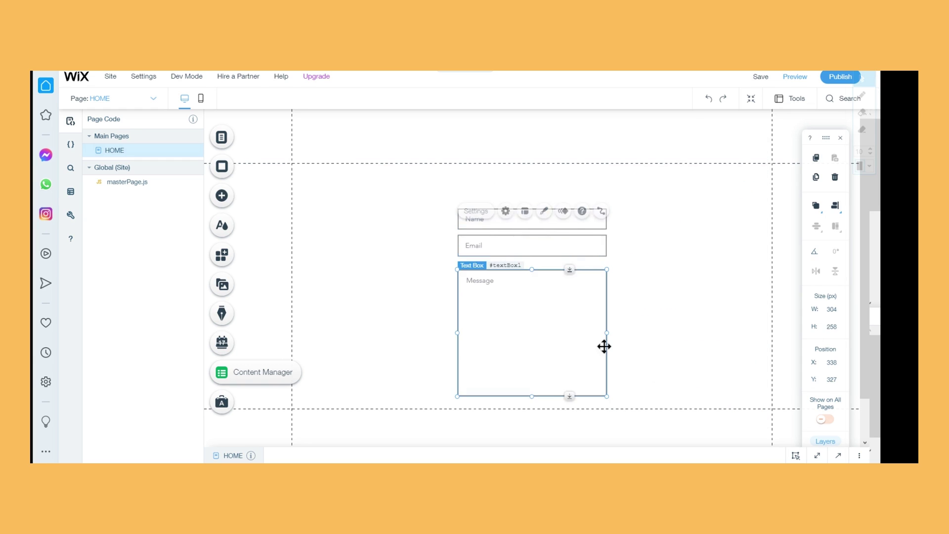
{"action": "left_click", "coordinate": [470, 251]}
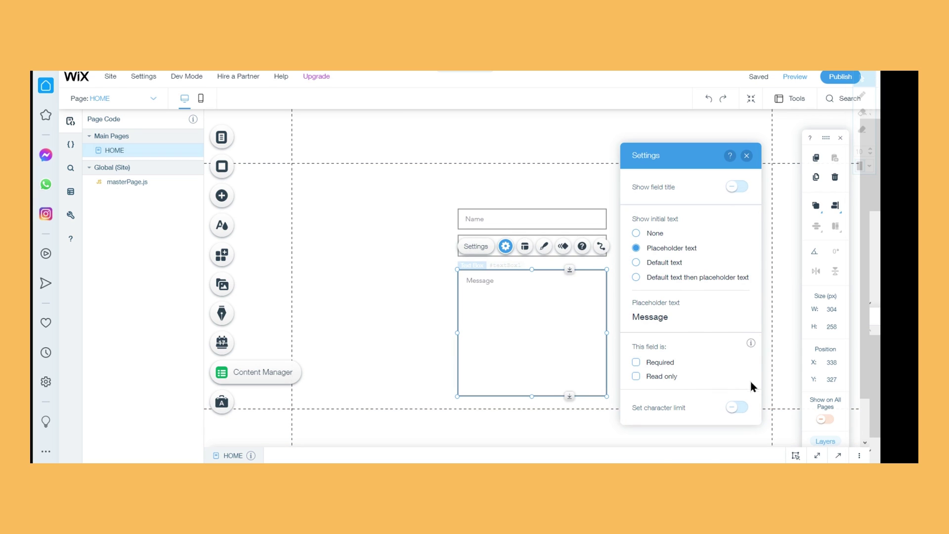
{"action": "left_click", "coordinate": [740, 407]}
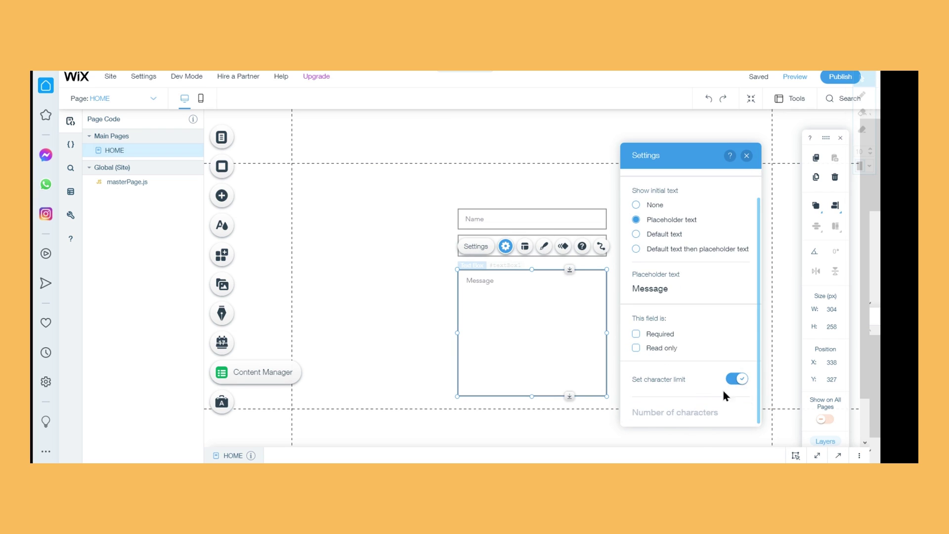
{"action": "left_click", "coordinate": [744, 381]}
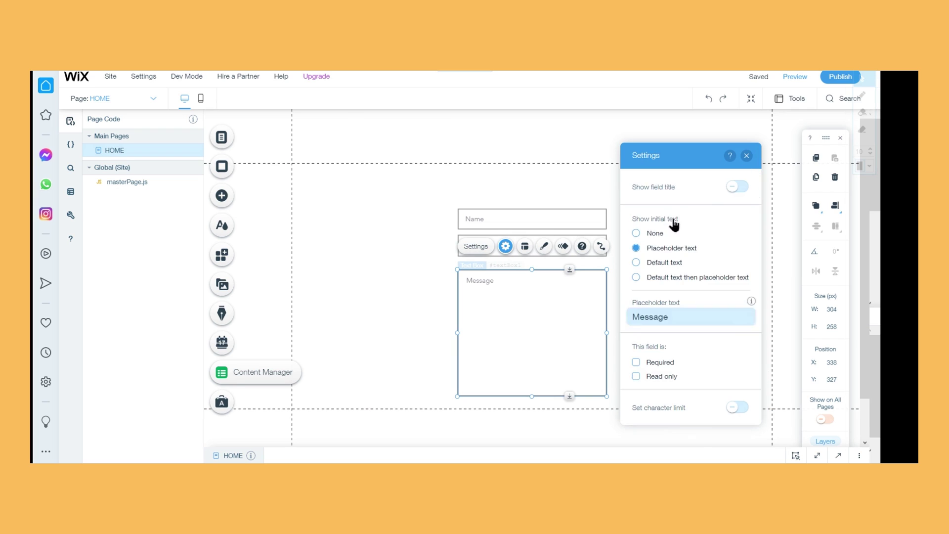
{"action": "left_click", "coordinate": [746, 156]}
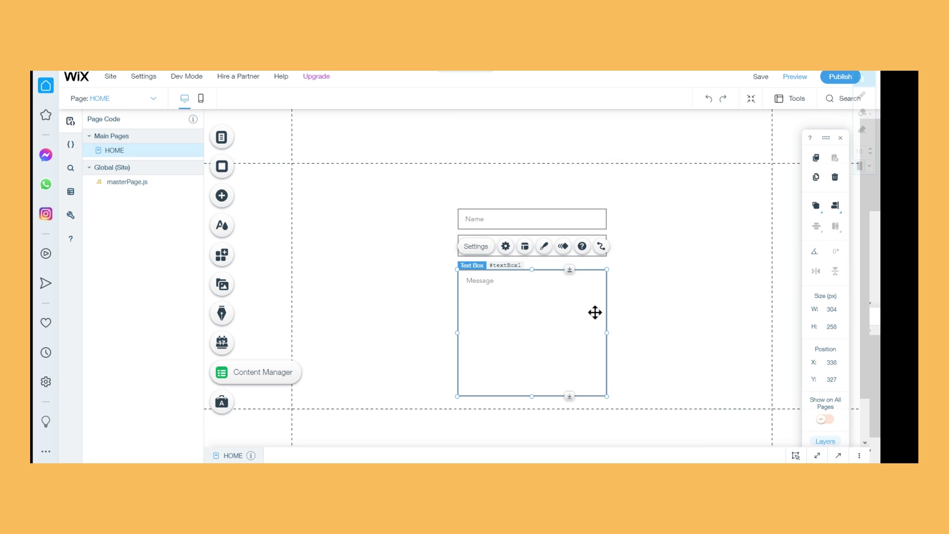
{"action": "left_click", "coordinate": [695, 325]}
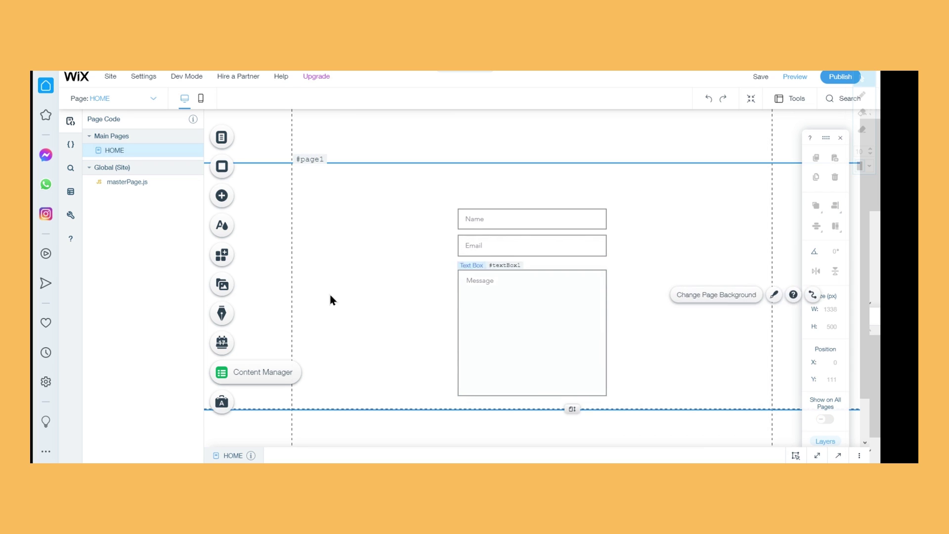
Place a purple themed button beside the bottom of the Message box
{"action": "left_click", "coordinate": [237, 197]}
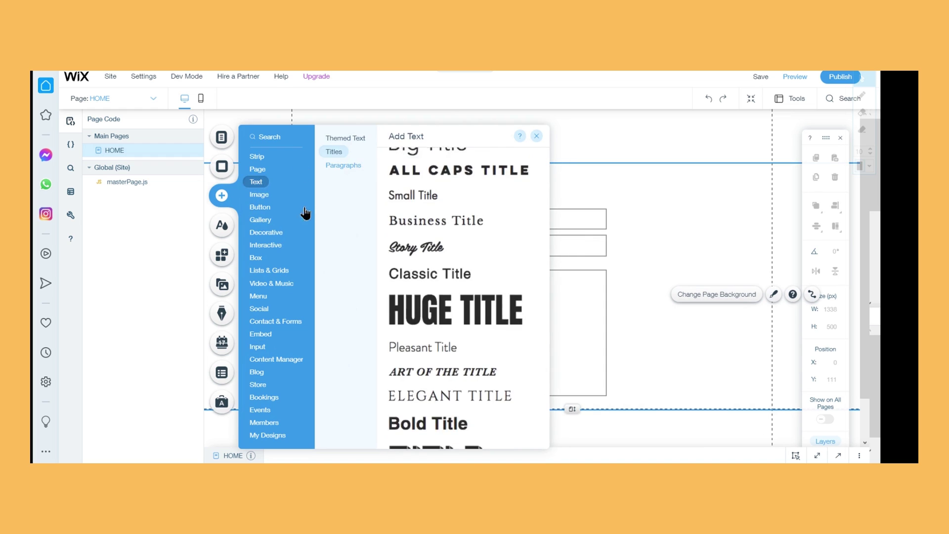
{"action": "mouse_move", "coordinate": [262, 207]}
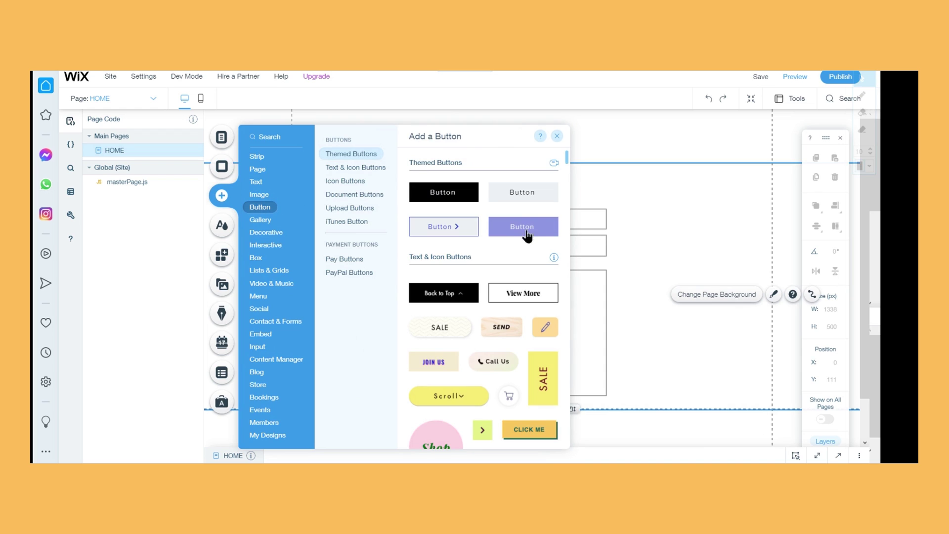
{"action": "left_click_drag", "start_coordinate": [530, 228], "coordinate": [697, 385]}
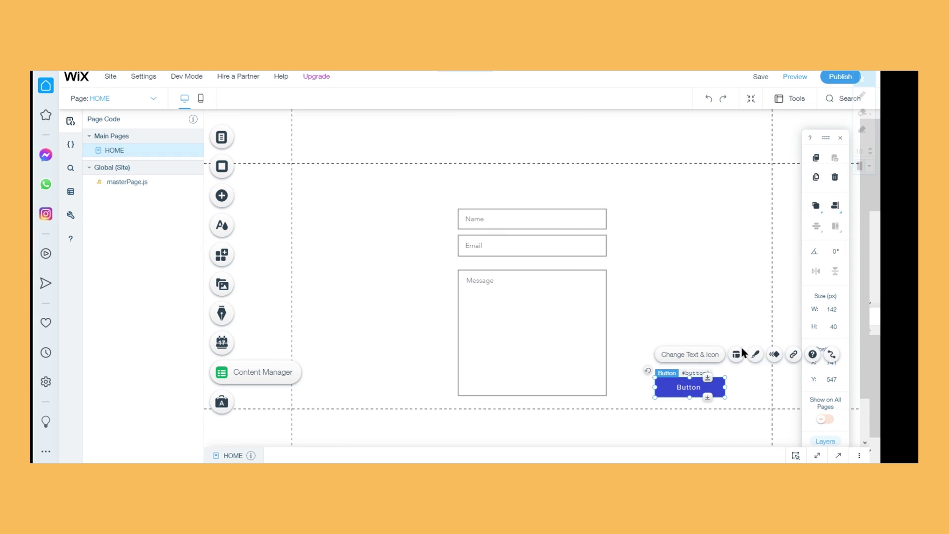
Switch the button's fill to a gradient in Customize Design
{"action": "left_click", "coordinate": [757, 355]}
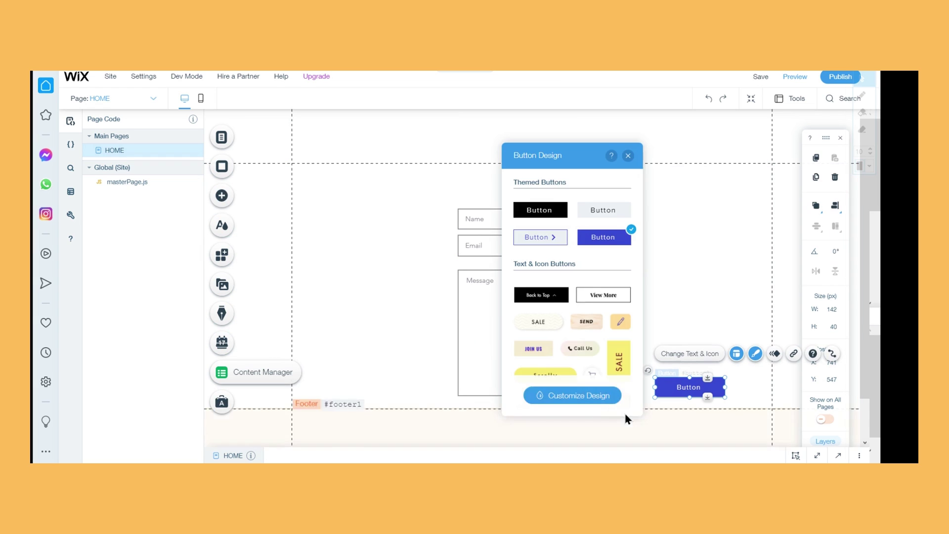
{"action": "left_click", "coordinate": [599, 400]}
{"action": "left_click_drag", "start_coordinate": [637, 163], "coordinate": [442, 158]}
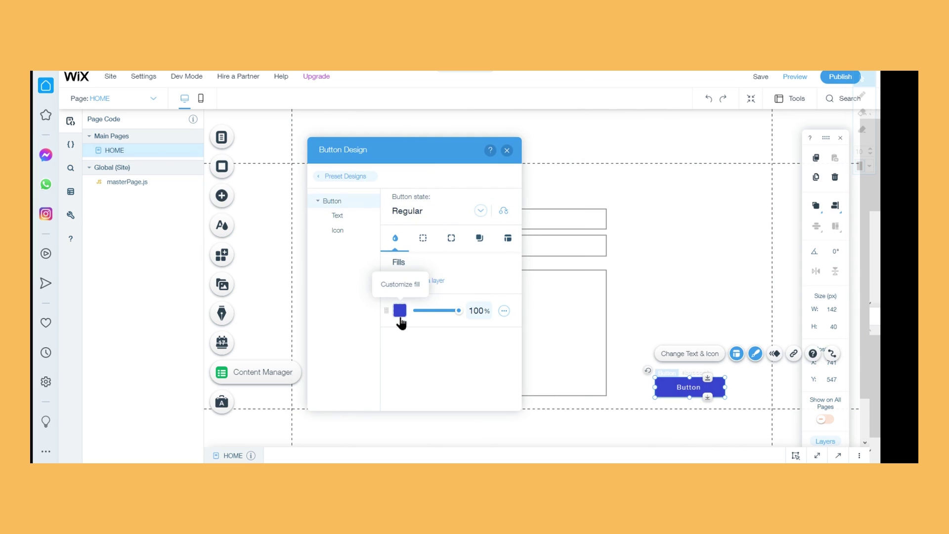
{"action": "left_click", "coordinate": [400, 316]}
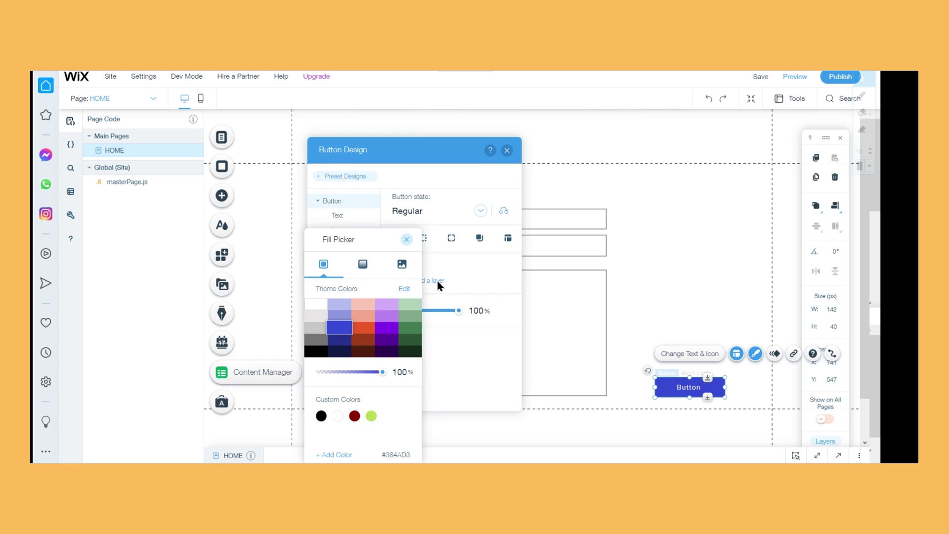
{"action": "left_click", "coordinate": [361, 268]}
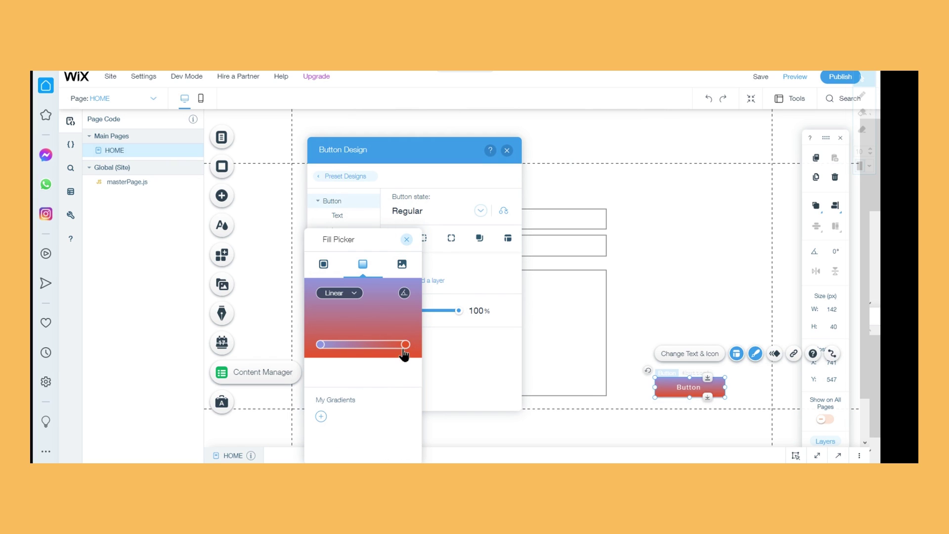
Set the gradient's stops to dark blue on the left and medium blue on the right
{"action": "left_click", "coordinate": [322, 346]}
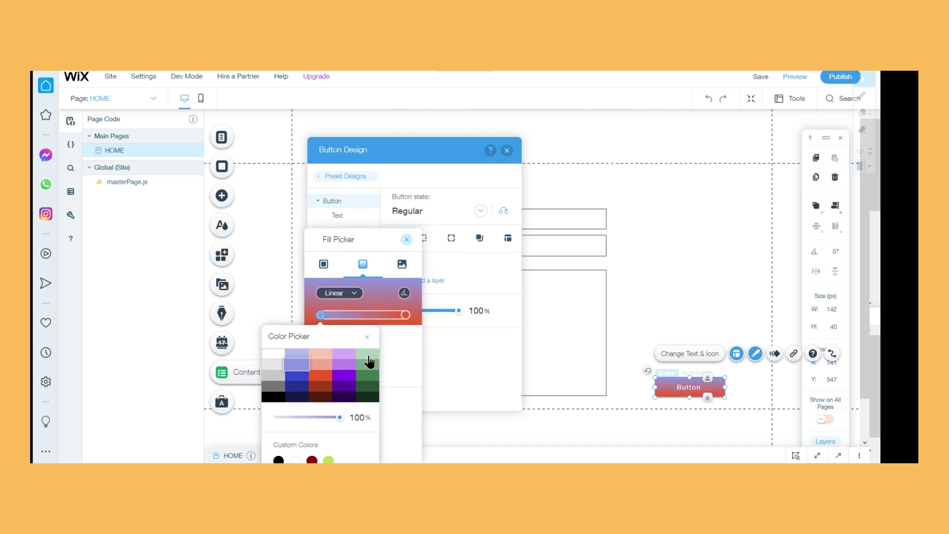
{"action": "left_click", "coordinate": [303, 382]}
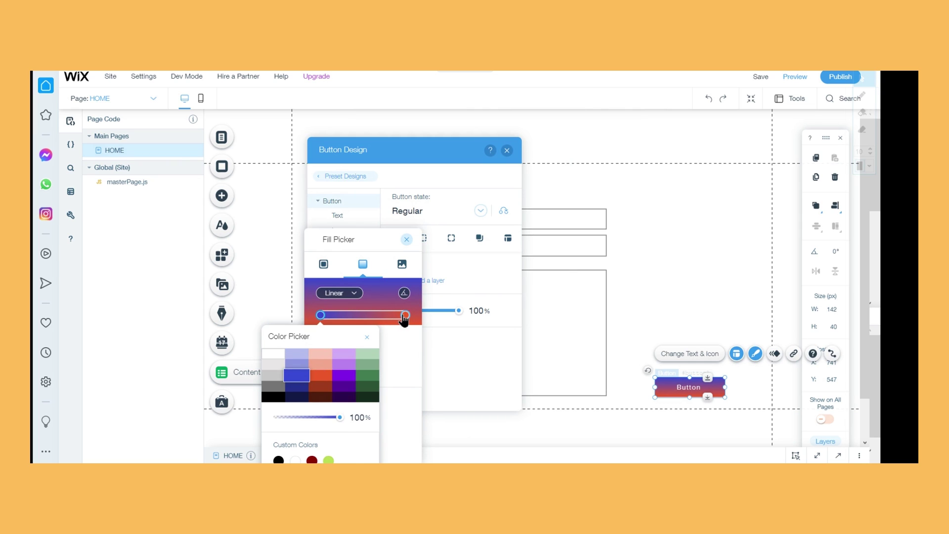
{"action": "left_click", "coordinate": [404, 316]}
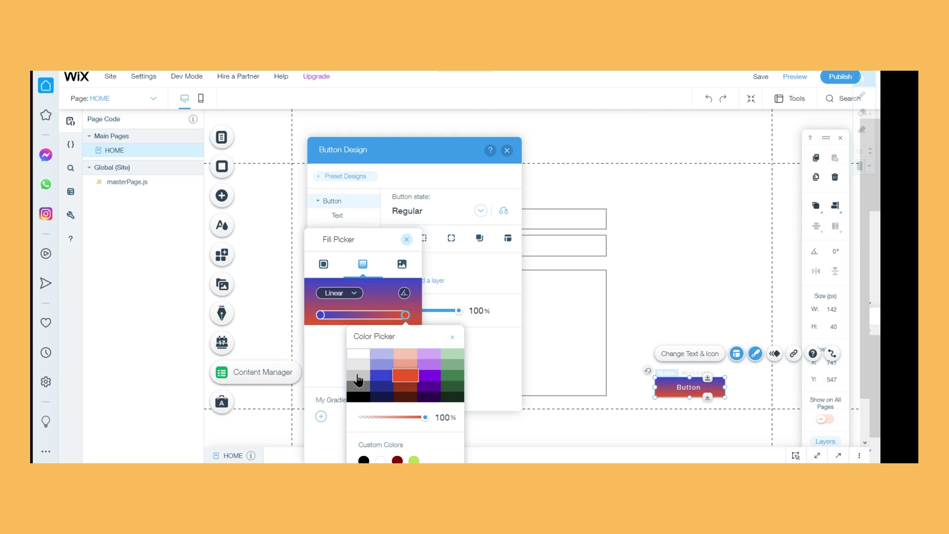
{"action": "left_click", "coordinate": [388, 366]}
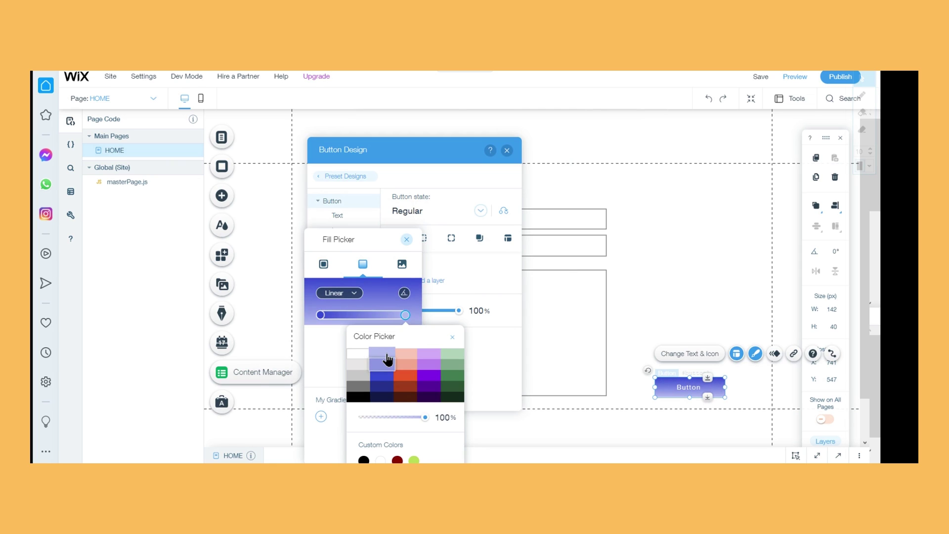
{"action": "left_click", "coordinate": [452, 337]}
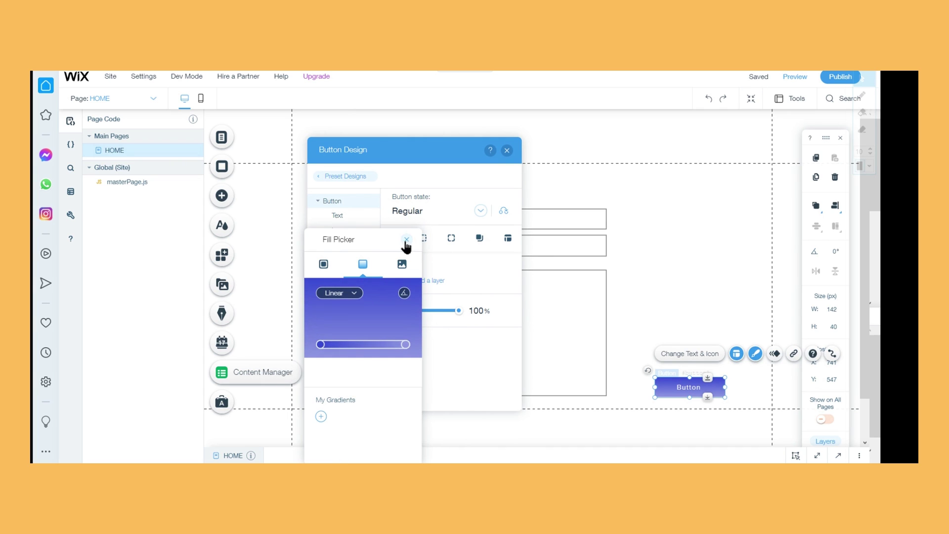
{"action": "left_click", "coordinate": [406, 239]}
{"action": "left_click", "coordinate": [506, 150]}
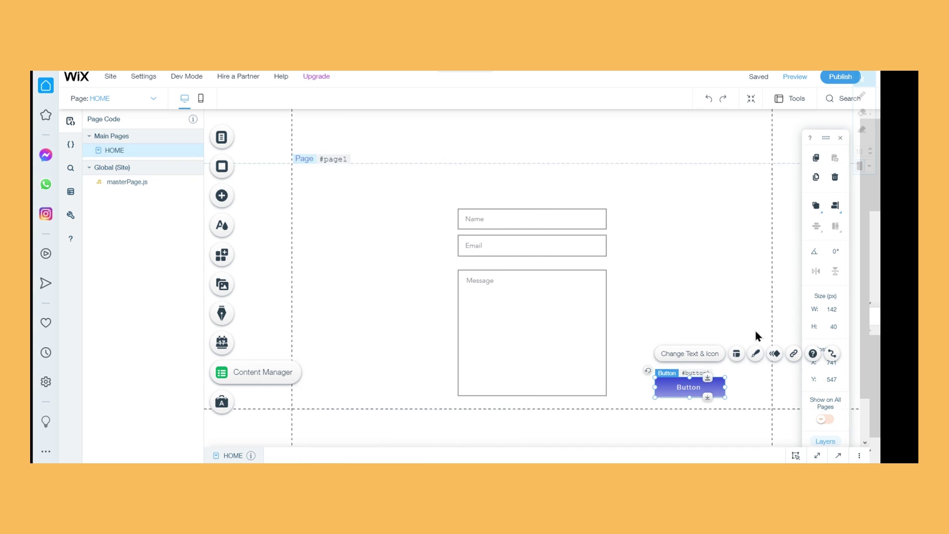
Change the button's label from 'Button' to 'Submit'
{"action": "left_click", "coordinate": [697, 354]}
{"action": "type", "text": "Submit"}
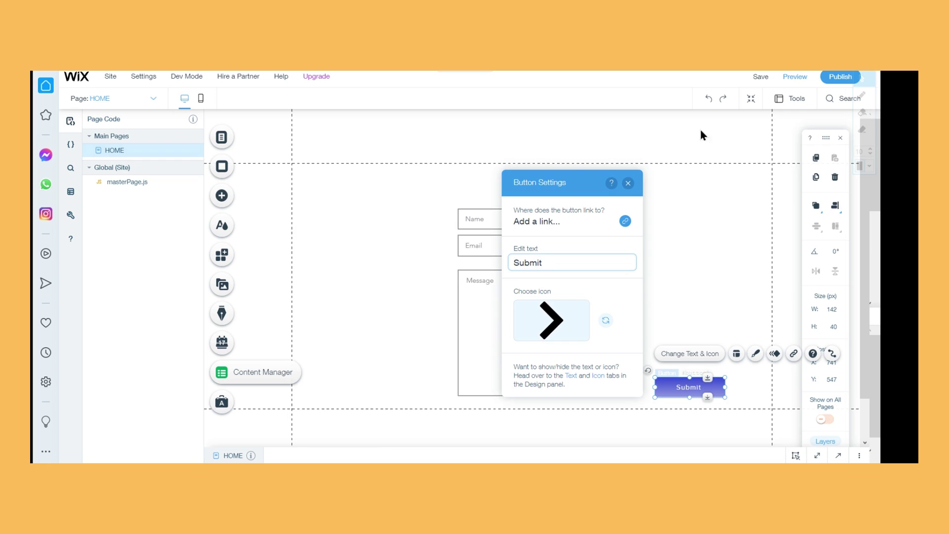
{"action": "left_click", "coordinate": [629, 184]}
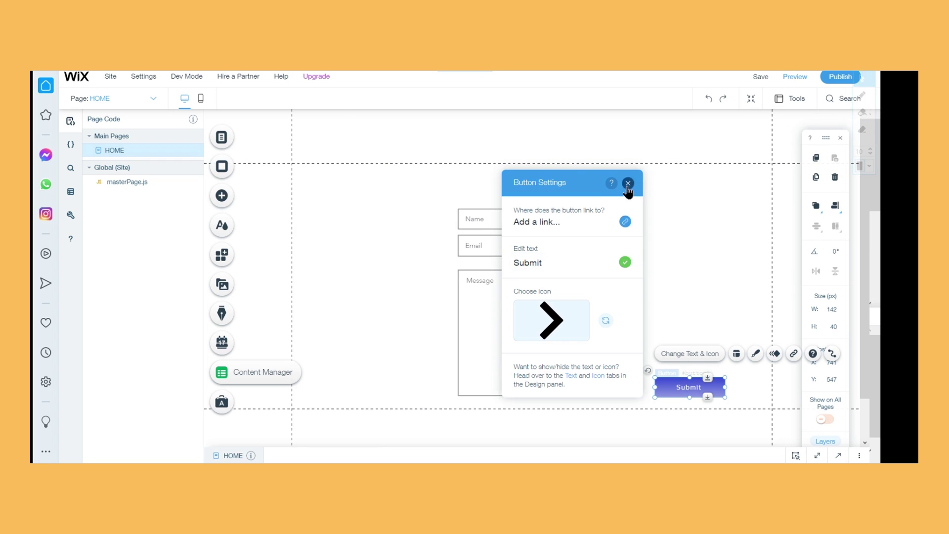
{"action": "left_click", "coordinate": [743, 252]}
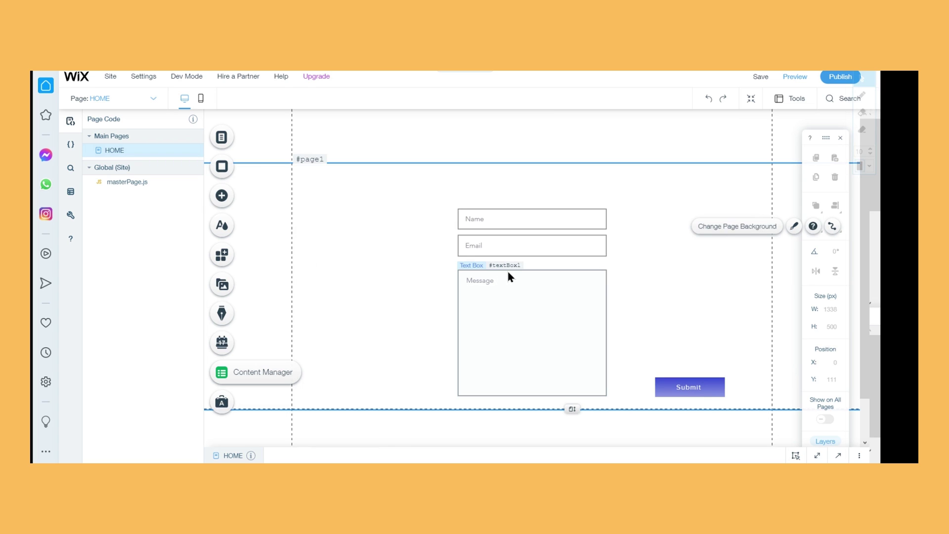
Add a Content Manager dataset and drag it to the page's upper left beside the form
{"action": "left_click", "coordinate": [233, 199]}
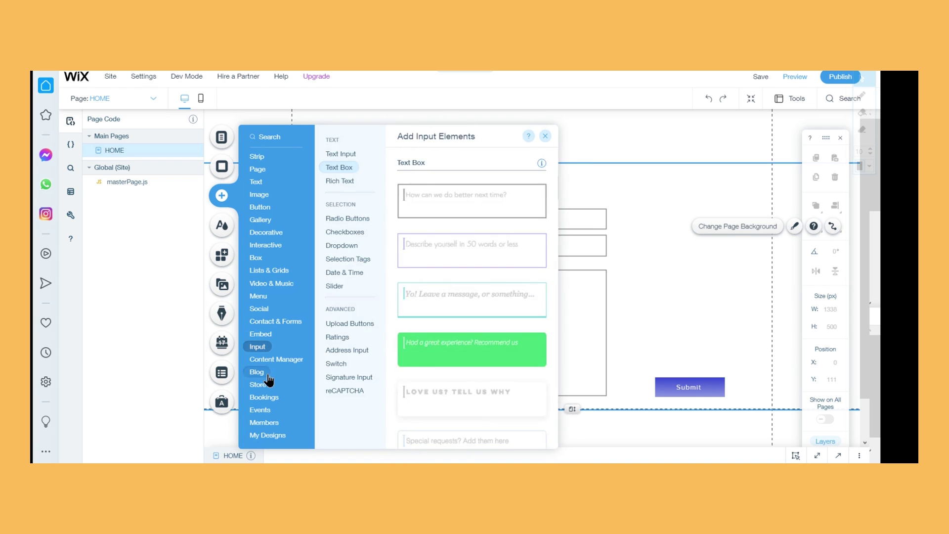
{"action": "mouse_move", "coordinate": [296, 359]}
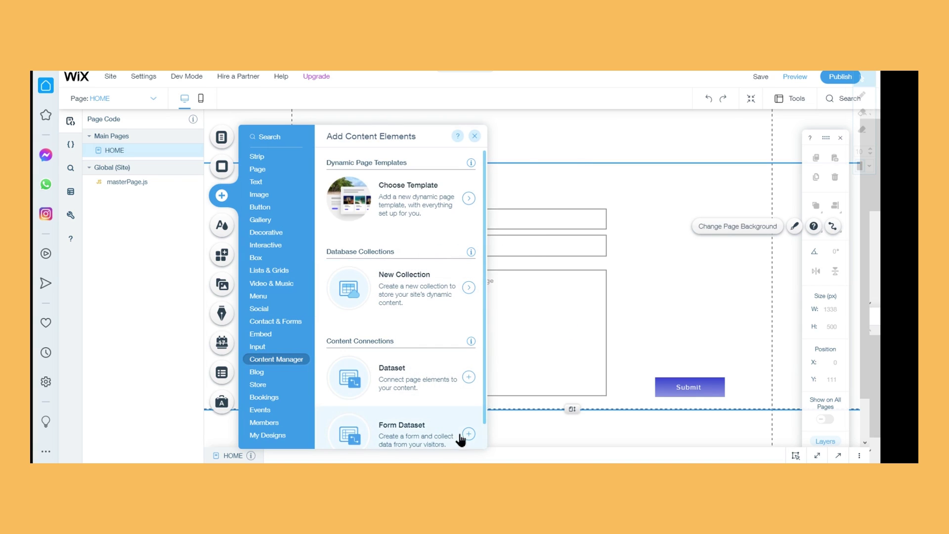
{"action": "scroll", "coordinate": [365, 309], "scroll_direction": "down", "scroll_amount": 1}
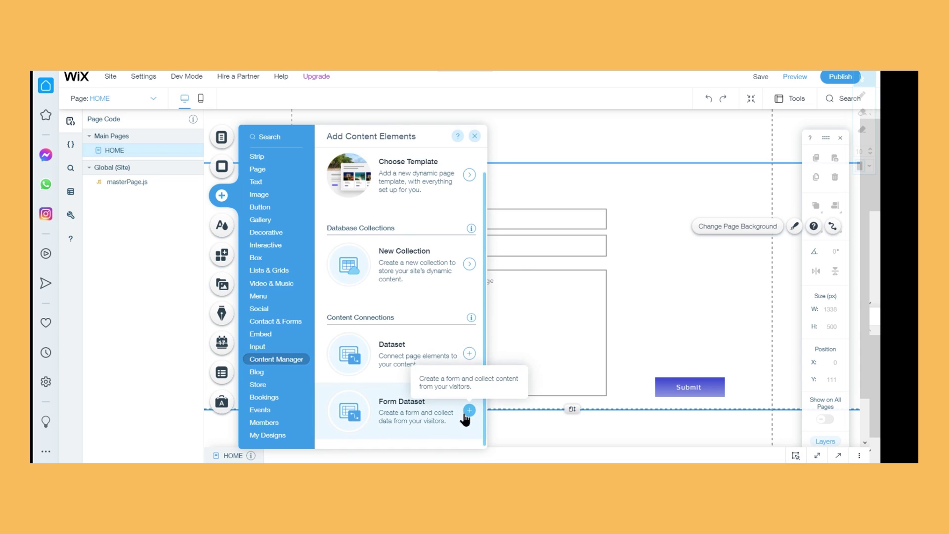
{"action": "left_click", "coordinate": [469, 410]}
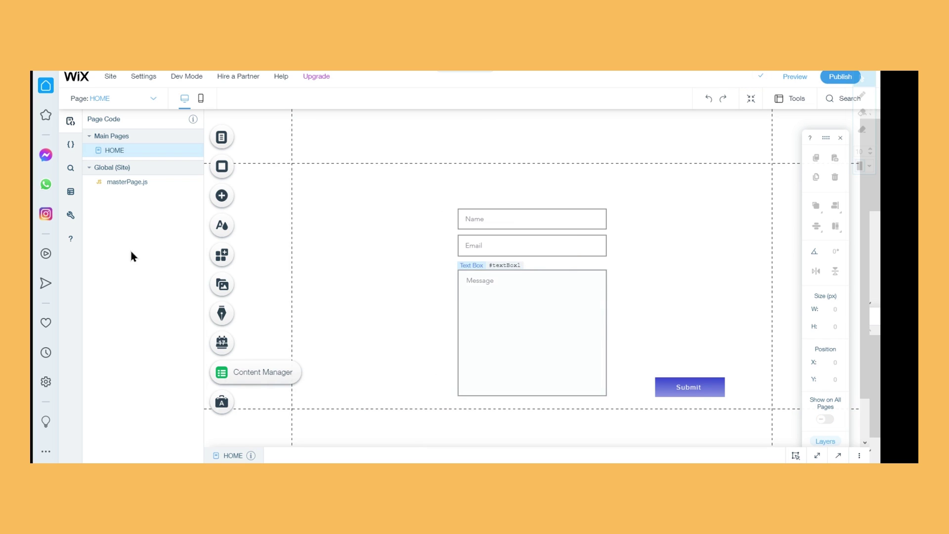
{"action": "left_click", "coordinate": [231, 195]}
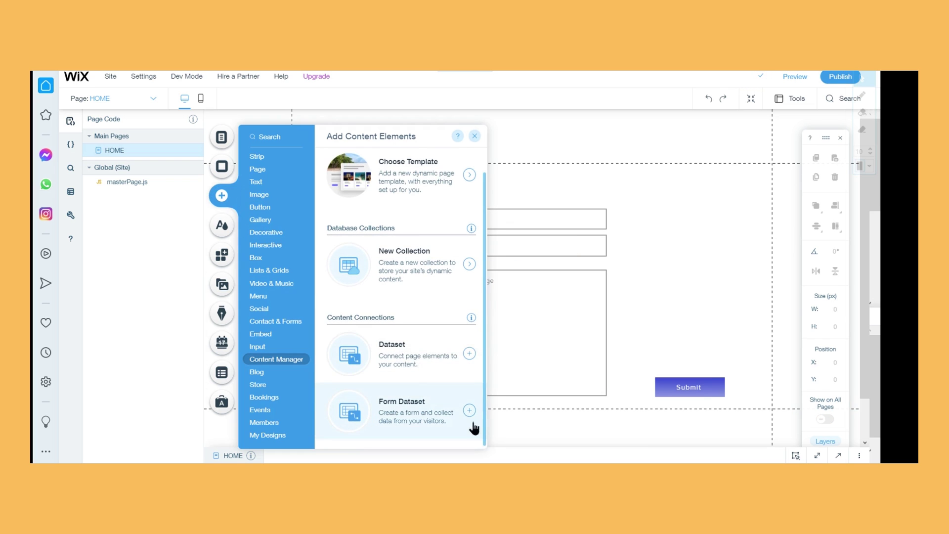
{"action": "left_click", "coordinate": [469, 355]}
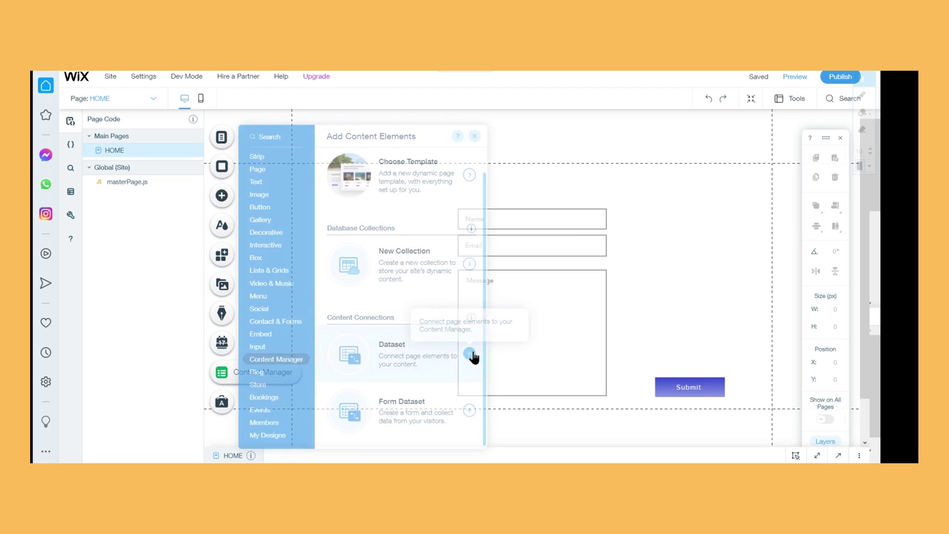
{"action": "left_click_drag", "start_coordinate": [558, 293], "coordinate": [340, 201]}
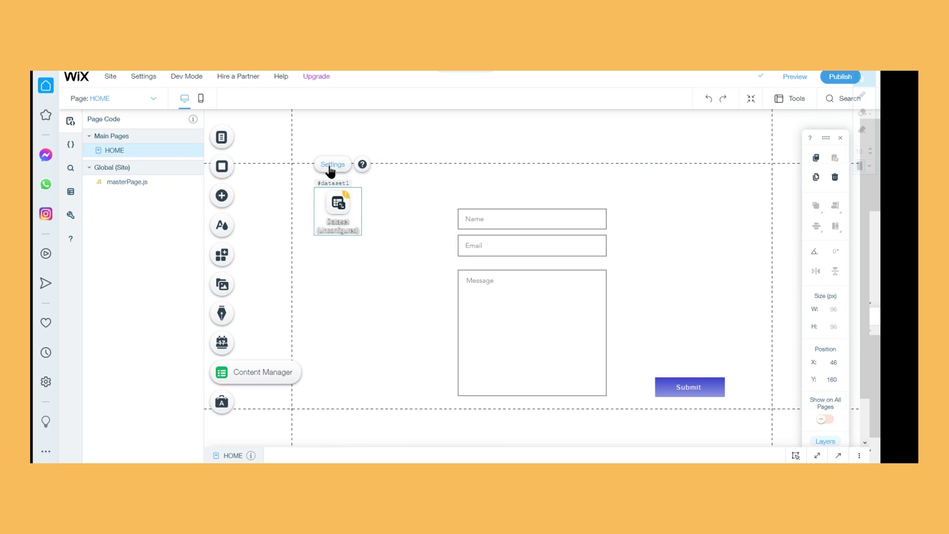
Connect the dataset to the Database collection
{"action": "left_click", "coordinate": [330, 166]}
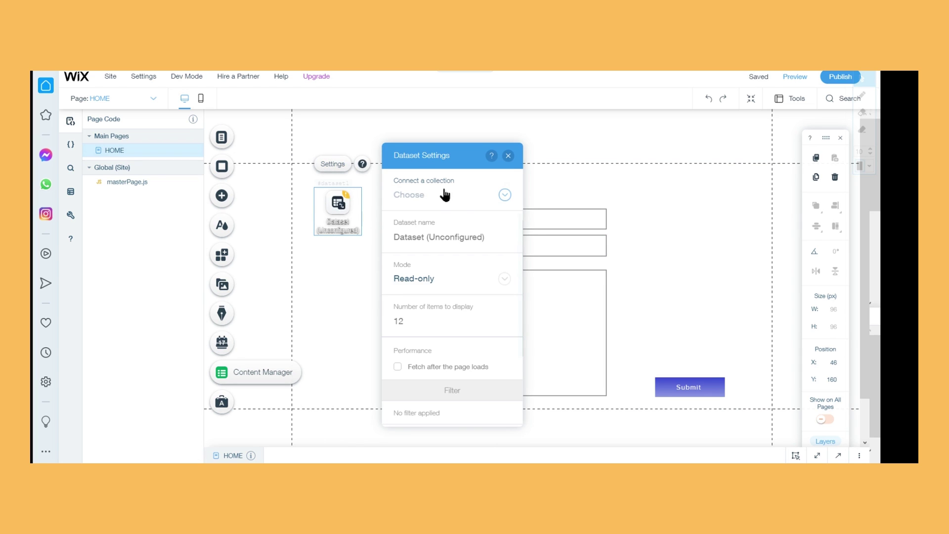
{"action": "left_click", "coordinate": [444, 195]}
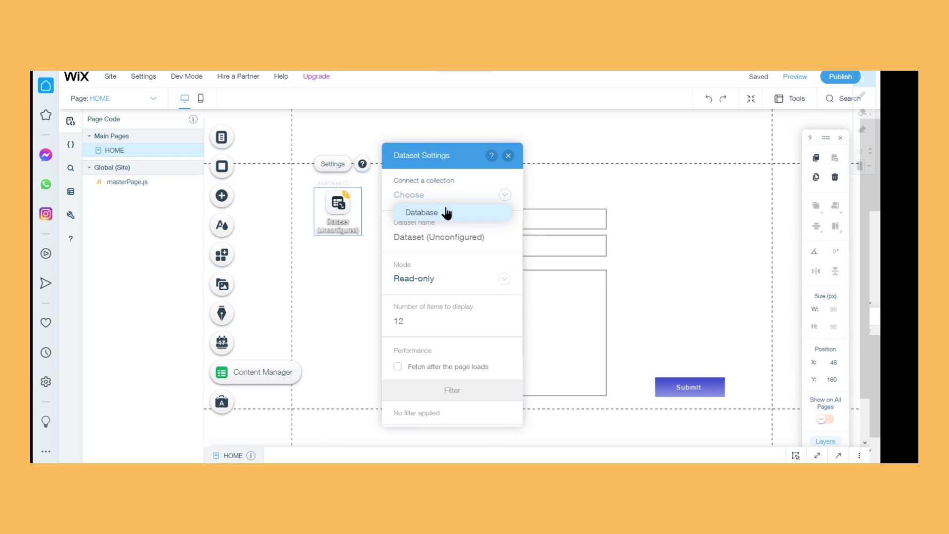
{"action": "left_click", "coordinate": [446, 213]}
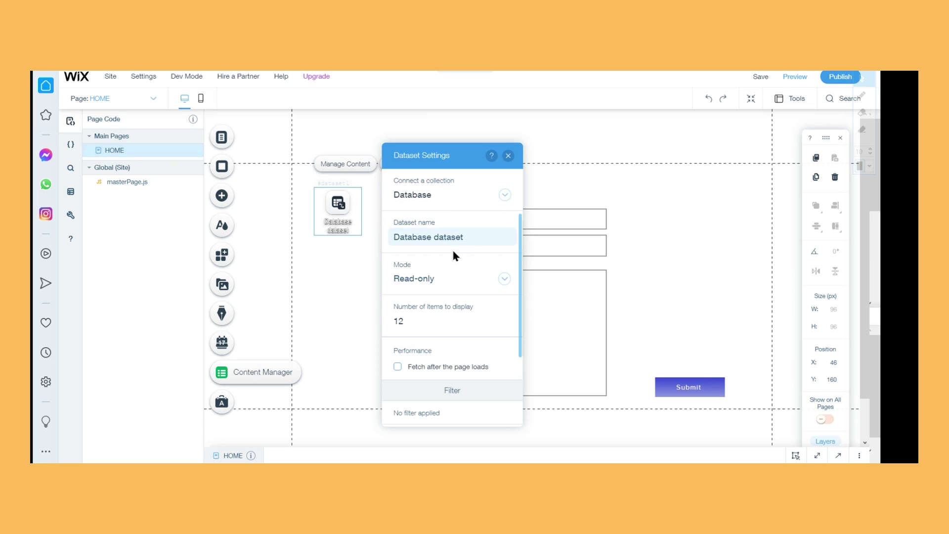
Rename the dataset to 'Dataset'
{"action": "left_click", "coordinate": [489, 240]}
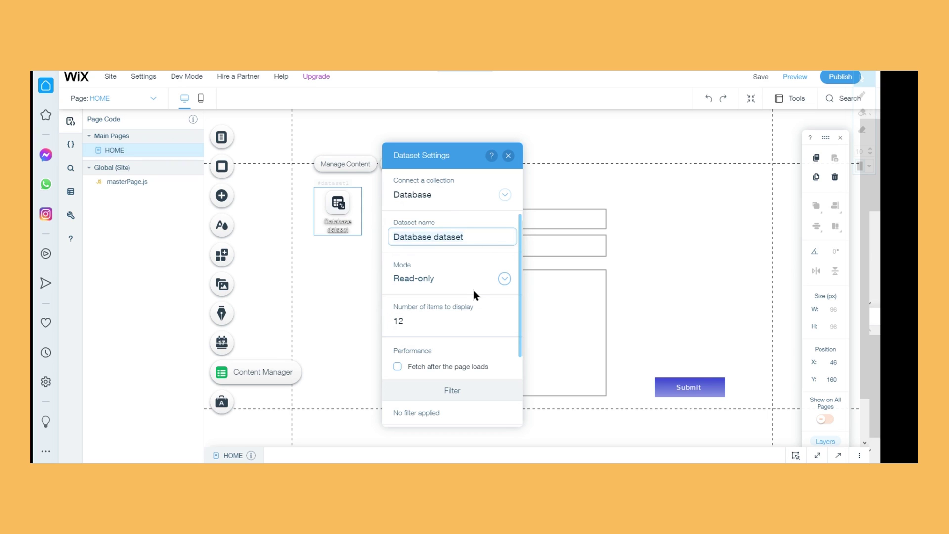
{"action": "key", "text": "ctrl+a"}
{"action": "key", "text": "BackSpace"}
{"action": "type", "text": "Dataset"}
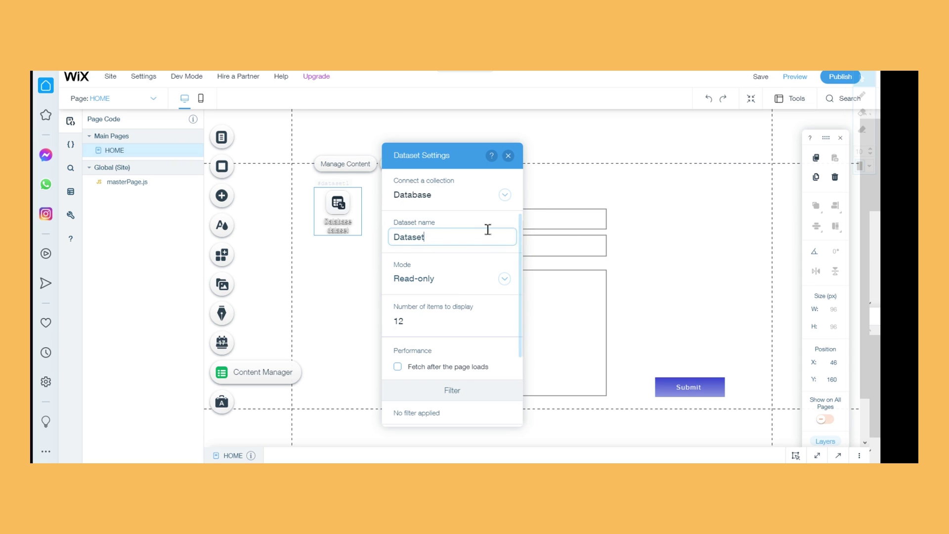
{"action": "left_click", "coordinate": [499, 260]}
Try the dataset modes, switching from Write-only to Read & Write
{"action": "left_click", "coordinate": [485, 278]}
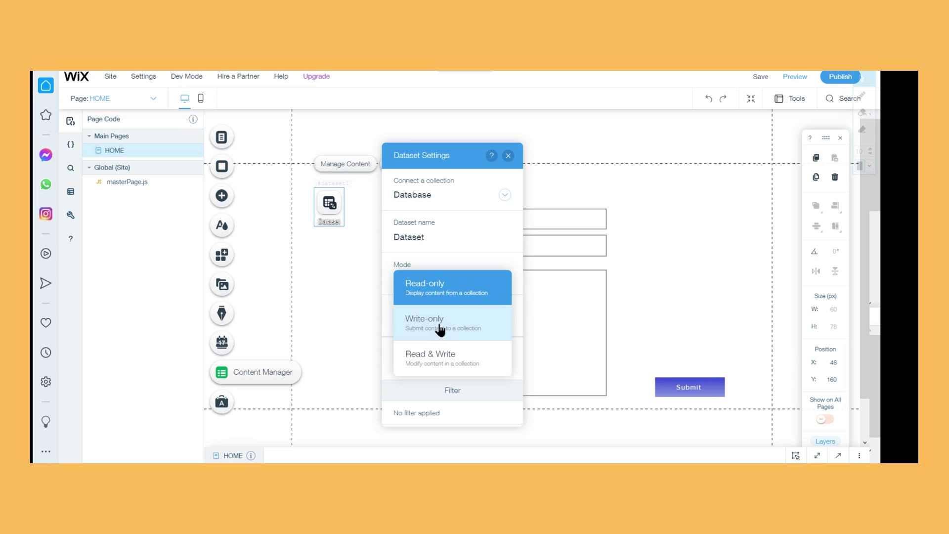
{"action": "left_click", "coordinate": [420, 327]}
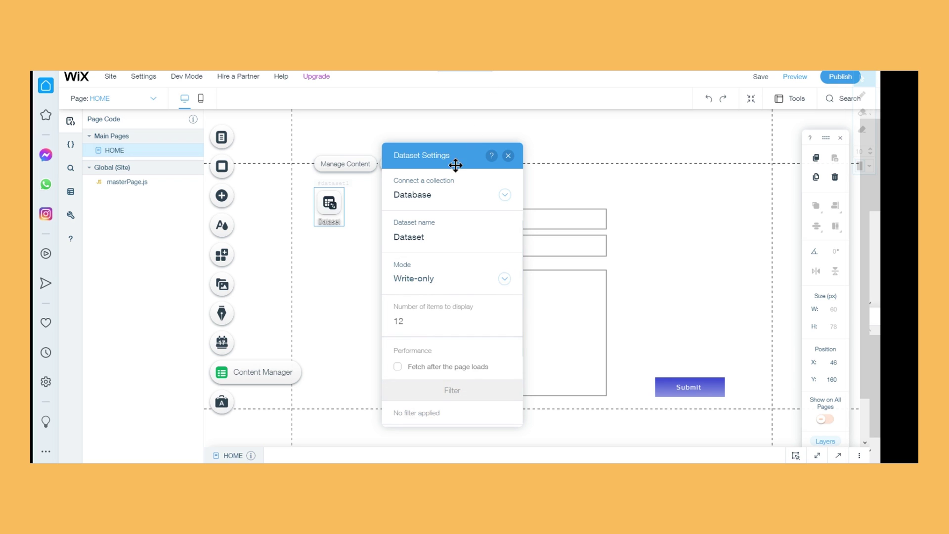
{"action": "left_click_drag", "start_coordinate": [455, 158], "coordinate": [339, 154]}
{"action": "left_click", "coordinate": [343, 279]}
{"action": "left_click", "coordinate": [355, 315]}
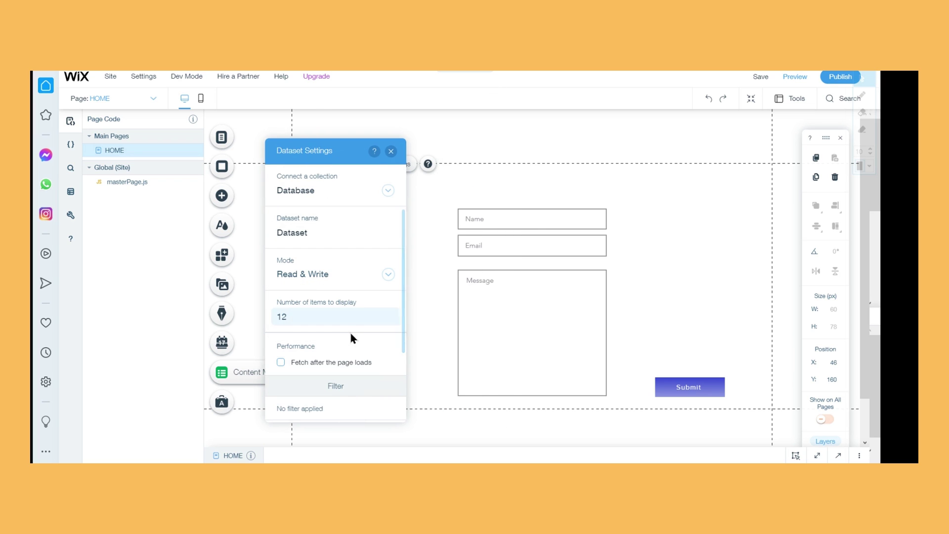
{"action": "left_click", "coordinate": [331, 282]}
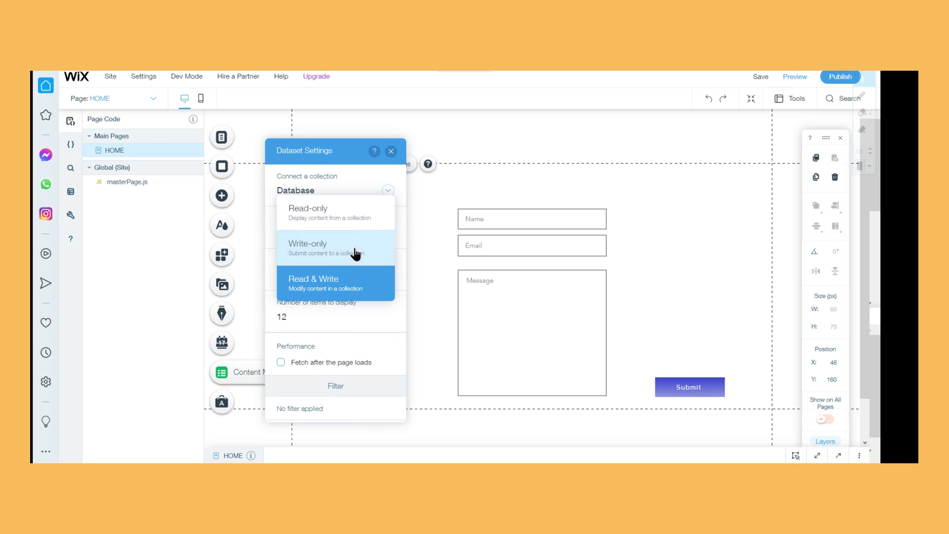
{"action": "left_click", "coordinate": [364, 285]}
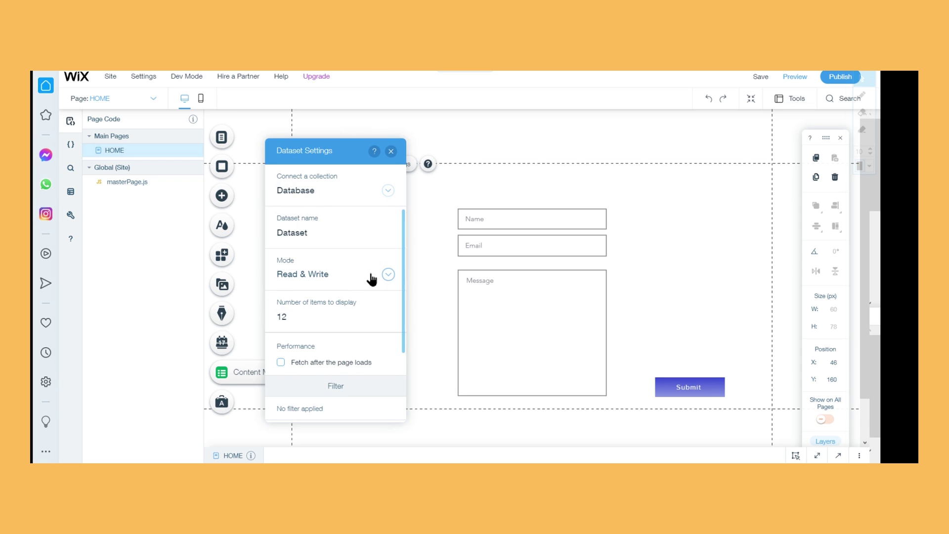
Settle the dataset mode on Write-only and close its settings
{"action": "left_click", "coordinate": [371, 276]}
{"action": "left_click", "coordinate": [319, 296]}
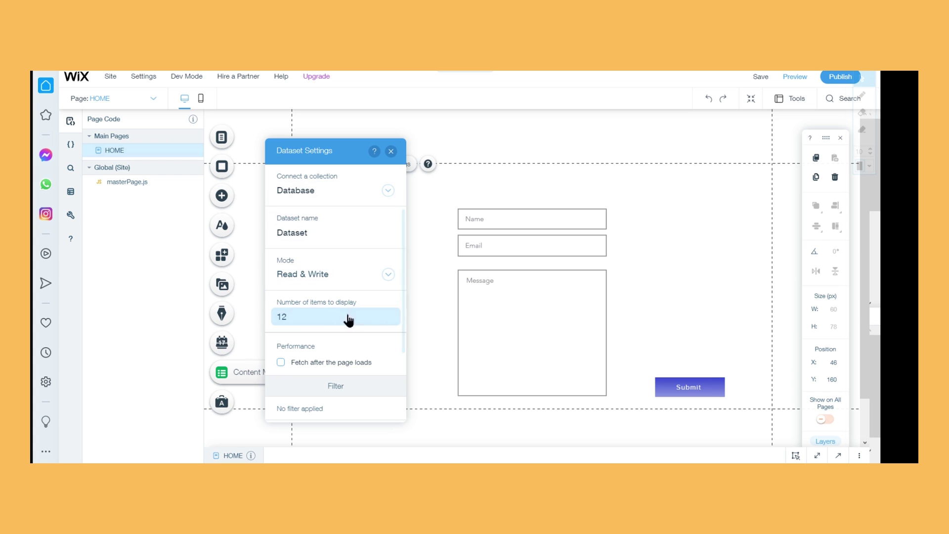
{"action": "left_click", "coordinate": [361, 282]}
{"action": "left_click", "coordinate": [348, 248]}
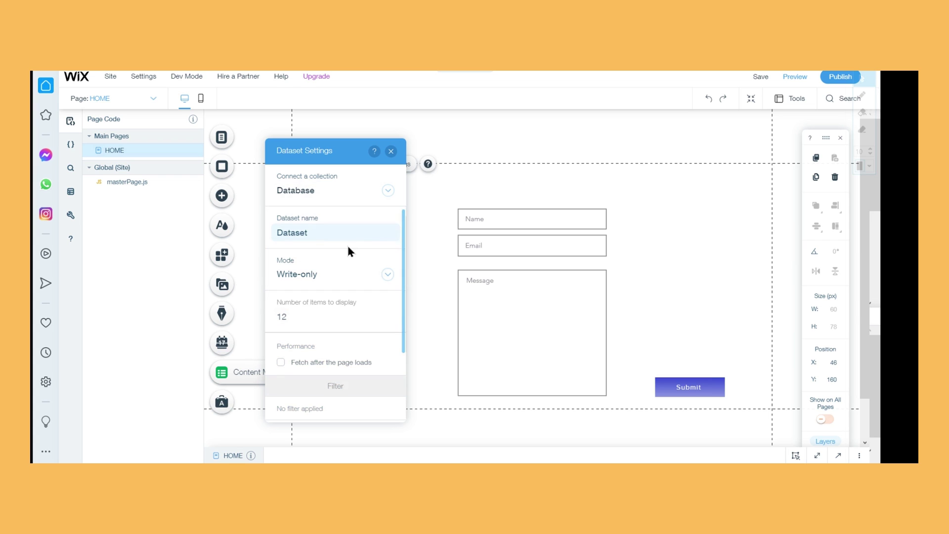
{"action": "scroll", "coordinate": [309, 274], "scroll_direction": "down", "scroll_amount": 3}
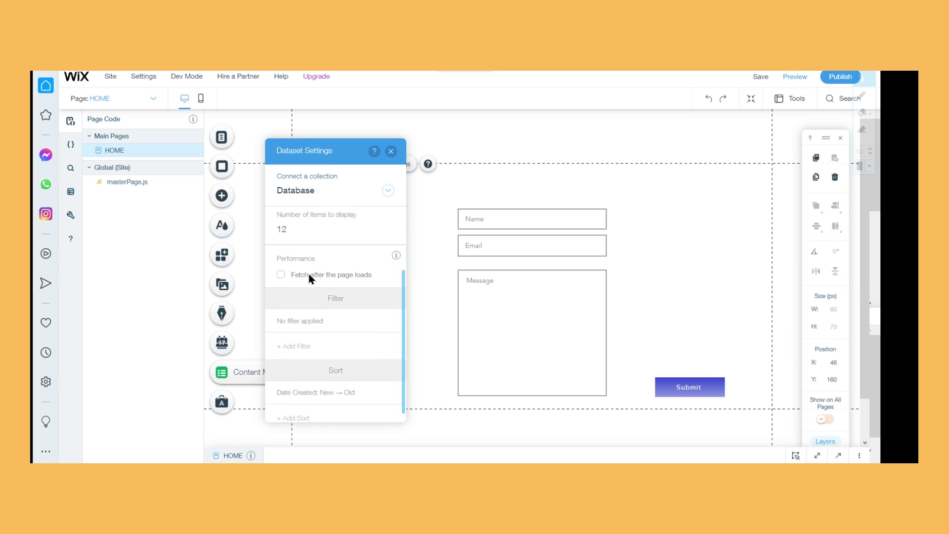
{"action": "scroll", "coordinate": [316, 252], "scroll_direction": "up", "scroll_amount": 3}
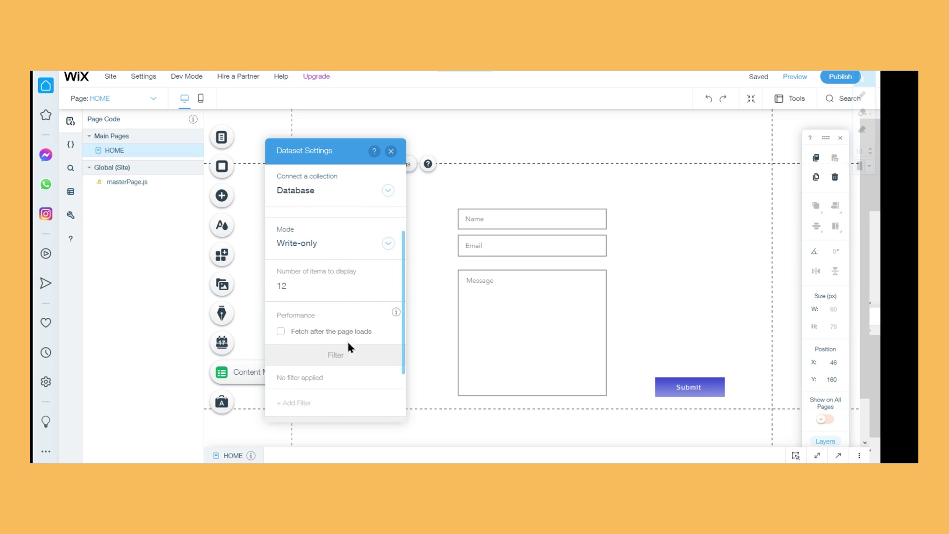
{"action": "scroll", "coordinate": [365, 331], "scroll_direction": "down", "scroll_amount": 3}
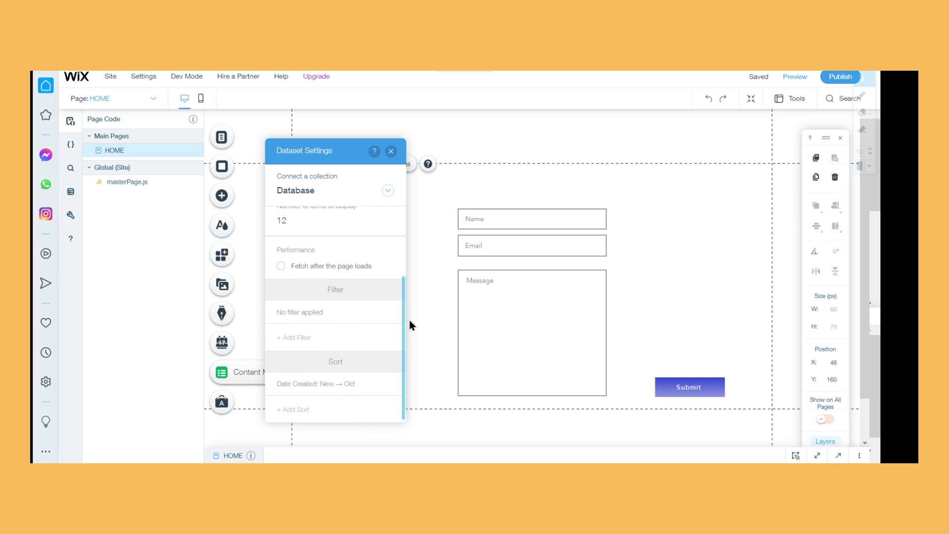
{"action": "left_click", "coordinate": [391, 152]}
Bind the Name input to the dataset's Name field
{"action": "left_click", "coordinate": [542, 222]}
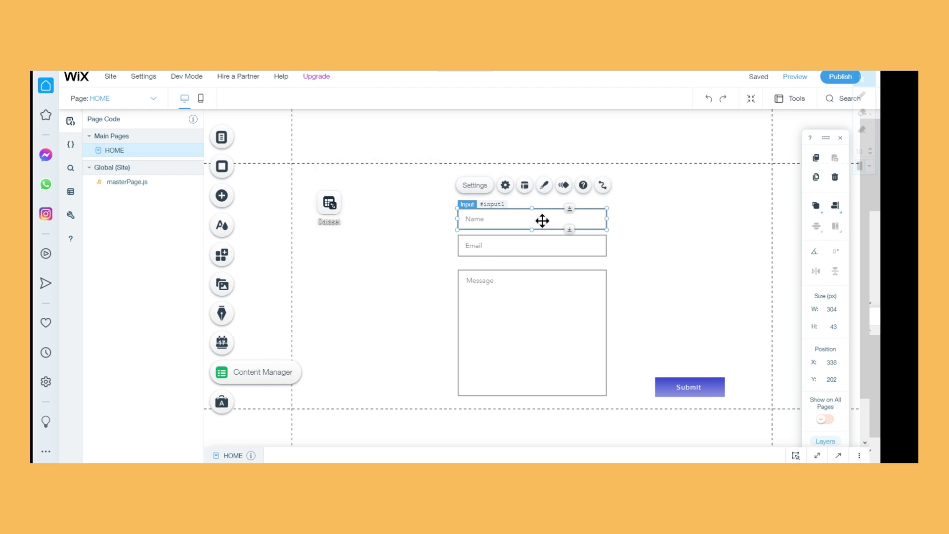
{"action": "left_click", "coordinate": [601, 186]}
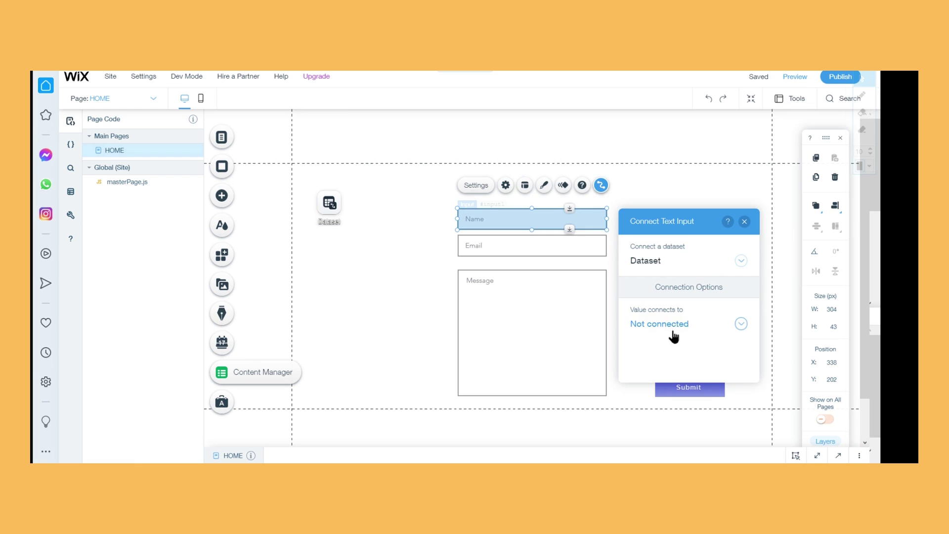
{"action": "left_click", "coordinate": [652, 327]}
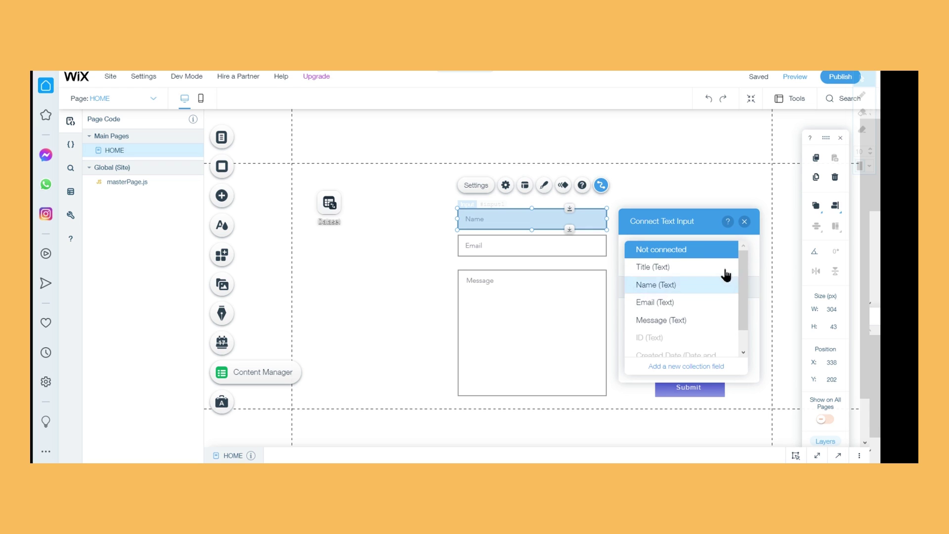
{"action": "left_click", "coordinate": [706, 287]}
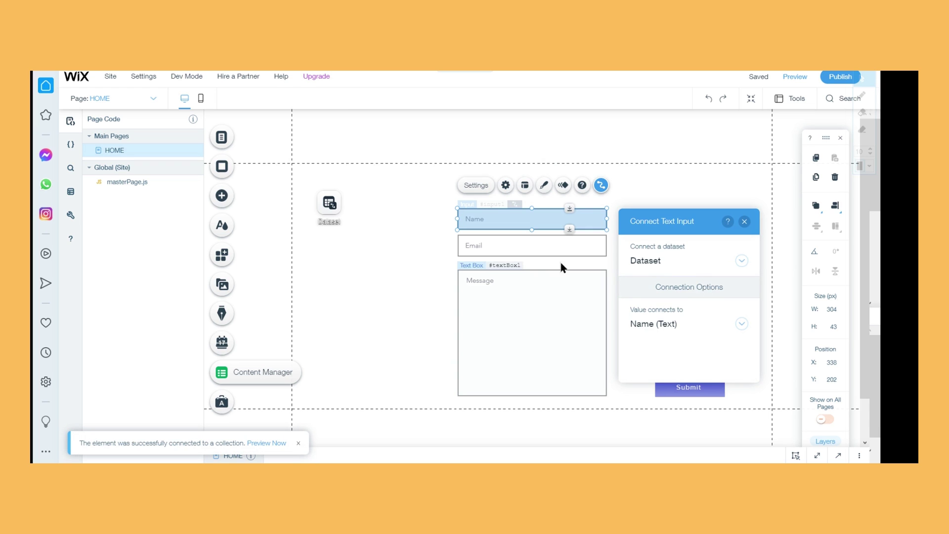
Bind the Email input to the dataset's Email field
{"action": "left_click", "coordinate": [573, 240]}
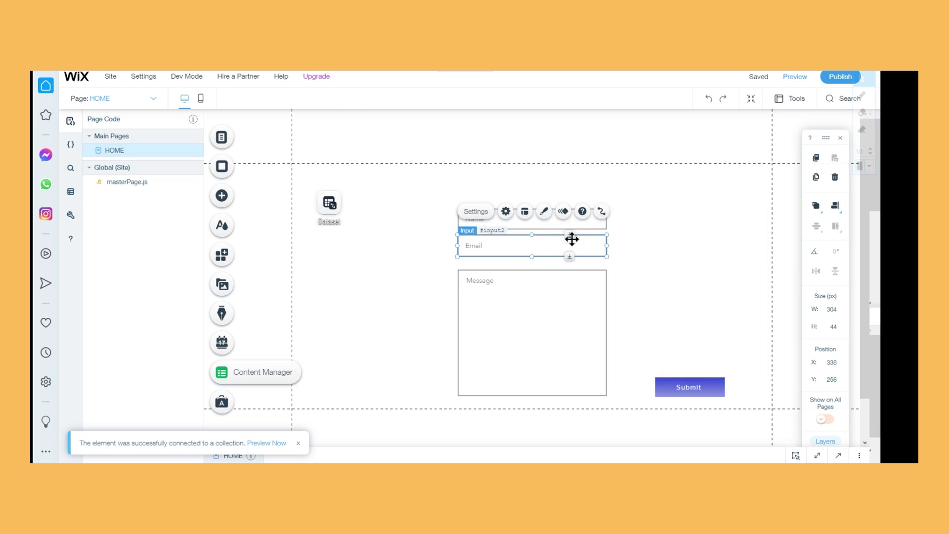
{"action": "left_click", "coordinate": [603, 211]}
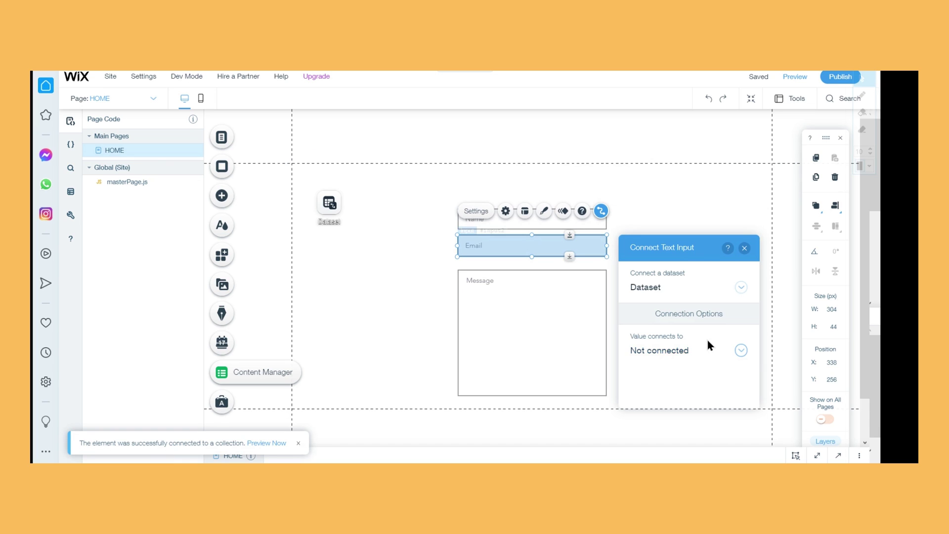
{"action": "left_click", "coordinate": [695, 350]}
{"action": "left_click", "coordinate": [696, 331]}
Bind the Message box to the dataset's Message field
{"action": "left_click", "coordinate": [562, 344]}
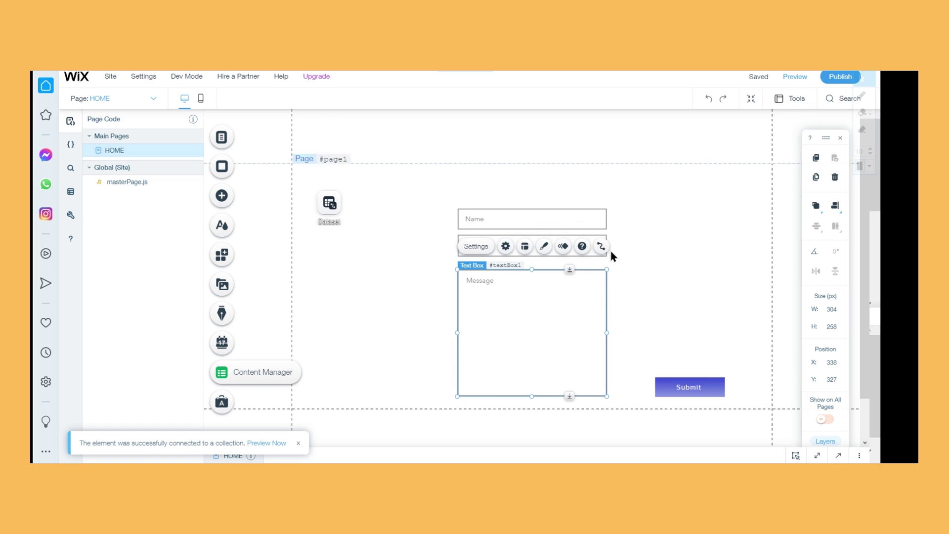
{"action": "left_click", "coordinate": [604, 248]}
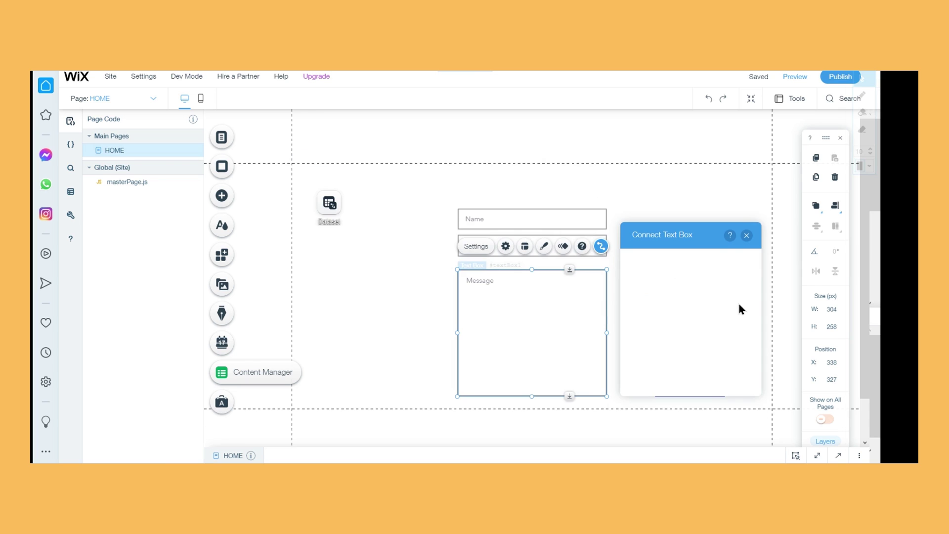
{"action": "left_click", "coordinate": [663, 354]}
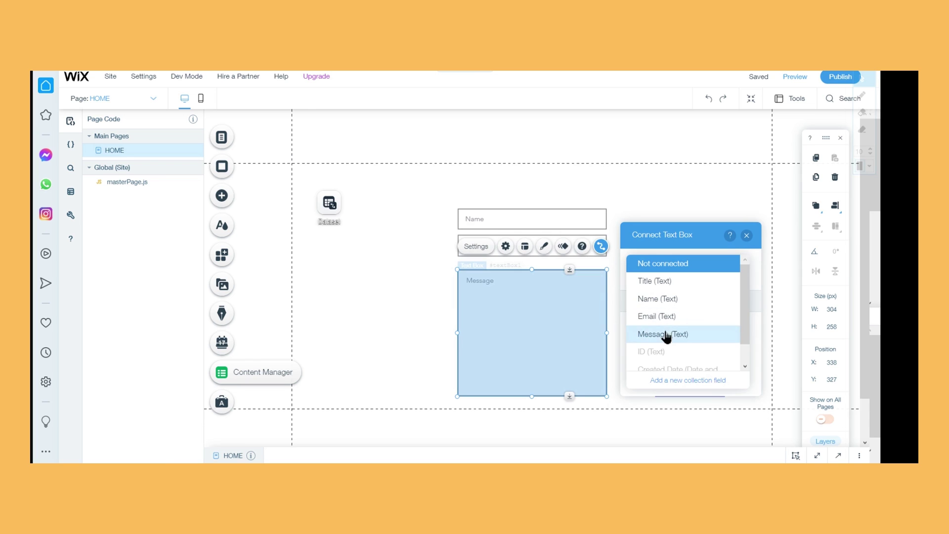
{"action": "left_click", "coordinate": [682, 335]}
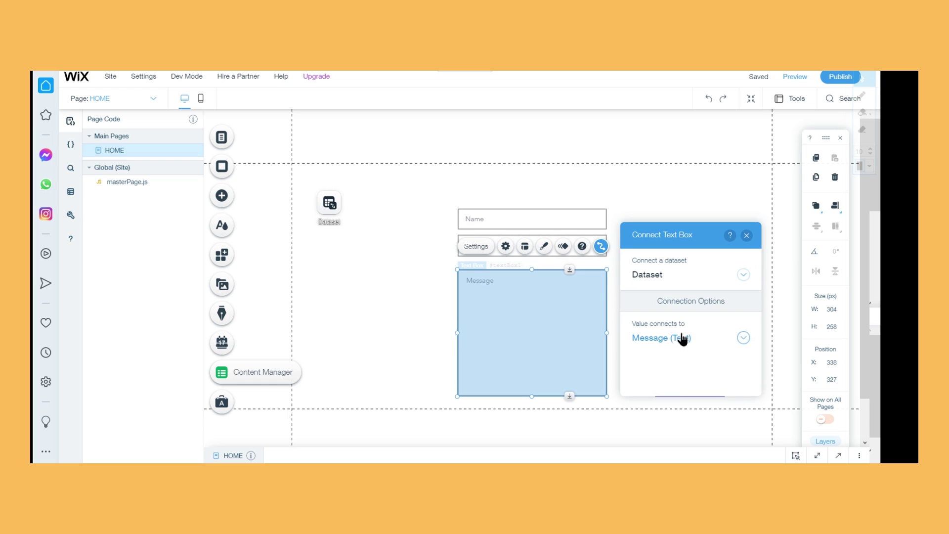
{"action": "left_click", "coordinate": [746, 236]}
{"action": "left_click", "coordinate": [687, 388]}
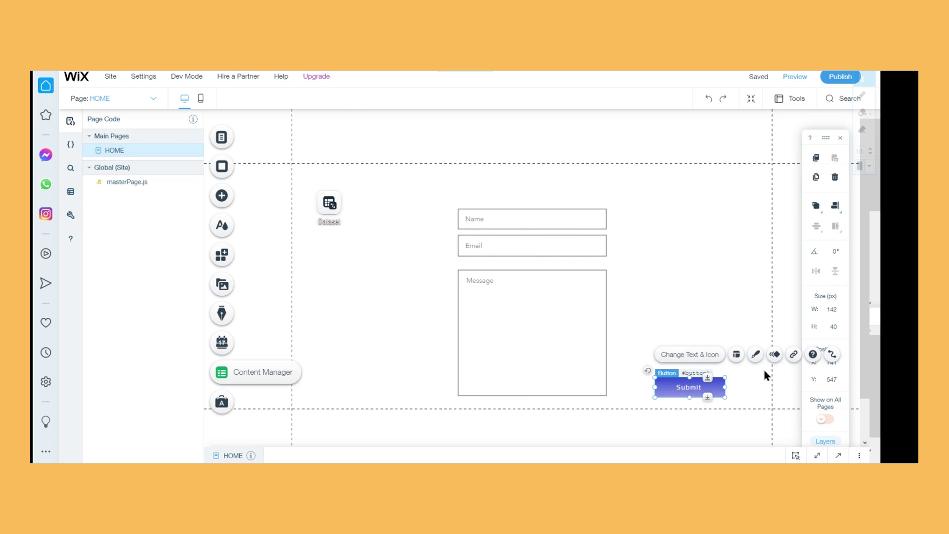
Set the Submit button's click action to Submit on the Dataset
{"action": "left_click", "coordinate": [833, 354]}
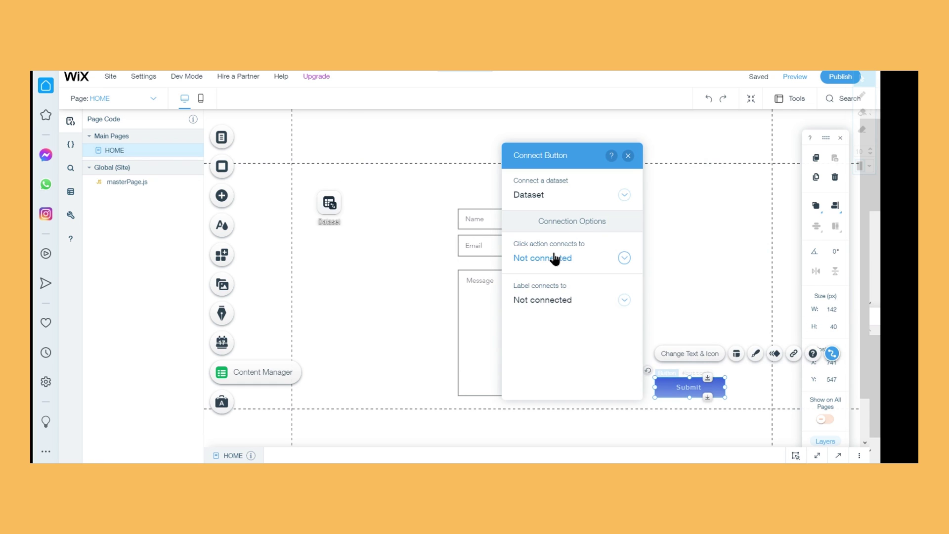
{"action": "left_click", "coordinate": [563, 257]}
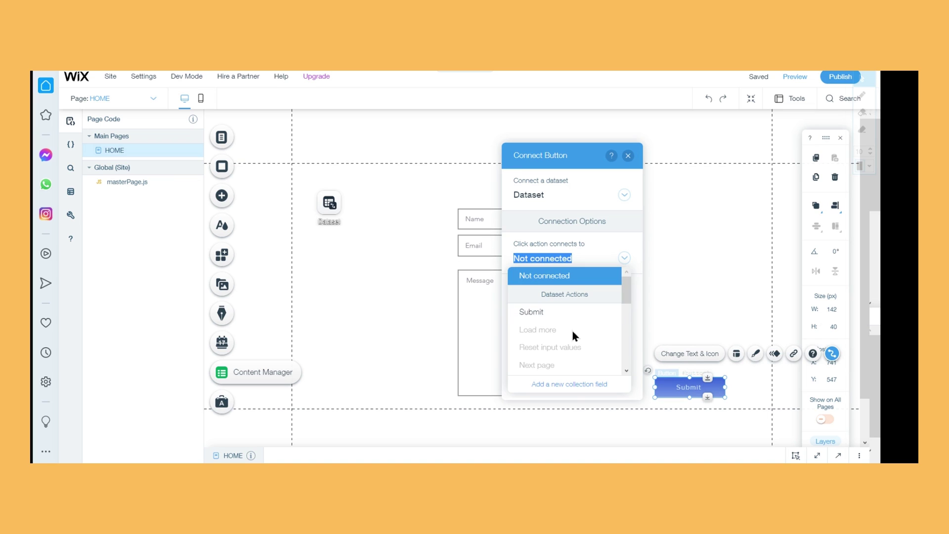
{"action": "left_click", "coordinate": [601, 317]}
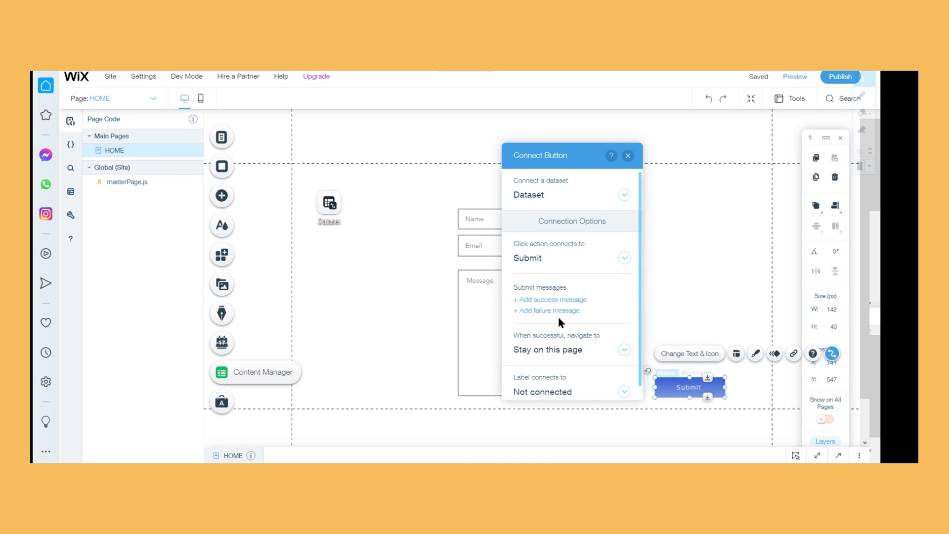
{"action": "scroll", "coordinate": [571, 306], "scroll_direction": "down", "scroll_amount": 1}
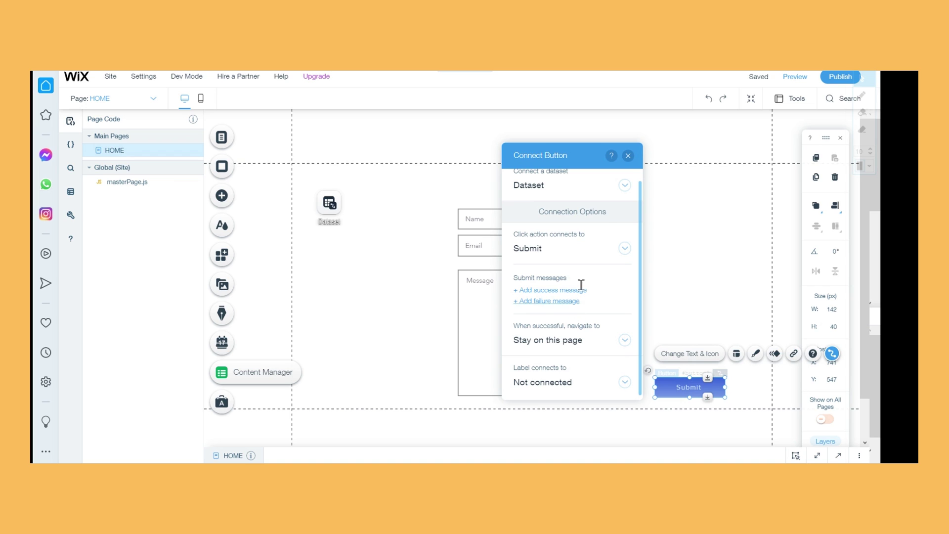
{"action": "left_click", "coordinate": [628, 155]}
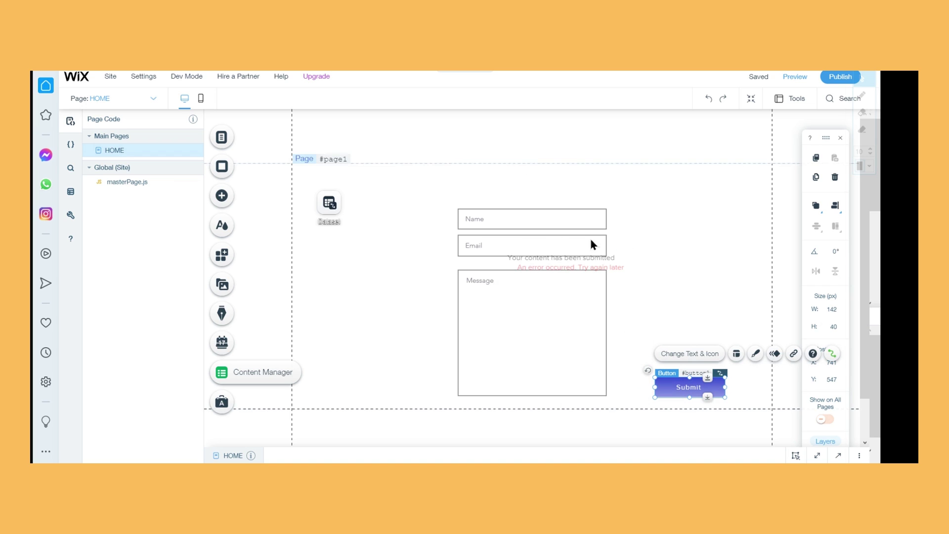
{"action": "left_click", "coordinate": [562, 259]}
Move the error message above the Submit button and the success message just above it
{"action": "double_click", "coordinate": [561, 257]}
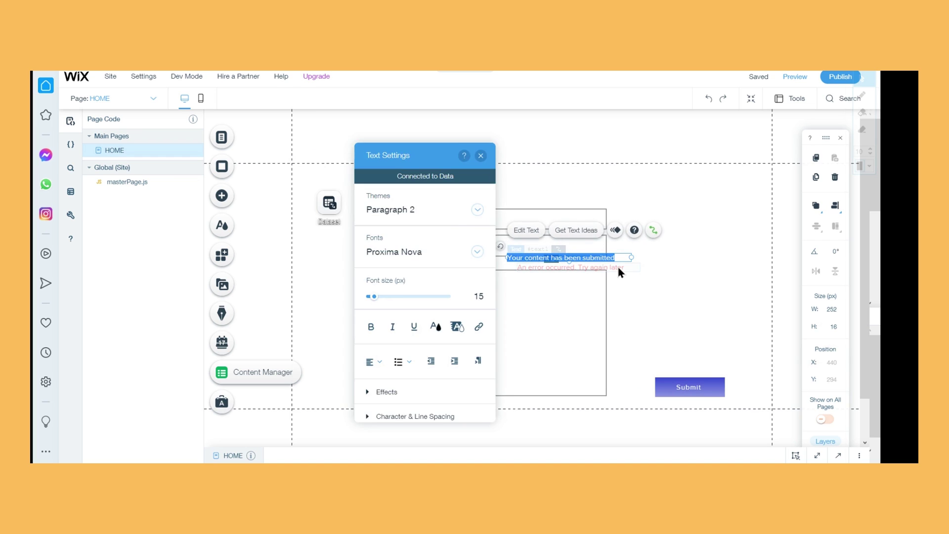
{"action": "left_click", "coordinate": [617, 266]}
{"action": "double_click", "coordinate": [617, 266]}
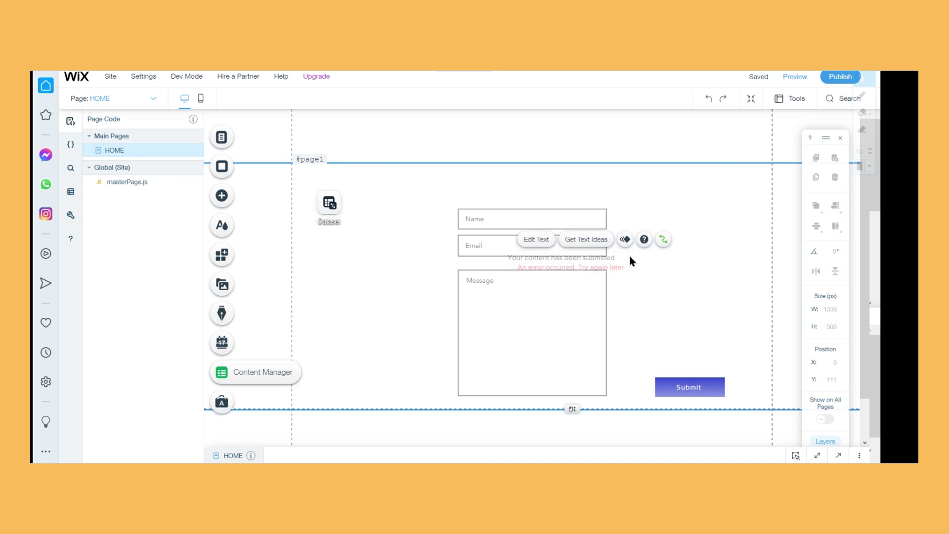
{"action": "key", "text": "Escape"}
{"action": "left_click_drag", "start_coordinate": [628, 265], "coordinate": [737, 342]}
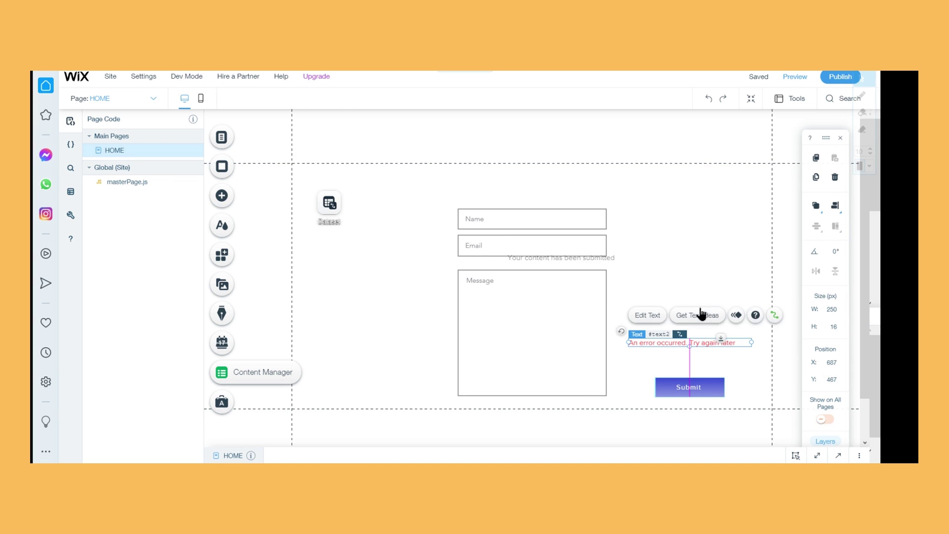
{"action": "left_click", "coordinate": [595, 257]}
{"action": "left_click_drag", "start_coordinate": [595, 257], "coordinate": [710, 319]}
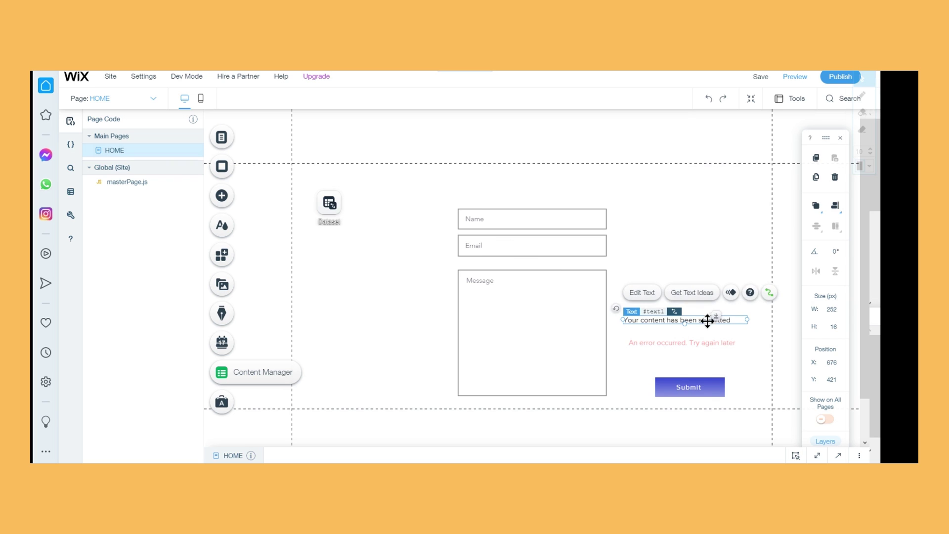
Change the success message text to 'Your message was sent.'
{"action": "double_click", "coordinate": [707, 320]}
{"action": "type", "text": "Your message was sent."}
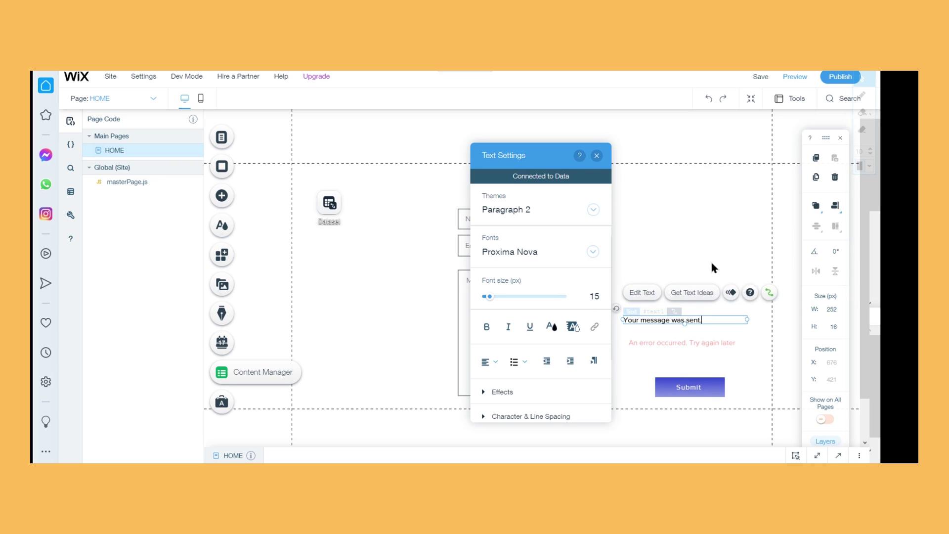
{"action": "left_click", "coordinate": [598, 155]}
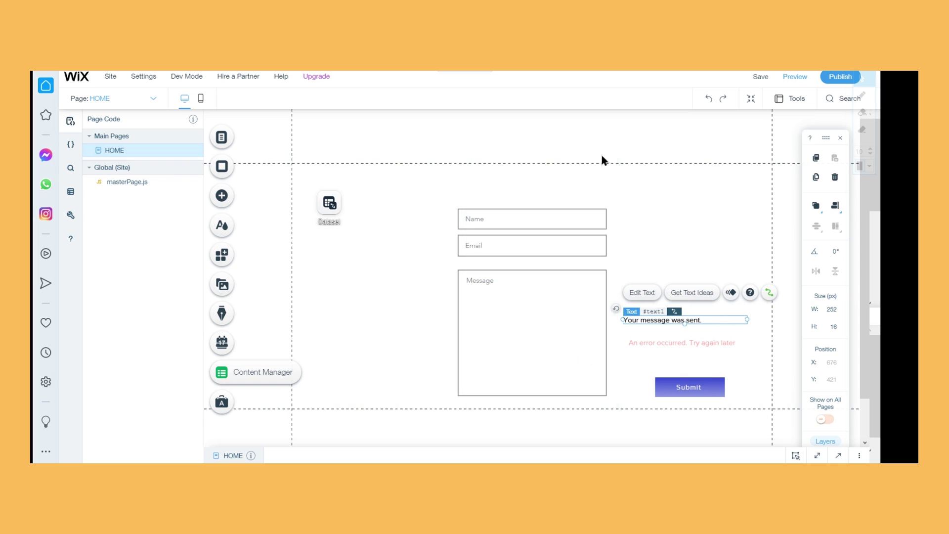
{"action": "left_click", "coordinate": [678, 165]}
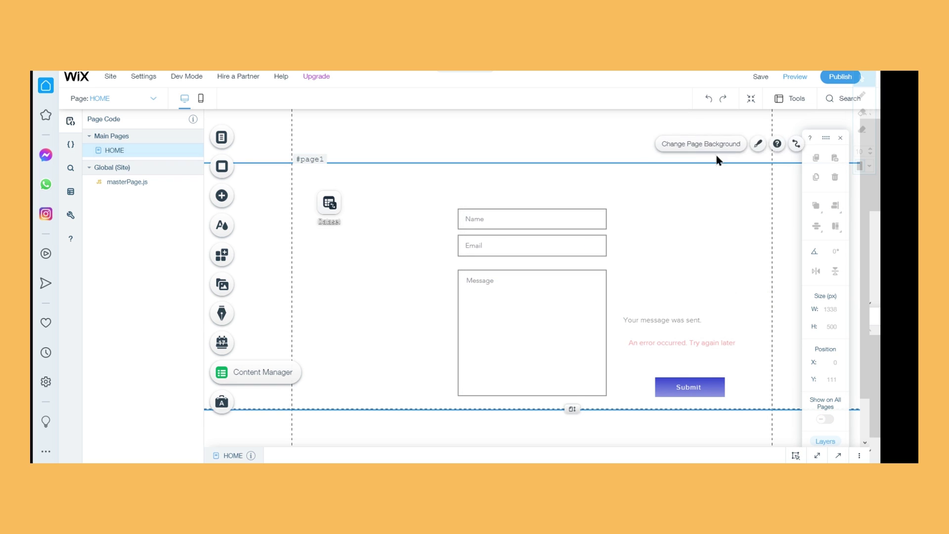
Preview the site, submit a sample Name, Email and Message entry, and return to the editor
{"action": "left_click", "coordinate": [802, 77]}
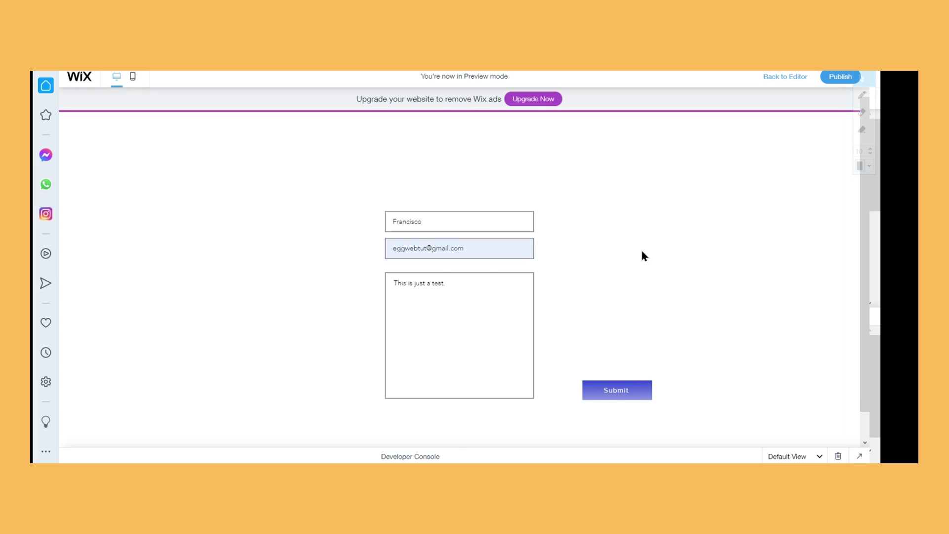
{"action": "scroll", "coordinate": [738, 355], "scroll_direction": "down", "scroll_amount": 1}
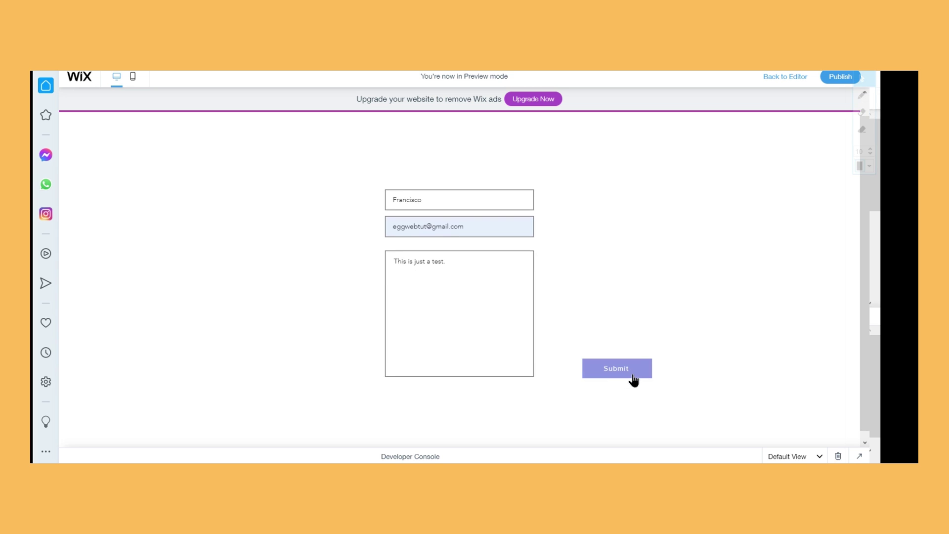
{"action": "left_click", "coordinate": [616, 372]}
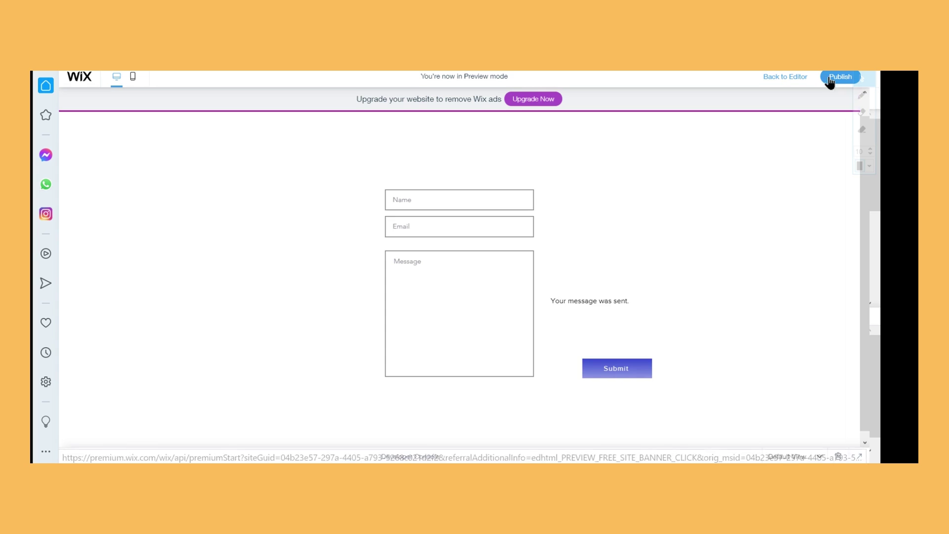
{"action": "left_click", "coordinate": [791, 77]}
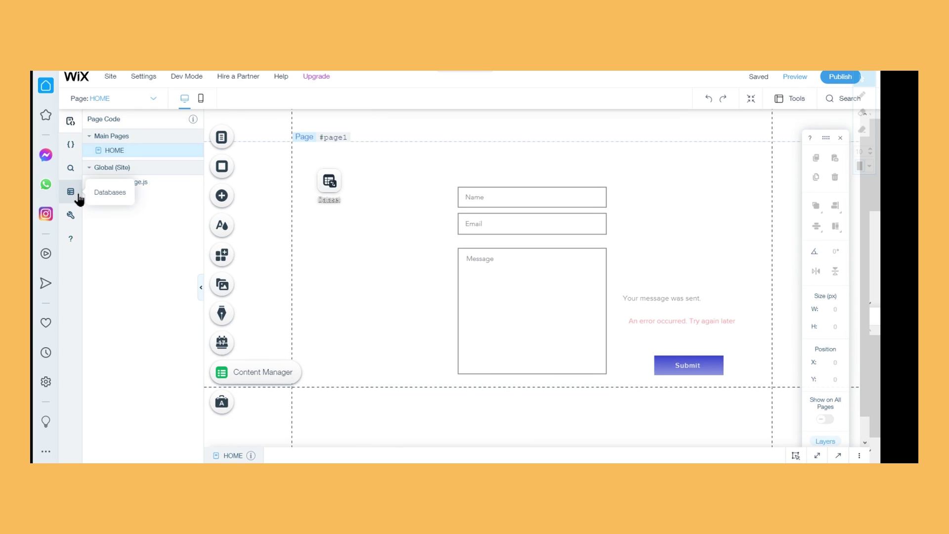
Open the Database collection in Content Manager to check the new submitted row, then close it
{"action": "left_click", "coordinate": [70, 192]}
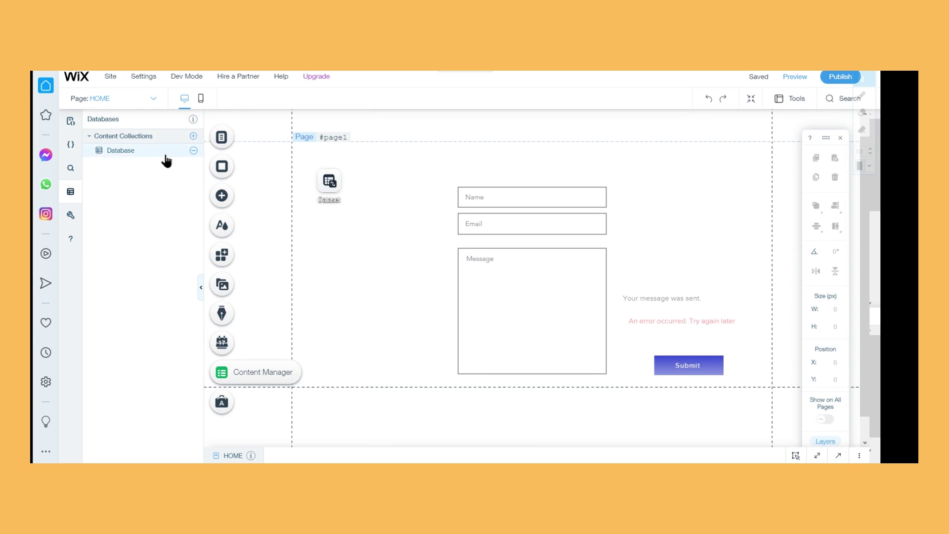
{"action": "left_click", "coordinate": [166, 157]}
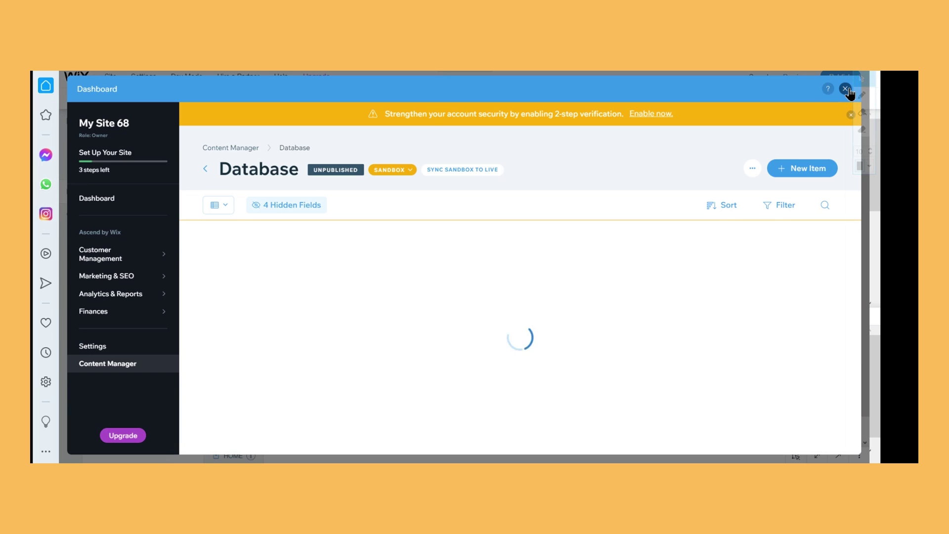
{"action": "left_click", "coordinate": [846, 89]}
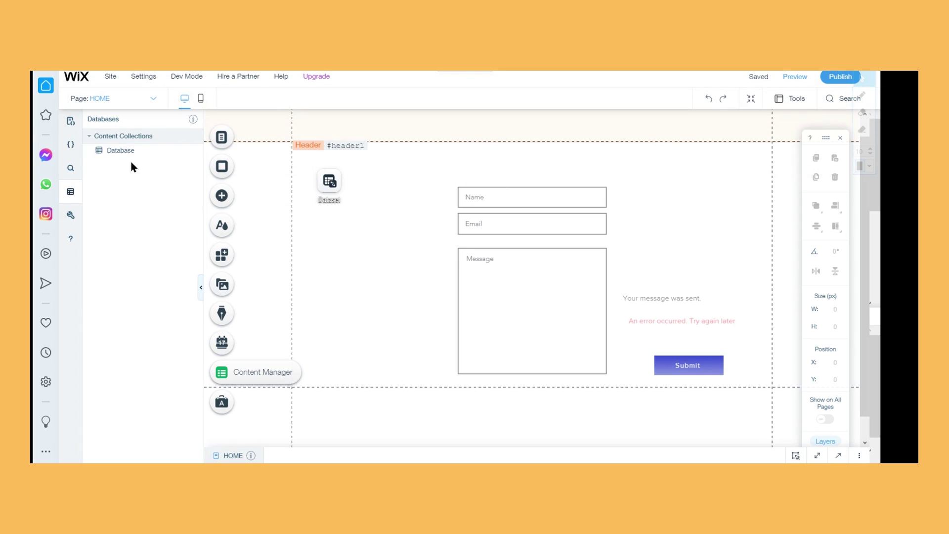
{"action": "left_click", "coordinate": [168, 153]}
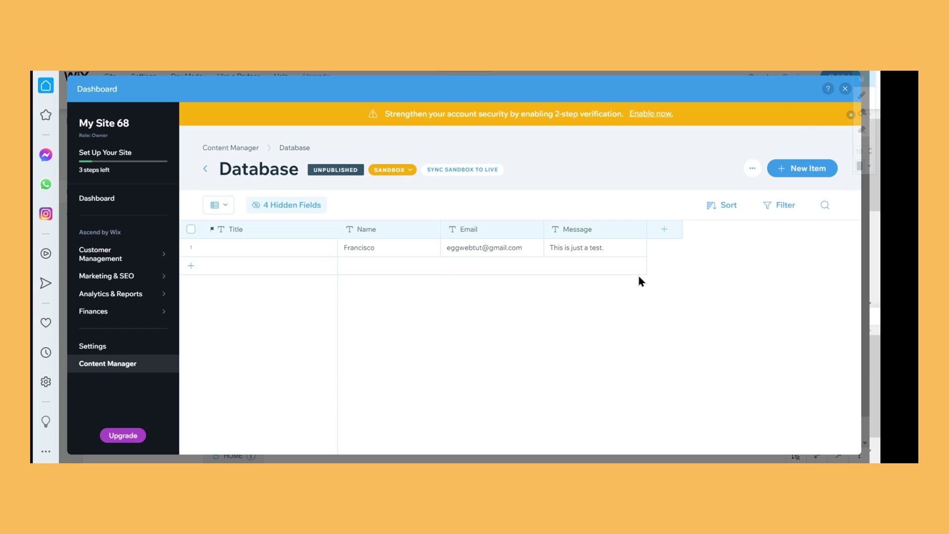
{"action": "left_click", "coordinate": [846, 89]}
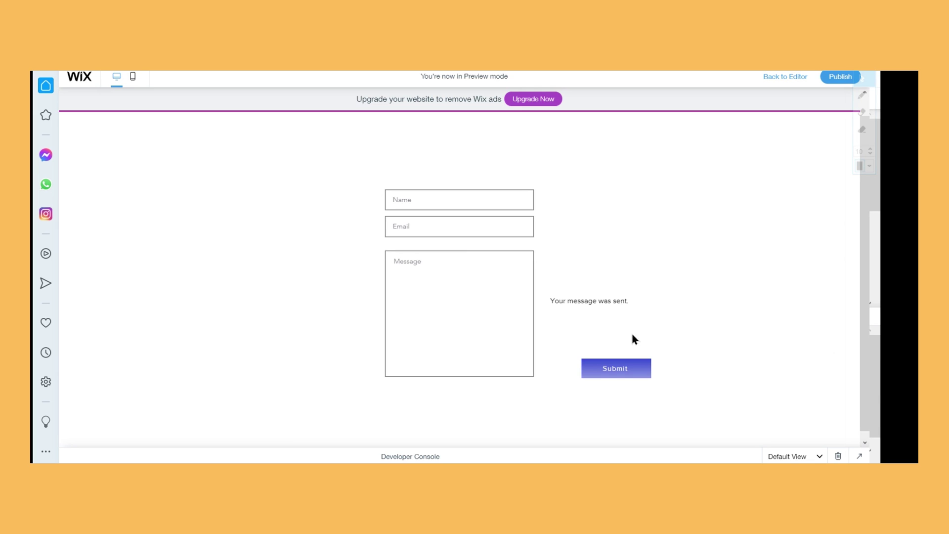
Return from preview and reopen the Database collection from Content Collections
{"action": "left_click", "coordinate": [791, 83]}
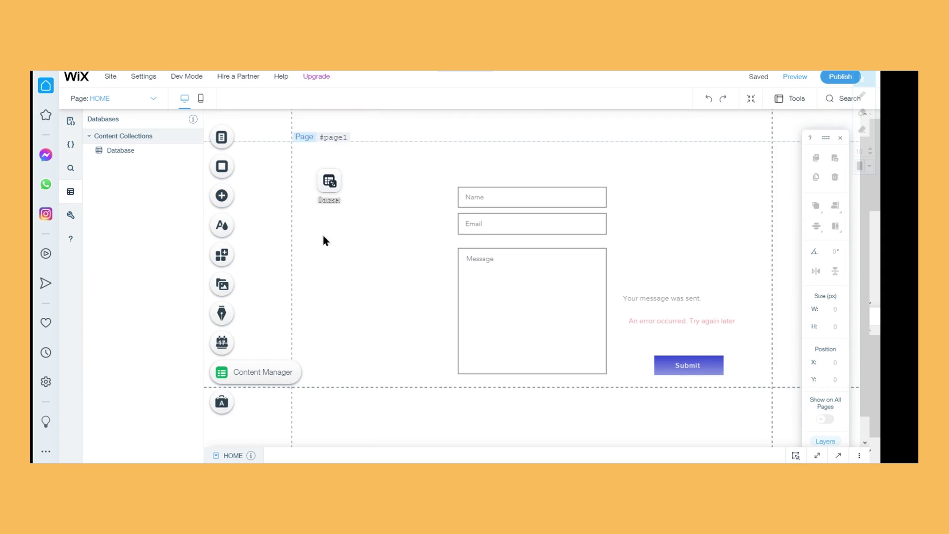
{"action": "left_click", "coordinate": [138, 154]}
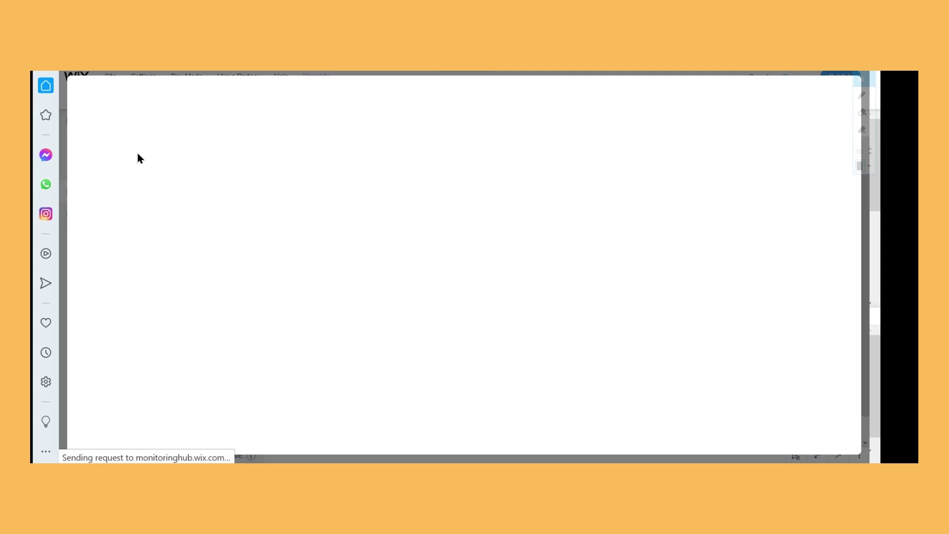
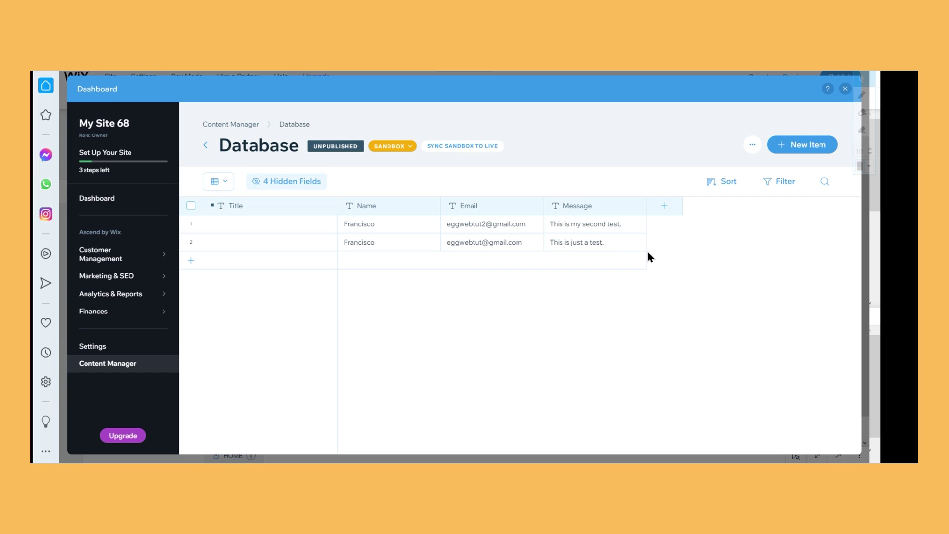
Add a reCAPTCHA widget from the Input elements just below the Message box, then preview
{"action": "left_click", "coordinate": [847, 89]}
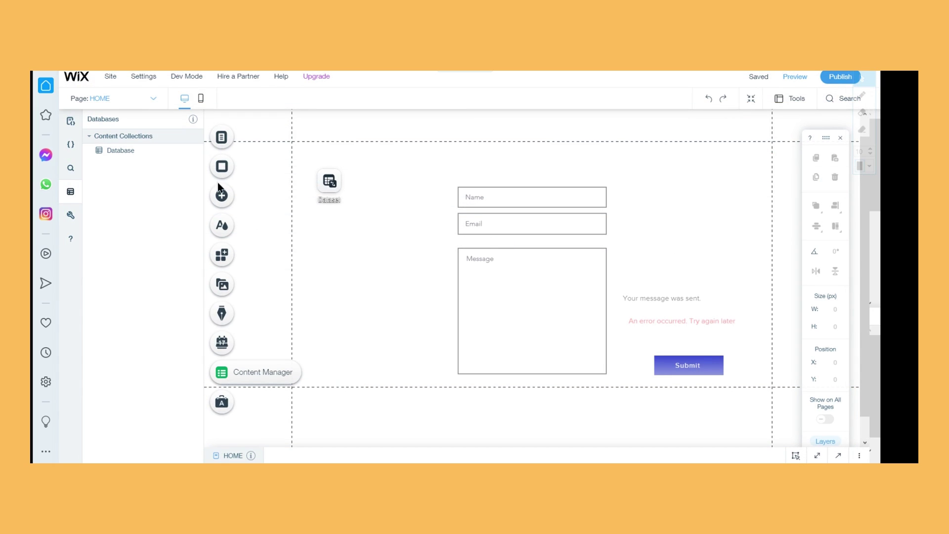
{"action": "left_click", "coordinate": [232, 198]}
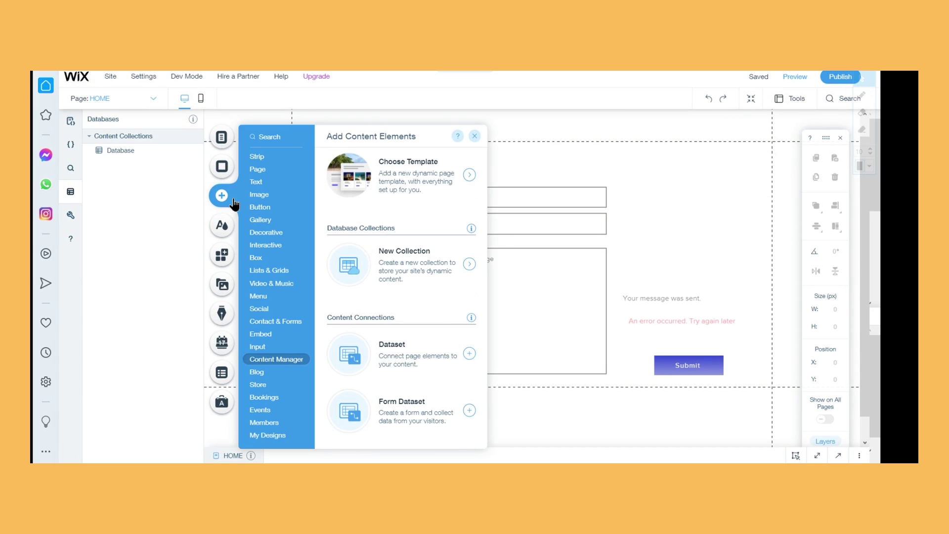
{"action": "left_click", "coordinate": [269, 323]}
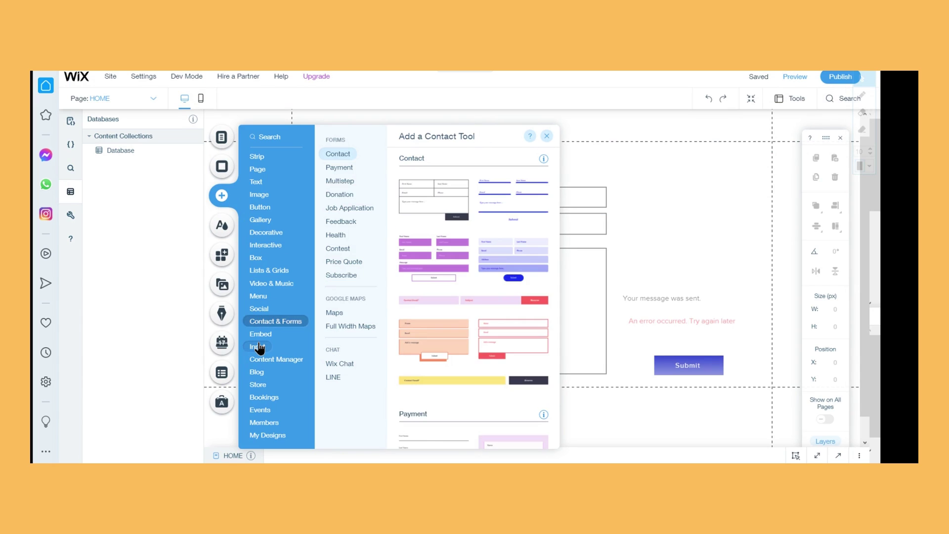
{"action": "left_click", "coordinate": [258, 347]}
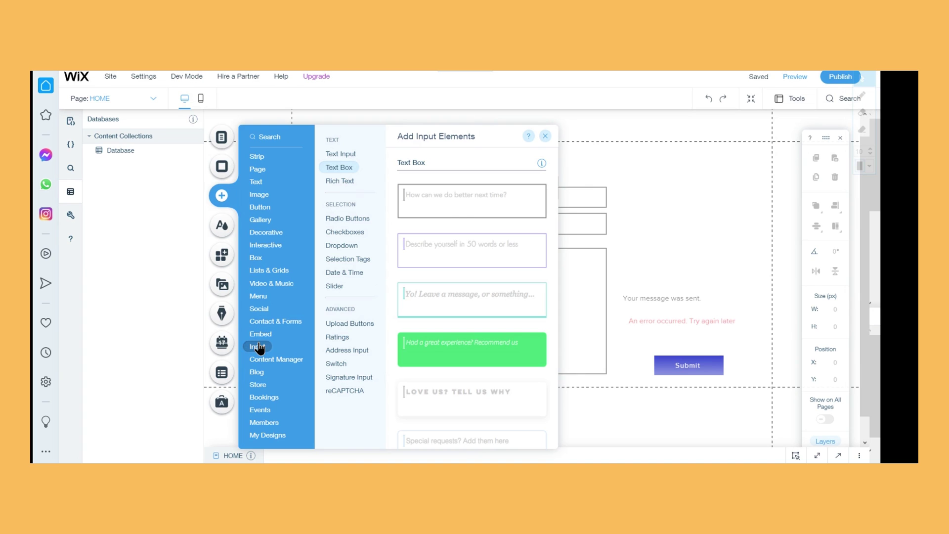
{"action": "left_click", "coordinate": [273, 321]}
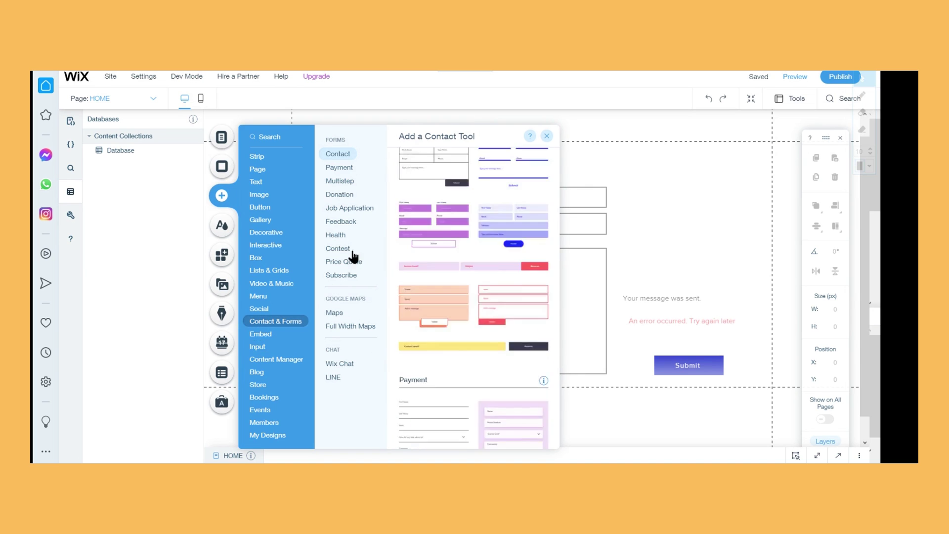
{"action": "left_click", "coordinate": [259, 347]}
{"action": "left_click", "coordinate": [356, 391]}
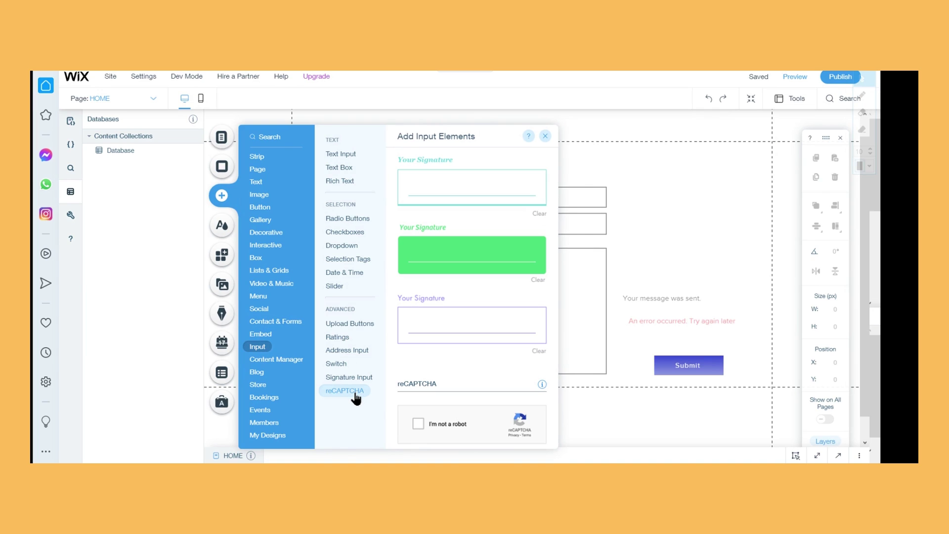
{"action": "left_click_drag", "start_coordinate": [451, 421], "coordinate": [675, 177]}
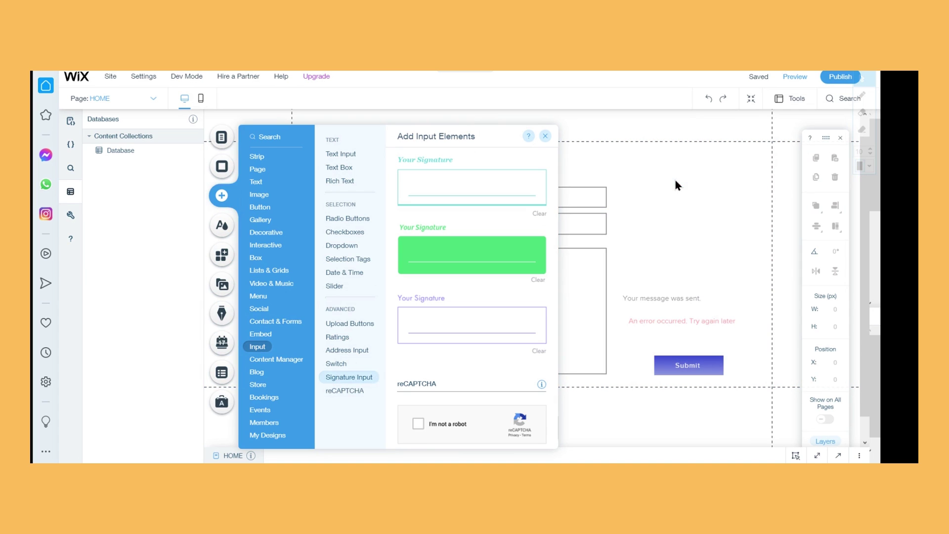
{"action": "left_click_drag", "start_coordinate": [685, 216], "coordinate": [529, 390]}
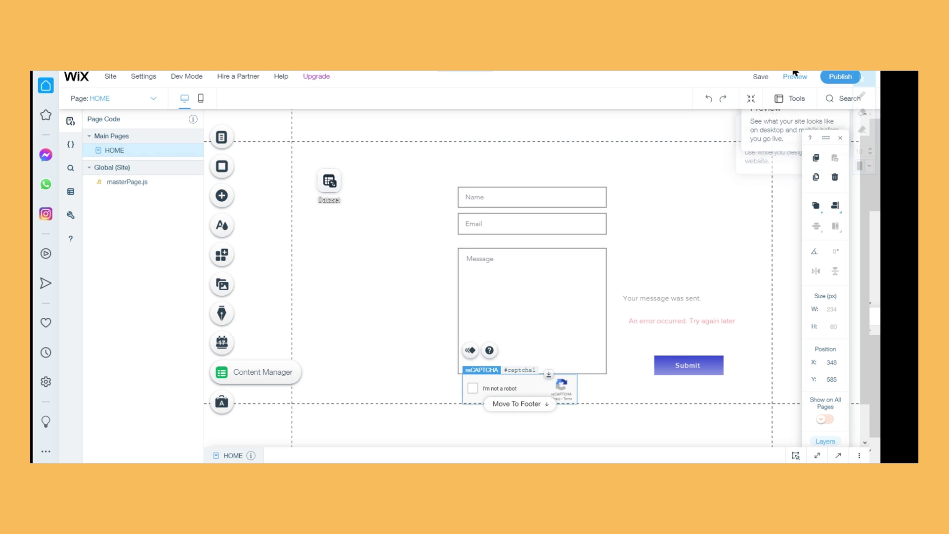
{"action": "left_click", "coordinate": [730, 193]}
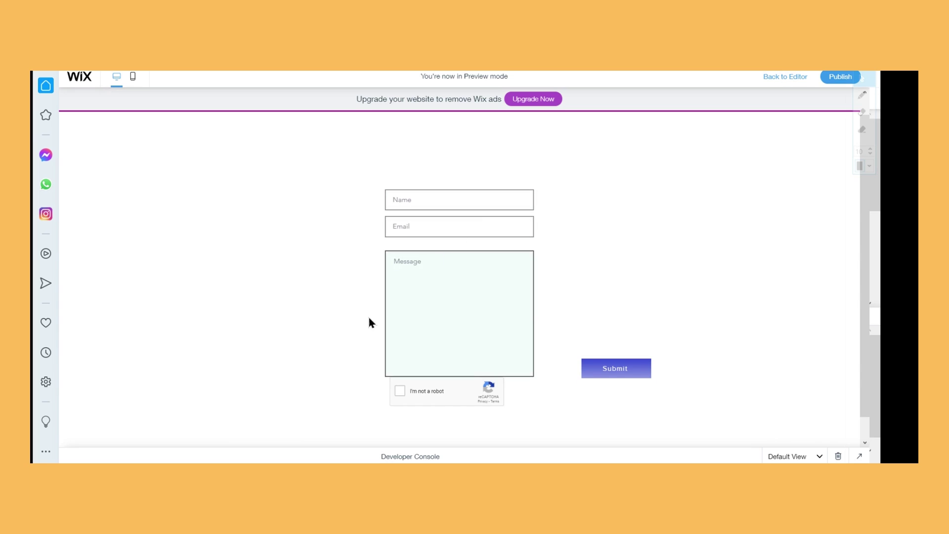
Submit a third test message with name, email and message, ticking 'I'm not a robot'
{"action": "type", "text": "Francisco"}
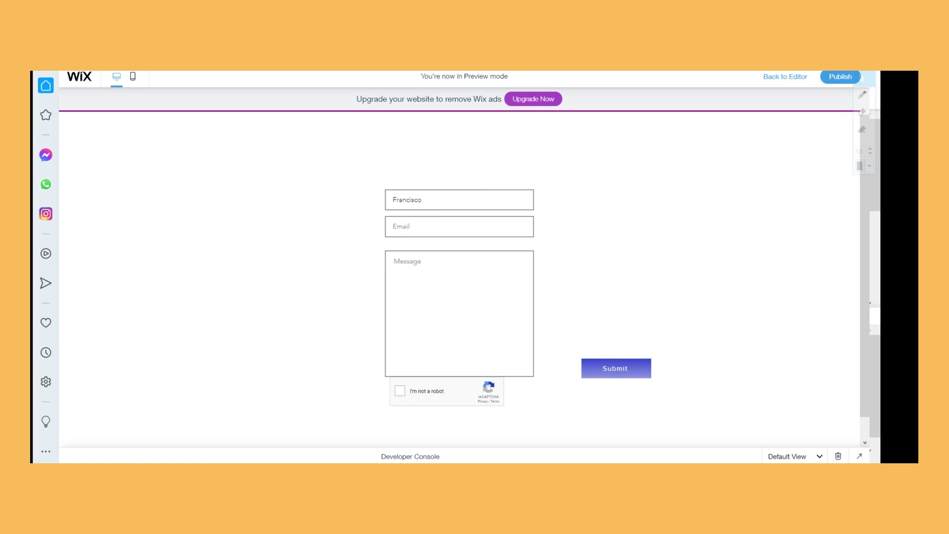
{"action": "key", "text": "Tab"}
{"action": "left_click", "coordinate": [432, 281]}
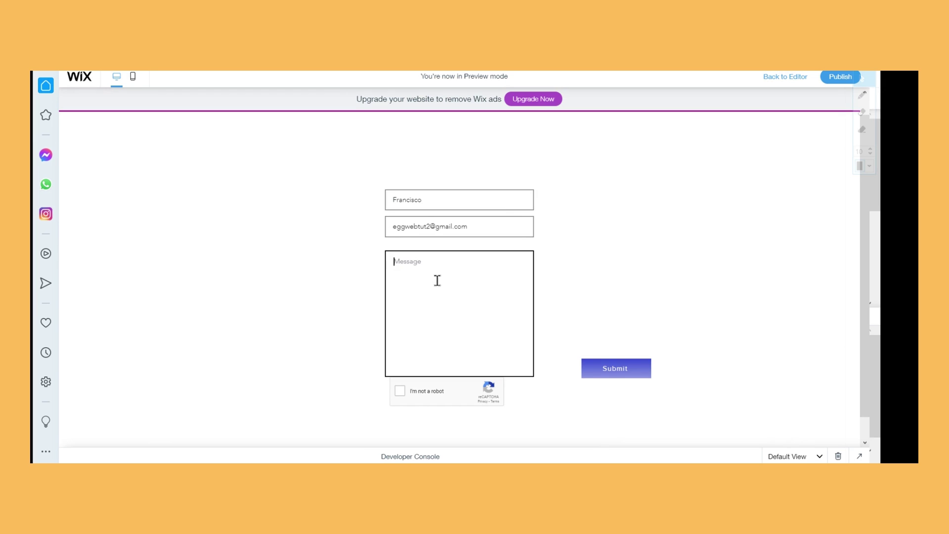
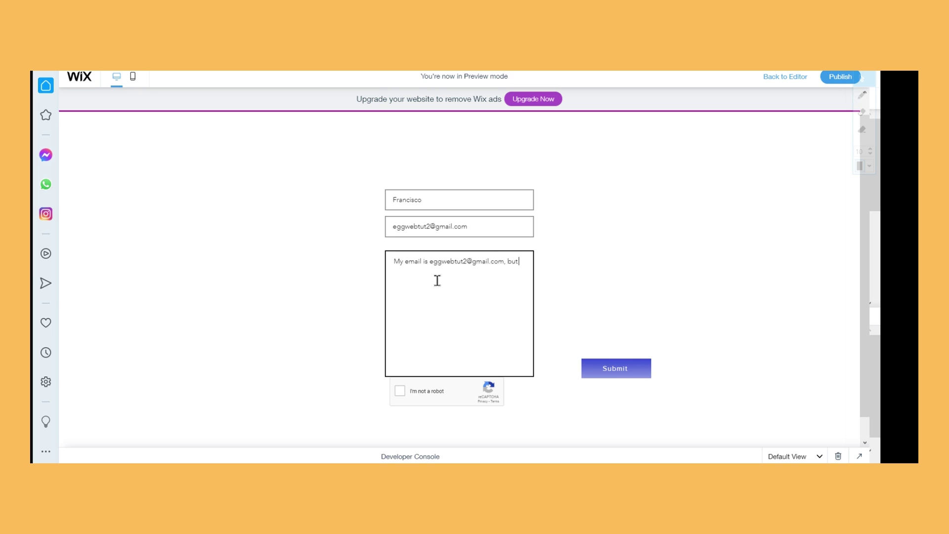
{"action": "type", "text": " this is my third test."}
{"action": "left_click", "coordinate": [673, 248]}
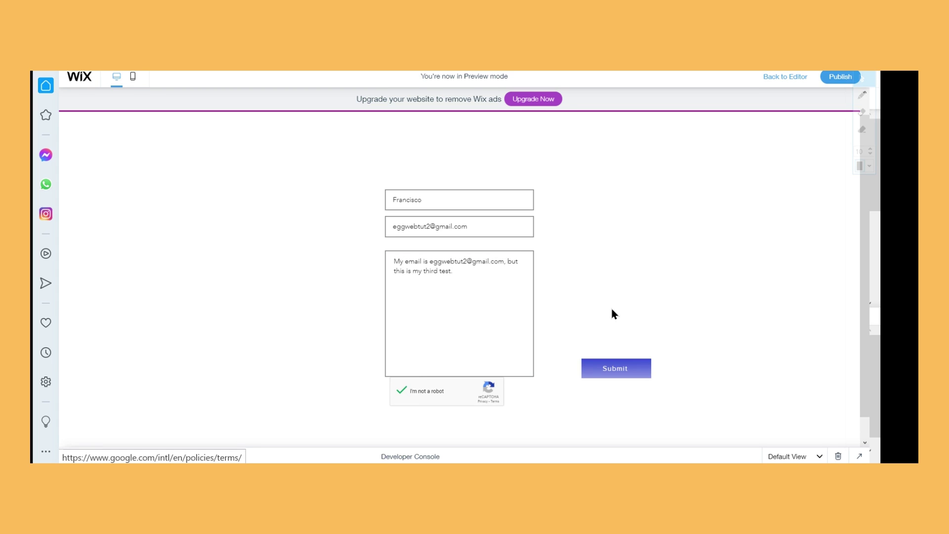
{"action": "left_click", "coordinate": [613, 371]}
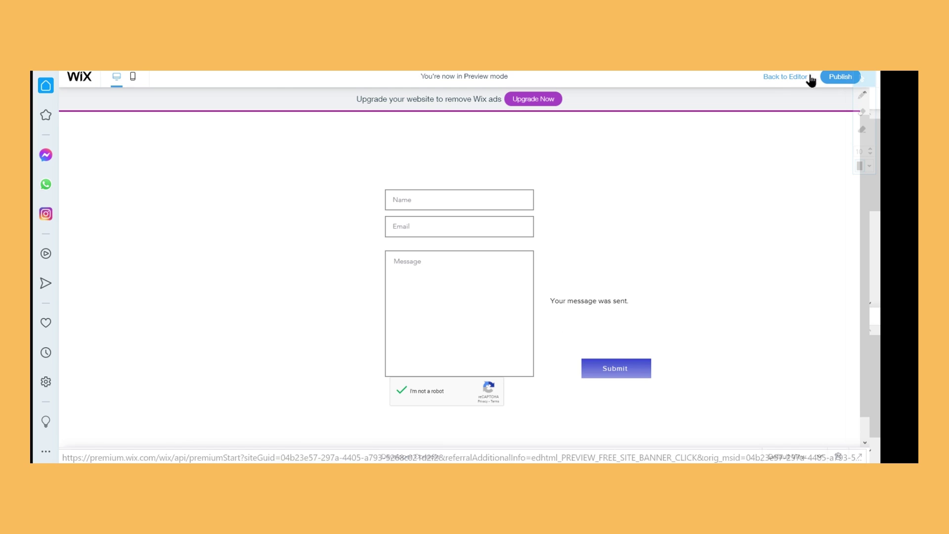
{"action": "left_click", "coordinate": [785, 80]}
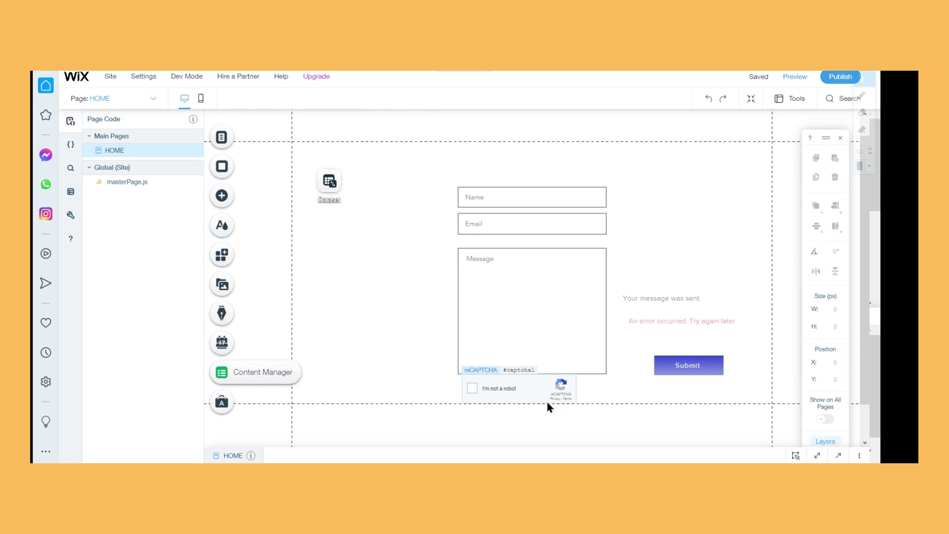
Place a Signature Input to the right of the contact form and preview the page
{"action": "left_click", "coordinate": [546, 399]}
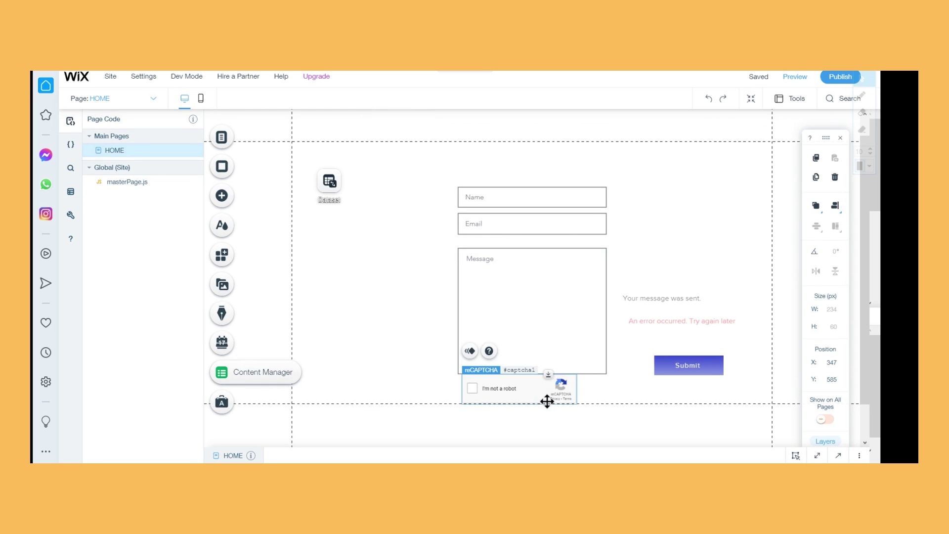
{"action": "left_click", "coordinate": [257, 193]}
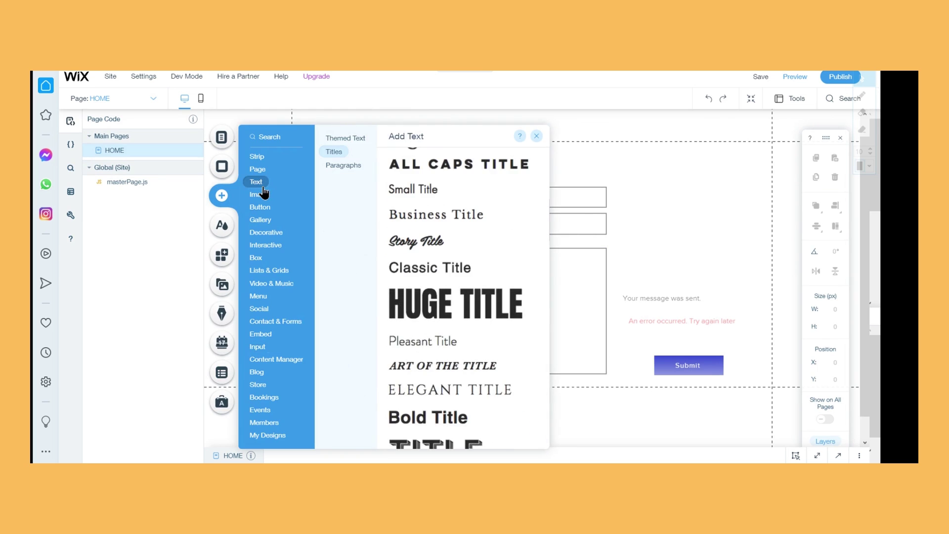
{"action": "mouse_move", "coordinate": [267, 352]}
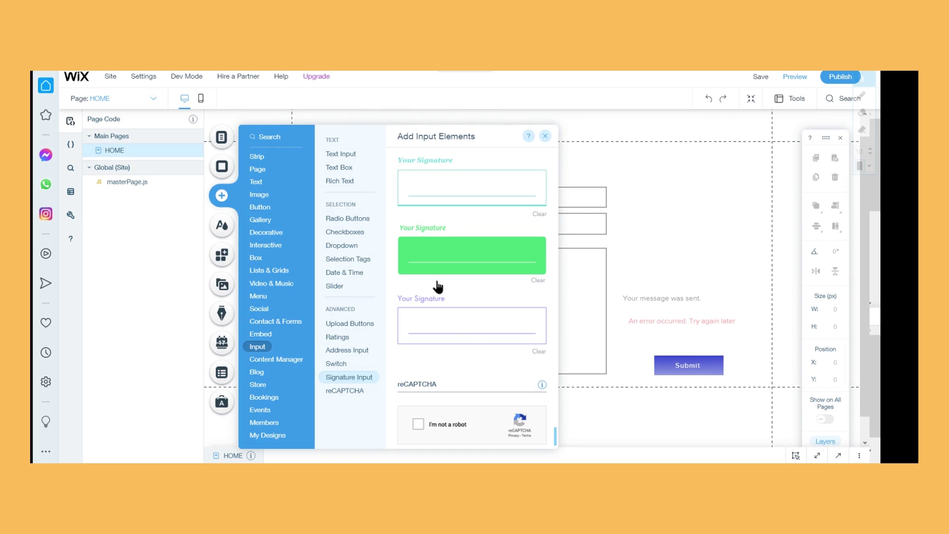
{"action": "mouse_move", "coordinate": [468, 328]}
{"action": "left_mouse_down"}
{"action": "mouse_move", "coordinate": [693, 206]}
{"action": "mouse_move", "coordinate": [691, 194]}
{"action": "left_mouse_up"}
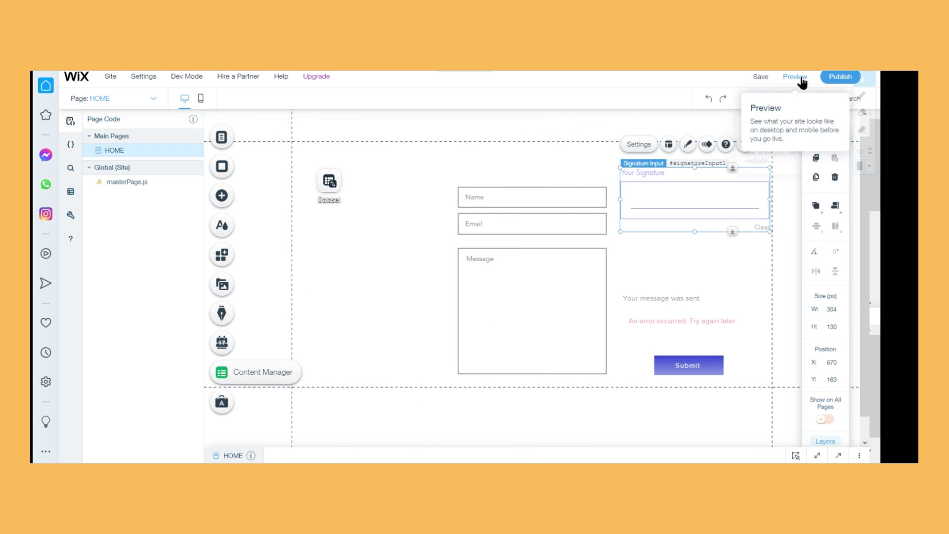
{"action": "left_click", "coordinate": [800, 78]}
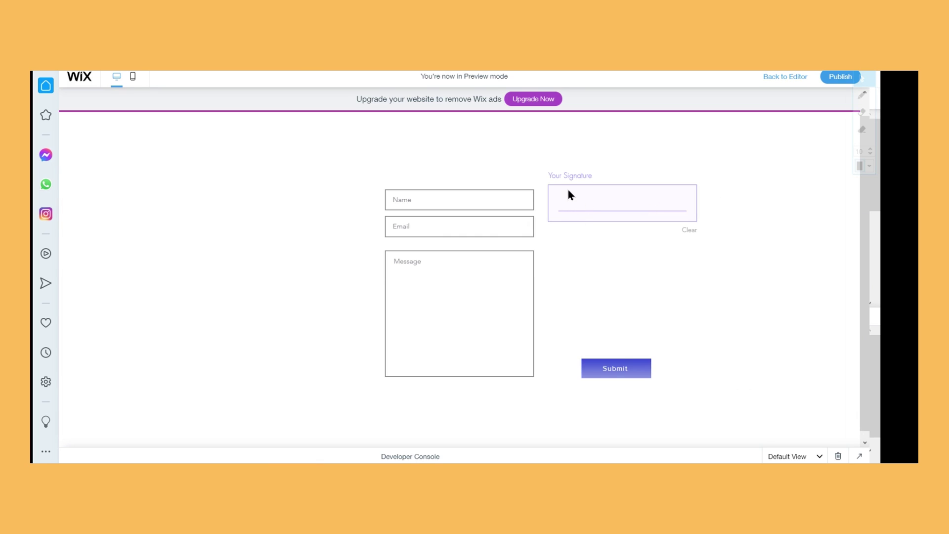
Draw and clear a test signature twice in the Your Signature pad, then exit preview
{"action": "mouse_move", "coordinate": [568, 189]}
{"action": "left_mouse_down"}
{"action": "mouse_move", "coordinate": [557, 202]}
{"action": "mouse_move", "coordinate": [579, 195]}
{"action": "left_mouse_up"}
{"action": "mouse_move", "coordinate": [623, 202]}
{"action": "left_mouse_down"}
{"action": "mouse_move", "coordinate": [612, 191]}
{"action": "mouse_move", "coordinate": [693, 196]}
{"action": "mouse_move", "coordinate": [683, 192]}
{"action": "mouse_move", "coordinate": [686, 204]}
{"action": "left_mouse_up"}
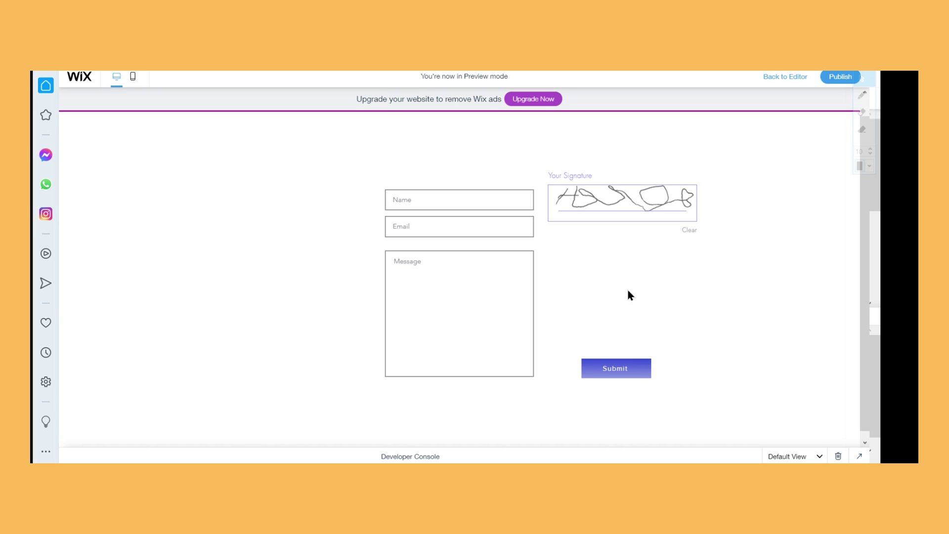
{"action": "left_click", "coordinate": [691, 230]}
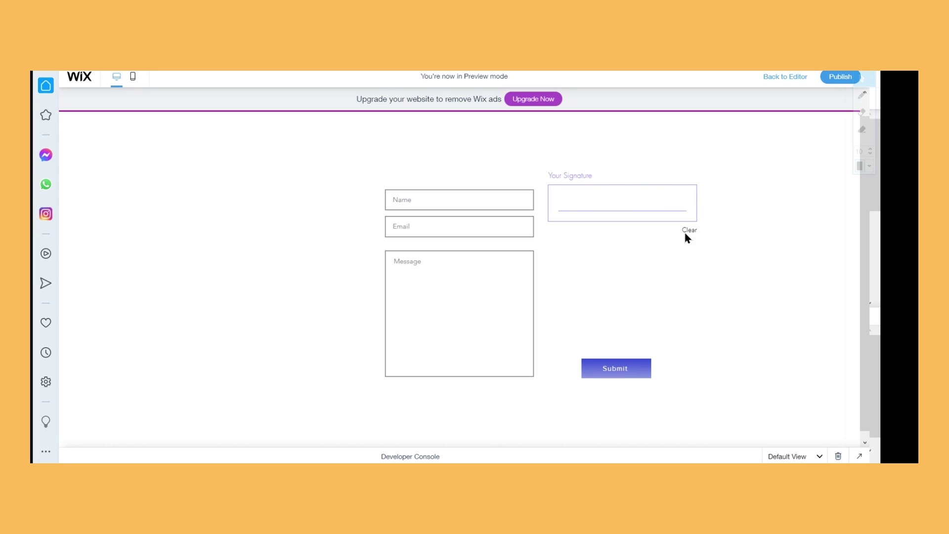
{"action": "left_click", "coordinate": [567, 189]}
{"action": "left_click_drag", "start_coordinate": [559, 195], "coordinate": [587, 200]}
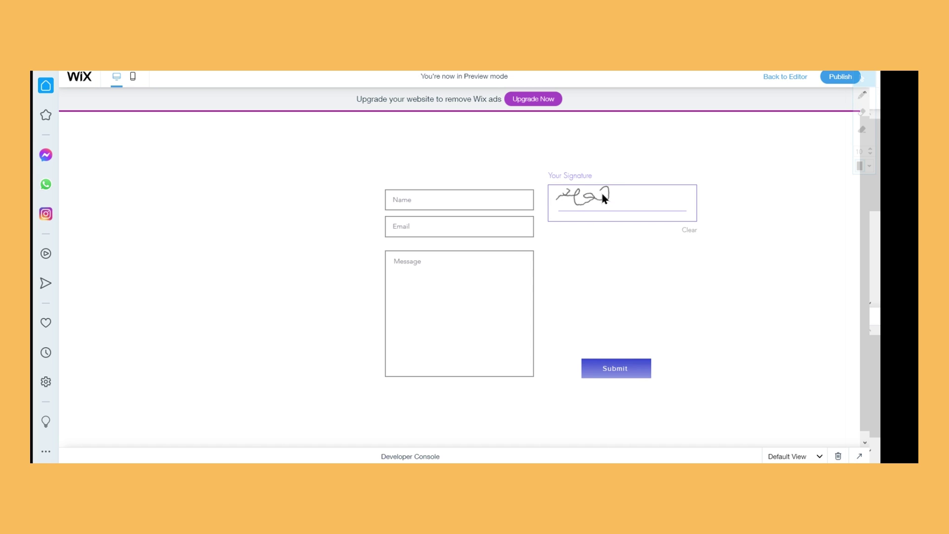
{"action": "left_click_drag", "start_coordinate": [613, 194], "coordinate": [650, 197]}
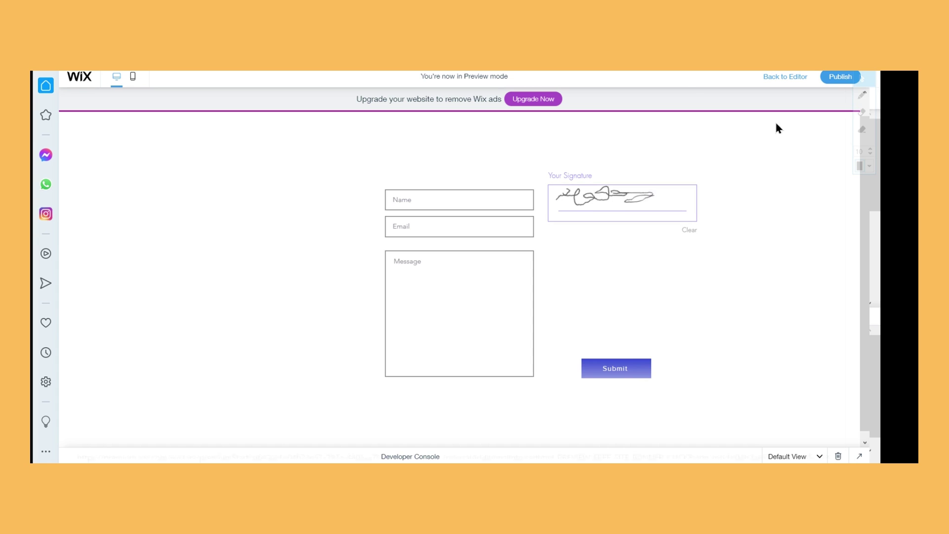
{"action": "left_click", "coordinate": [692, 230]}
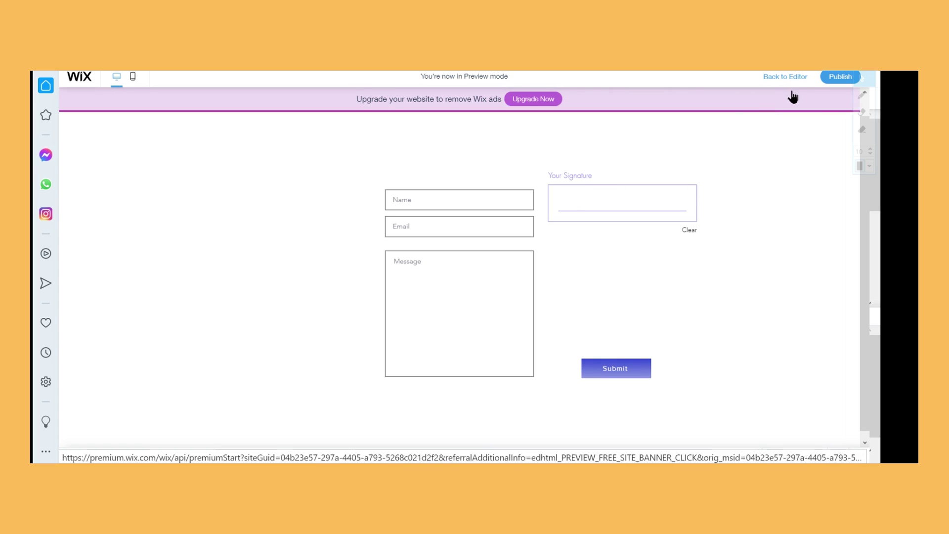
{"action": "left_click", "coordinate": [804, 79]}
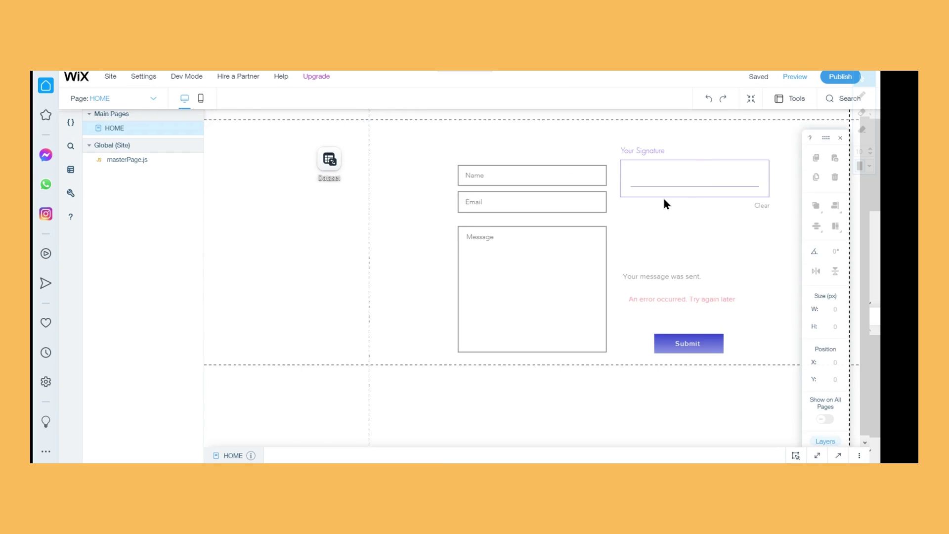
Delete the signature pad and add the blue toggle Switch from the Input elements
{"action": "left_click", "coordinate": [685, 202]}
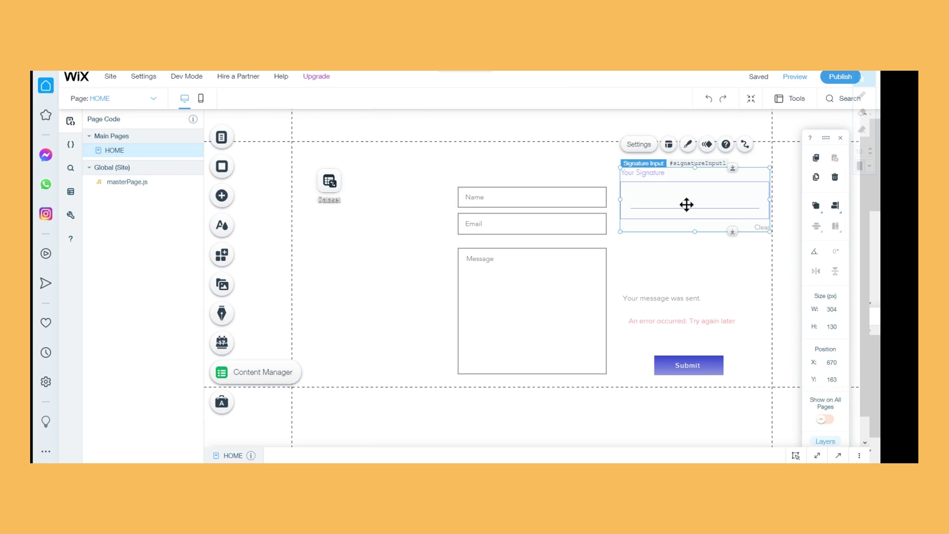
{"action": "key", "text": "Delete"}
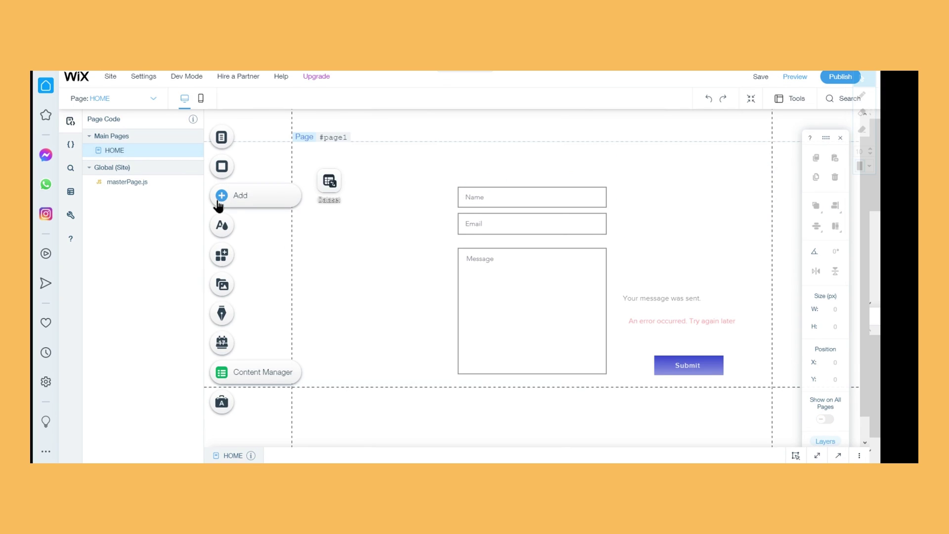
{"action": "left_click", "coordinate": [218, 204]}
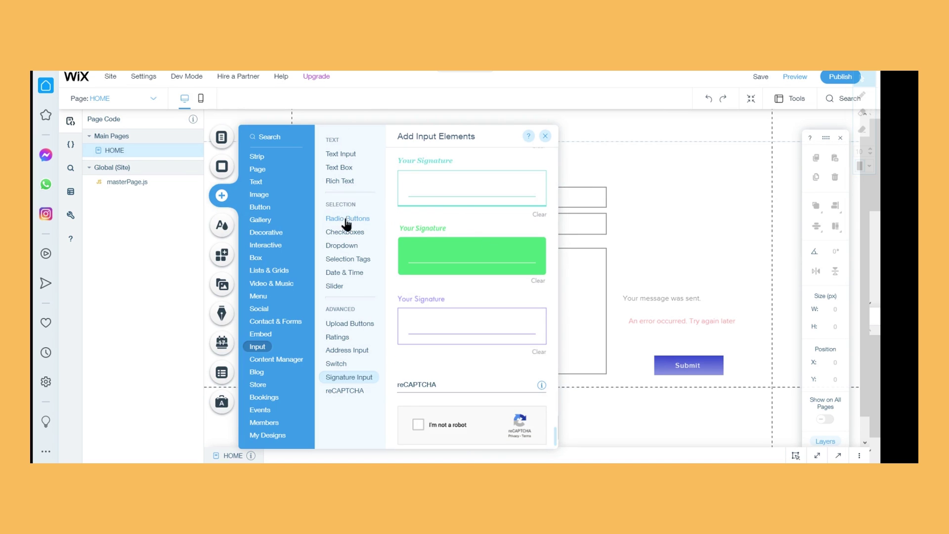
{"action": "left_click", "coordinate": [373, 221]}
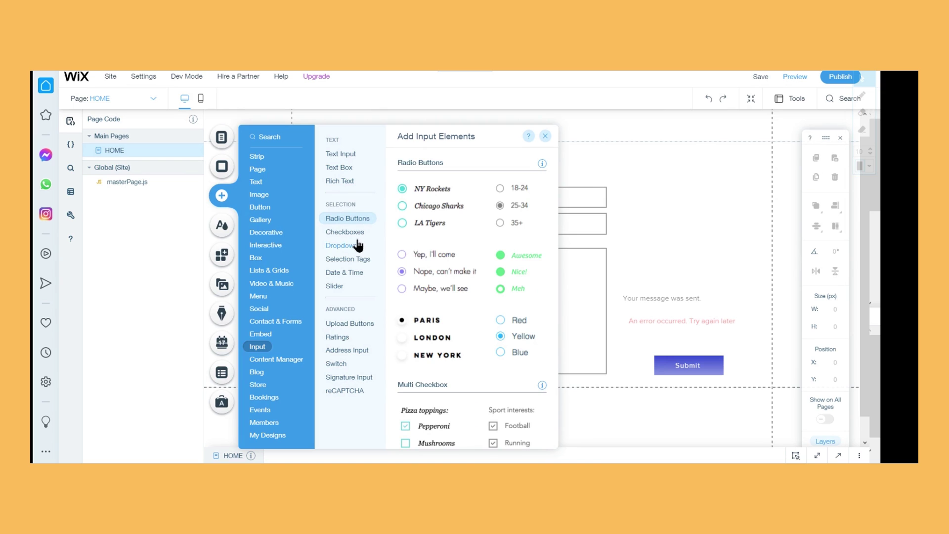
{"action": "left_click", "coordinate": [357, 243]}
{"action": "left_click", "coordinate": [362, 234]}
{"action": "left_click", "coordinate": [361, 249]}
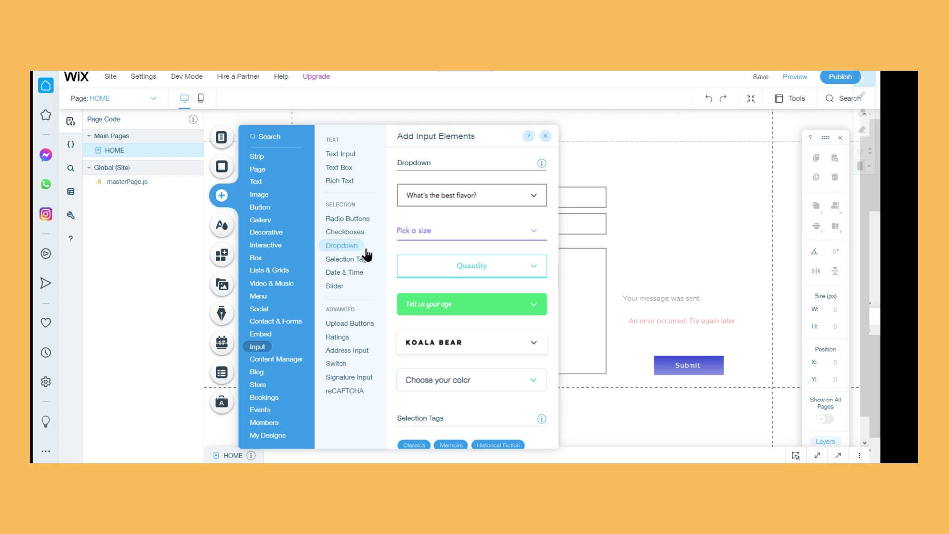
{"action": "left_click", "coordinate": [350, 223]}
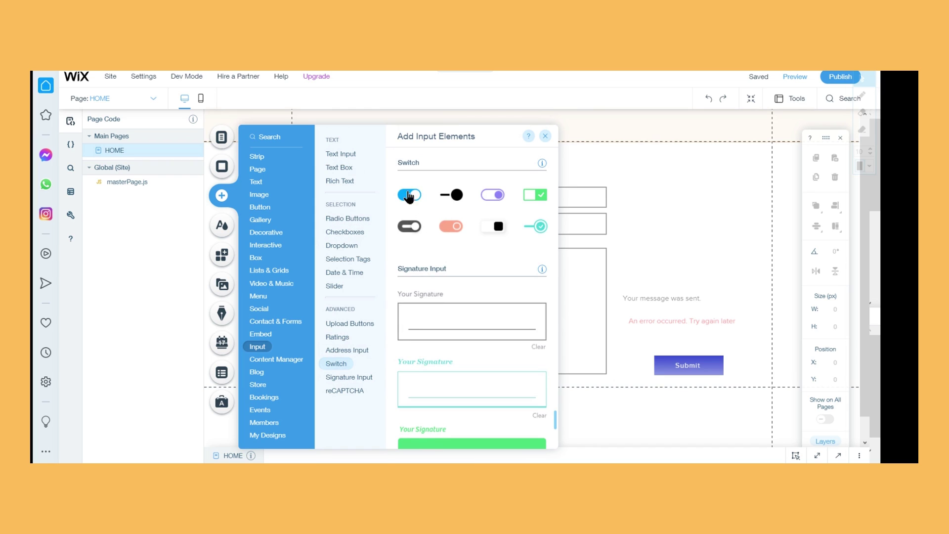
{"action": "left_click", "coordinate": [786, 115]}
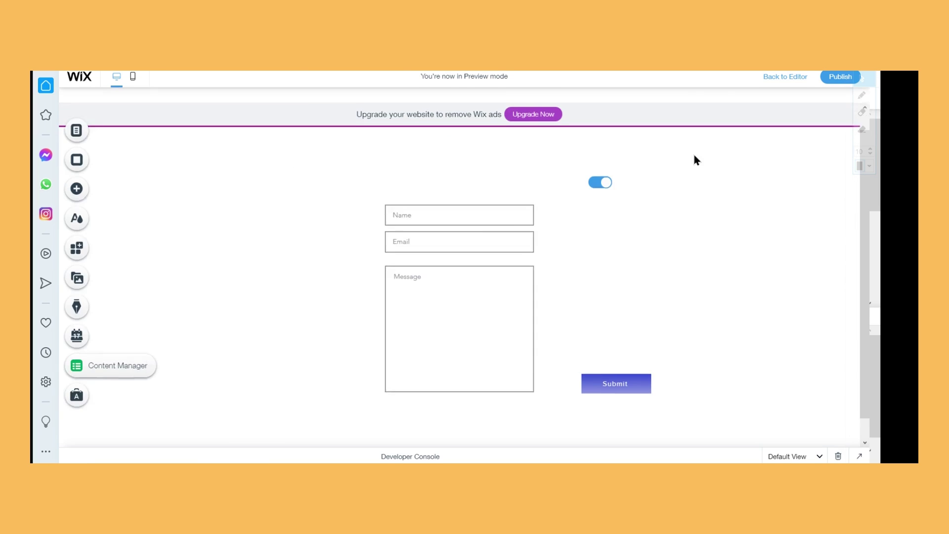
Flip the toggle off and on in preview, then delete the switch in the editor
{"action": "left_click", "coordinate": [611, 168]}
{"action": "left_click", "coordinate": [611, 168]}
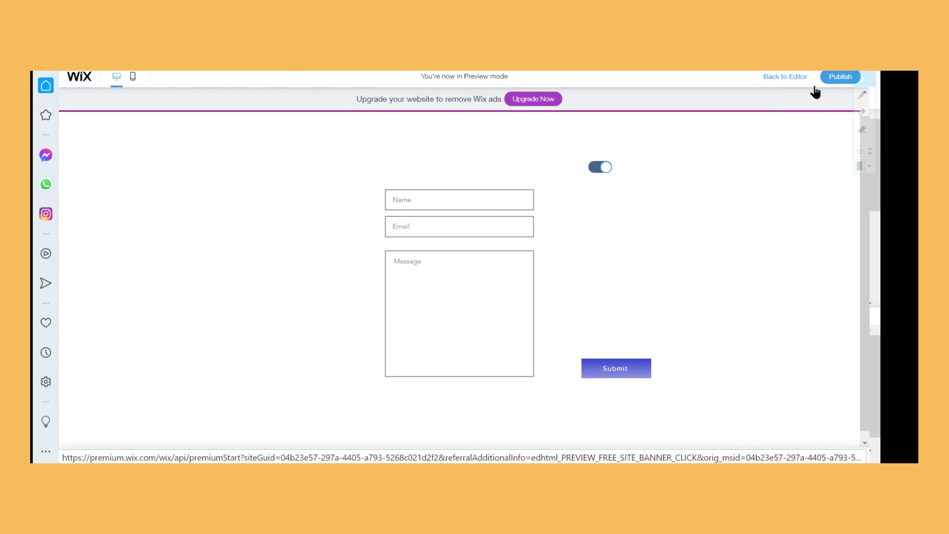
{"action": "left_click", "coordinate": [777, 78]}
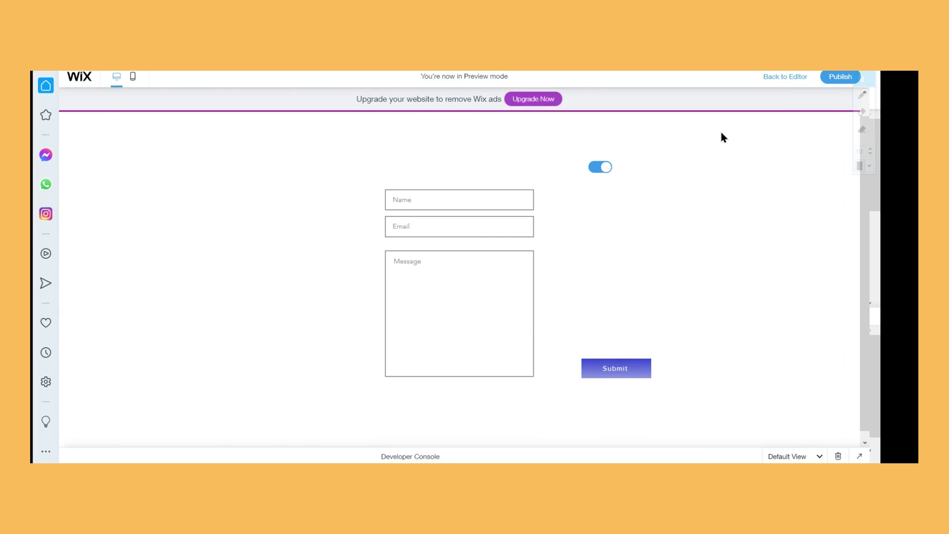
{"action": "left_click", "coordinate": [791, 78]}
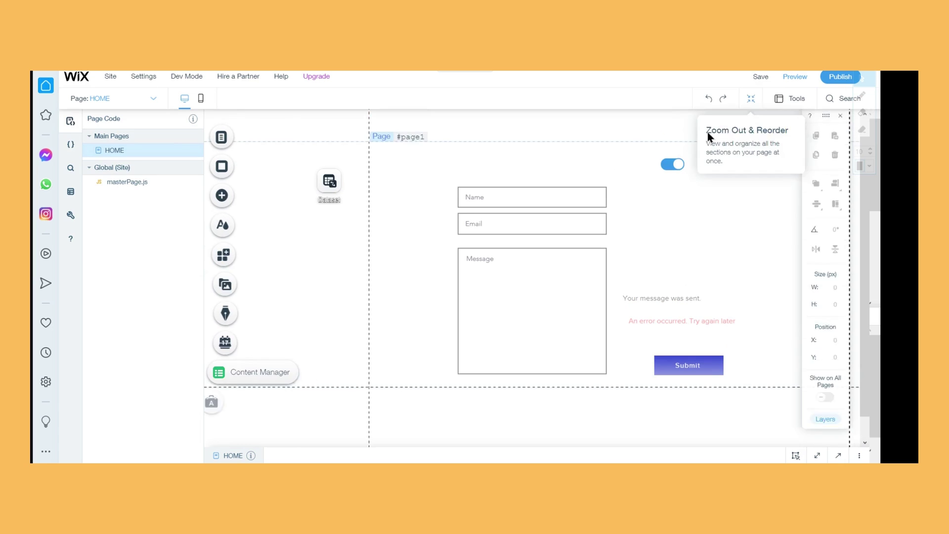
{"action": "left_click", "coordinate": [684, 169]}
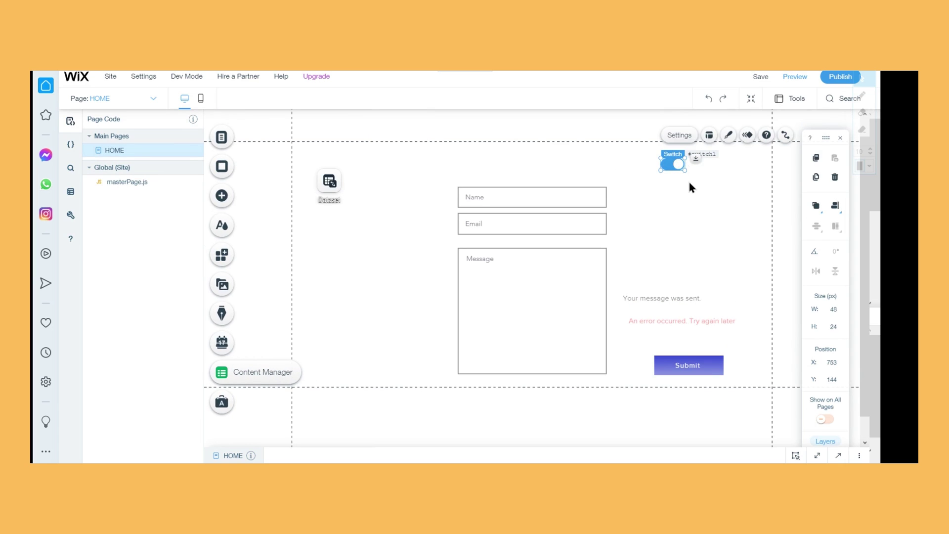
{"action": "key", "text": "Delete"}
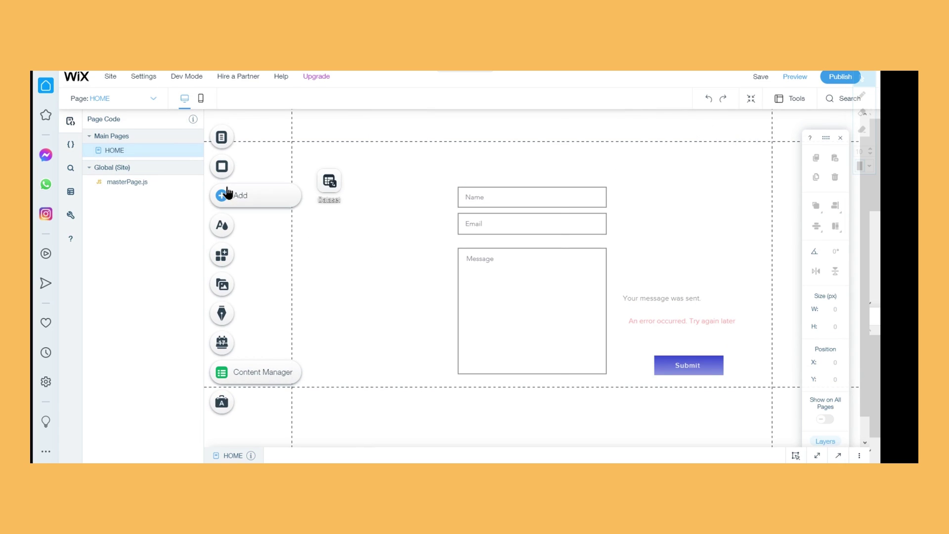
{"action": "left_click", "coordinate": [227, 193]}
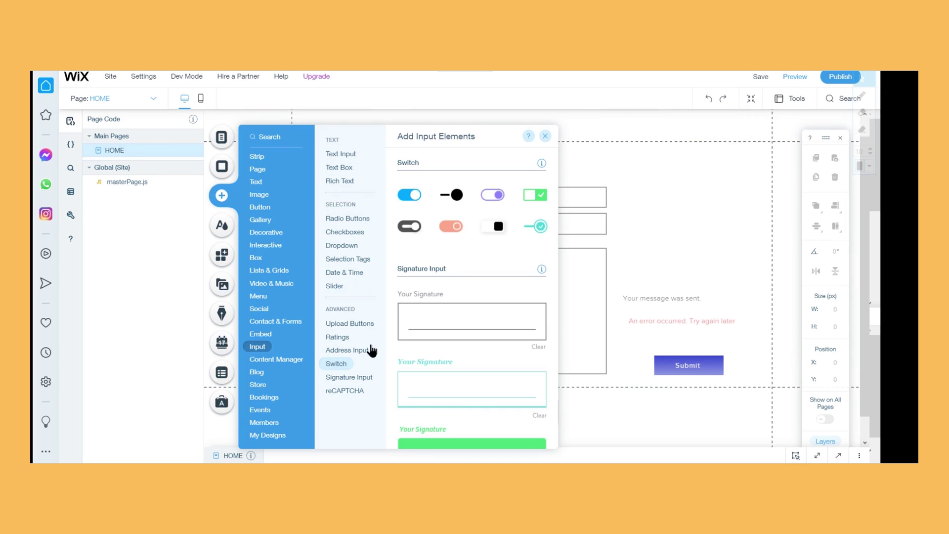
{"action": "left_click", "coordinate": [340, 324]}
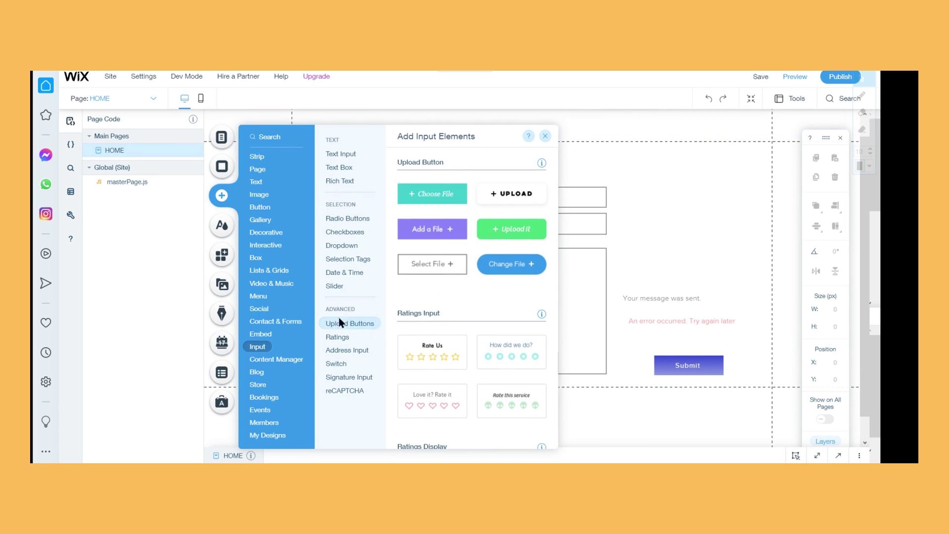
{"action": "left_click", "coordinate": [545, 136]}
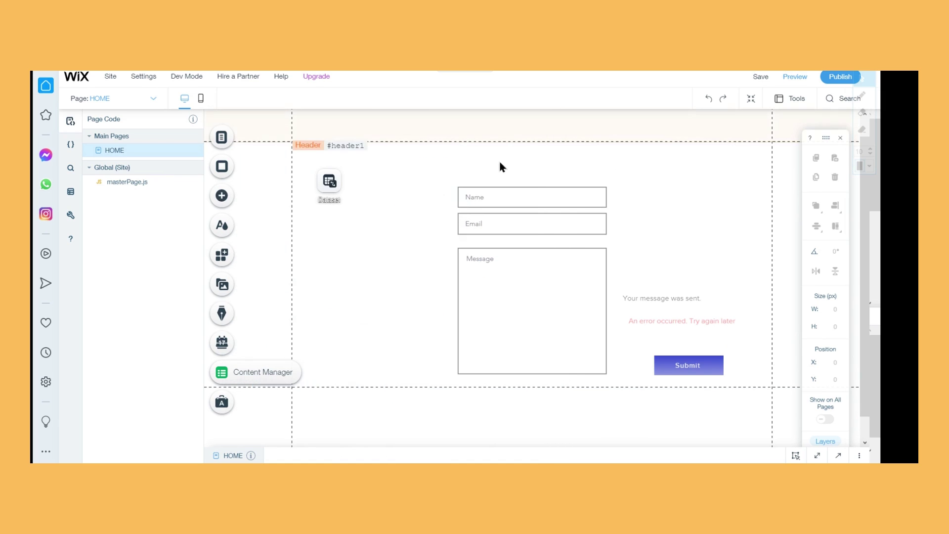
{"action": "left_click", "coordinate": [252, 197]}
{"action": "mouse_move", "coordinate": [297, 195]}
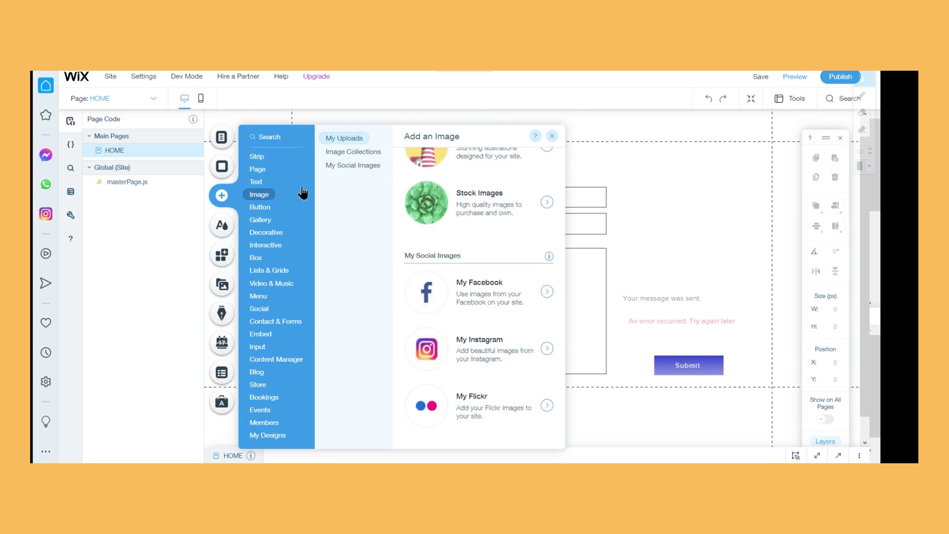
{"action": "left_click", "coordinate": [258, 207]}
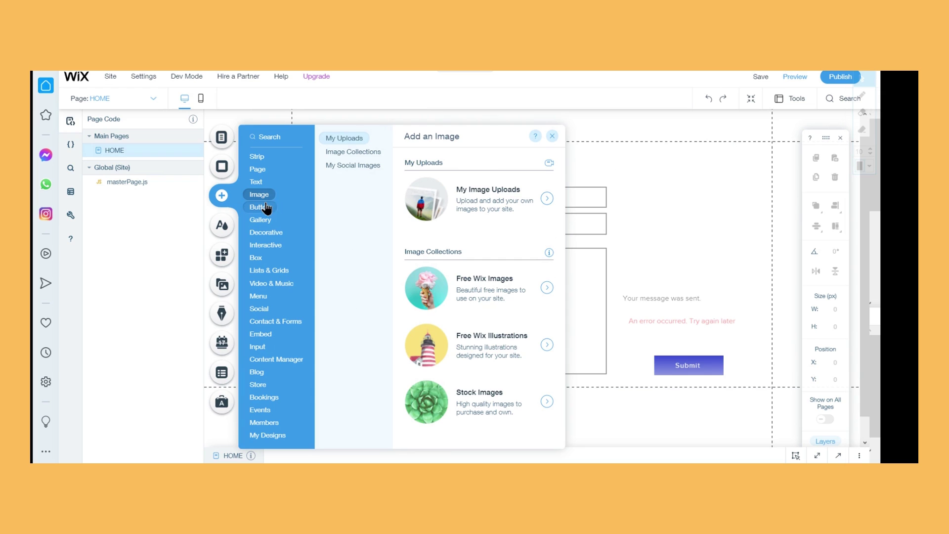
{"action": "left_click", "coordinate": [557, 137]}
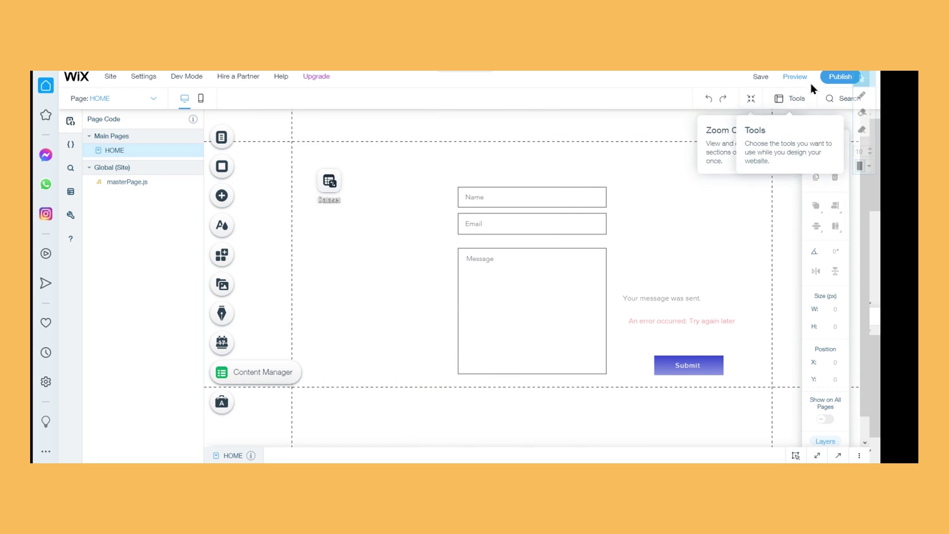
Save and publish the site, then view the published site
{"action": "left_click", "coordinate": [761, 79]}
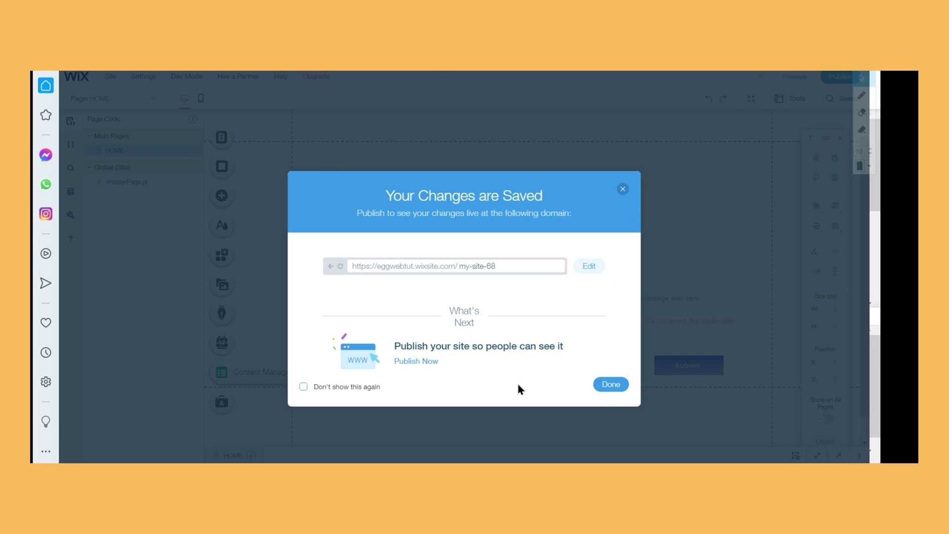
{"action": "left_click", "coordinate": [412, 362]}
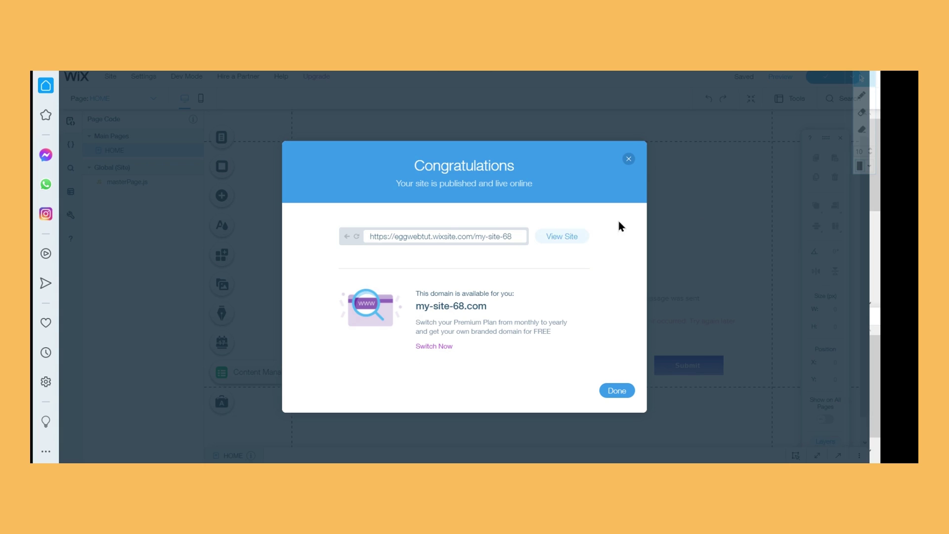
{"action": "left_click", "coordinate": [576, 236]}
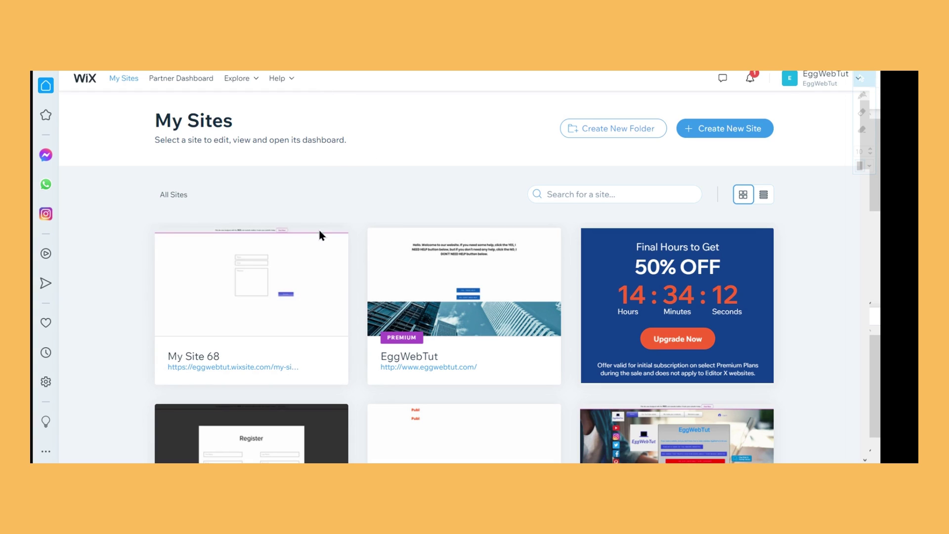
Open My Site 68's dashboard, dismiss the sale promo, and go to Content Manager
{"action": "mouse_move", "coordinate": [310, 253]}
{"action": "left_click", "coordinate": [233, 279]}
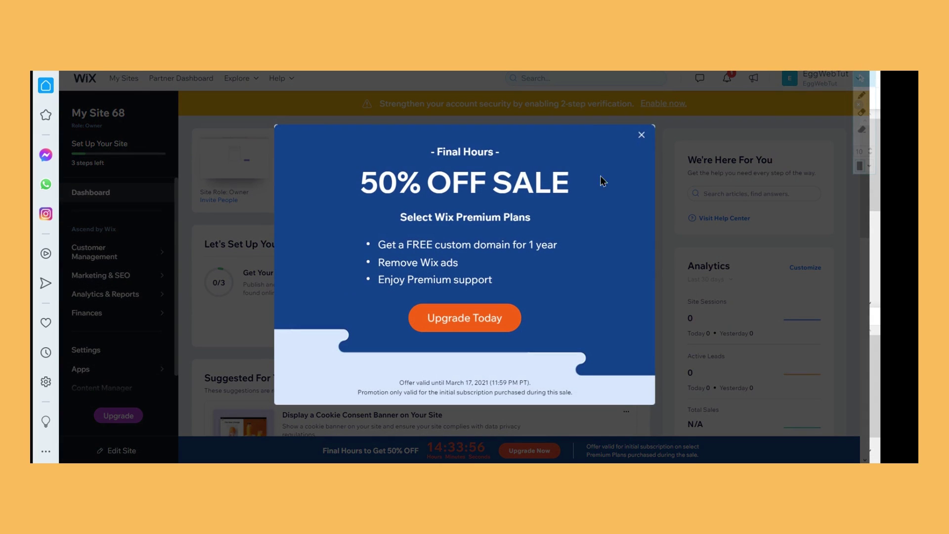
{"action": "left_click", "coordinate": [641, 136]}
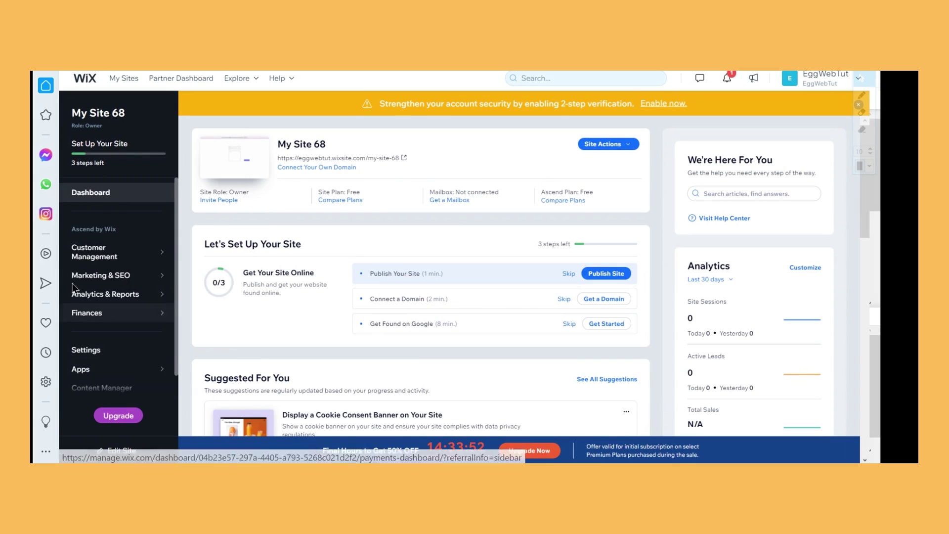
{"action": "scroll", "coordinate": [122, 282], "scroll_direction": "down", "scroll_amount": 1}
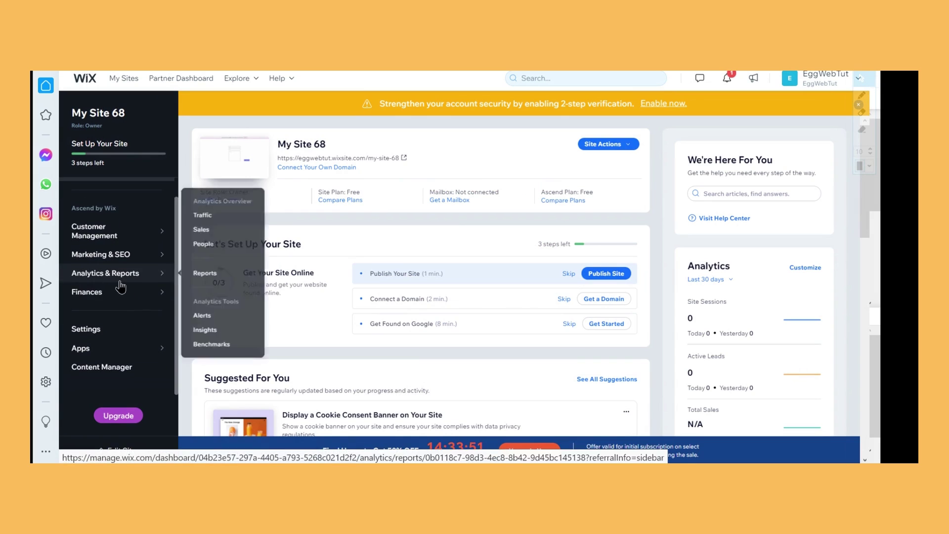
{"action": "left_click", "coordinate": [108, 374]}
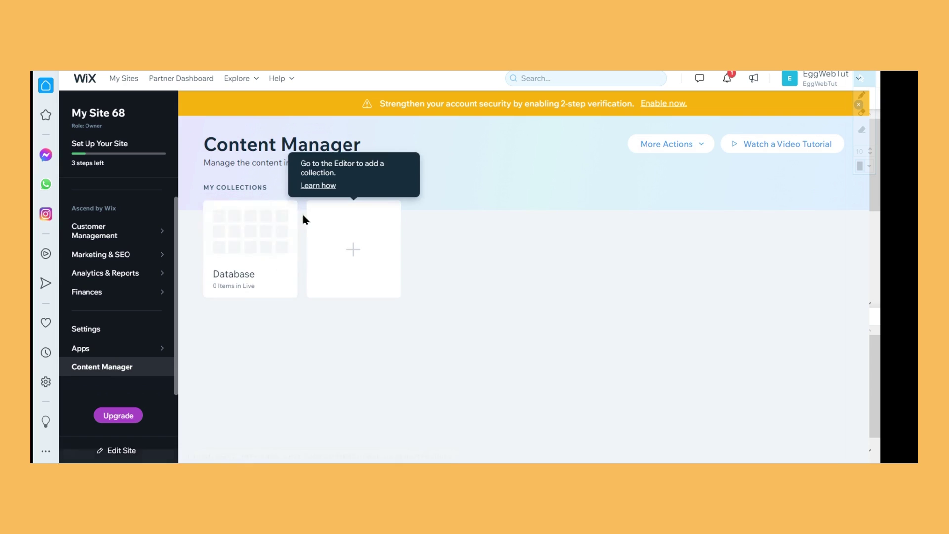
Dismiss the publish and mobile-site popups and open the Database collection's items
{"action": "left_click", "coordinate": [286, 211]}
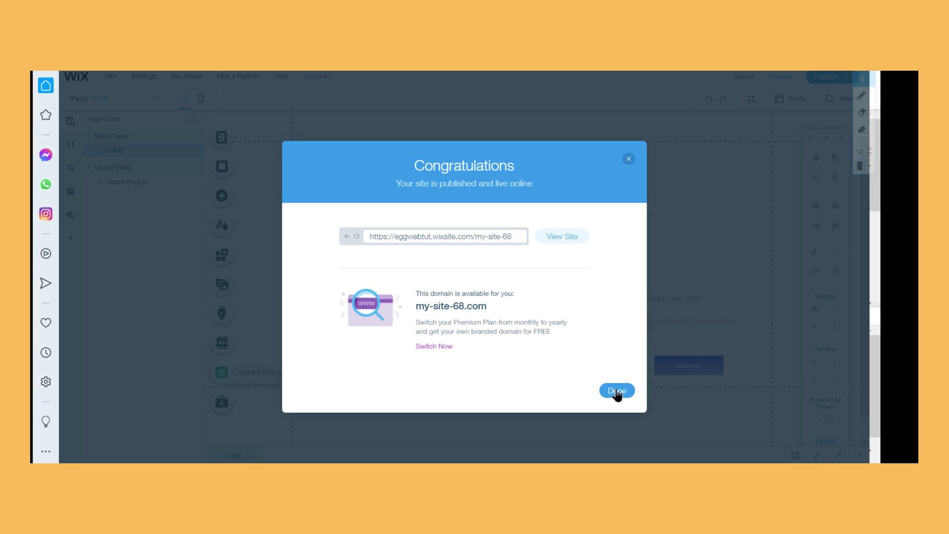
{"action": "left_click", "coordinate": [616, 391]}
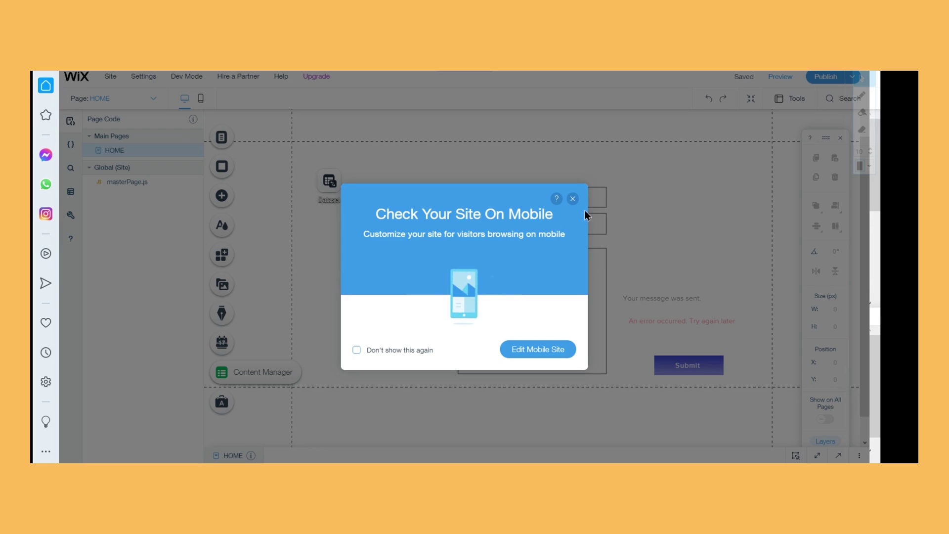
{"action": "left_click", "coordinate": [572, 198]}
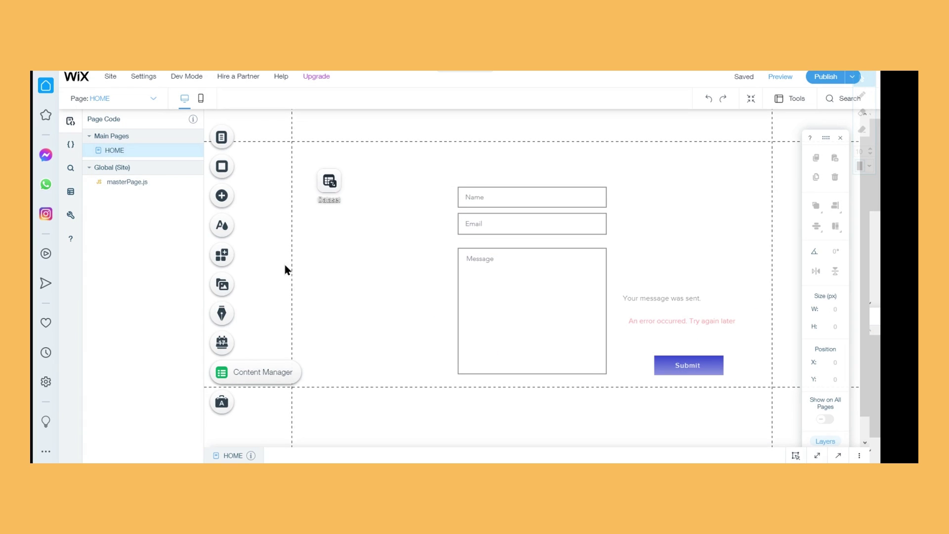
{"action": "left_click", "coordinate": [70, 191]}
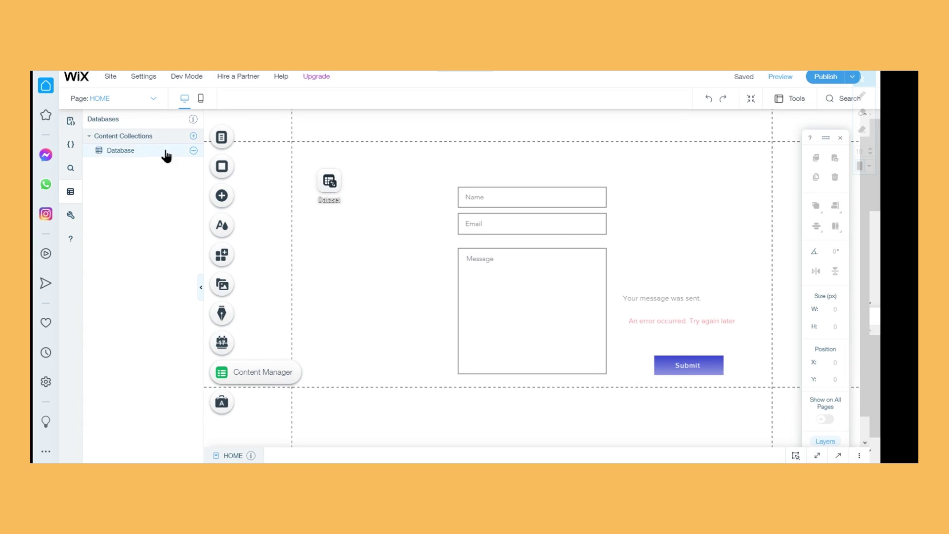
{"action": "left_click", "coordinate": [166, 155]}
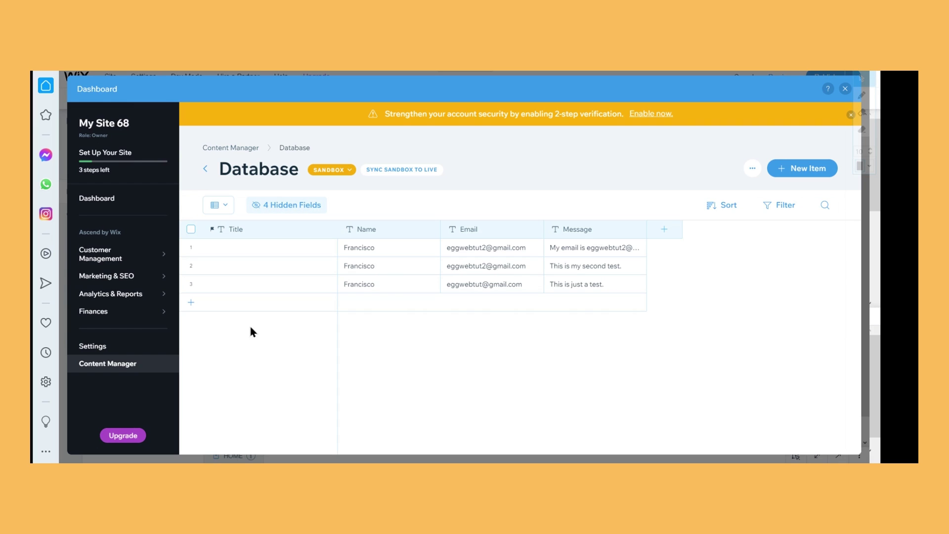
Sync the sandbox items to Live, confirm overwriting live items, and view the live collection
{"action": "left_click", "coordinate": [407, 172]}
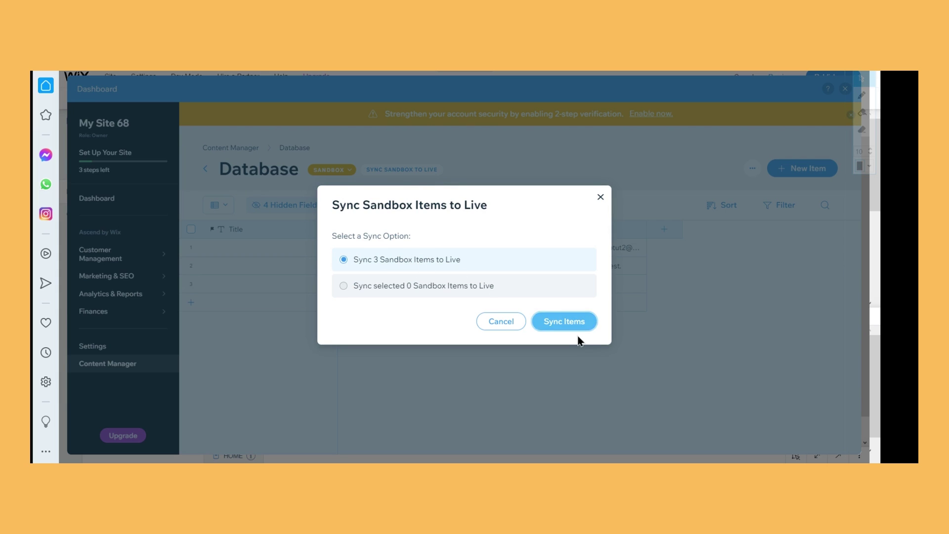
{"action": "left_click", "coordinate": [590, 327]}
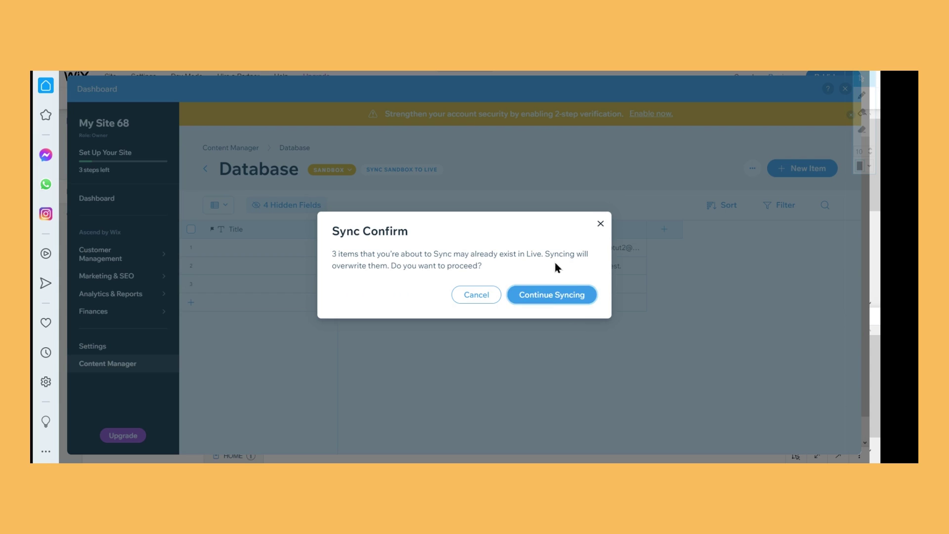
{"action": "left_click", "coordinate": [551, 295]}
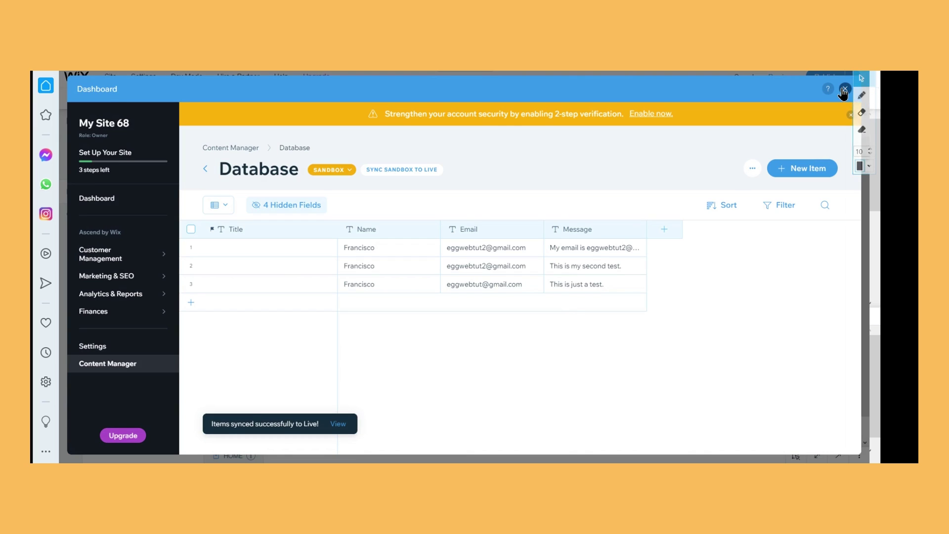
{"action": "left_click", "coordinate": [328, 424]}
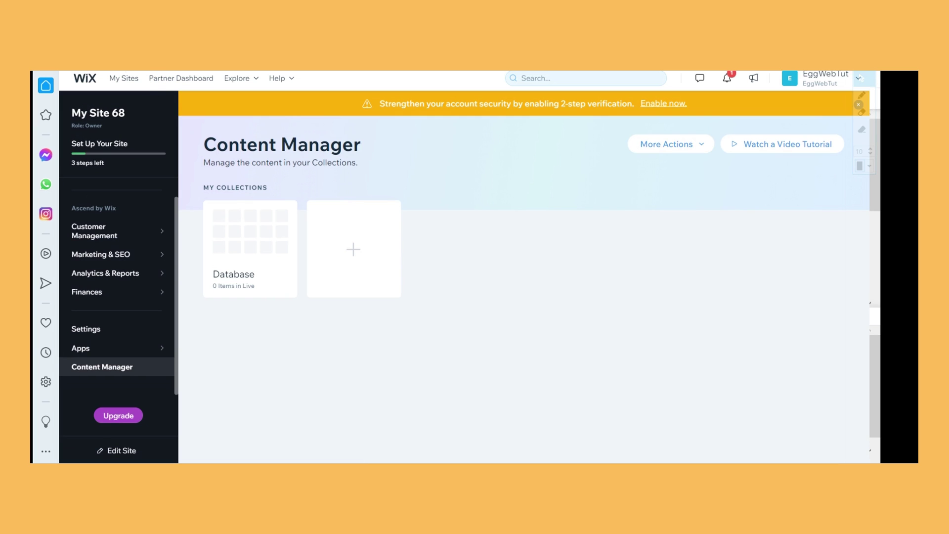
Check the empty collection backups page via More Actions > Restore Backups
{"action": "left_click", "coordinate": [360, 253]}
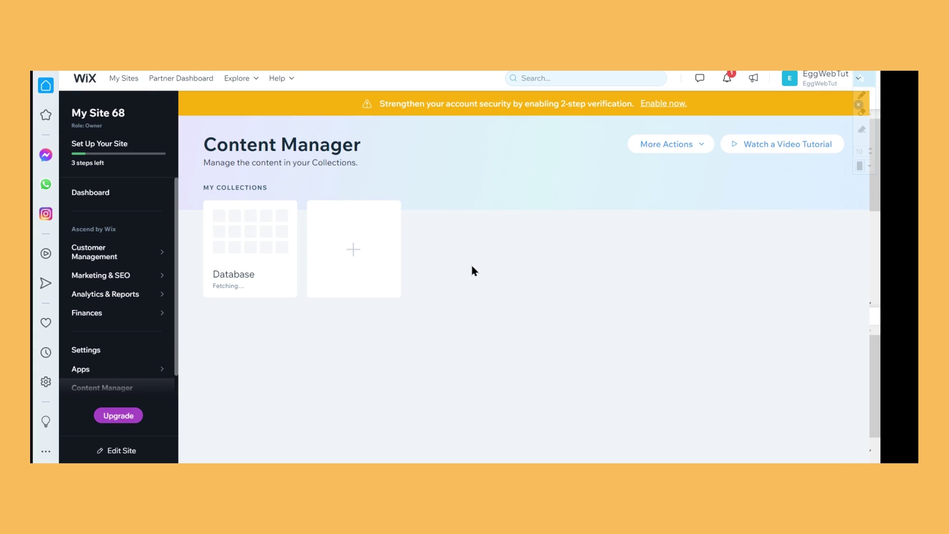
{"action": "mouse_move", "coordinate": [344, 266]}
{"action": "left_click", "coordinate": [690, 143]}
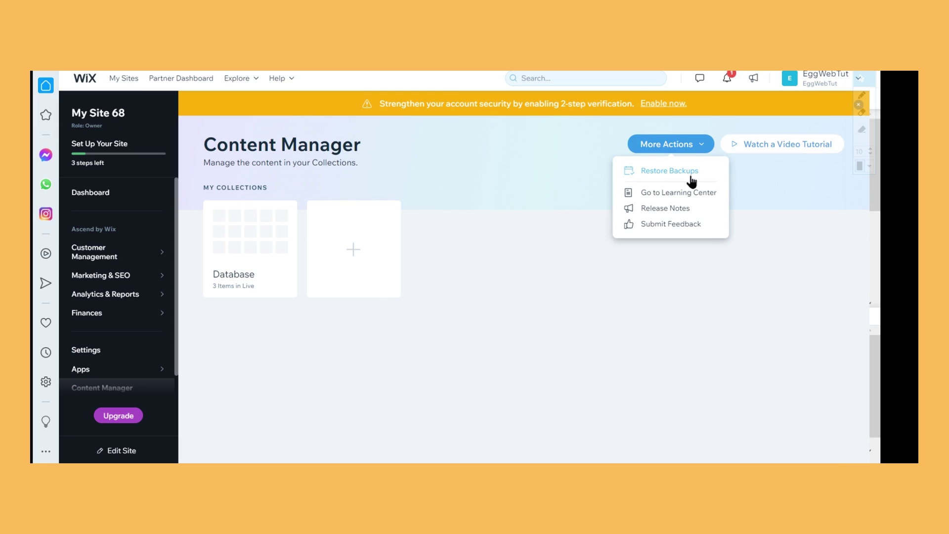
{"action": "left_click", "coordinate": [691, 177]}
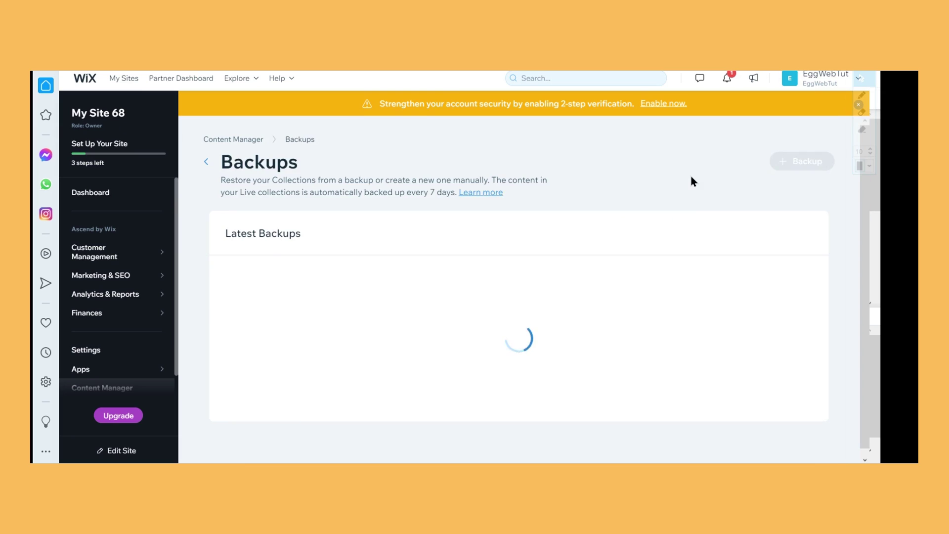
{"action": "left_click", "coordinate": [207, 164]}
Close the extra actions list and start the Content Manager video tutorials
{"action": "left_click", "coordinate": [682, 146]}
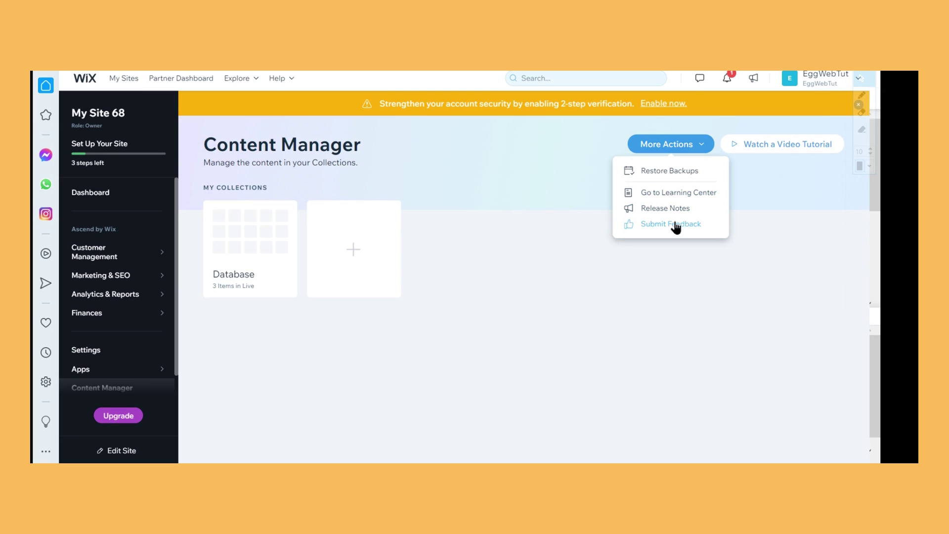
{"action": "left_click", "coordinate": [657, 268]}
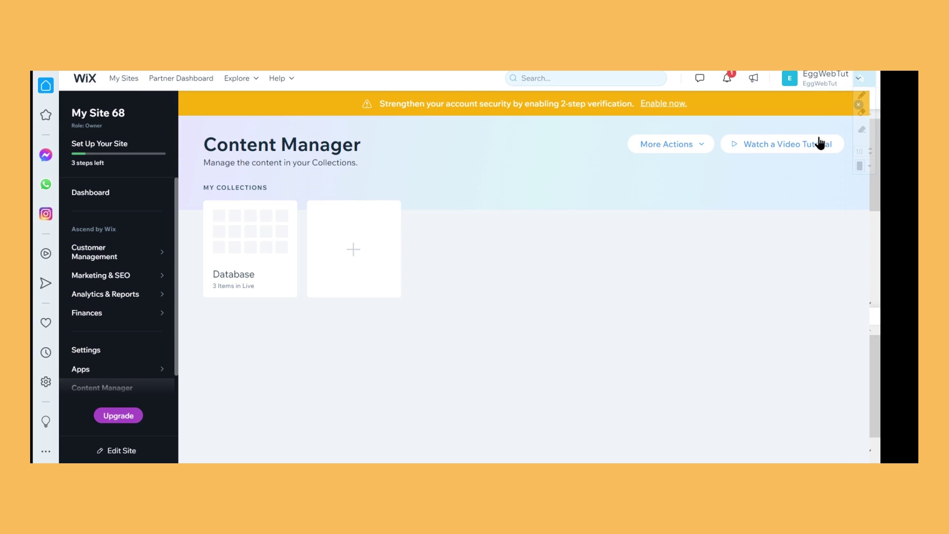
{"action": "left_click", "coordinate": [777, 148]}
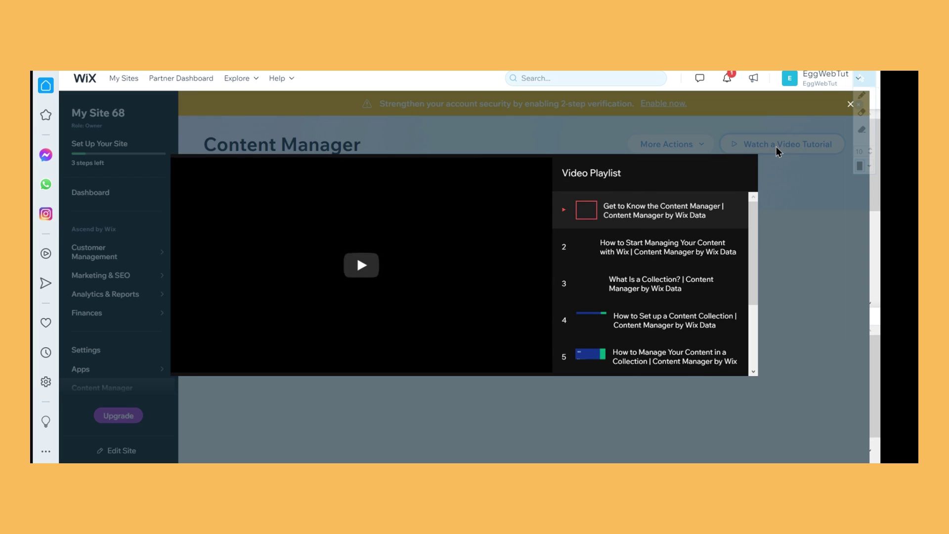
Play the Content Manager tutorials from 'How to Start Managing Your Content' through to 'How to Set up a Dynamic Repeater'
{"action": "left_click", "coordinate": [355, 281]}
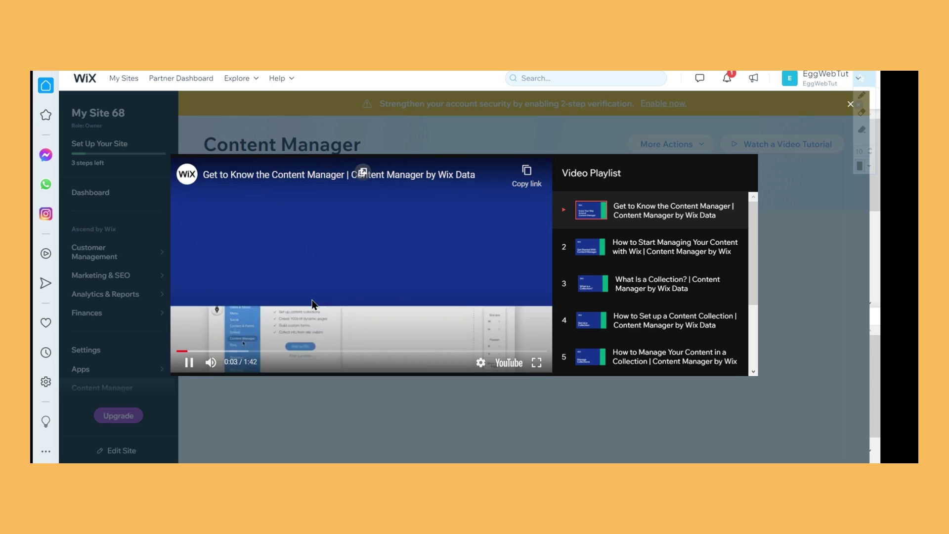
{"action": "scroll", "coordinate": [718, 291], "scroll_direction": "down", "scroll_amount": 3}
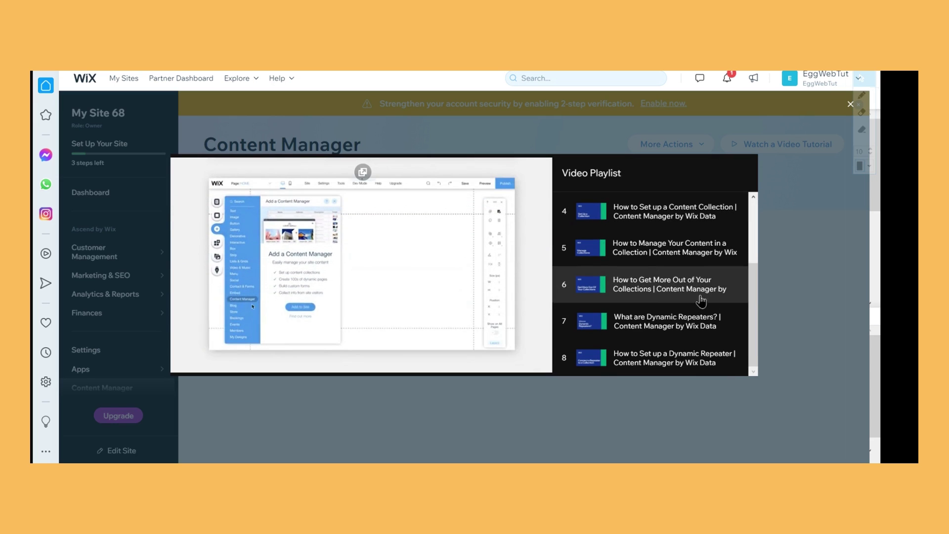
{"action": "scroll", "coordinate": [692, 282], "scroll_direction": "up", "scroll_amount": 3}
{"action": "left_click", "coordinate": [667, 265]}
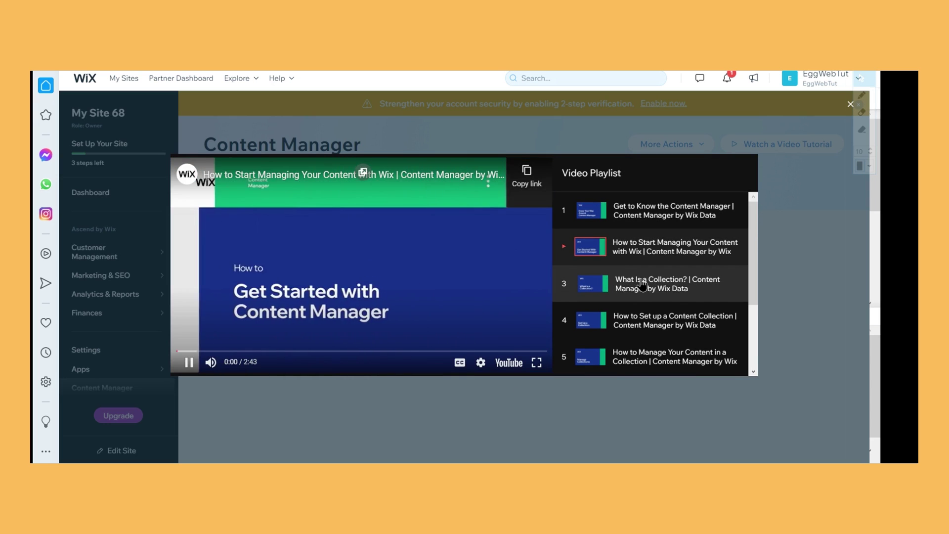
{"action": "left_click", "coordinate": [642, 283]}
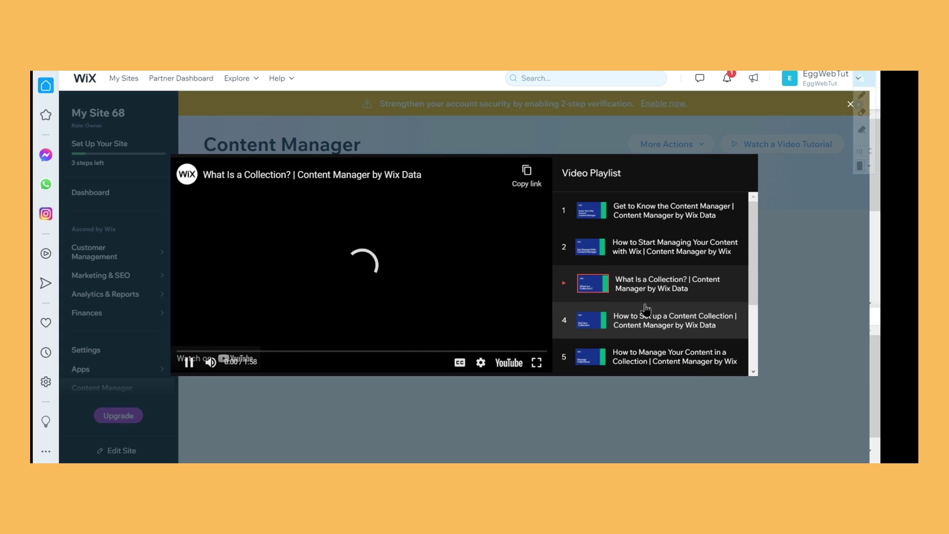
{"action": "left_click", "coordinate": [651, 320]}
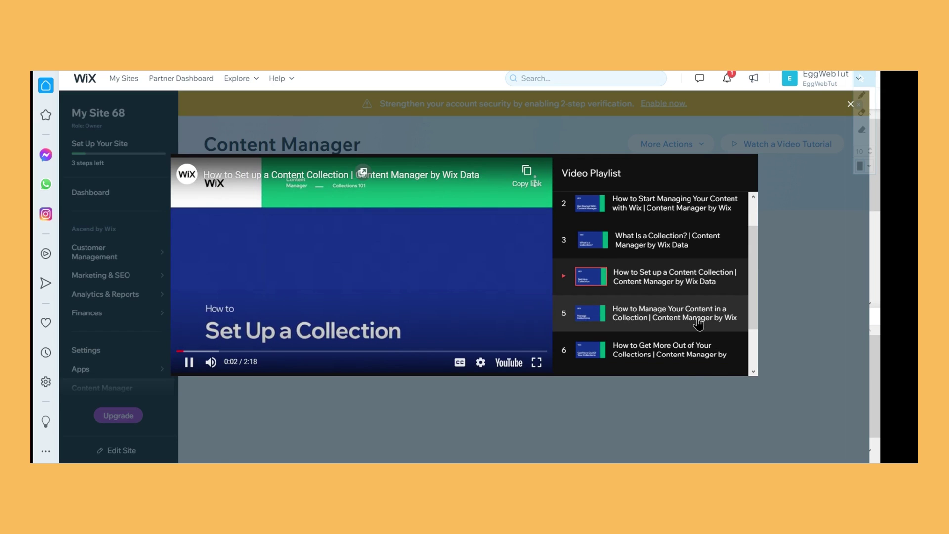
{"action": "left_click", "coordinate": [698, 324]}
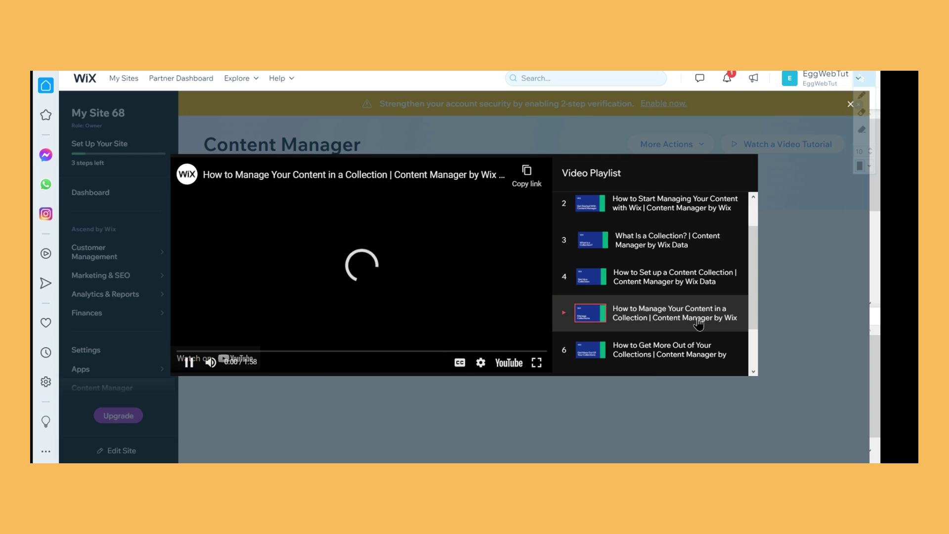
{"action": "left_click", "coordinate": [679, 355]}
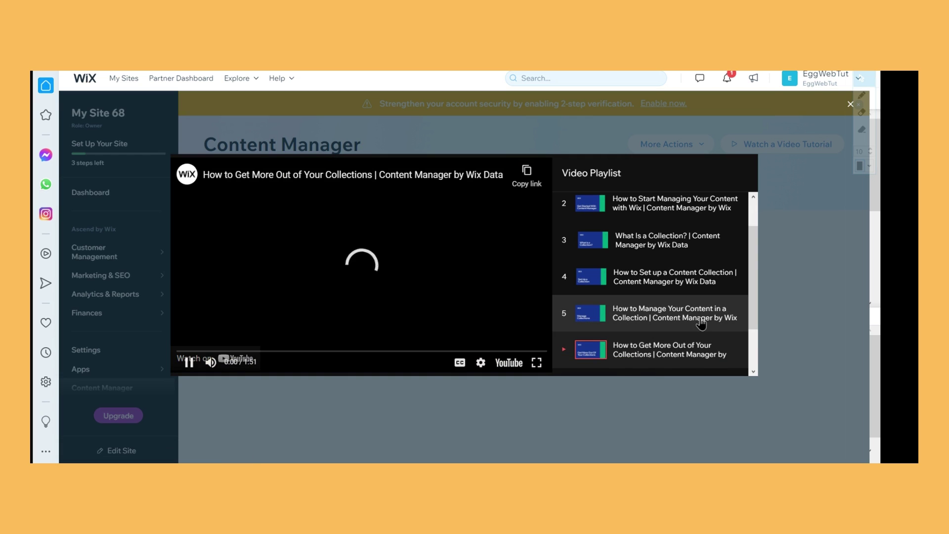
{"action": "scroll", "coordinate": [701, 324], "scroll_direction": "down", "scroll_amount": 2}
{"action": "left_click", "coordinate": [701, 324]}
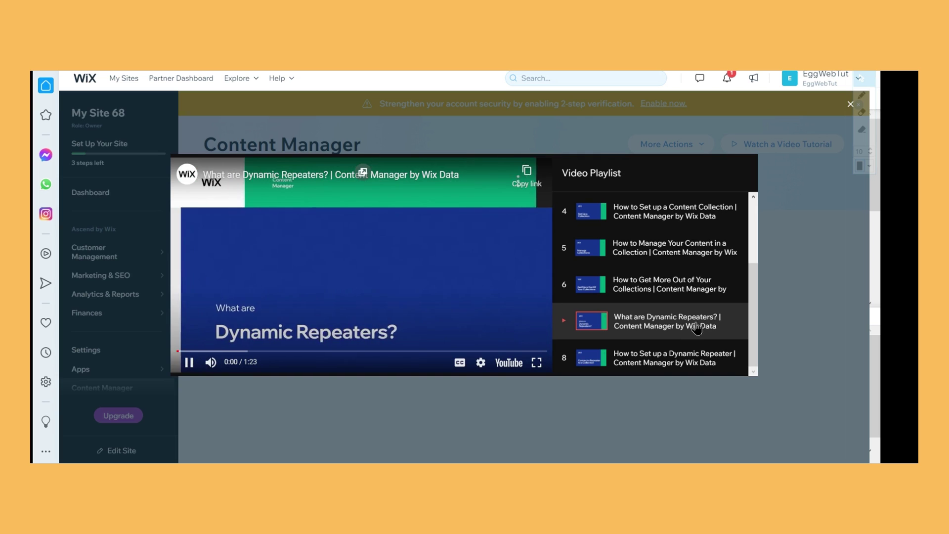
{"action": "left_click", "coordinate": [692, 360]}
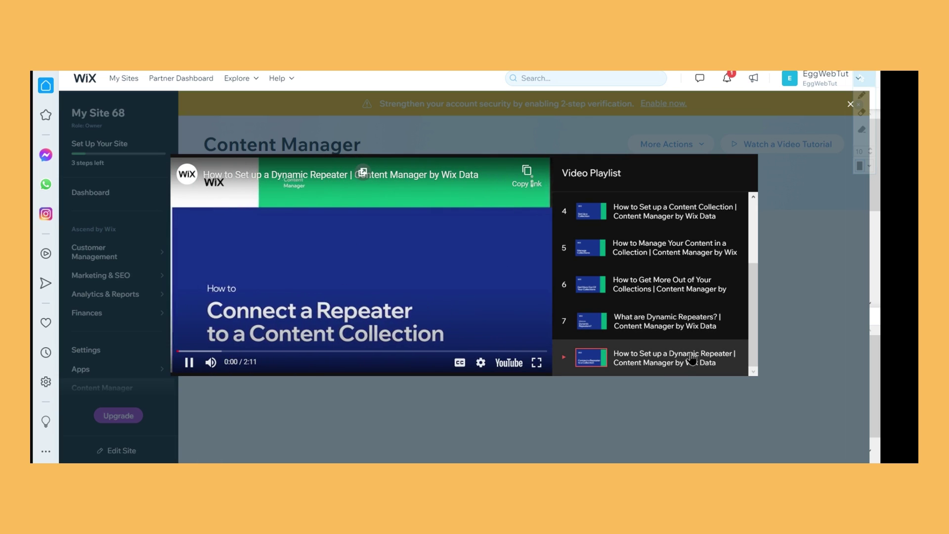
Close the tutorial video player and the Dashboard window to get back to HOME
{"action": "left_click", "coordinate": [850, 107]}
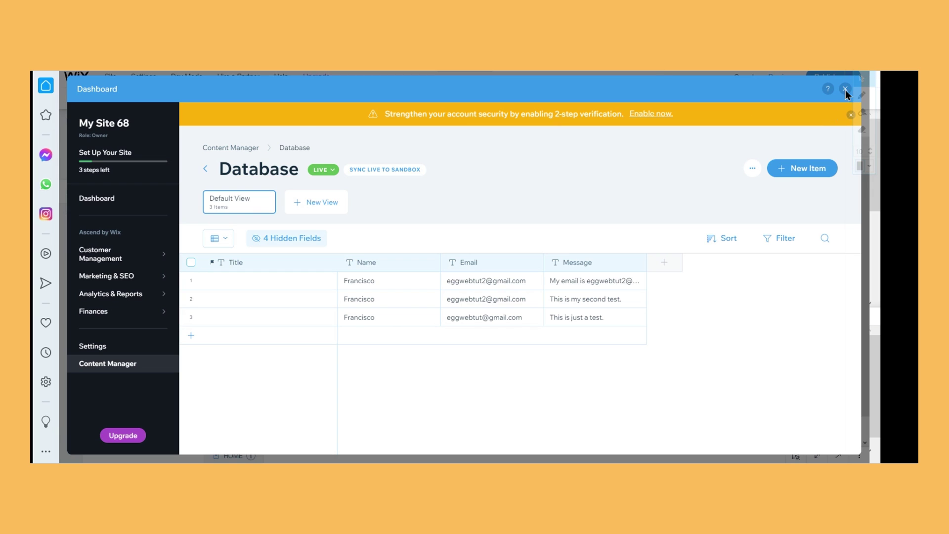
{"action": "left_click", "coordinate": [845, 89]}
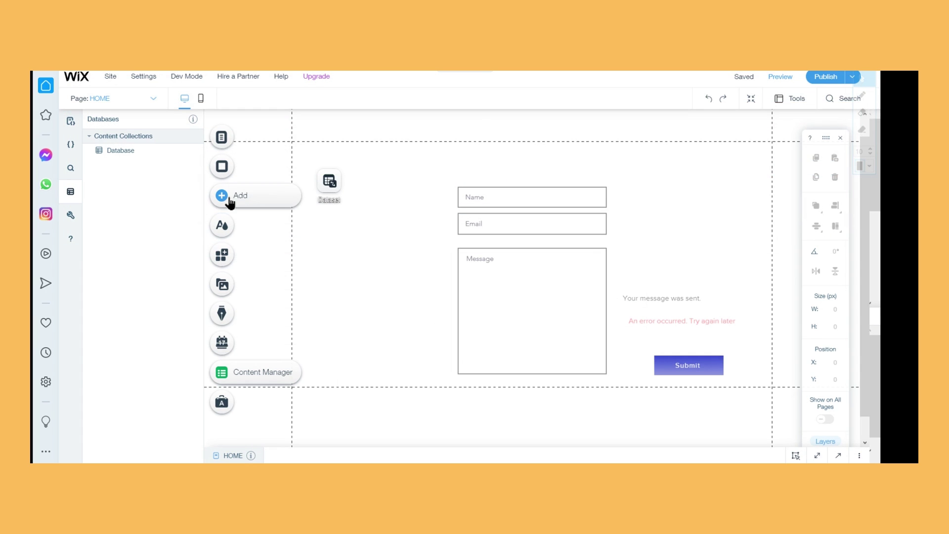
Add a blank page from Menus & Pages and name it 'Repeater'
{"action": "left_click", "coordinate": [221, 137]}
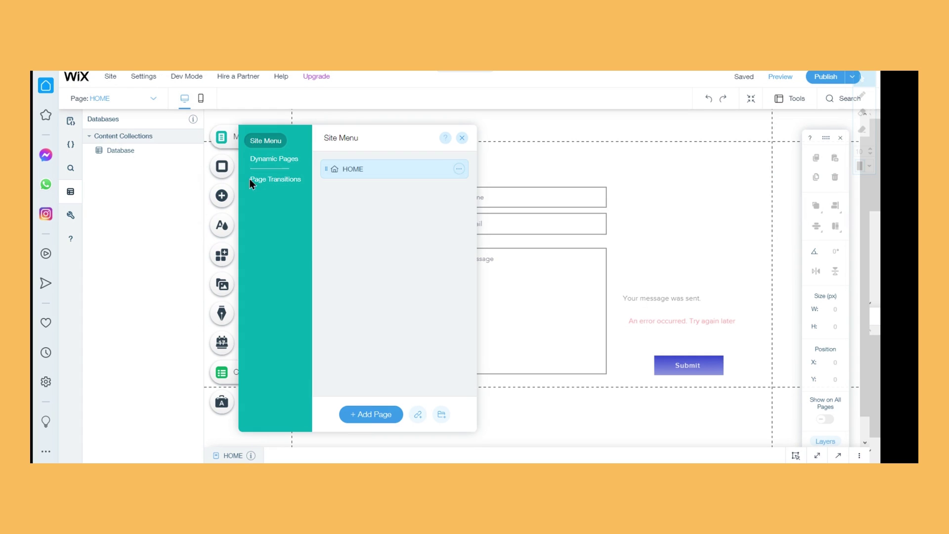
{"action": "left_click", "coordinate": [366, 418]}
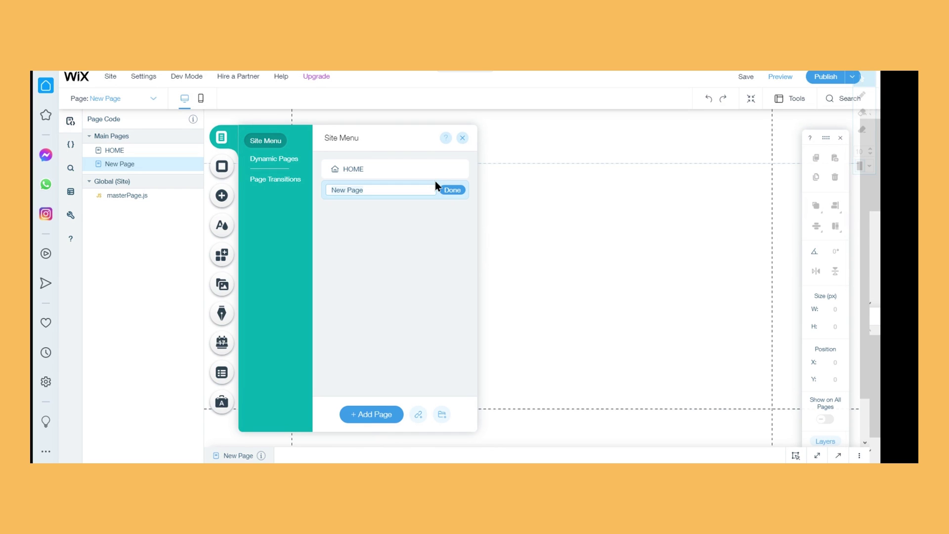
{"action": "key", "text": "ctrl+a"}
{"action": "key", "text": "BackSpace"}
{"action": "type", "text": "Repeayter"}
{"action": "key", "text": "BackSpace"}
{"action": "key", "text": "BackSpace"}
{"action": "key", "text": "BackSpace"}
{"action": "key", "text": "BackSpace"}
{"action": "type", "text": "ter"}
{"action": "left_click", "coordinate": [453, 190]}
{"action": "left_click", "coordinate": [462, 138]}
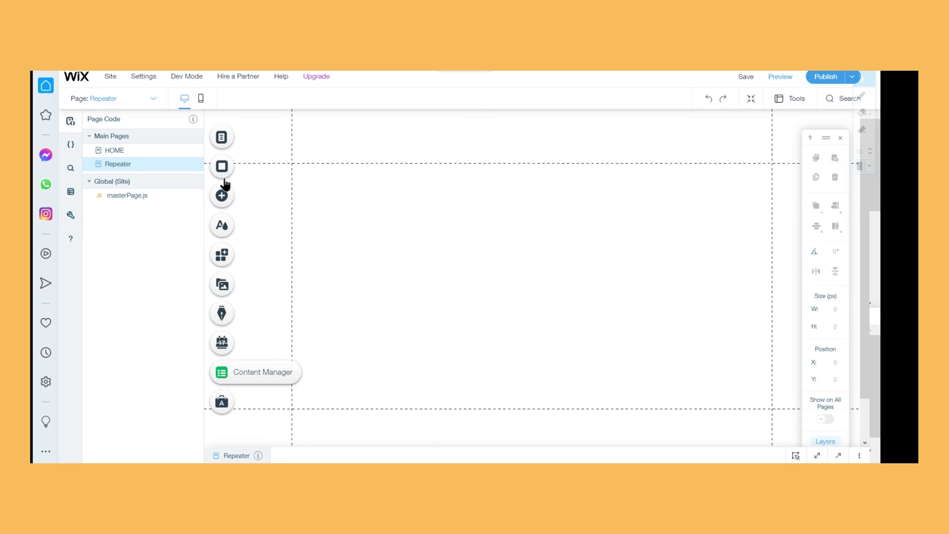
{"action": "left_click", "coordinate": [241, 204]}
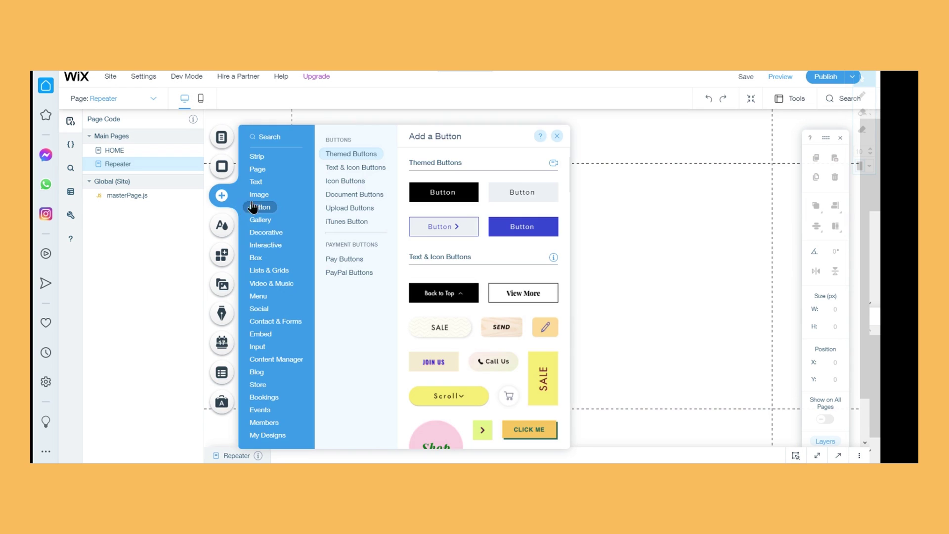
Drag the team-member repeater from Lists & Grids onto the page and align it left
{"action": "mouse_move", "coordinate": [278, 273]}
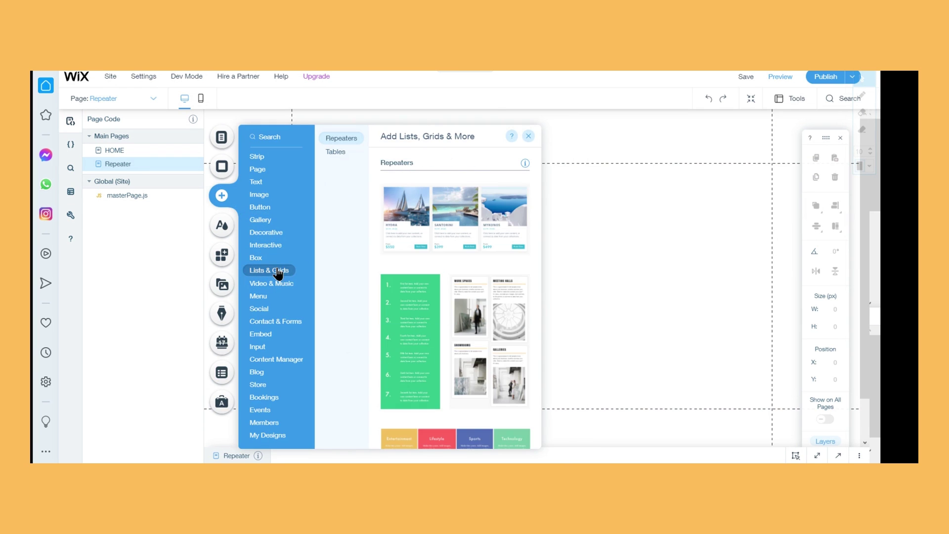
{"action": "scroll", "coordinate": [435, 296], "scroll_direction": "down", "scroll_amount": 5}
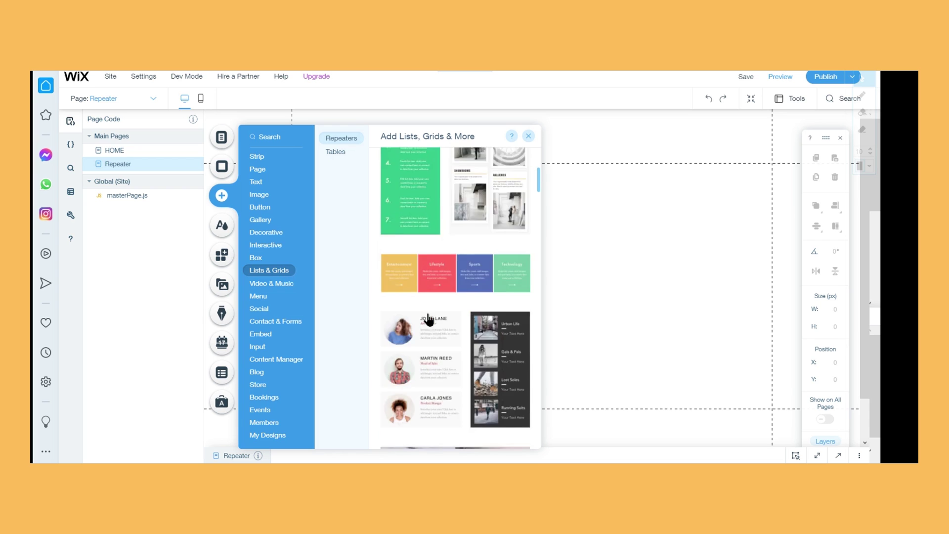
{"action": "left_click_drag", "start_coordinate": [447, 307], "coordinate": [620, 345]}
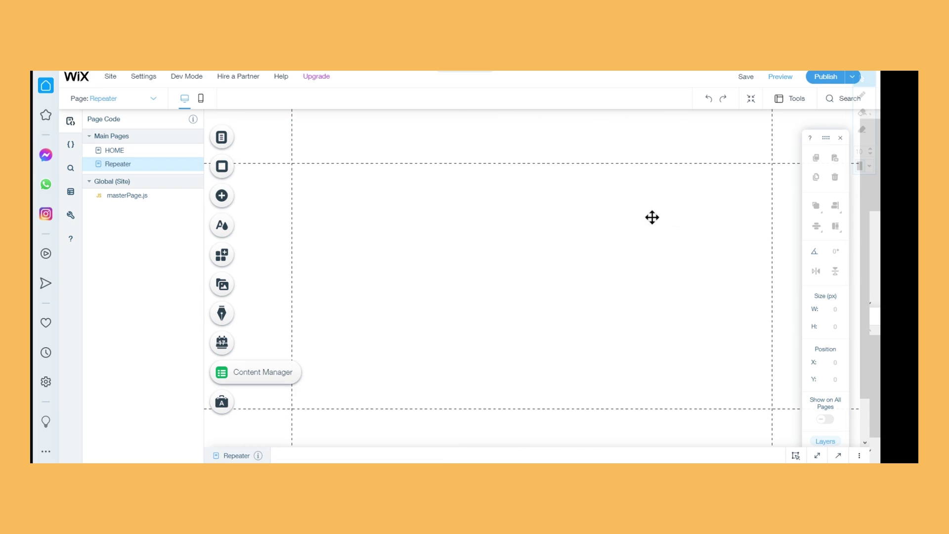
{"action": "left_click_drag", "start_coordinate": [583, 249], "coordinate": [484, 258]}
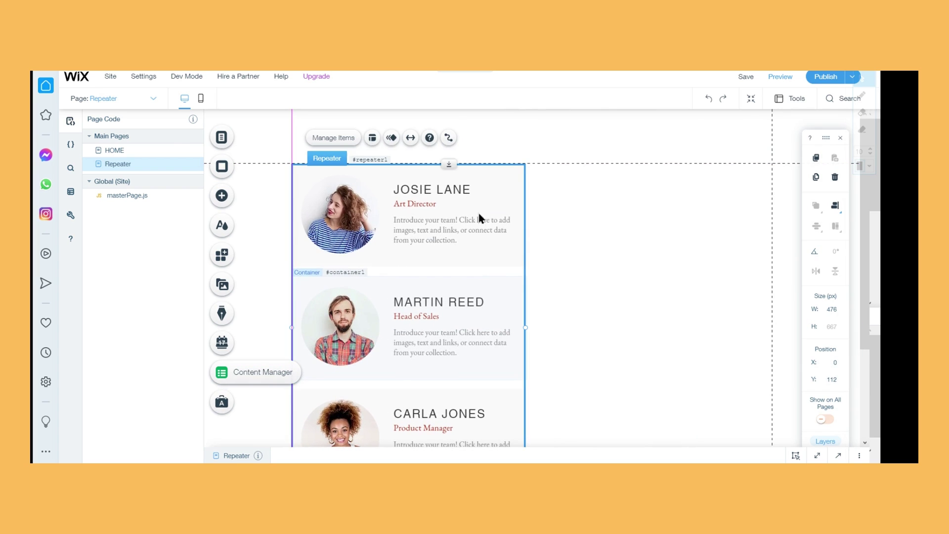
Create a new dataset on the Database collection for the JOSIE LANE name text
{"action": "left_click", "coordinate": [458, 197]}
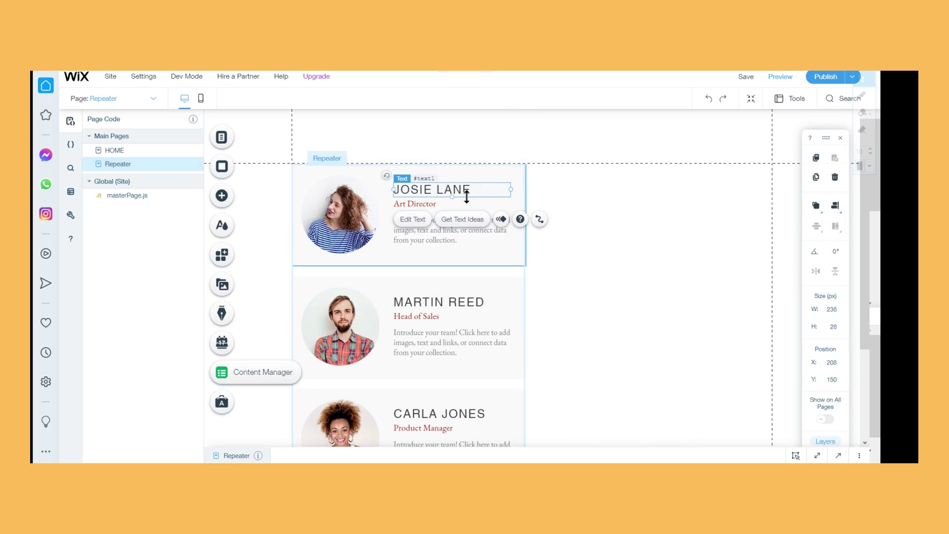
{"action": "left_click", "coordinate": [539, 221]}
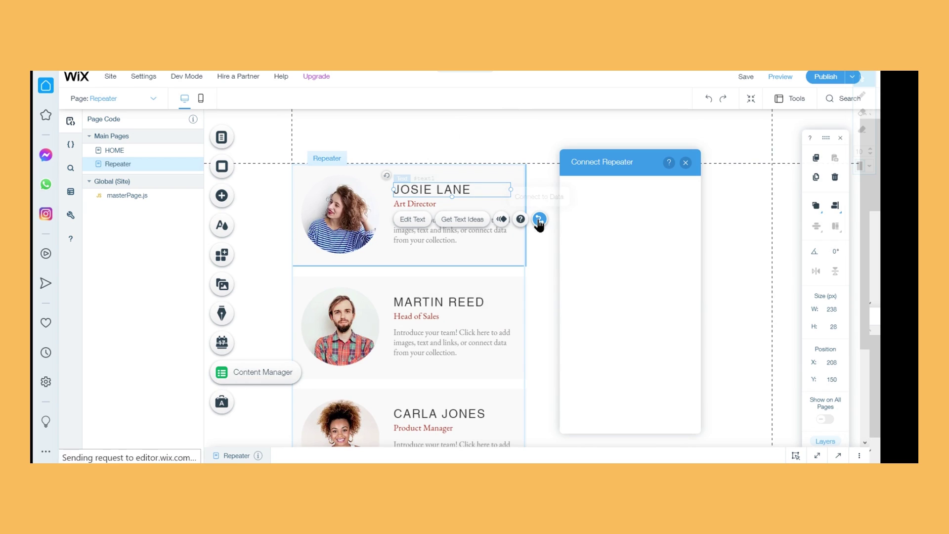
{"action": "left_click", "coordinate": [626, 262]}
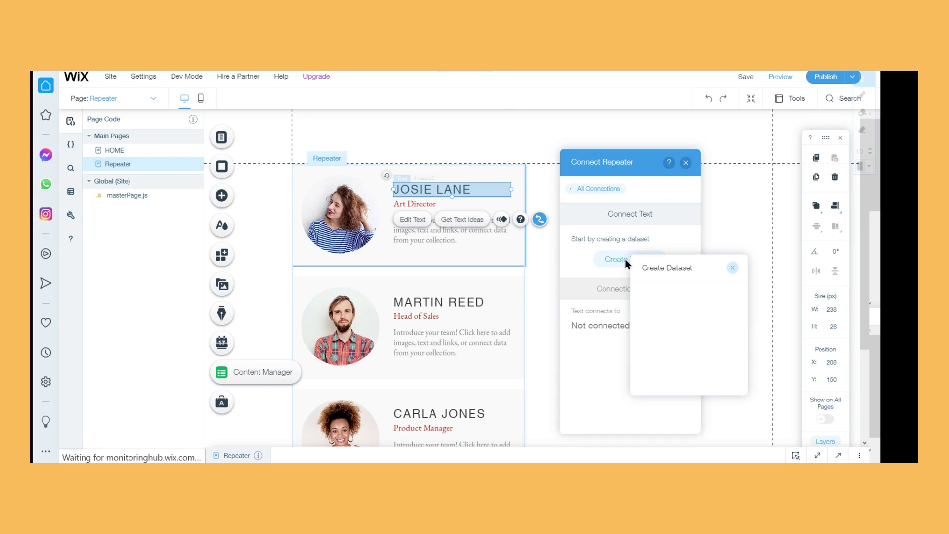
{"action": "left_click", "coordinate": [687, 319]}
{"action": "left_click", "coordinate": [694, 326]}
{"action": "left_click", "coordinate": [698, 383]}
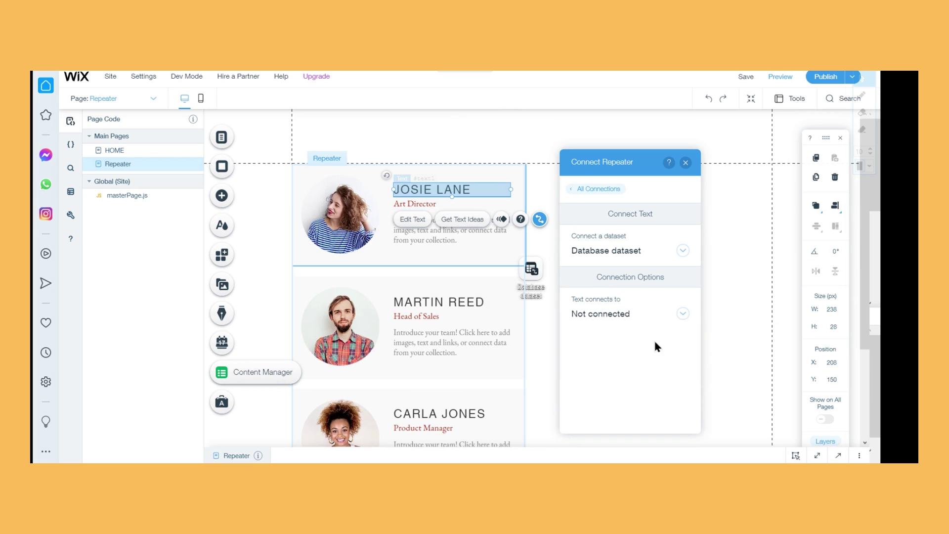
Connect the name text to the Name (Text) field and preview the page
{"action": "left_click", "coordinate": [613, 313]}
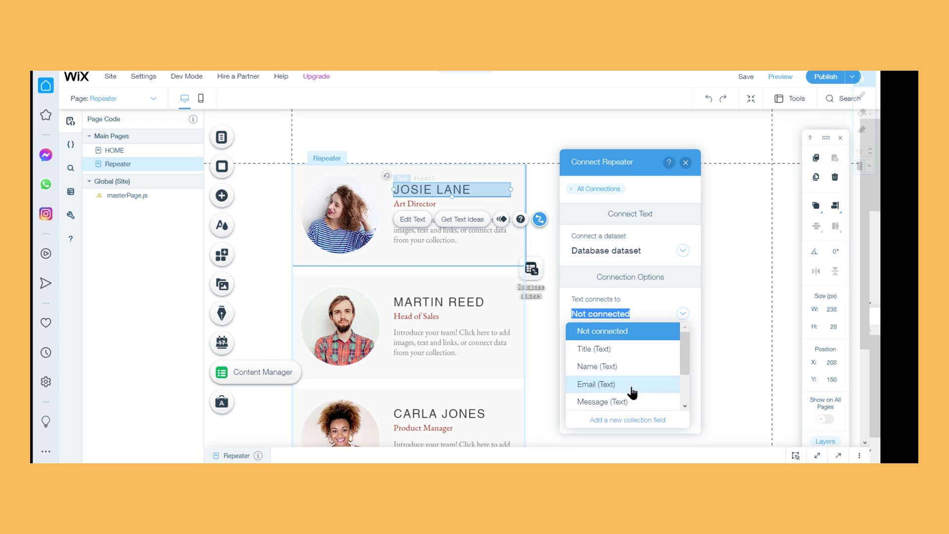
{"action": "scroll", "coordinate": [661, 364], "scroll_direction": "down", "scroll_amount": 2}
{"action": "scroll", "coordinate": [661, 364], "scroll_direction": "up", "scroll_amount": 2}
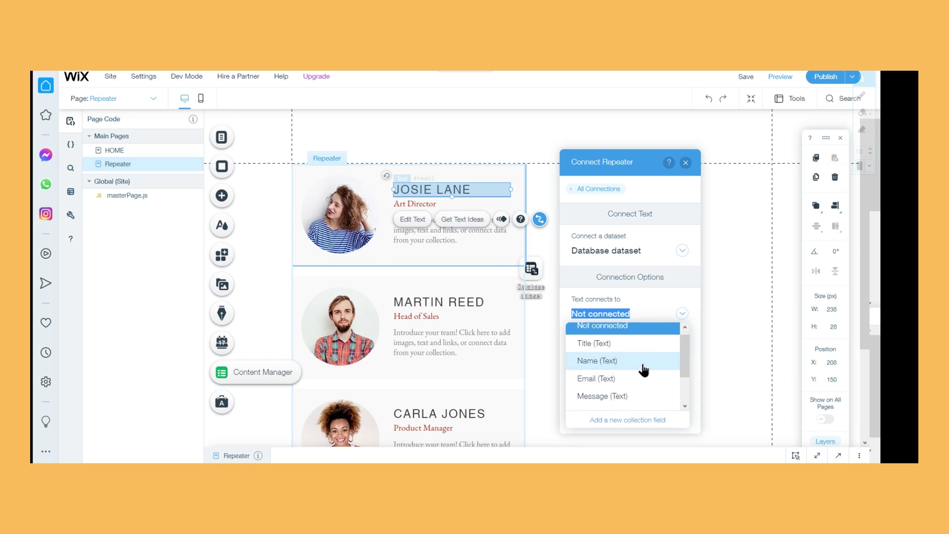
{"action": "left_click", "coordinate": [642, 366]}
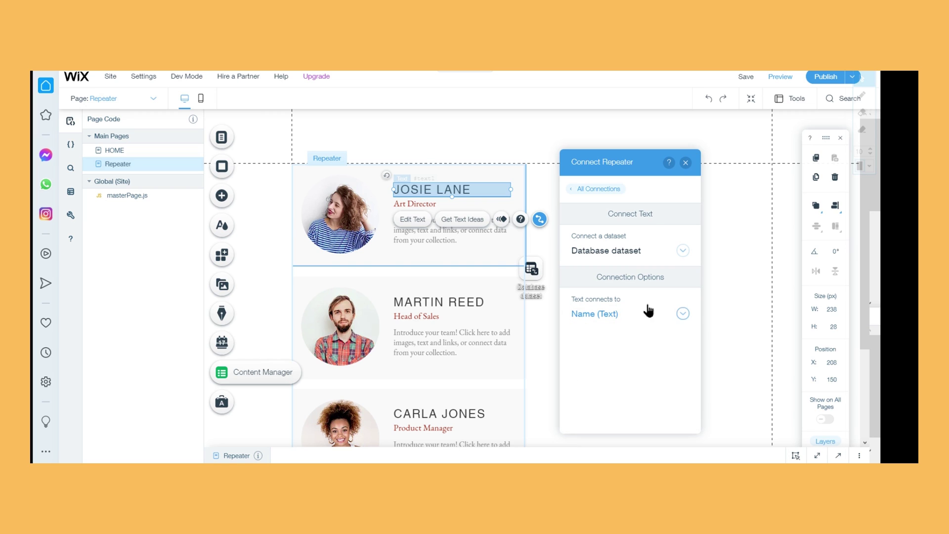
{"action": "left_click", "coordinate": [686, 162]}
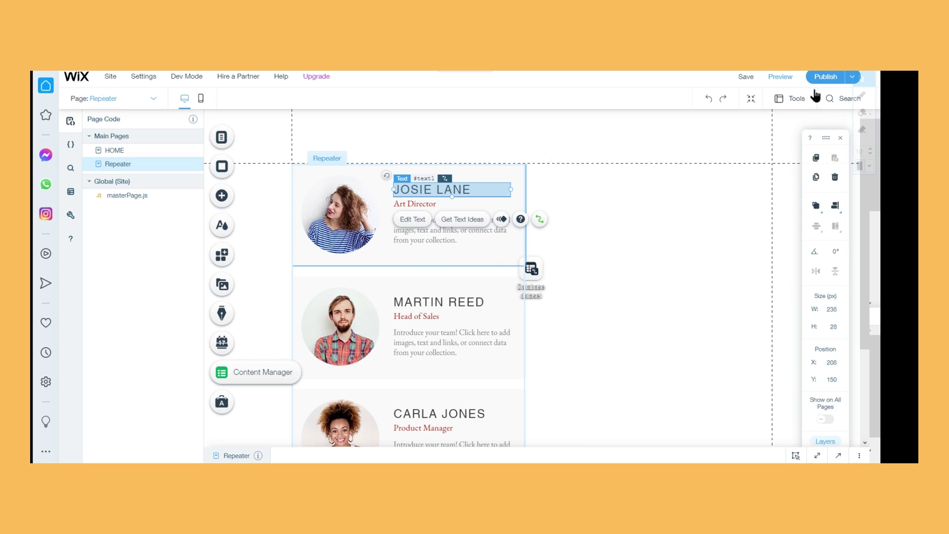
{"action": "left_click", "coordinate": [782, 78]}
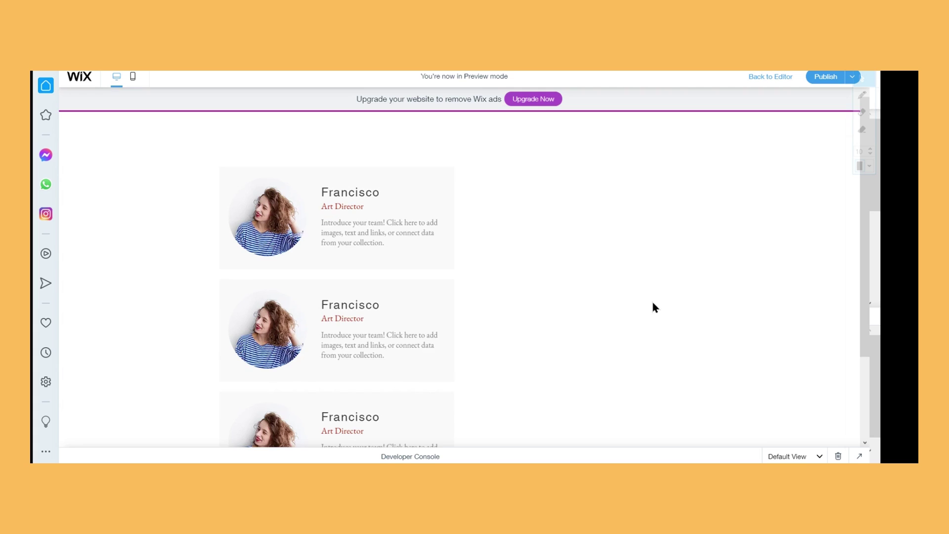
{"action": "scroll", "coordinate": [589, 262], "scroll_direction": "down", "scroll_amount": 1}
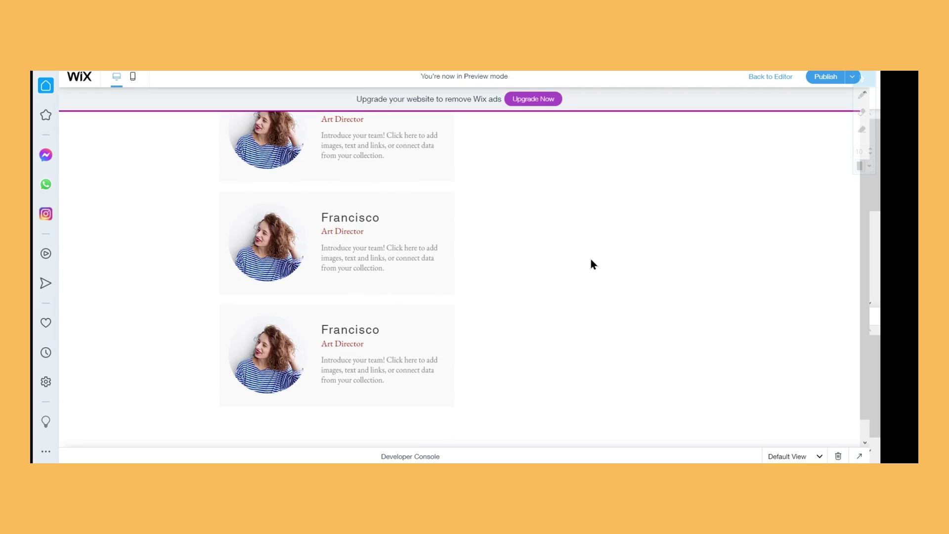
{"action": "scroll", "coordinate": [514, 188], "scroll_direction": "up", "scroll_amount": 2}
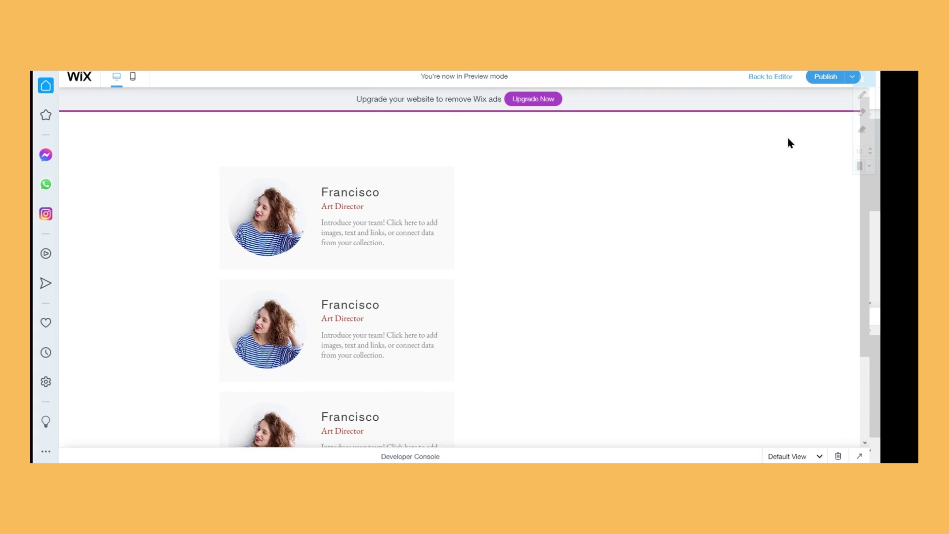
Back in the editor, delete the team member photo from the repeater
{"action": "left_click", "coordinate": [771, 84]}
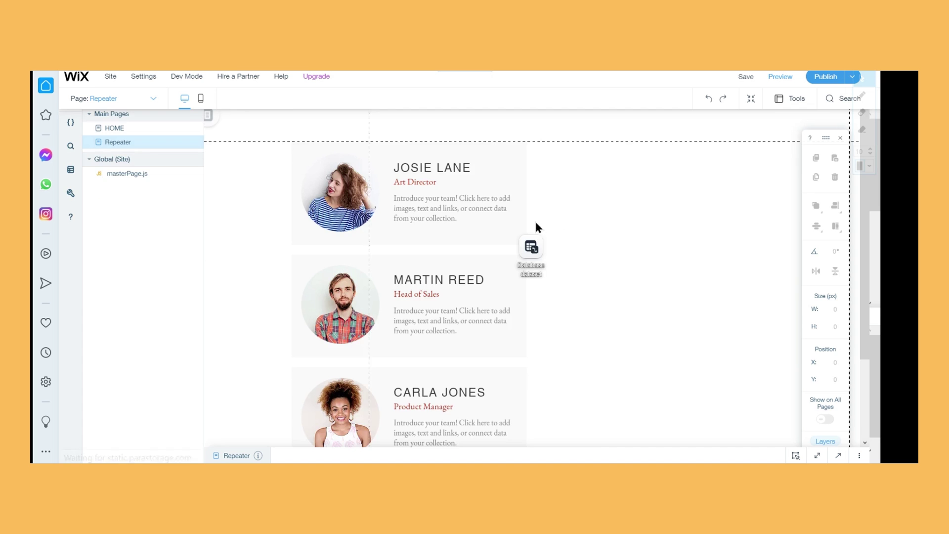
{"action": "left_click", "coordinate": [331, 197]}
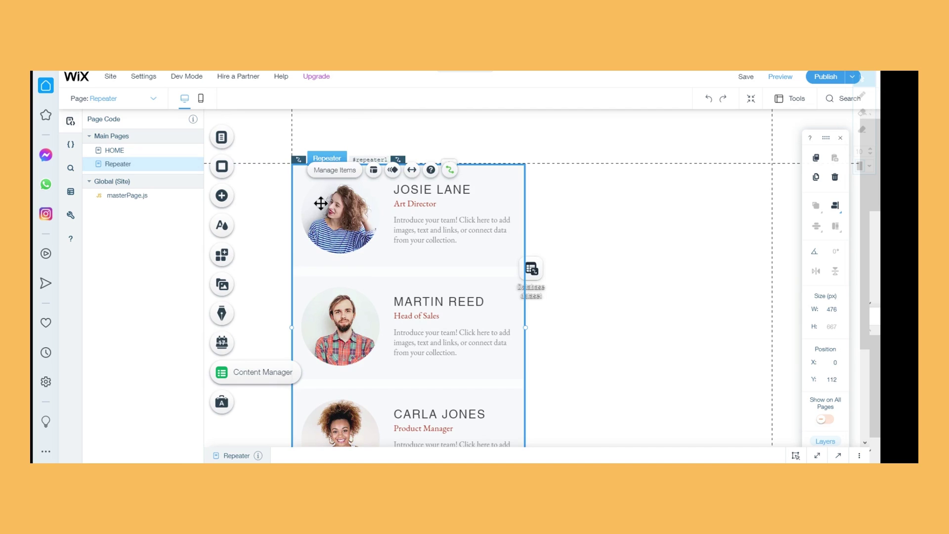
{"action": "left_click", "coordinate": [320, 203]}
{"action": "key", "text": "Delete"}
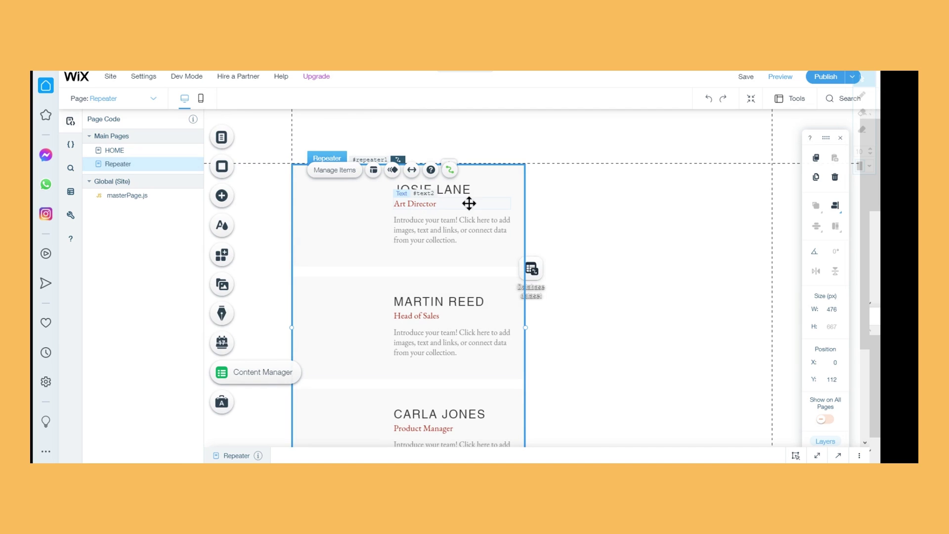
Connect the Art Director role text to the Email (Text) field
{"action": "left_click", "coordinate": [469, 203]}
{"action": "left_click", "coordinate": [539, 174]}
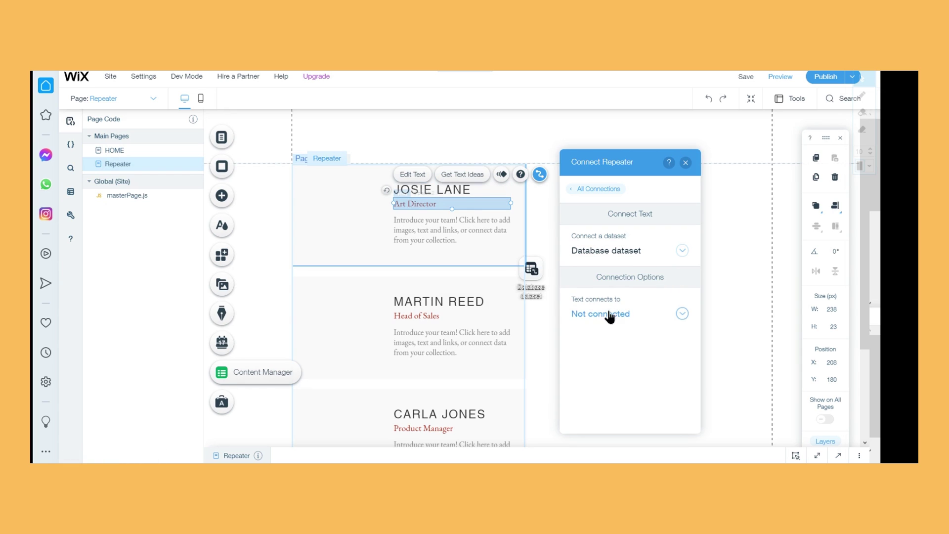
{"action": "left_click", "coordinate": [610, 317]}
{"action": "left_click", "coordinate": [624, 386]}
Connect the description paragraph to the Message (Text) field and preview again
{"action": "left_click", "coordinate": [444, 241]}
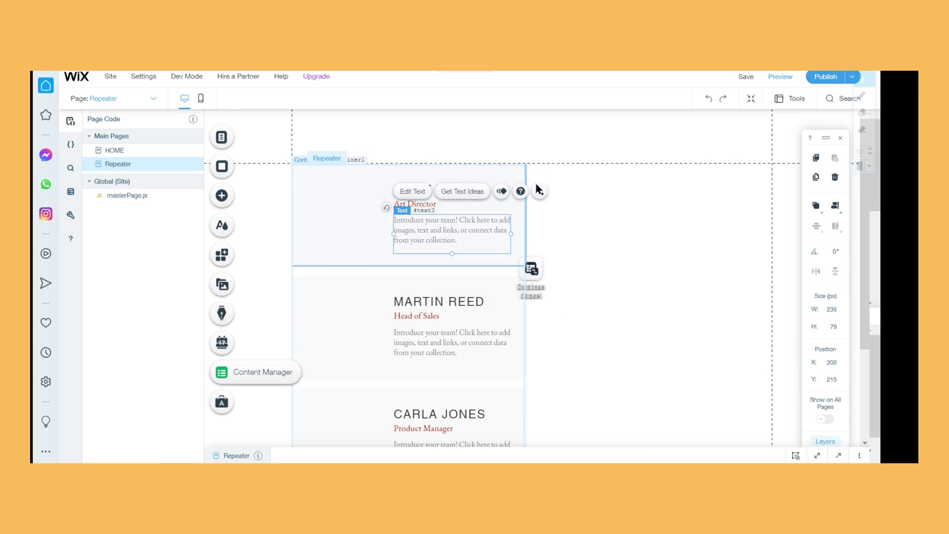
{"action": "left_click", "coordinate": [540, 192]}
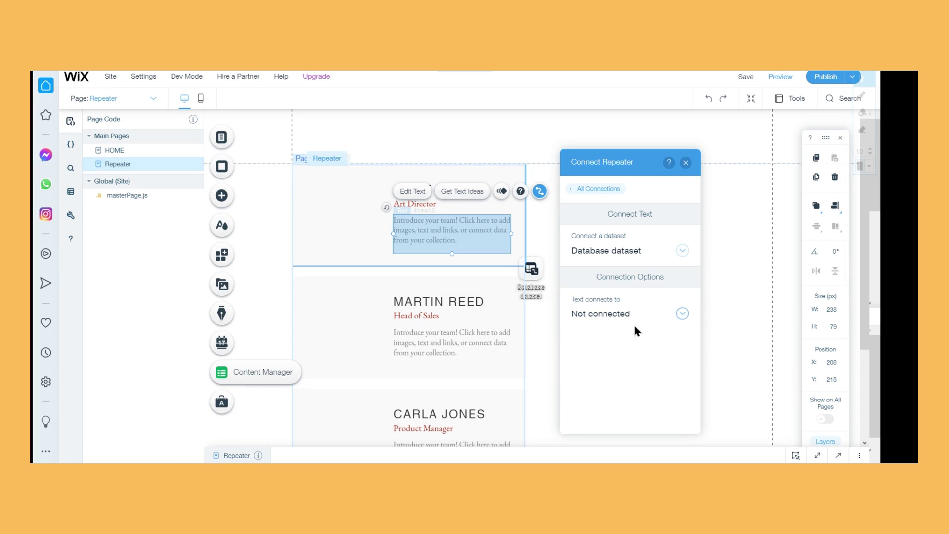
{"action": "left_click", "coordinate": [626, 317]}
{"action": "left_click", "coordinate": [599, 400]}
{"action": "left_click", "coordinate": [685, 163]}
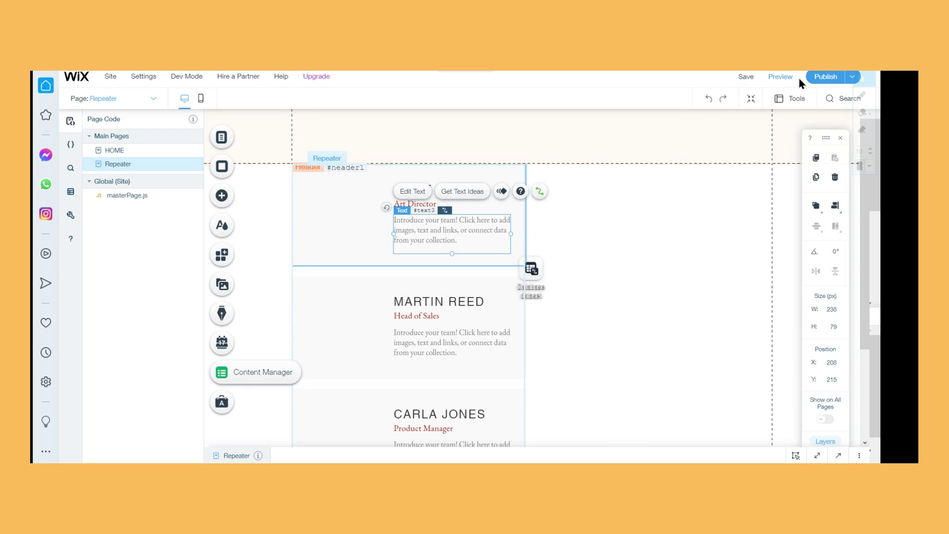
{"action": "left_click", "coordinate": [794, 76]}
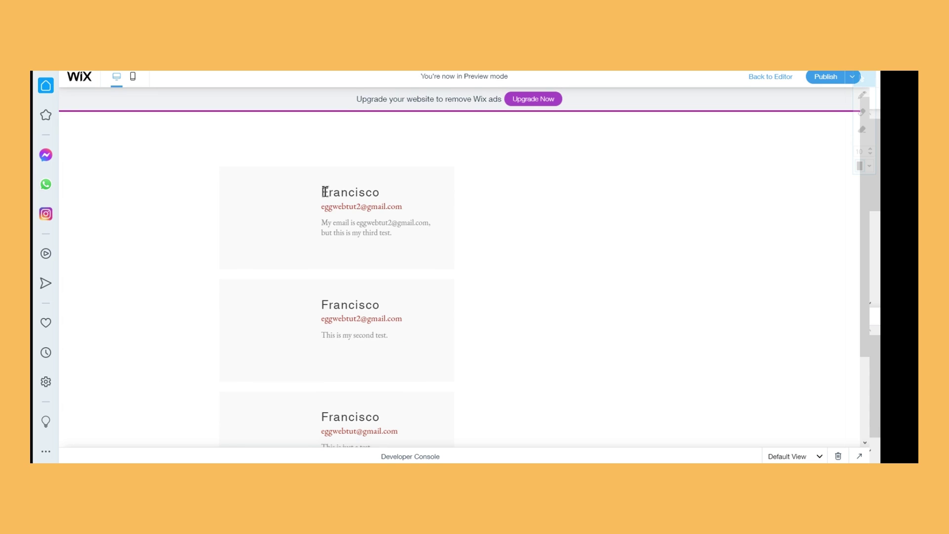
Check the repeater cards in preview, highlighting the first item's email and message text
{"action": "left_click_drag", "start_coordinate": [325, 194], "coordinate": [520, 232]}
{"action": "left_click", "coordinate": [322, 227]}
{"action": "scroll", "coordinate": [500, 233], "scroll_direction": "down", "scroll_amount": 2}
{"action": "scroll", "coordinate": [512, 282], "scroll_direction": "up", "scroll_amount": 2}
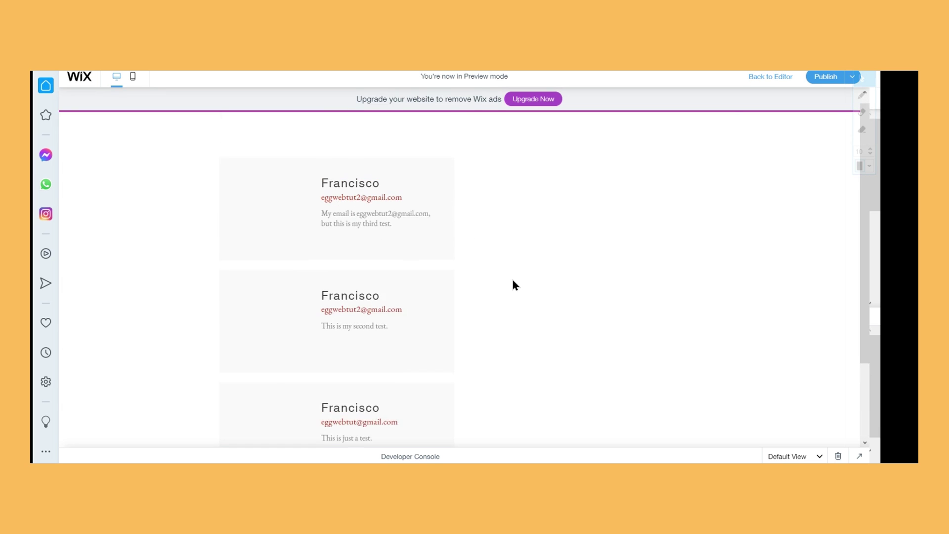
Return to the editor and browse the Add Elements categories, then close the panel
{"action": "left_click", "coordinate": [778, 78]}
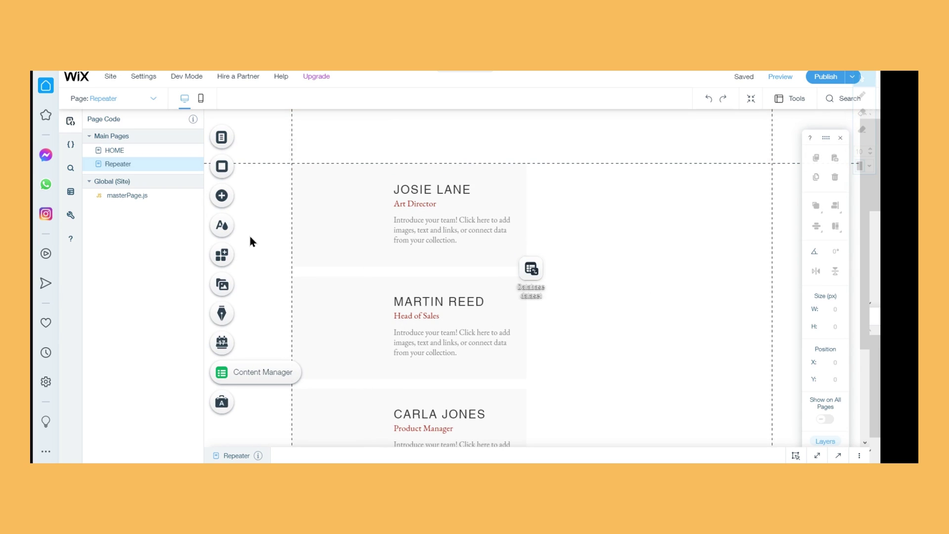
{"action": "left_click", "coordinate": [221, 196]}
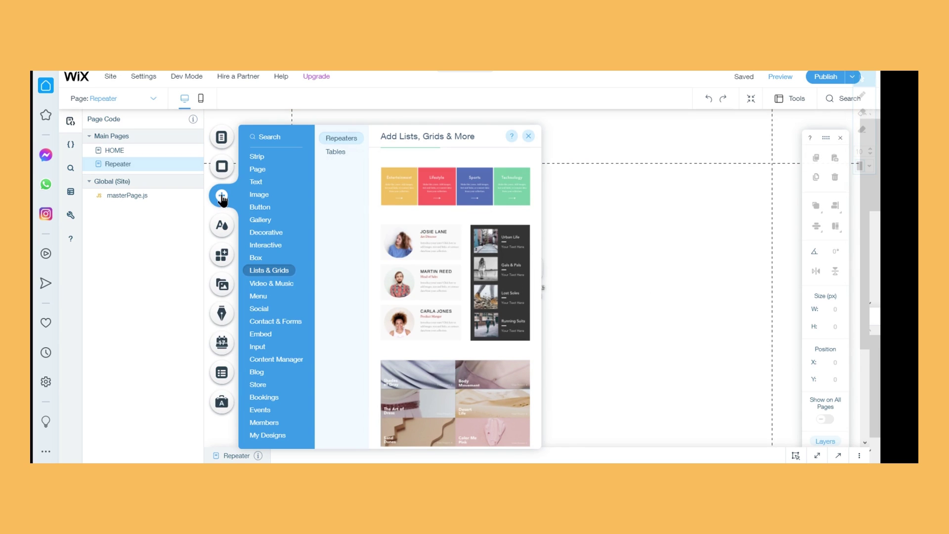
{"action": "mouse_move", "coordinate": [258, 264]}
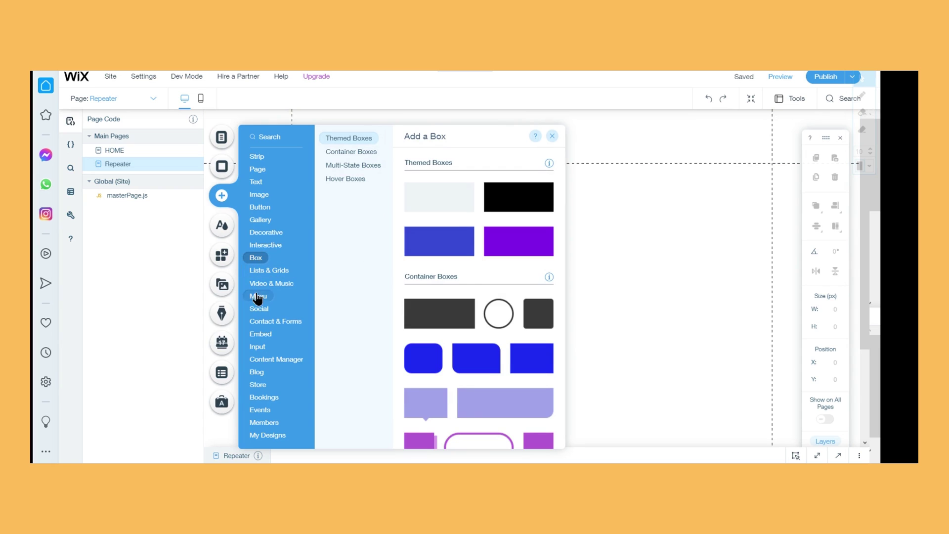
{"action": "mouse_move", "coordinate": [264, 377]}
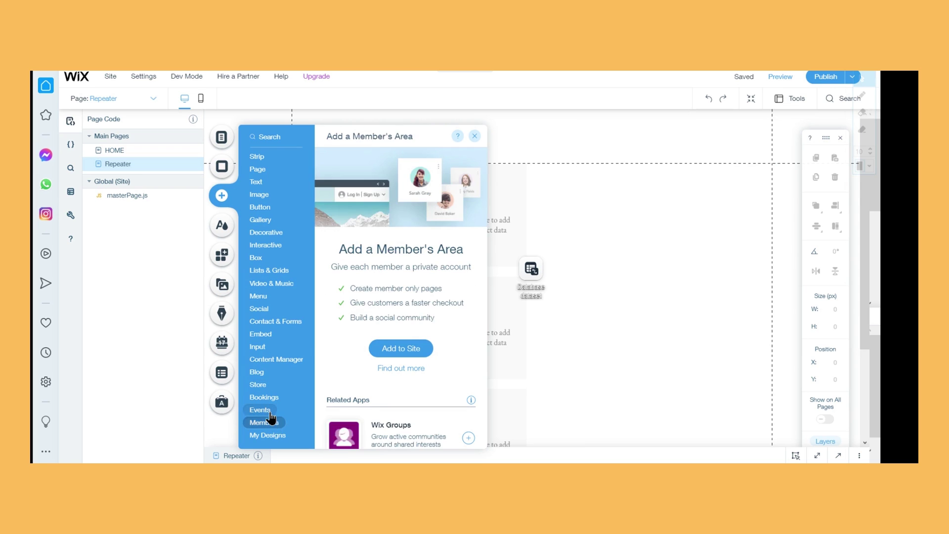
{"action": "mouse_move", "coordinate": [275, 428]}
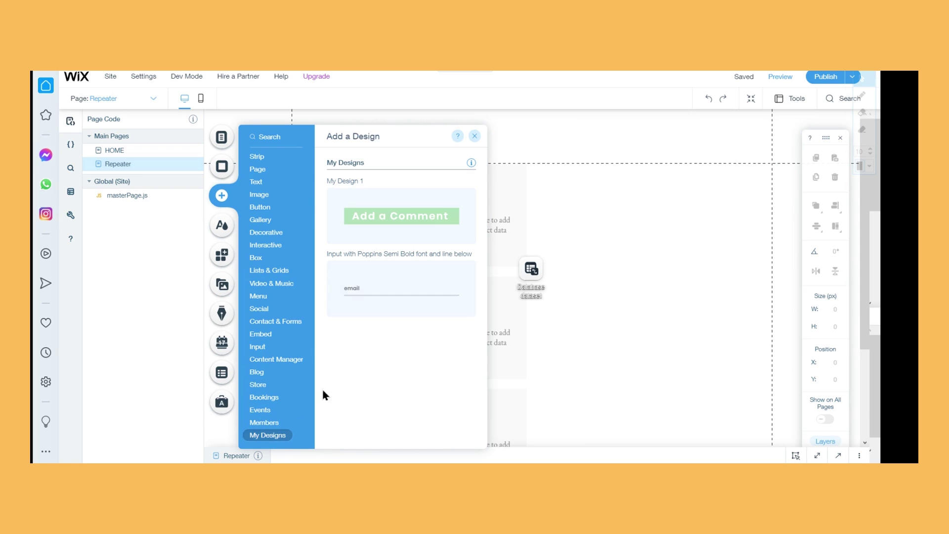
{"action": "mouse_move", "coordinate": [267, 158]}
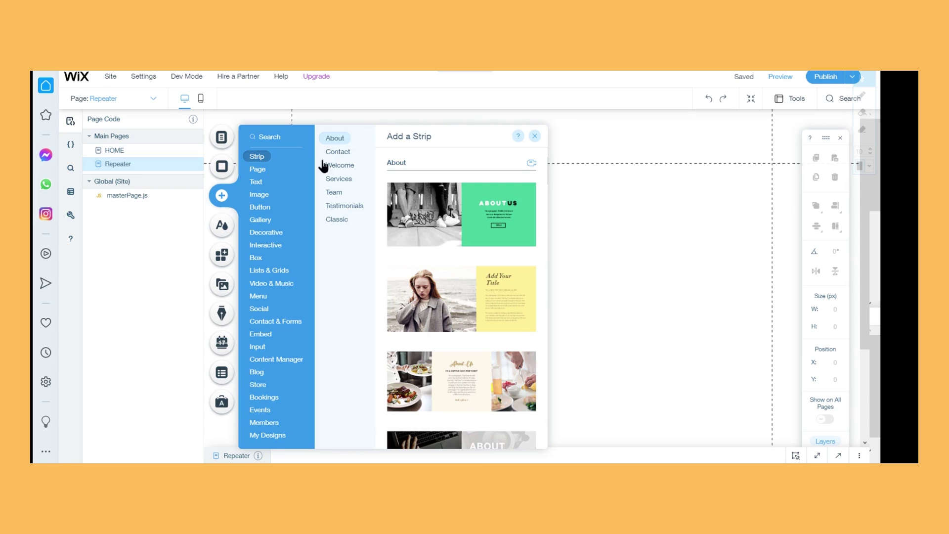
{"action": "left_click", "coordinate": [535, 136]}
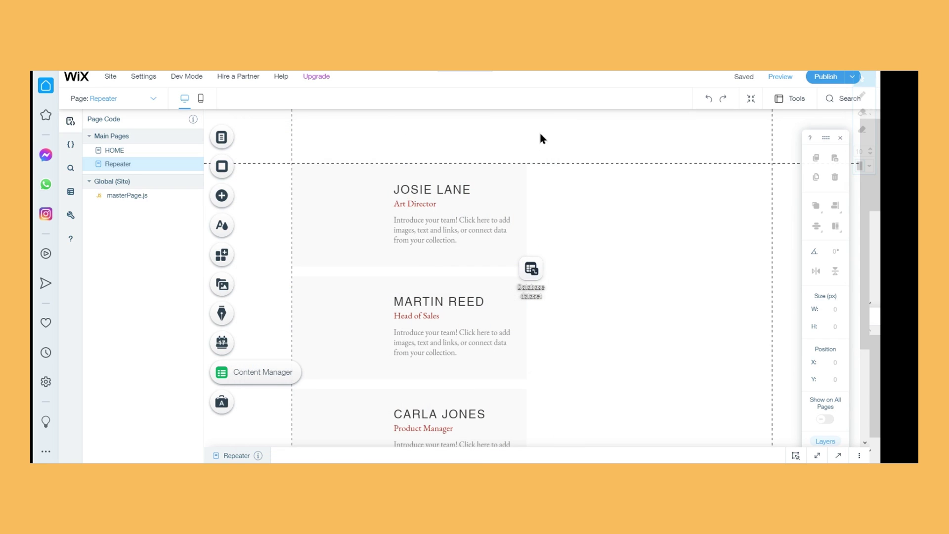